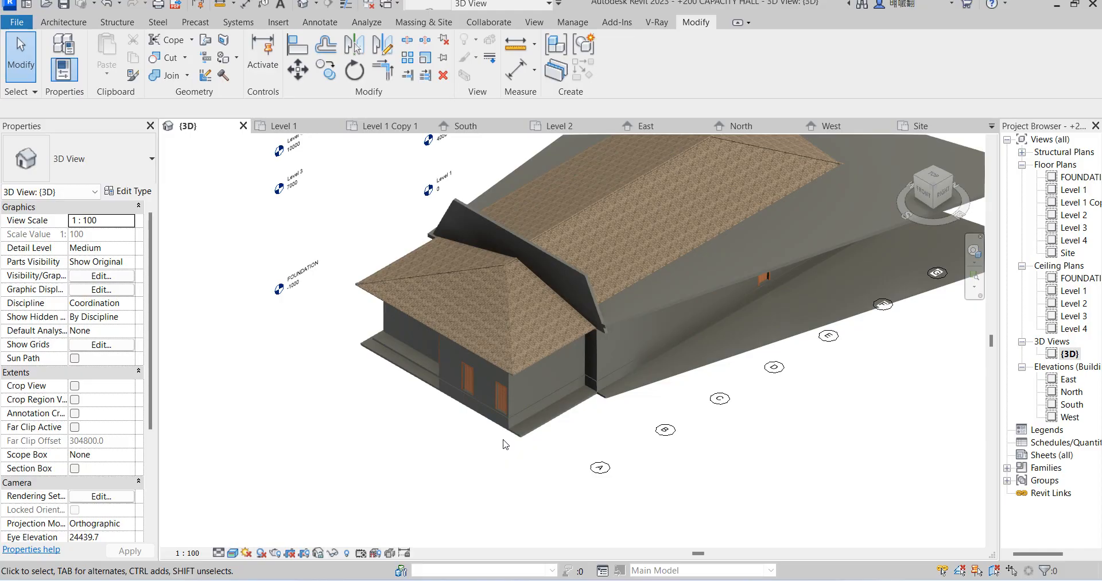
# Start editing the large flat concrete roof in place and select its extrusion.
pyautogui.scroll(-2, 646, 339)
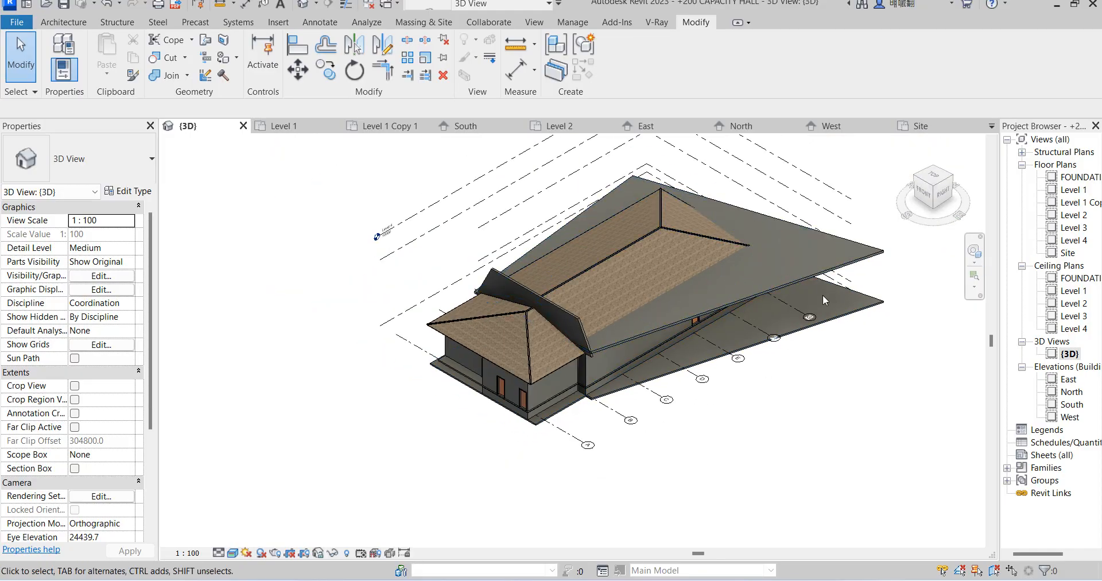
pyautogui.scroll(2, 692, 306)
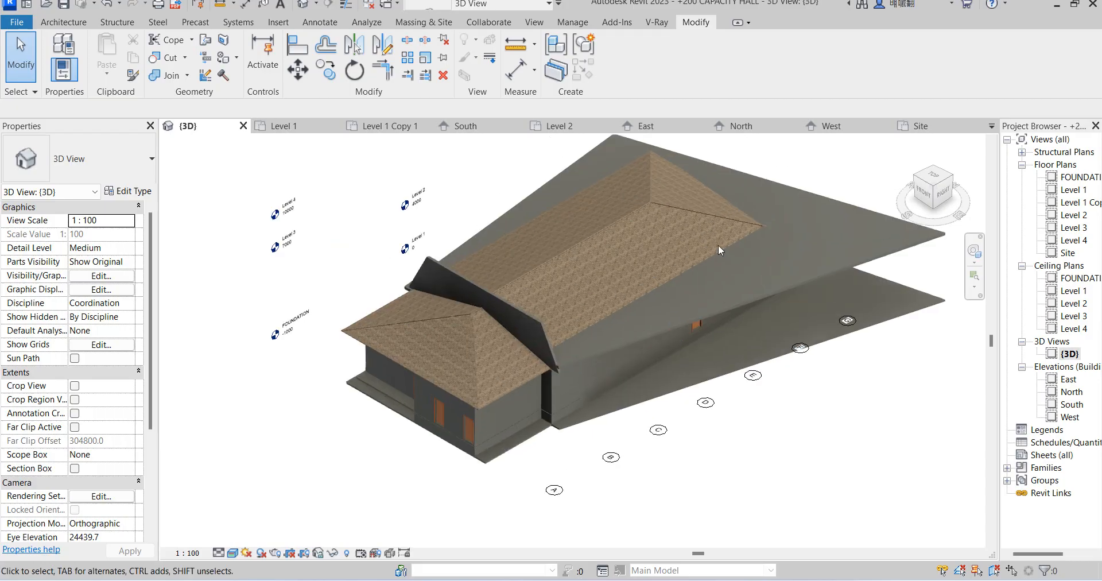
pyautogui.scroll(-2, 549, 418)
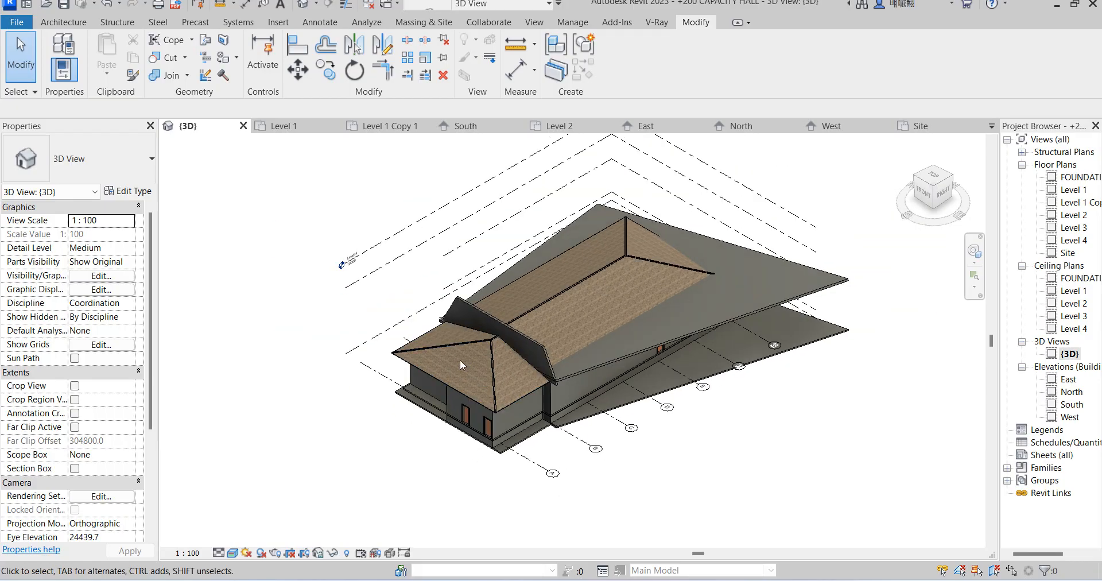
pyautogui.click(807, 295)
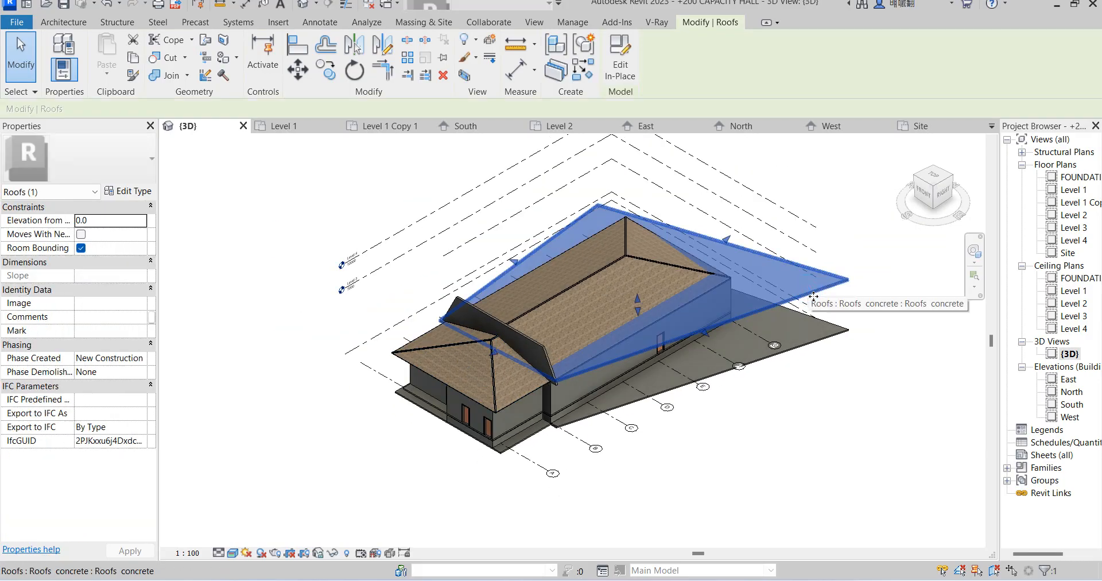
pyautogui.rightClick(809, 296)
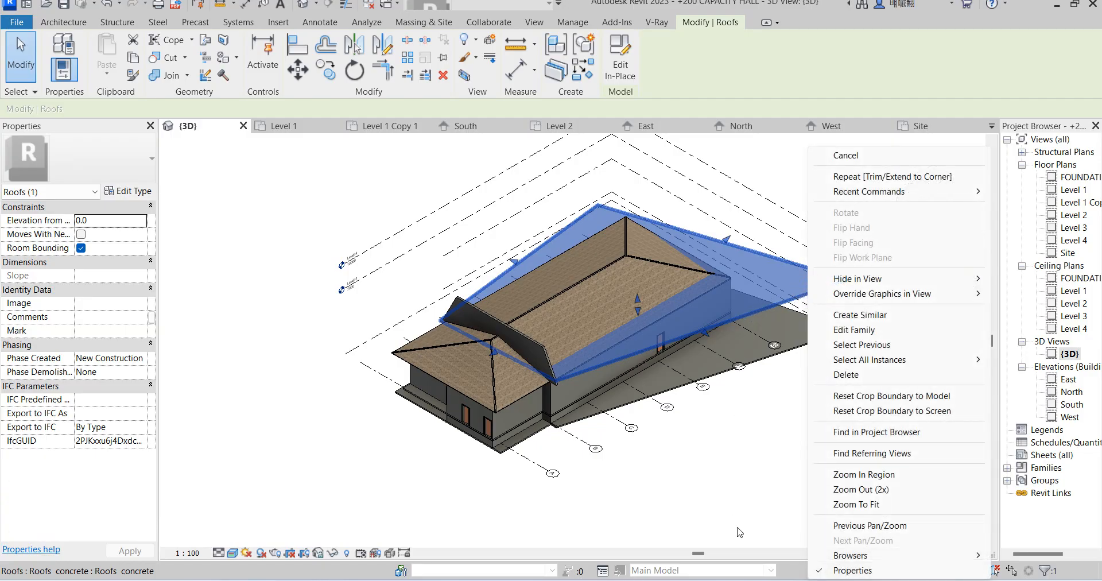
pyautogui.click(613, 78)
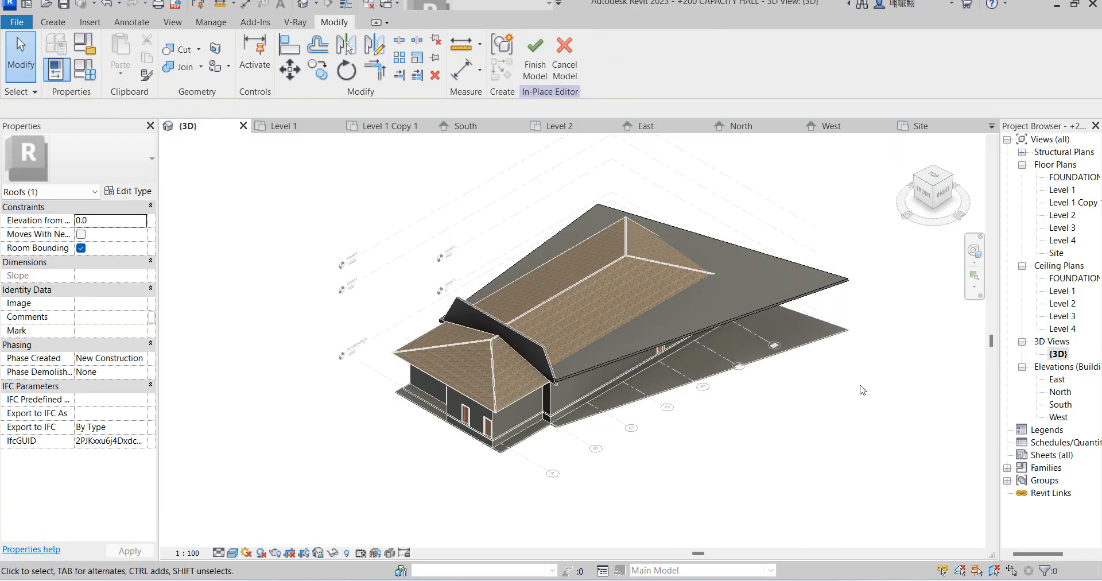
pyautogui.click(800, 296)
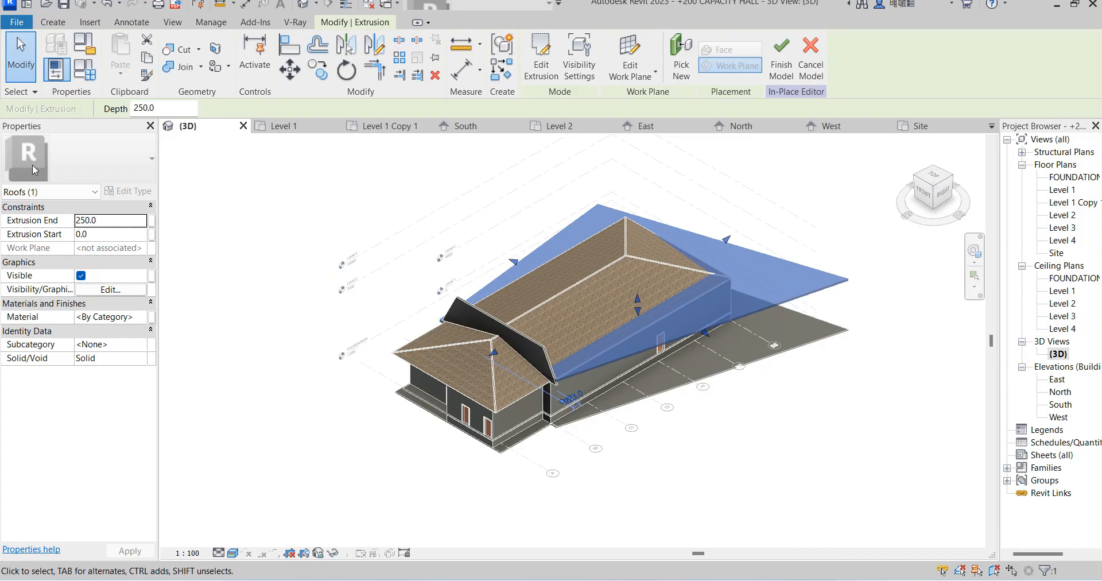
# Create a new project material and assign it to the selected roof extrusion.
pyautogui.click(149, 318)
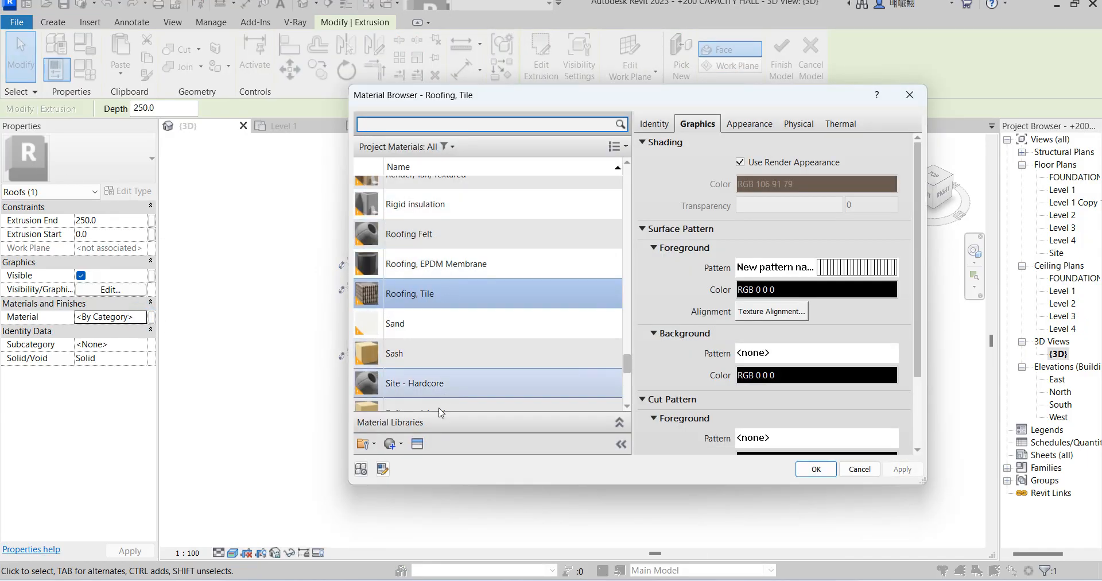
pyautogui.scroll(-1, 421, 364)
pyautogui.scroll(15, 420, 364)
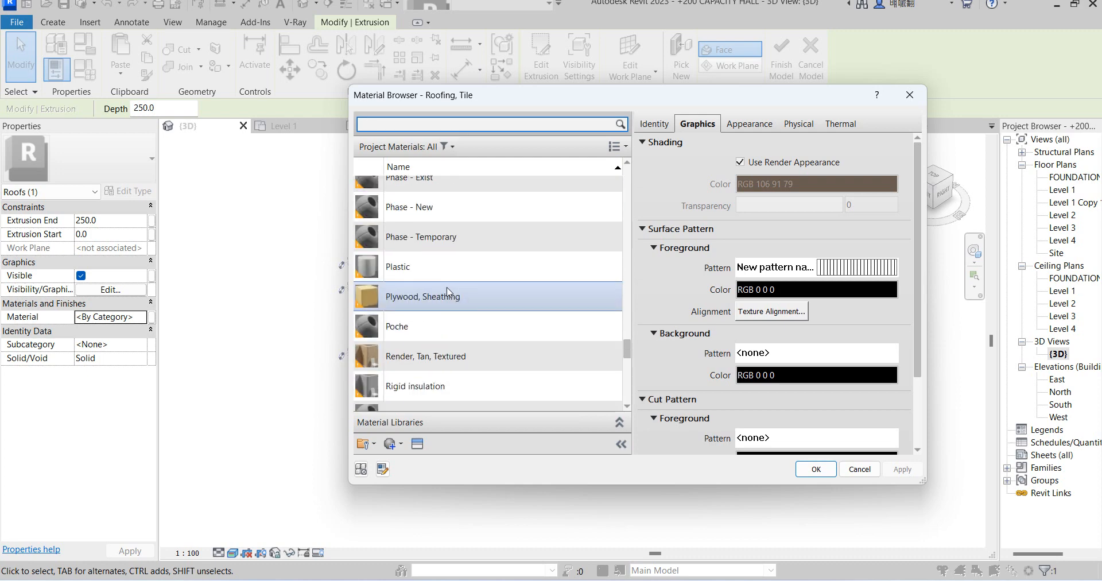
pyautogui.scroll(3, 453, 290)
pyautogui.scroll(-10, 451, 276)
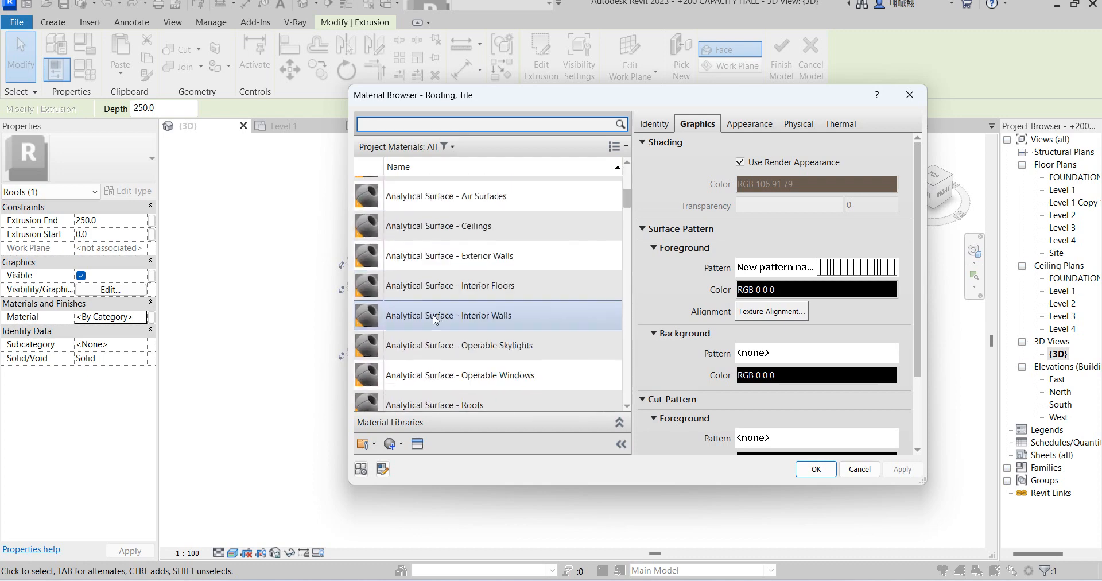
pyautogui.scroll(3, 444, 253)
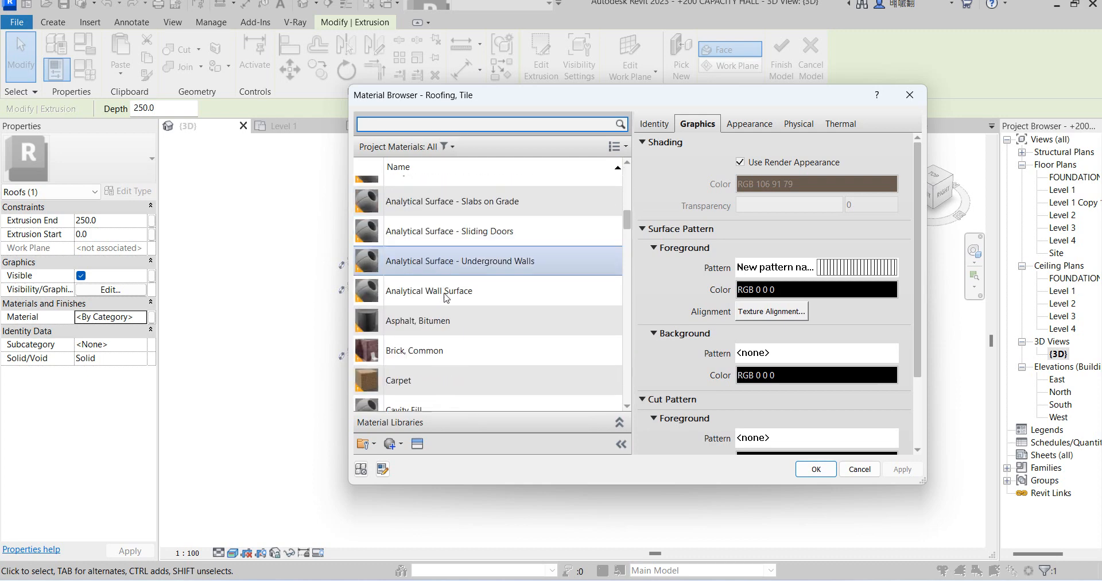
pyautogui.click(443, 218)
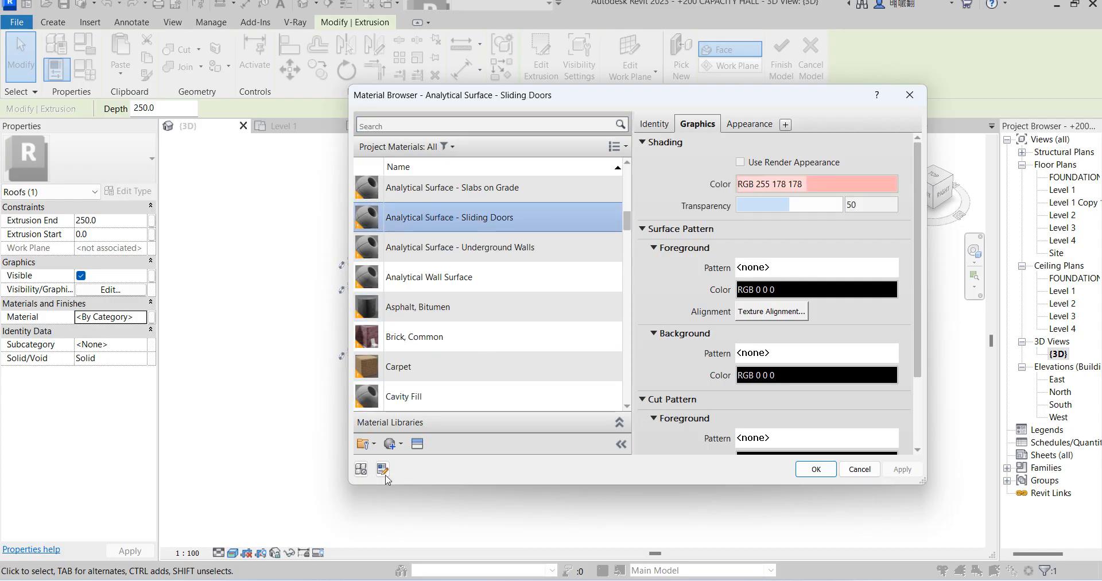
pyautogui.click(389, 444)
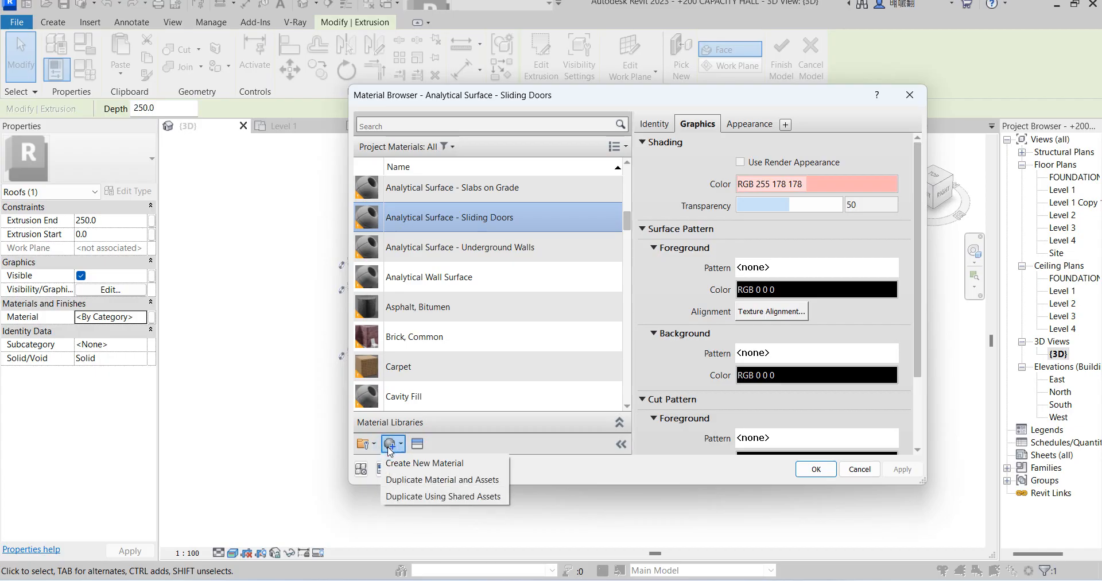
pyautogui.click(427, 457)
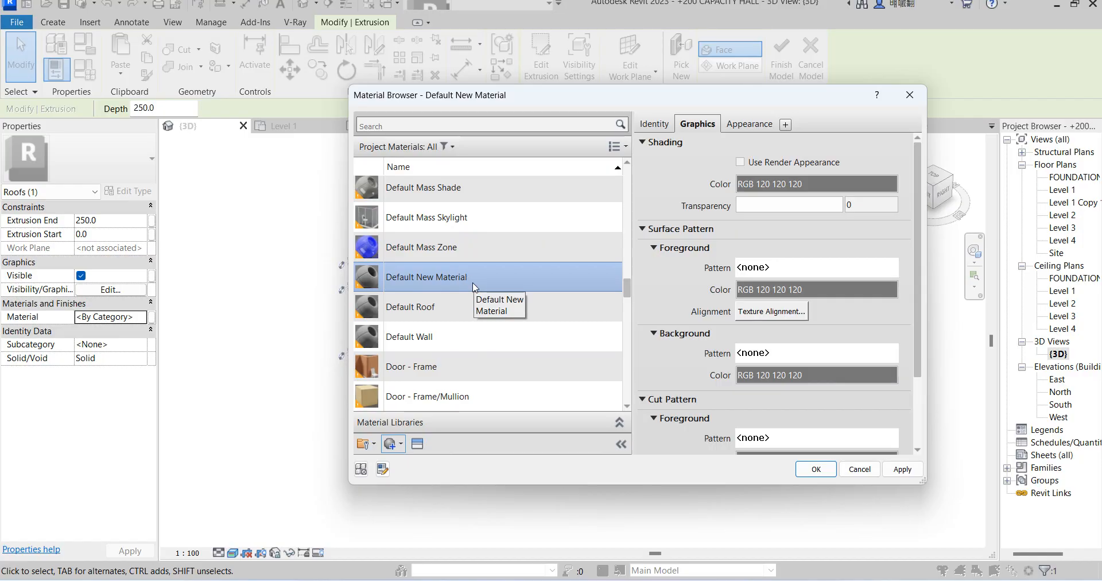
pyautogui.doubleClick(457, 280)
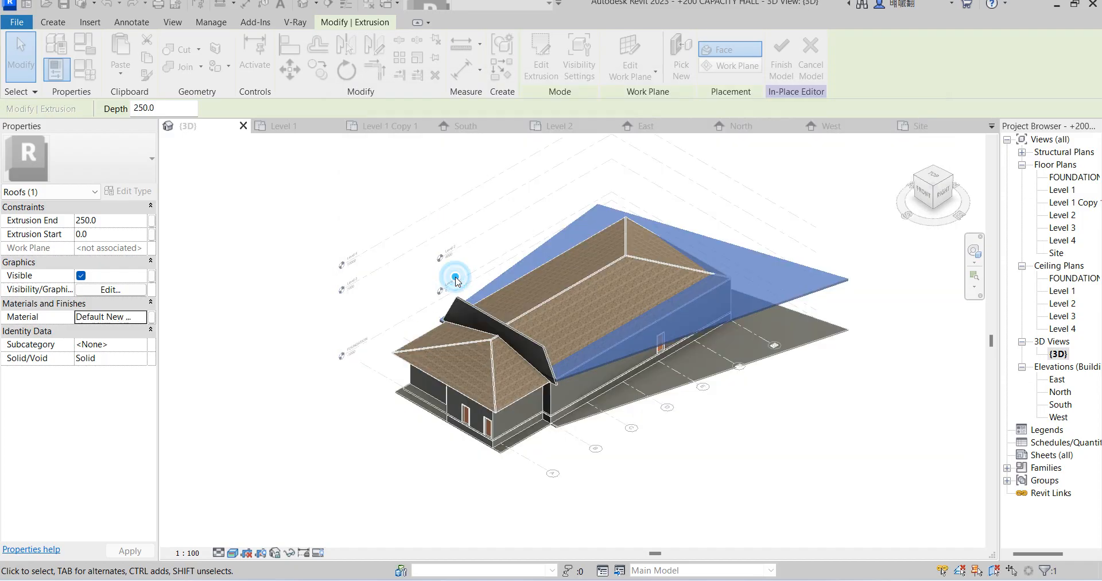
# Rename the extrusion's newly assigned material to "roof concrete".
pyautogui.click(142, 317)
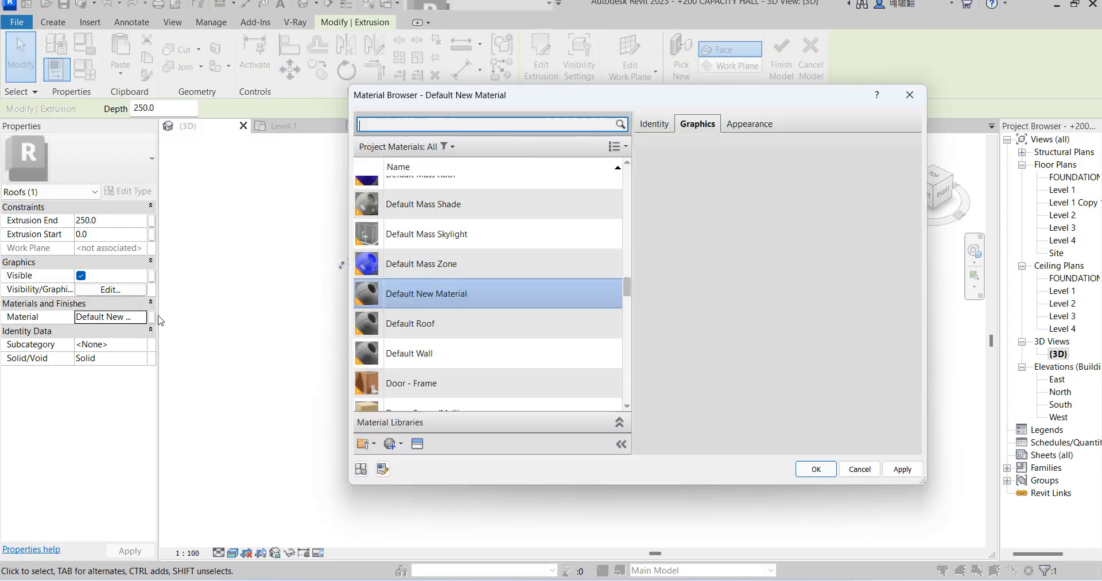
pyautogui.rightClick(436, 298)
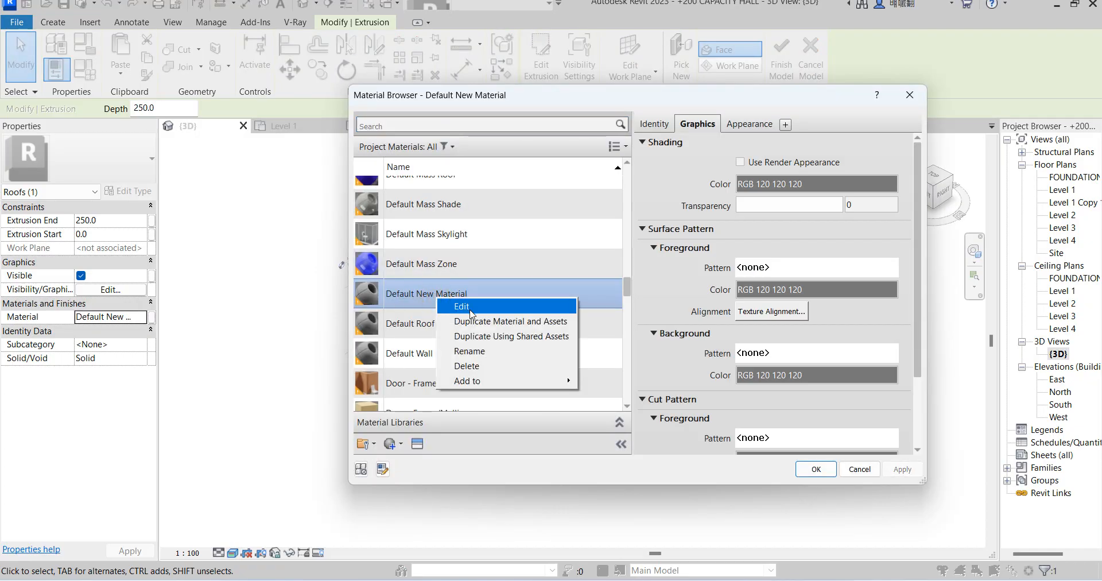
pyautogui.click(481, 352)
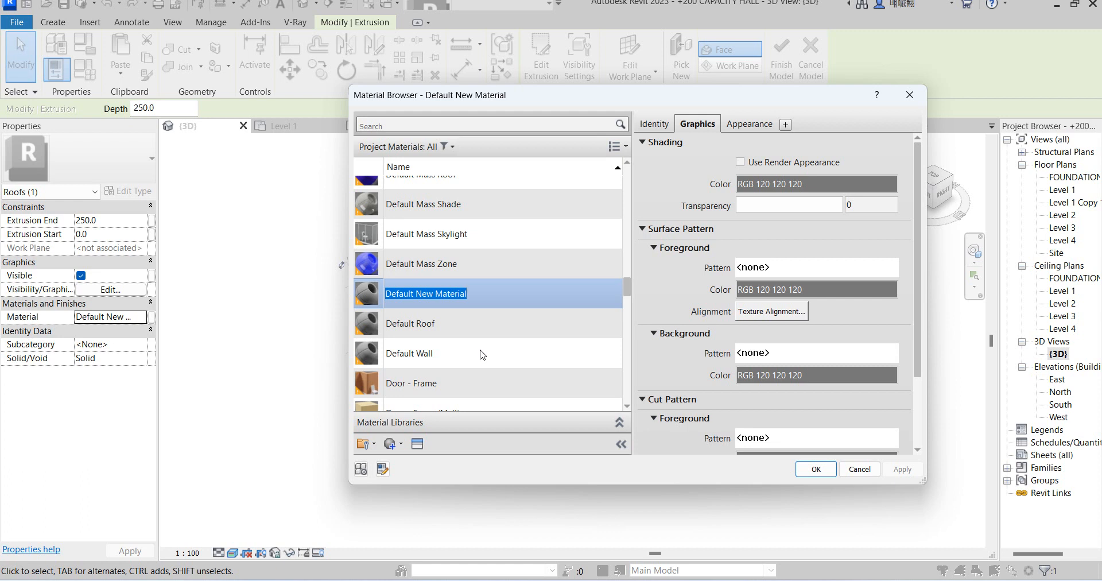
pyautogui.write('F')
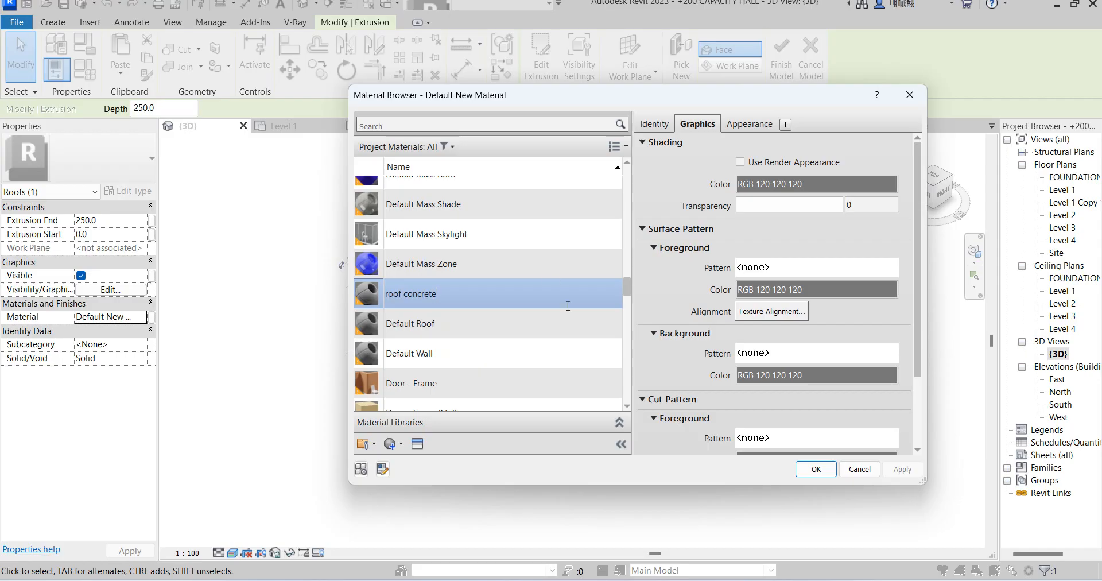
# Turn on Use Render Appearance for the roof concrete material and replace its appearance asset with Ice White from the Ceramic Porcelain library.
pyautogui.click(749, 161)
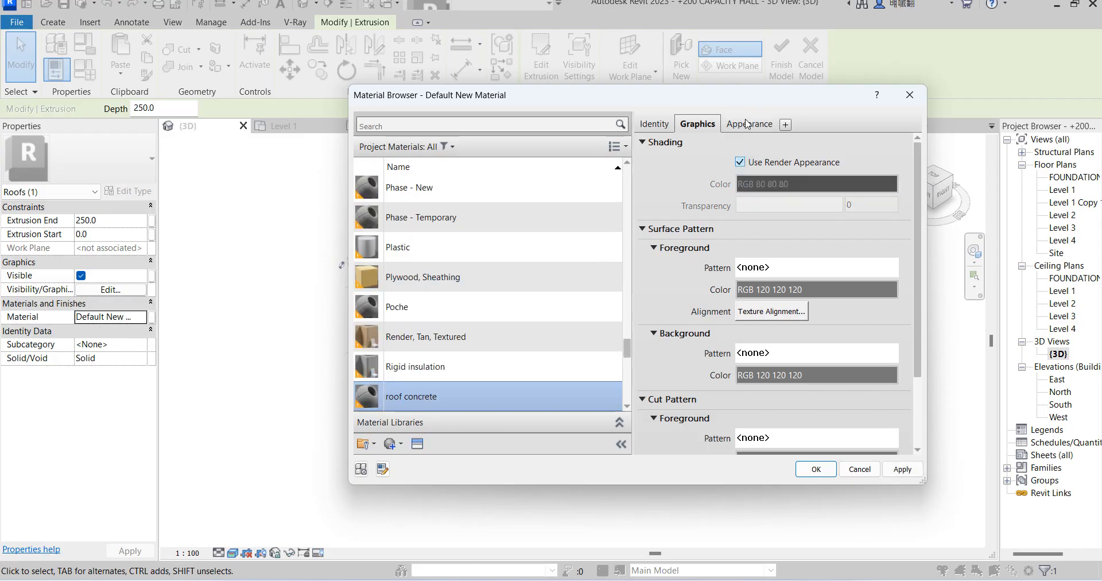
pyautogui.click(746, 124)
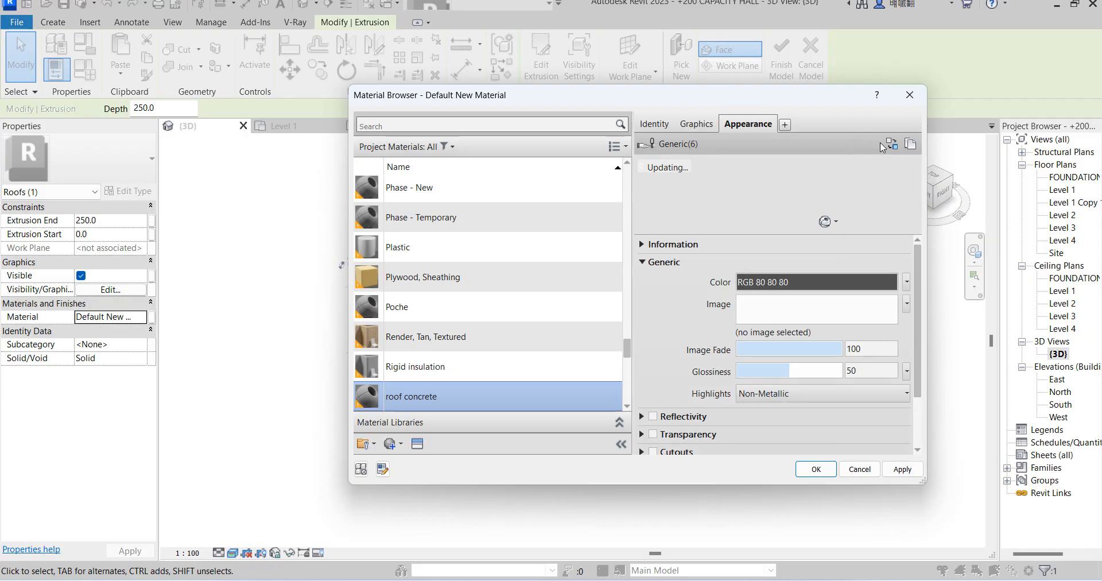
pyautogui.click(909, 145)
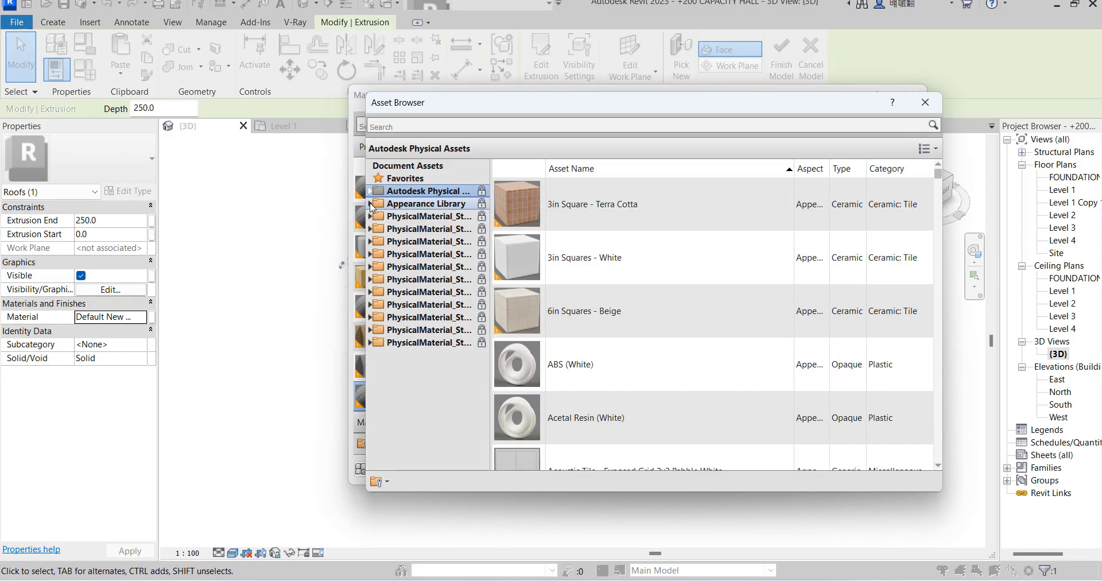
pyautogui.click(369, 204)
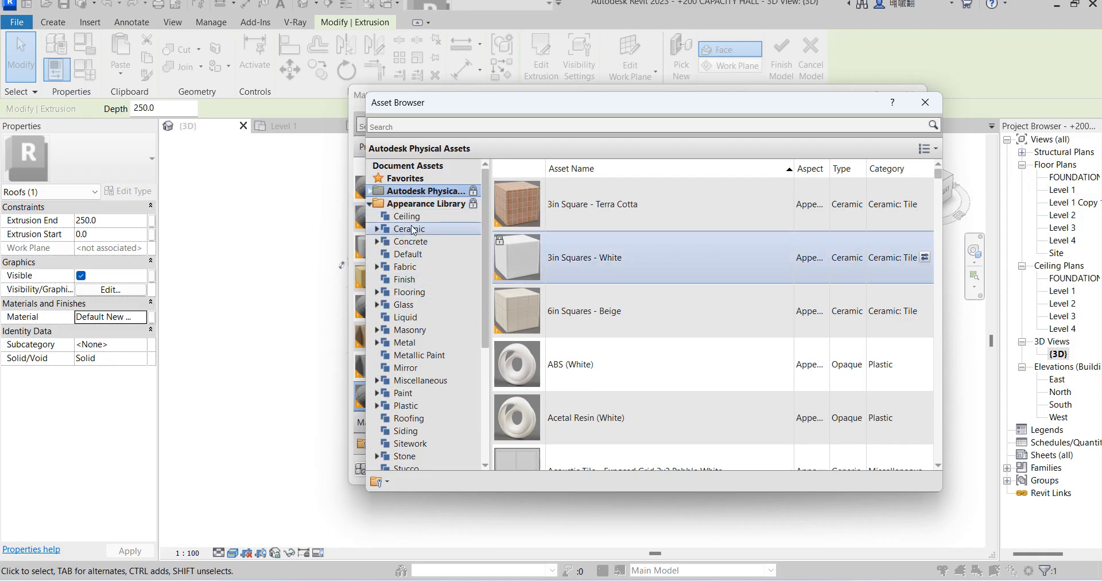
pyautogui.click(411, 229)
pyautogui.click(377, 228)
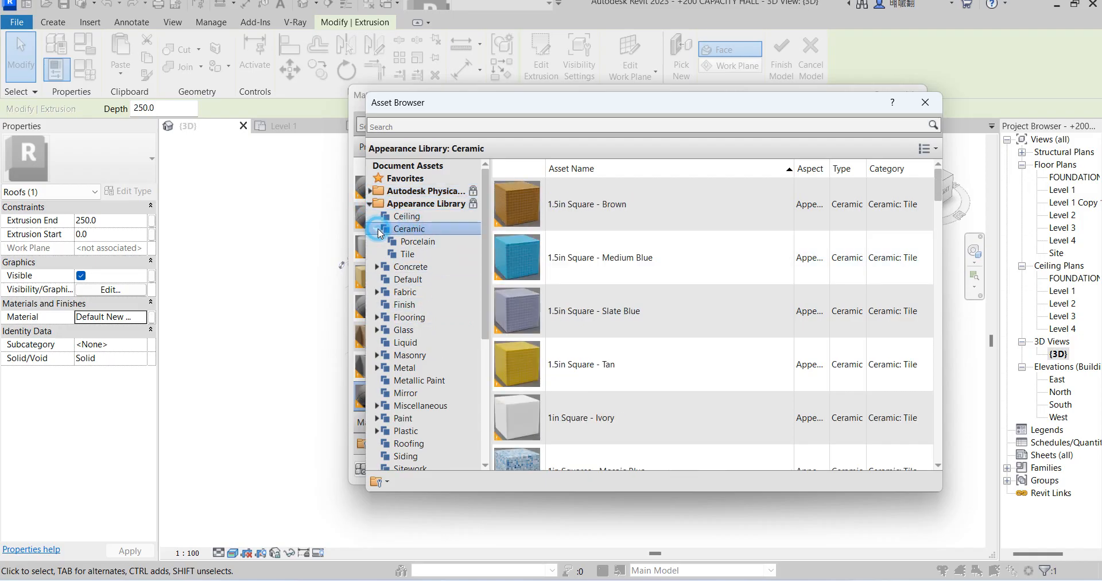
pyautogui.click(418, 242)
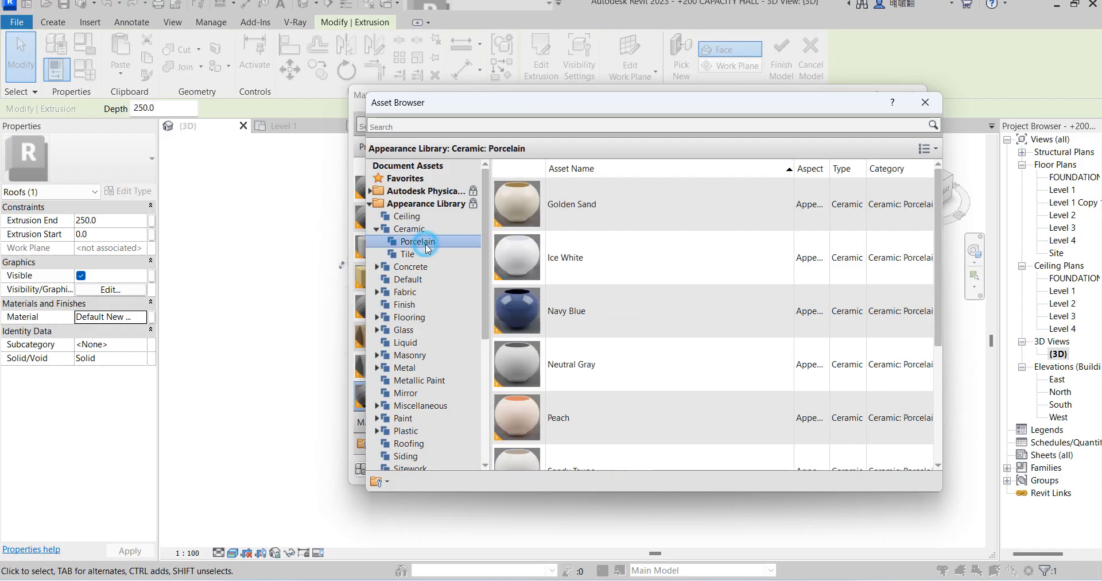
pyautogui.doubleClick(574, 269)
pyautogui.click(924, 102)
pyautogui.click(825, 468)
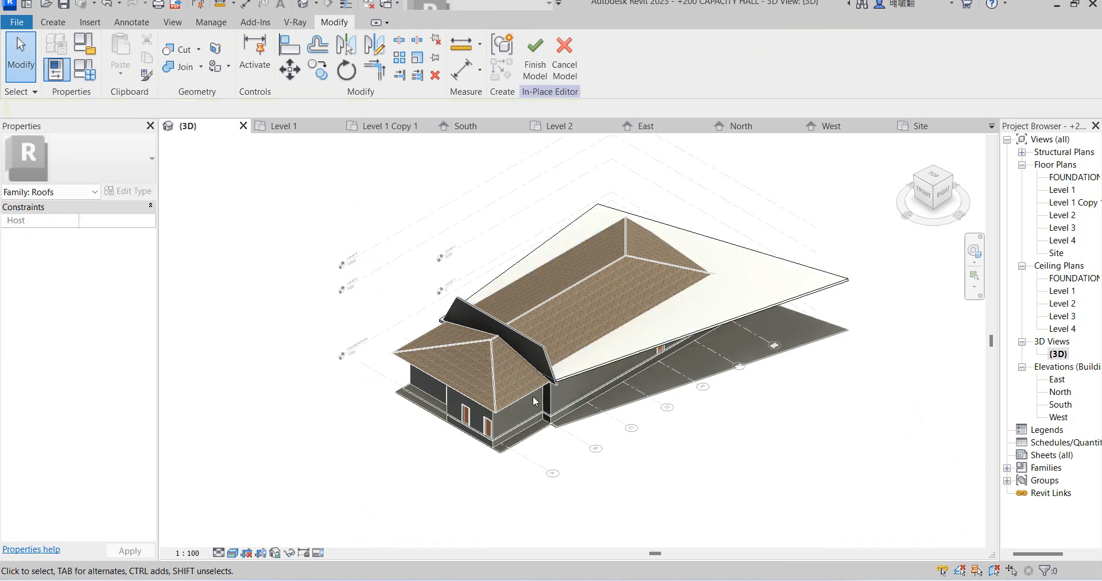
# Finish the in-place roof model and save the project.
pyautogui.click(531, 58)
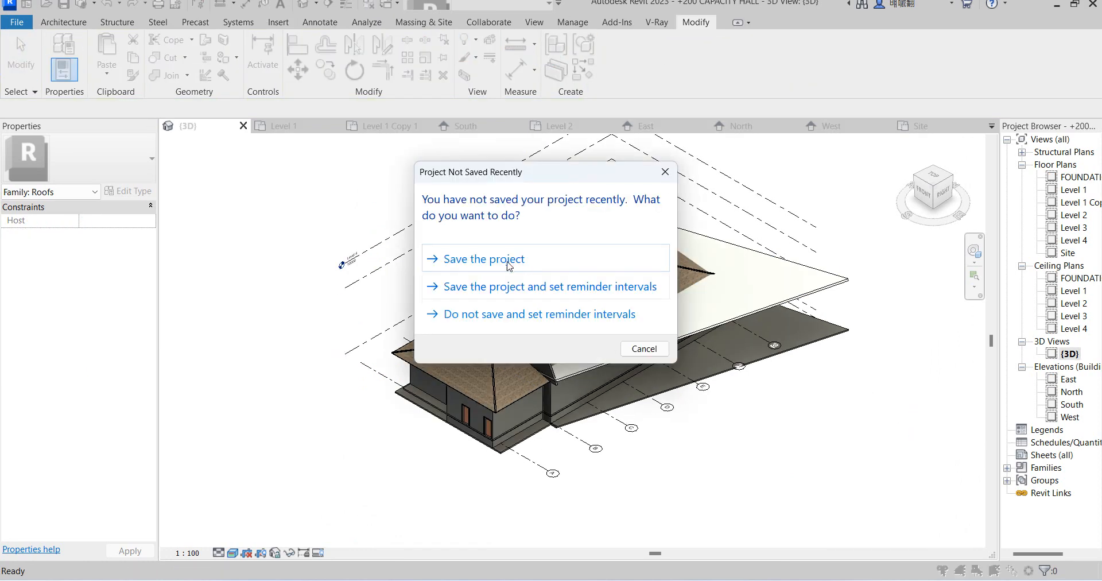
pyautogui.click(508, 261)
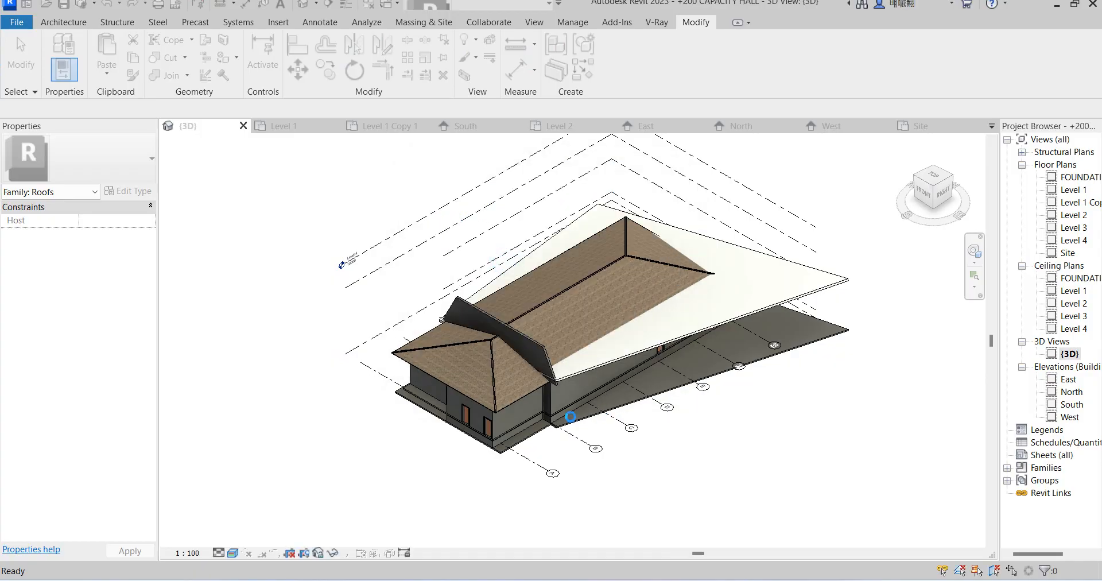
# Assign the roof concrete material to the structure layer of the hall's Generic - 200mm wall type.
pyautogui.click(553, 401)
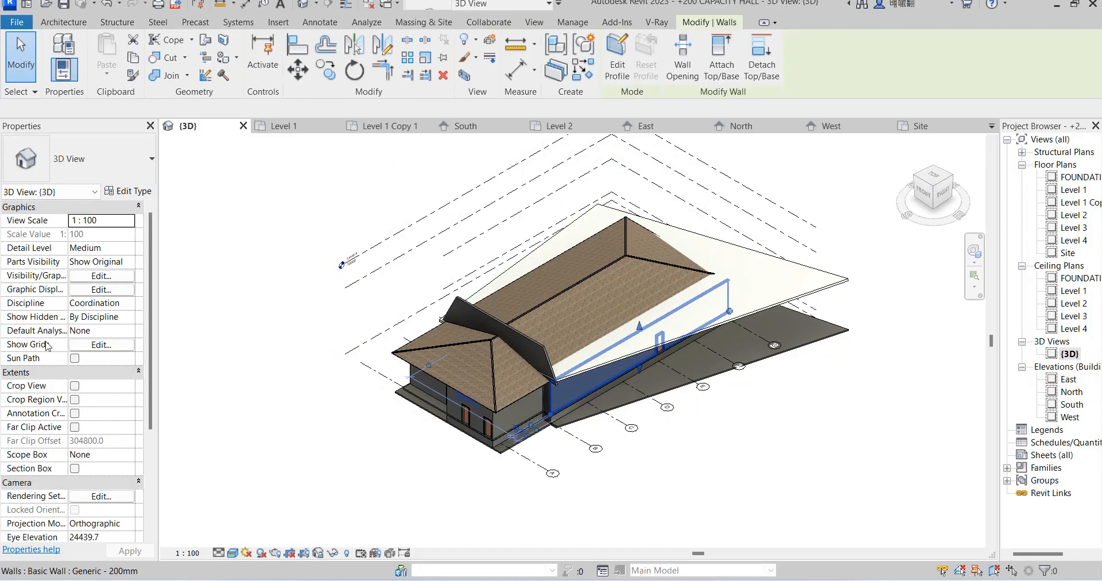
pyautogui.click(128, 192)
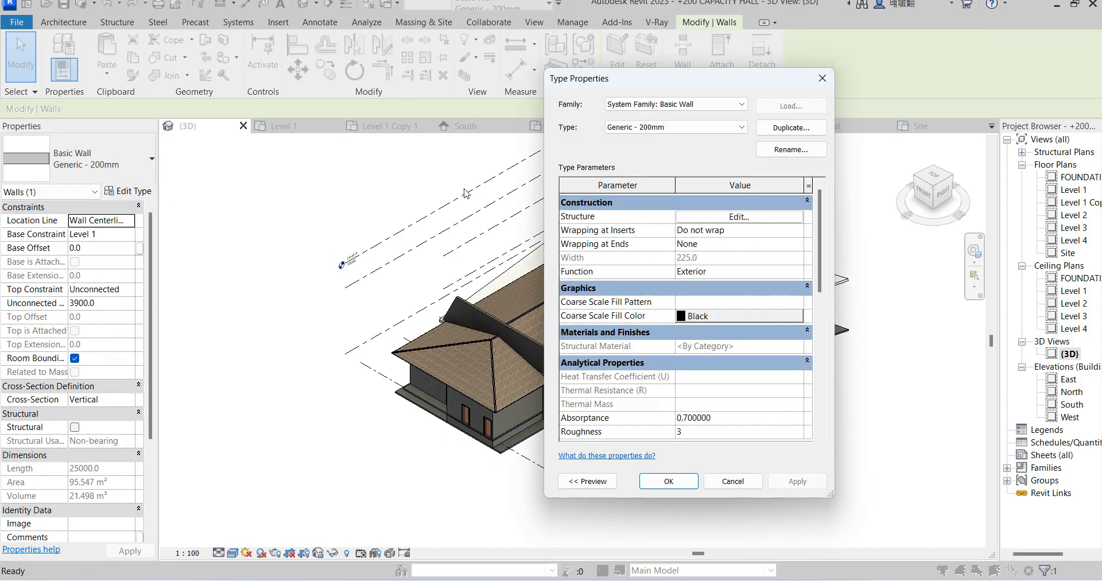
pyautogui.click(752, 219)
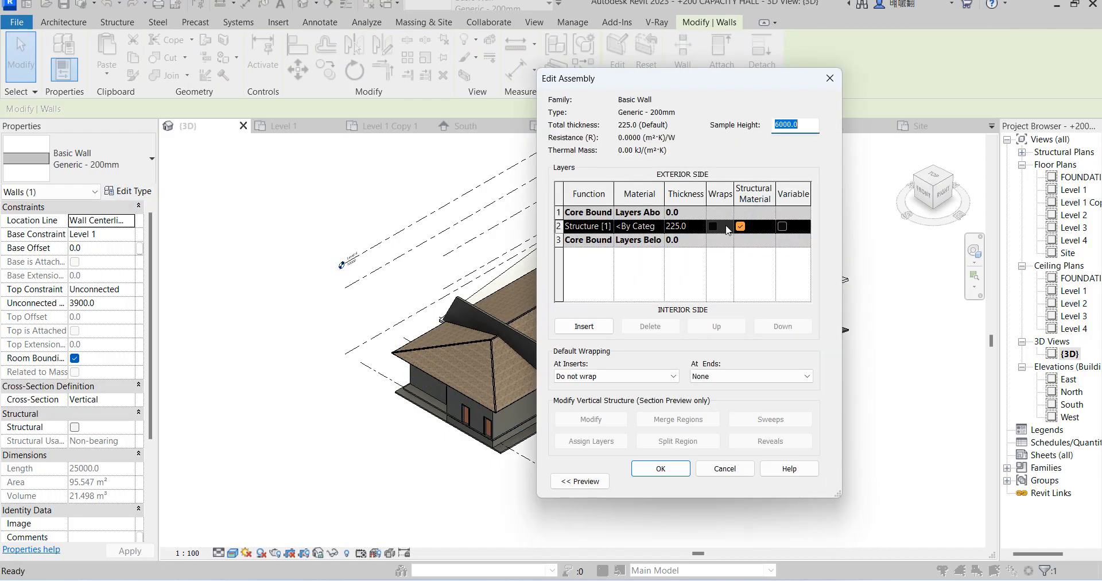
pyautogui.click(654, 226)
pyautogui.click(660, 226)
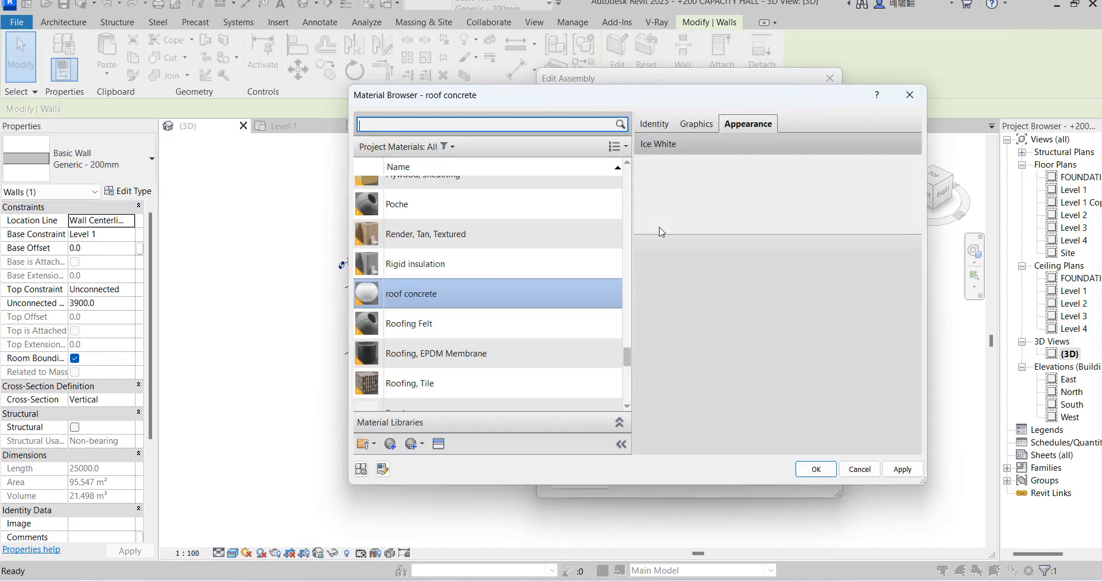
pyautogui.click(483, 300)
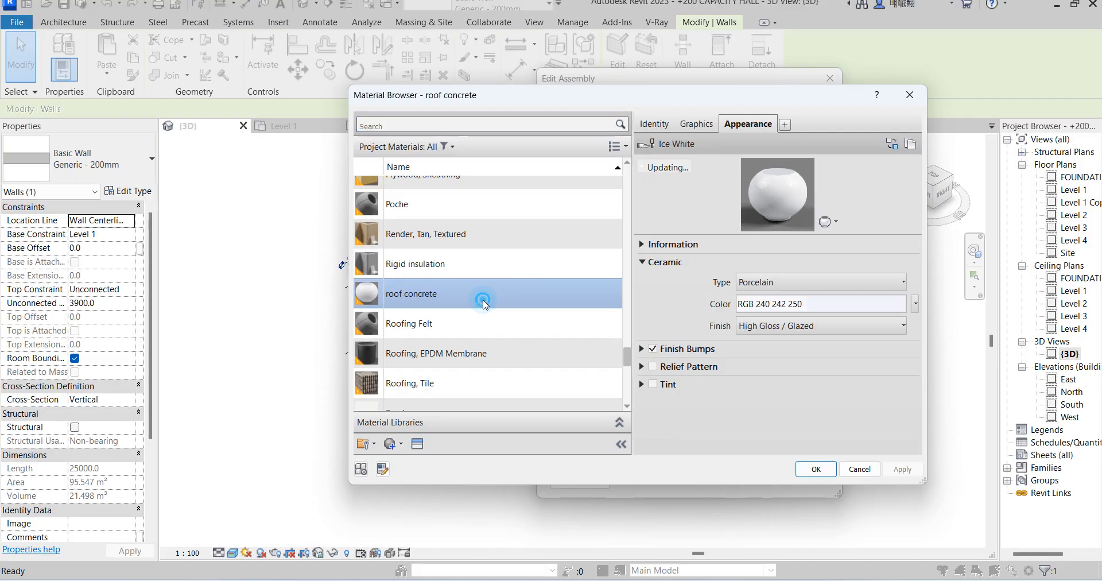
pyautogui.click(816, 469)
pyautogui.click(661, 468)
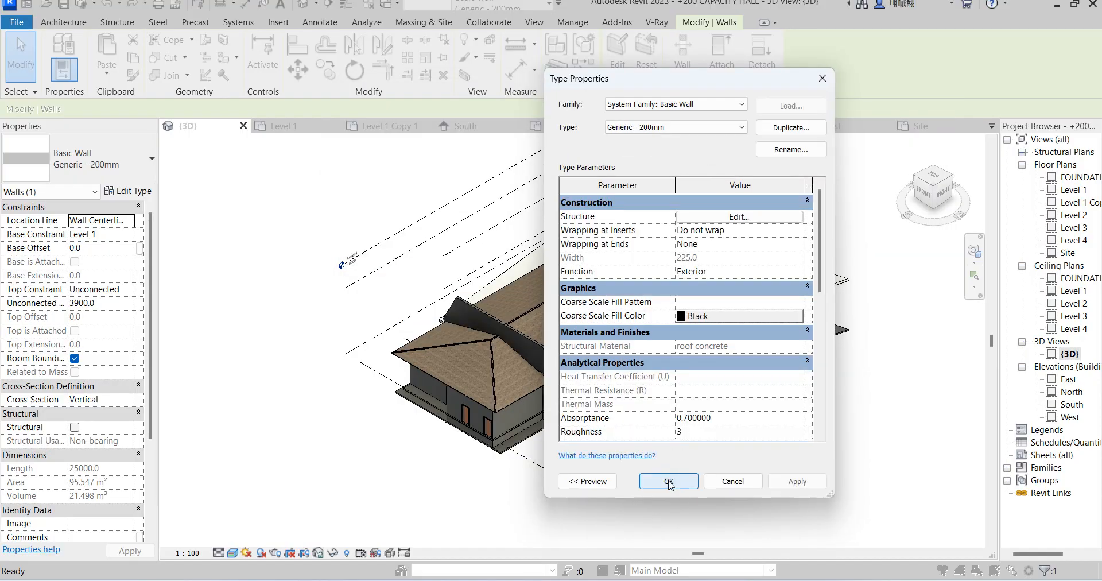
pyautogui.click(666, 483)
pyautogui.click(669, 483)
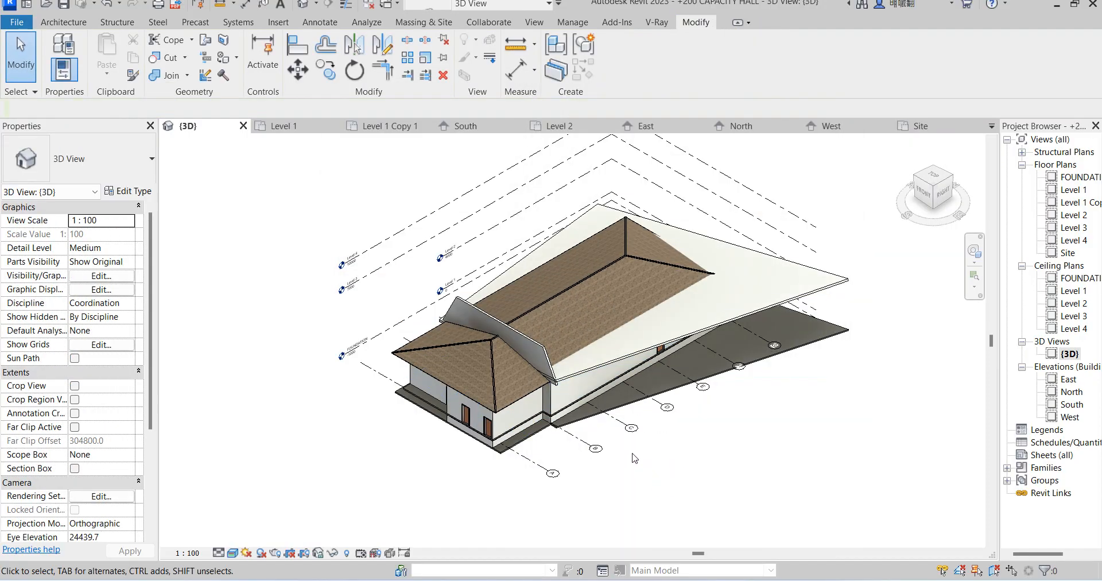
# Duplicate the Generic 150mm type of the foundation-level floor around the hall, keeping the suggested name.
pyautogui.scroll(4, 636, 458)
pyautogui.scroll(2, 574, 427)
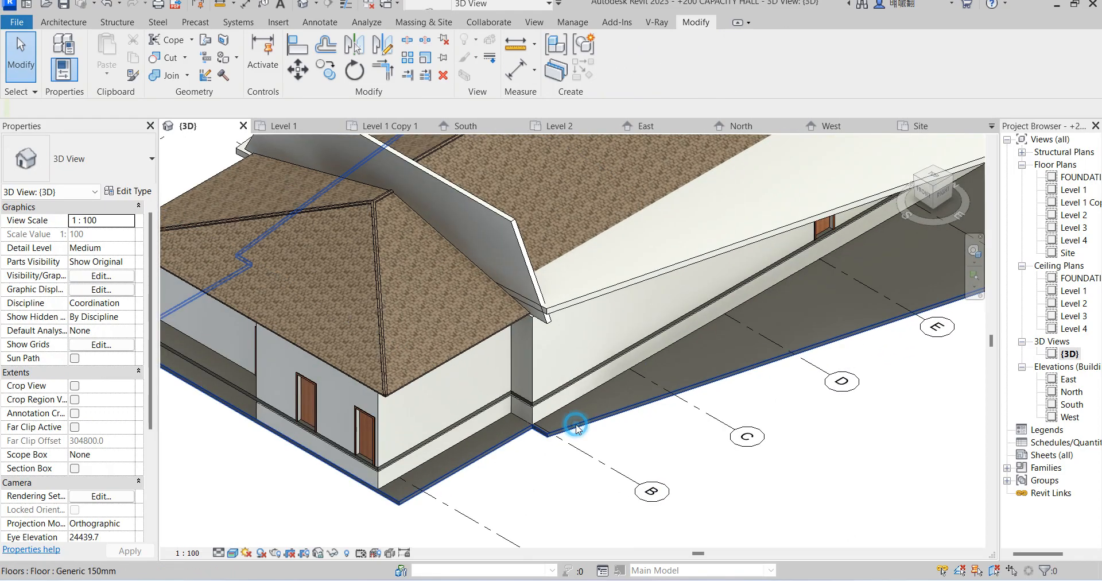
pyautogui.click(576, 425)
pyautogui.rightClick(577, 427)
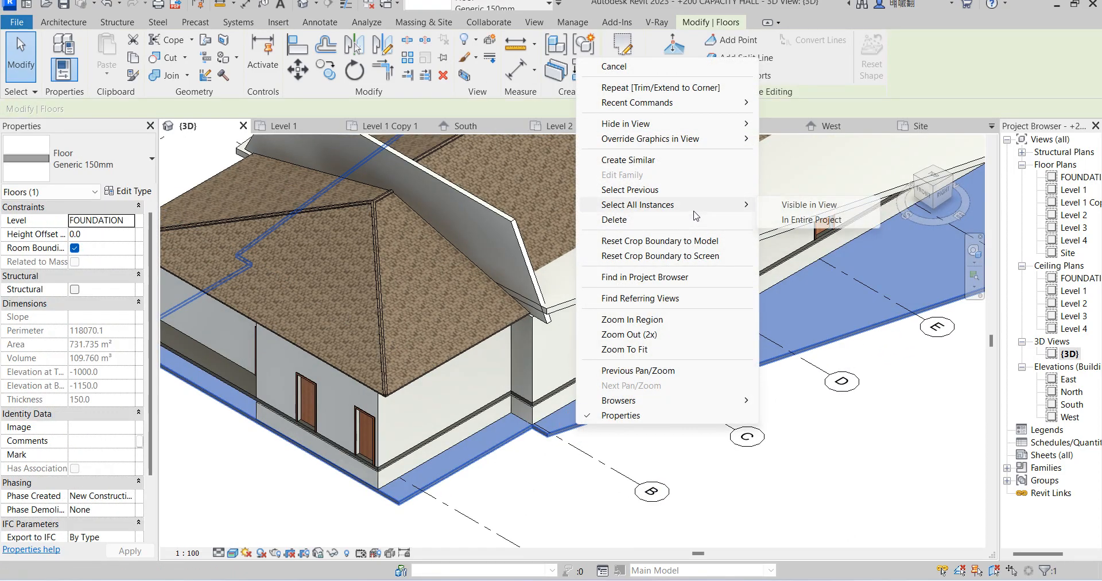
pyautogui.moveTo(620, 126)
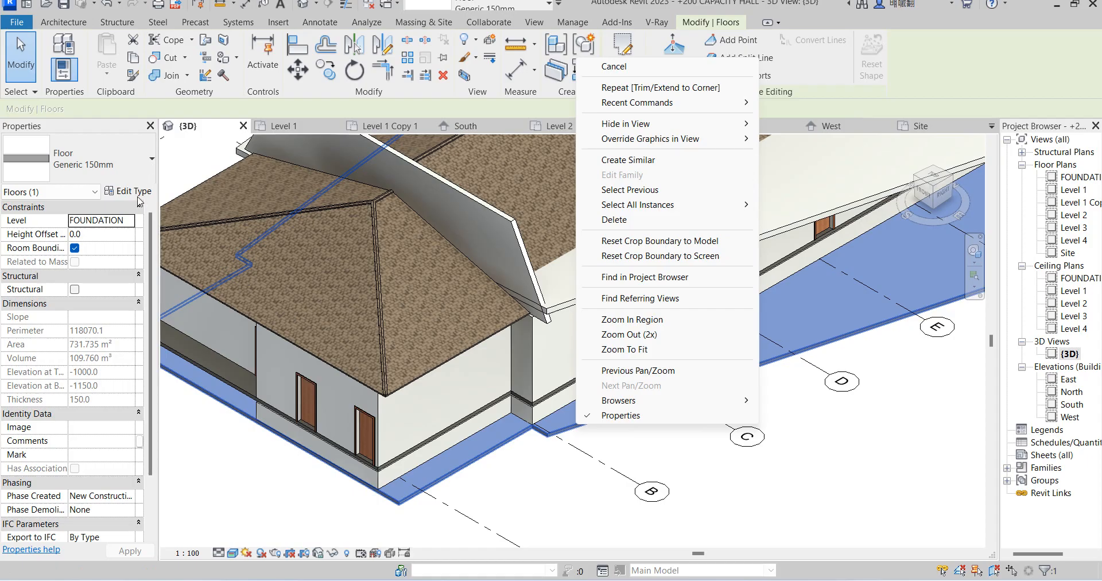
pyautogui.click(138, 193)
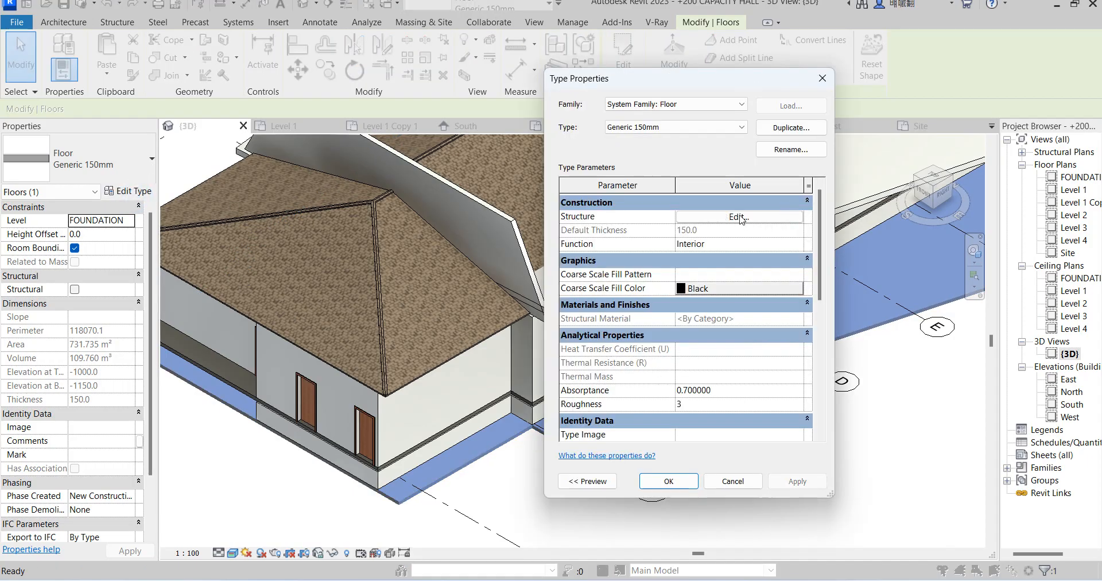
pyautogui.click(784, 127)
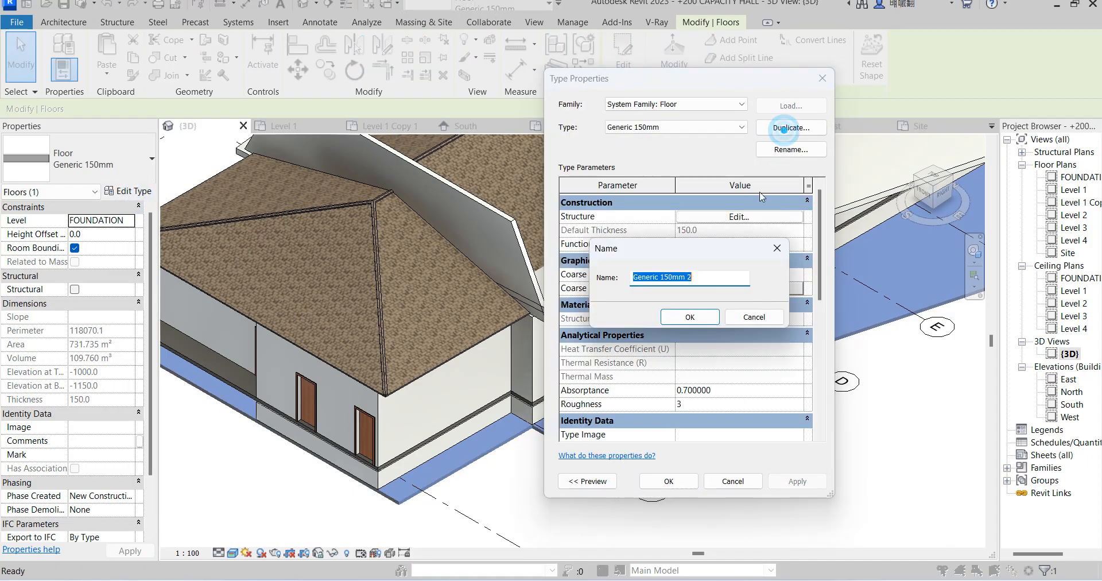
pyautogui.click(695, 317)
# Set the structure layer's thickness to 200 in the duplicated foundation floor type's assembly.
pyautogui.click(736, 217)
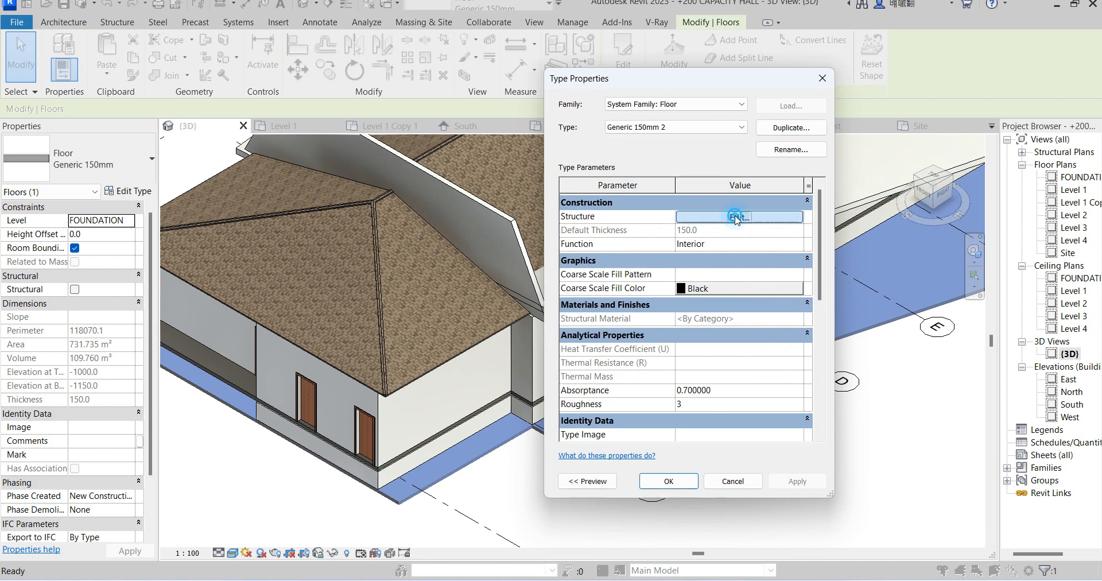
pyautogui.click(692, 226)
pyautogui.click(701, 227)
pyautogui.moveTo(688, 227); pyautogui.dragTo(655, 228)
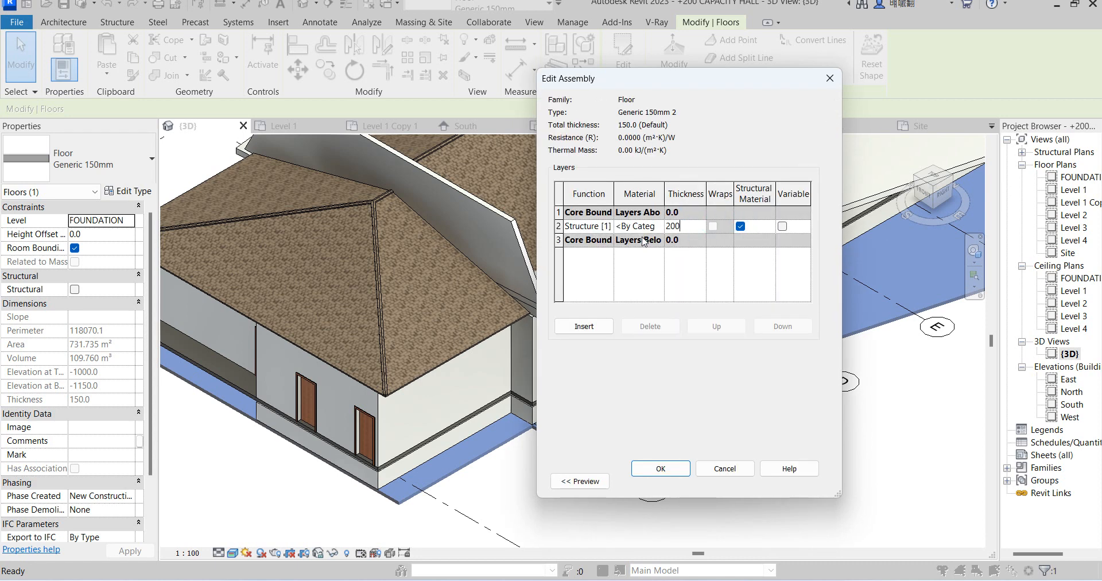
# Duplicate the roof concrete material with its assets for the foundation floor's structure layer.
pyautogui.click(656, 228)
pyautogui.click(683, 227)
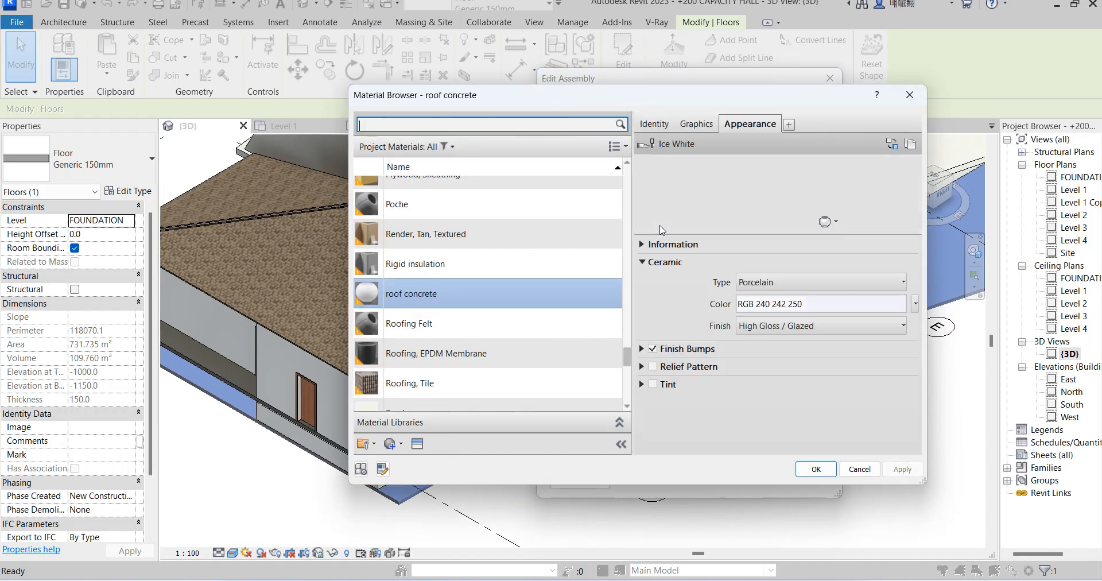
pyautogui.rightClick(459, 292)
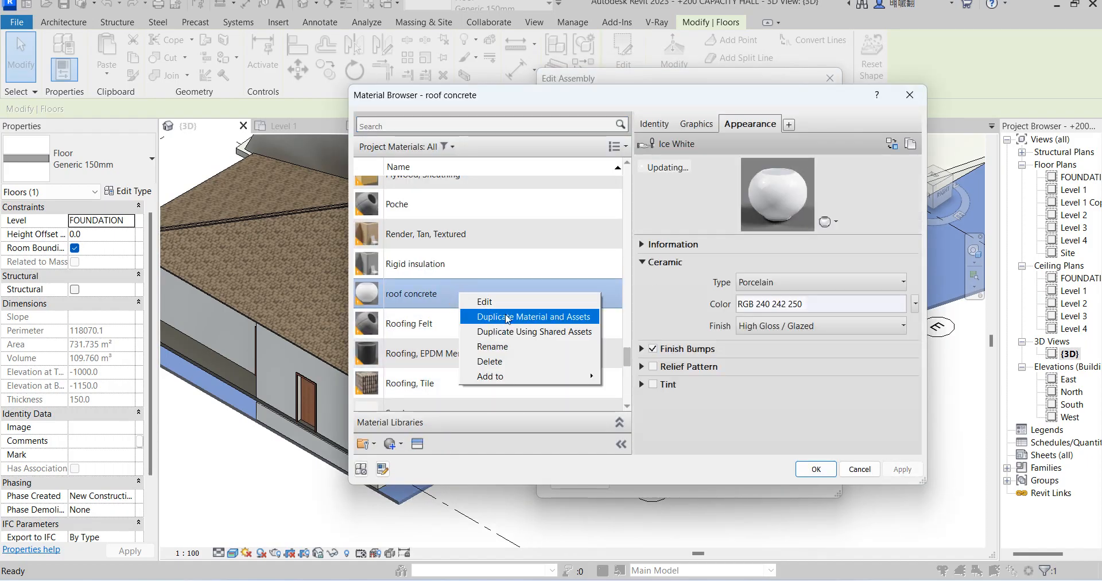
pyautogui.click(519, 317)
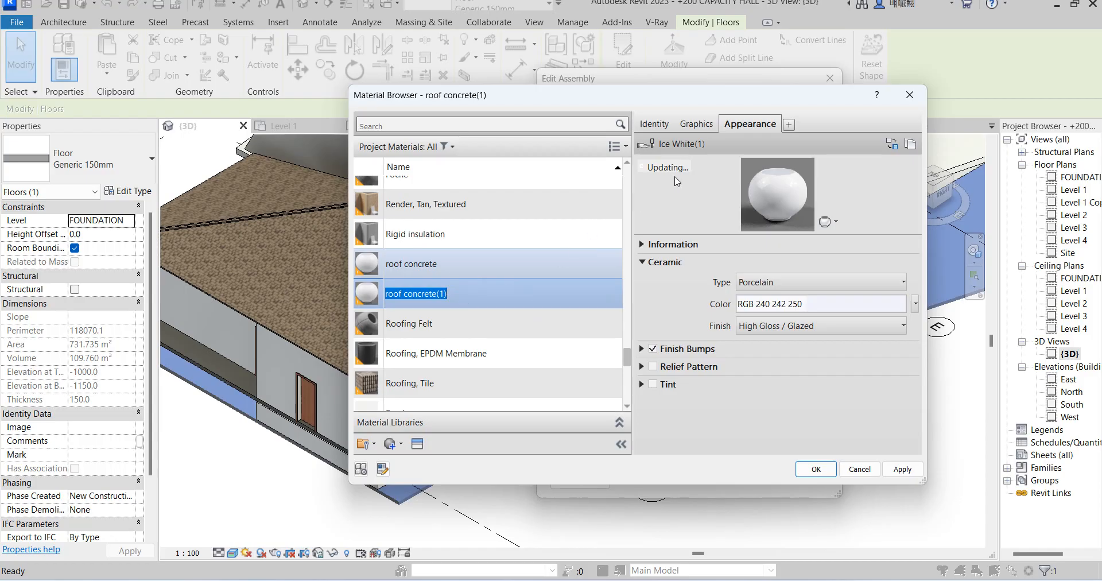
# Replace the duplicated material's appearance asset with Formwork - Wood Boards from the Cast-In-Place Concrete appearance library.
pyautogui.click(892, 144)
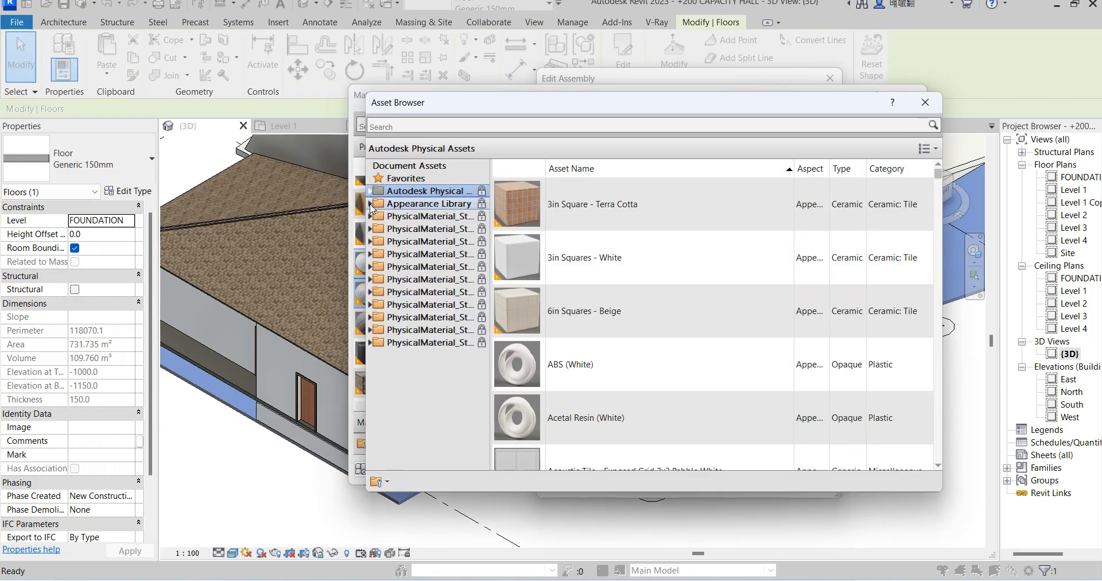
pyautogui.click(370, 204)
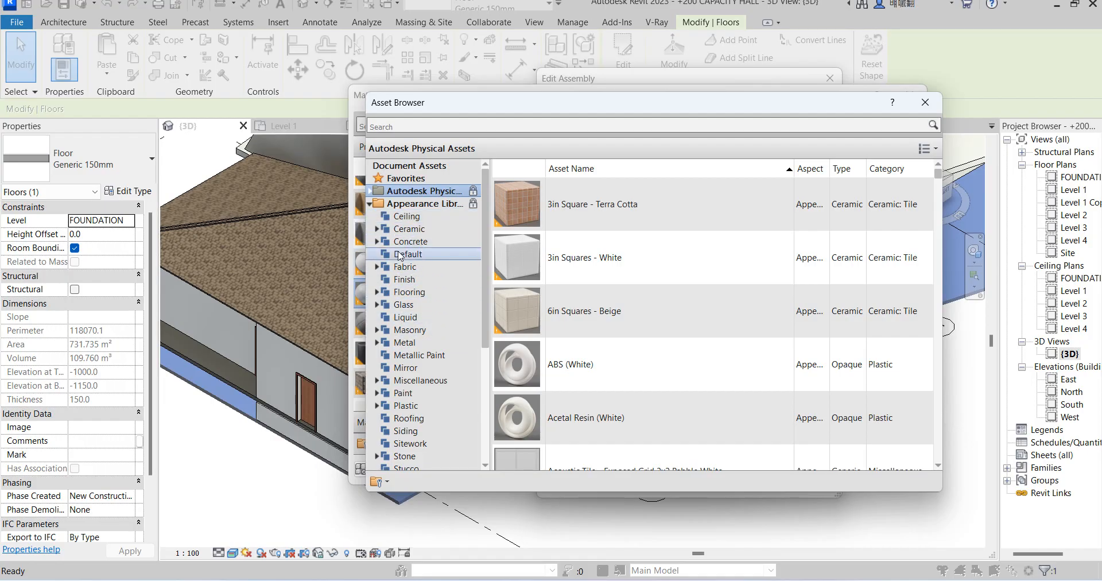
pyautogui.click(377, 241)
pyautogui.click(442, 255)
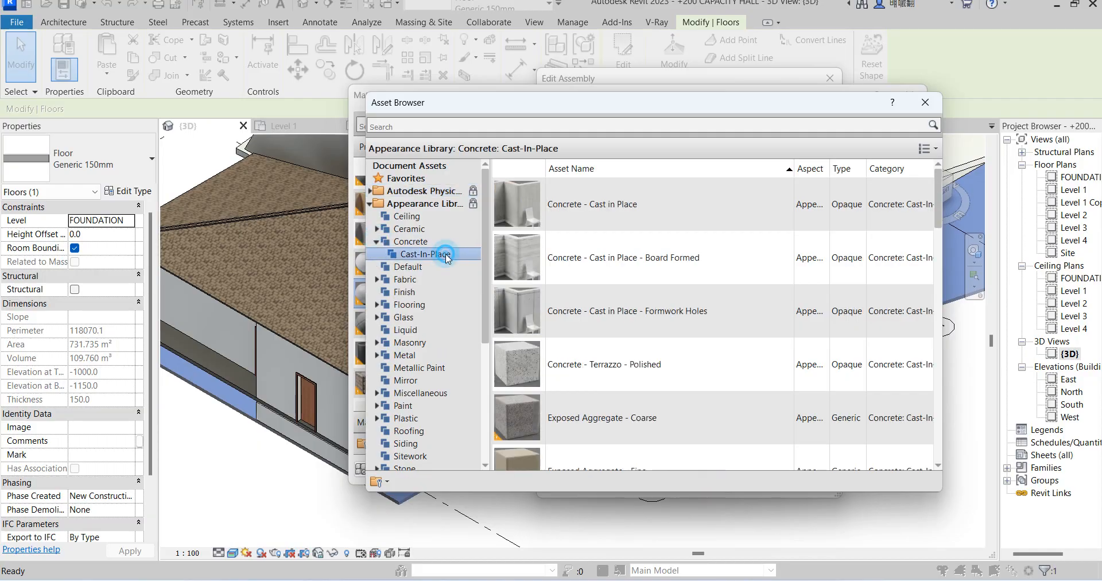
pyautogui.scroll(-10, 634, 344)
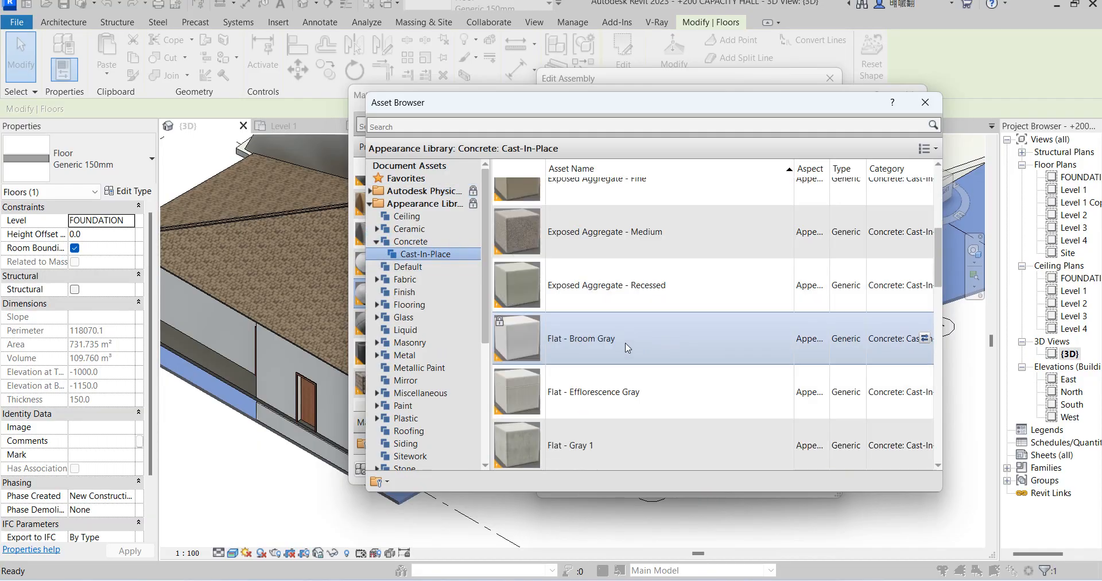
pyautogui.scroll(-3, 641, 399)
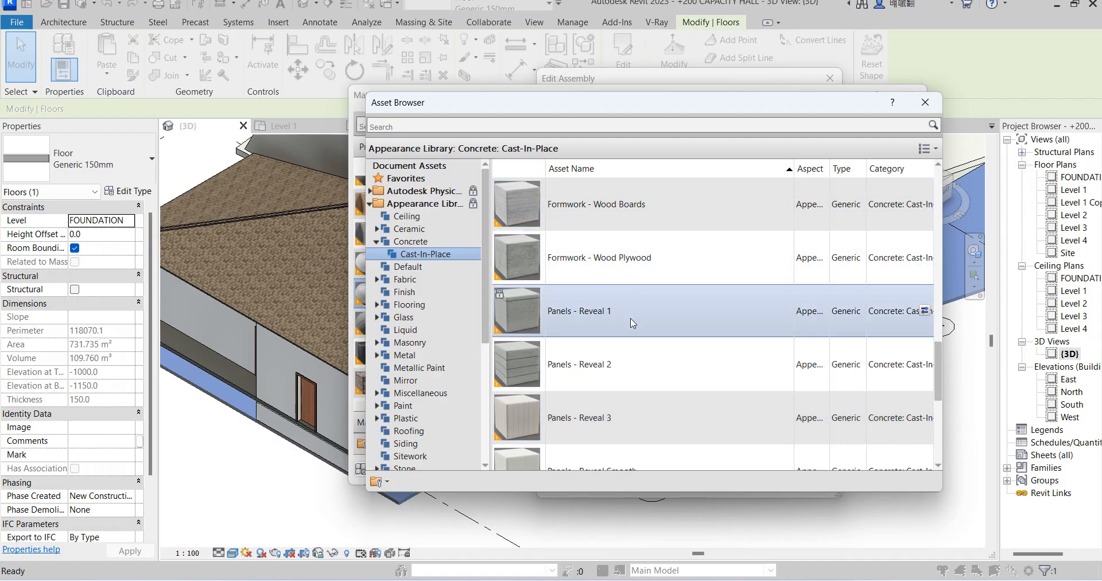
pyautogui.scroll(-5, 632, 322)
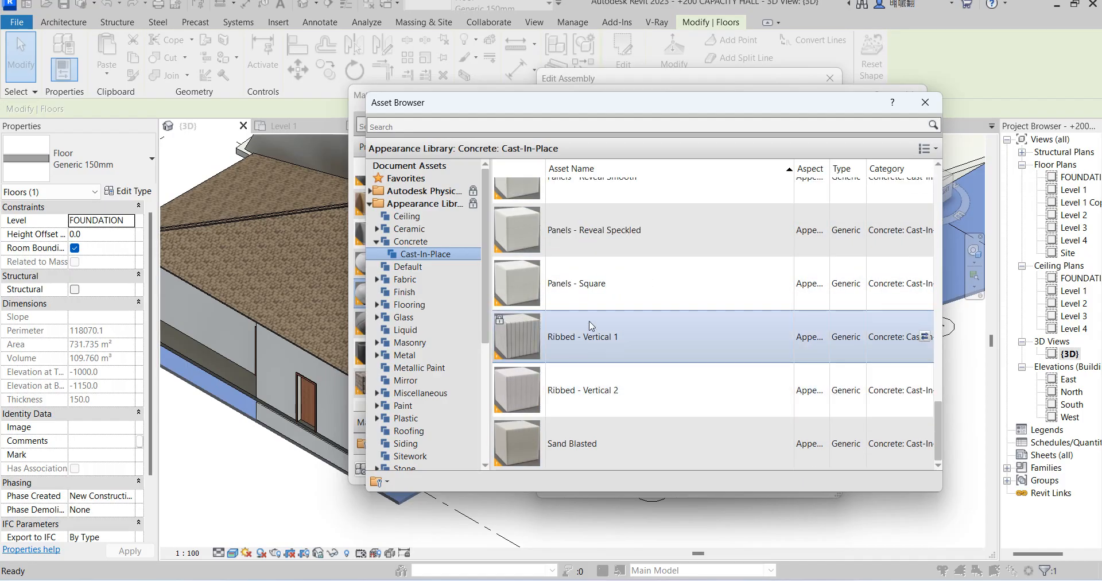
pyautogui.scroll(8, 592, 325)
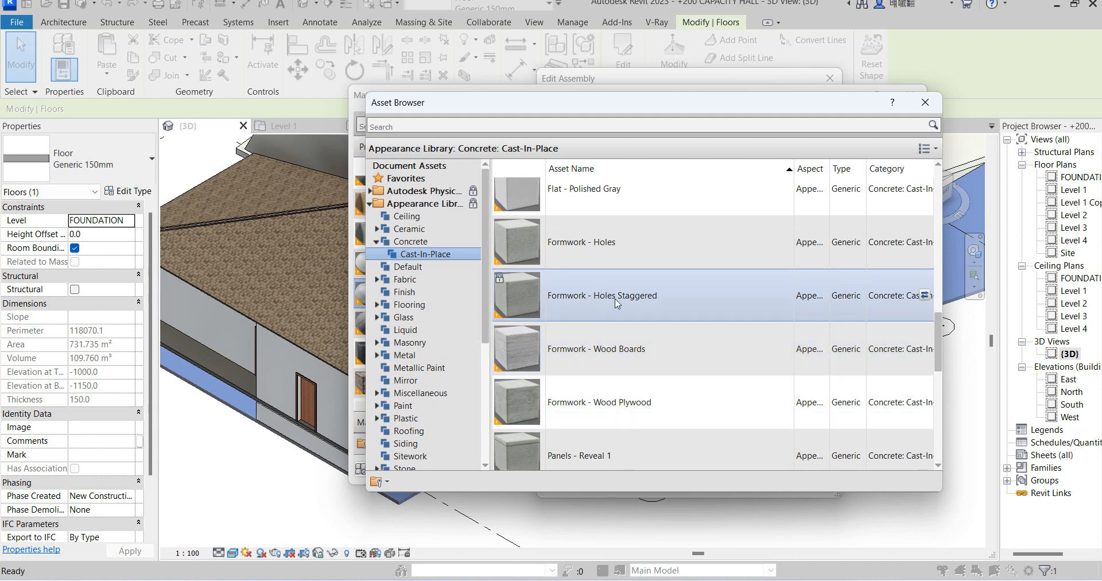
pyautogui.scroll(-1, 615, 347)
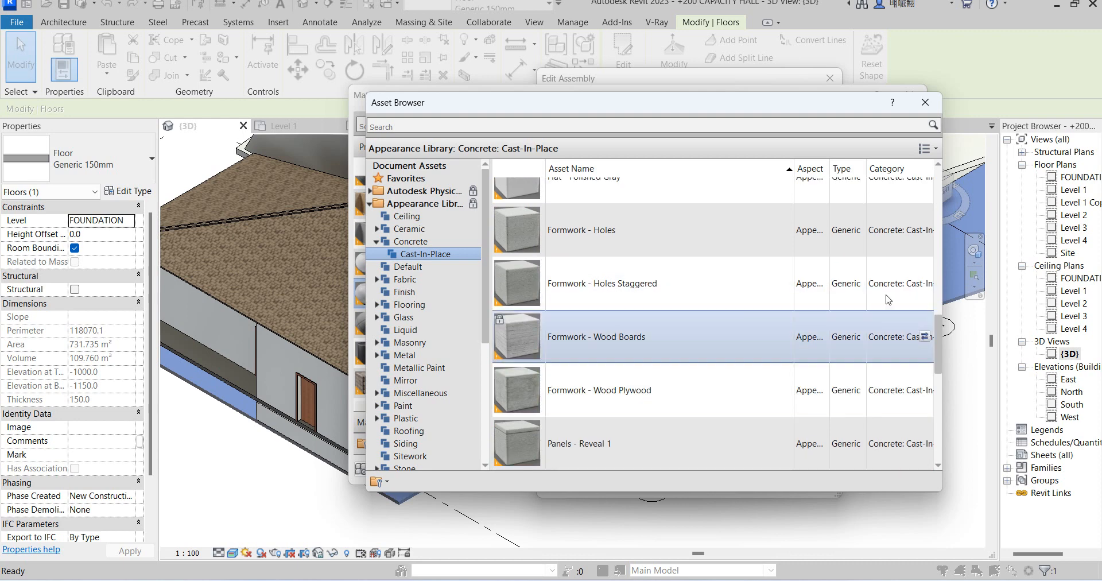
pyautogui.click(924, 337)
pyautogui.click(925, 102)
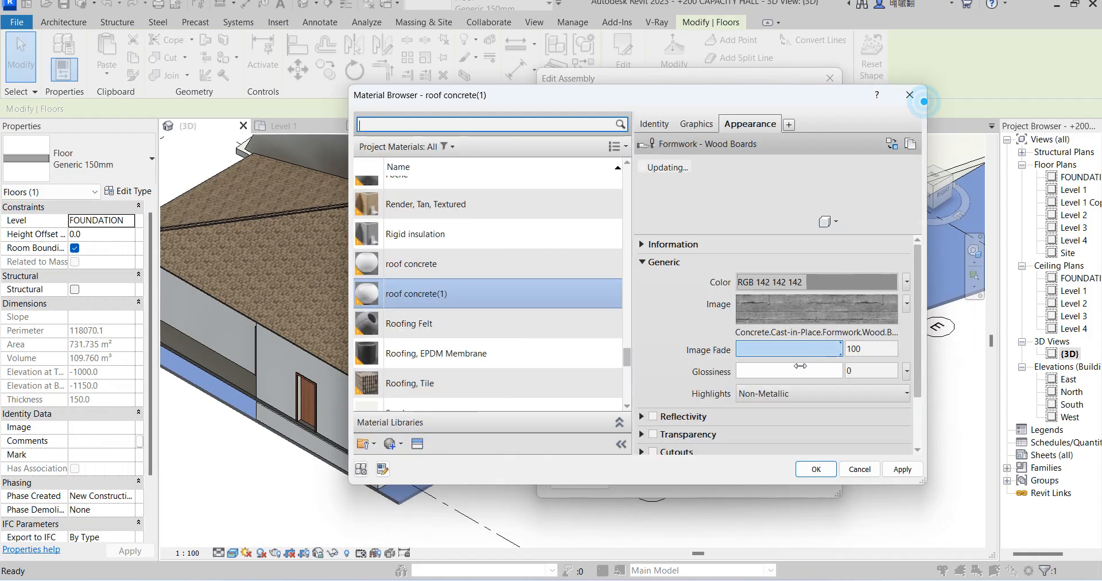
# Assign the wood-board concrete material to the foundation floor's structure layer and apply the type changes.
pyautogui.click(807, 468)
pyautogui.click(661, 468)
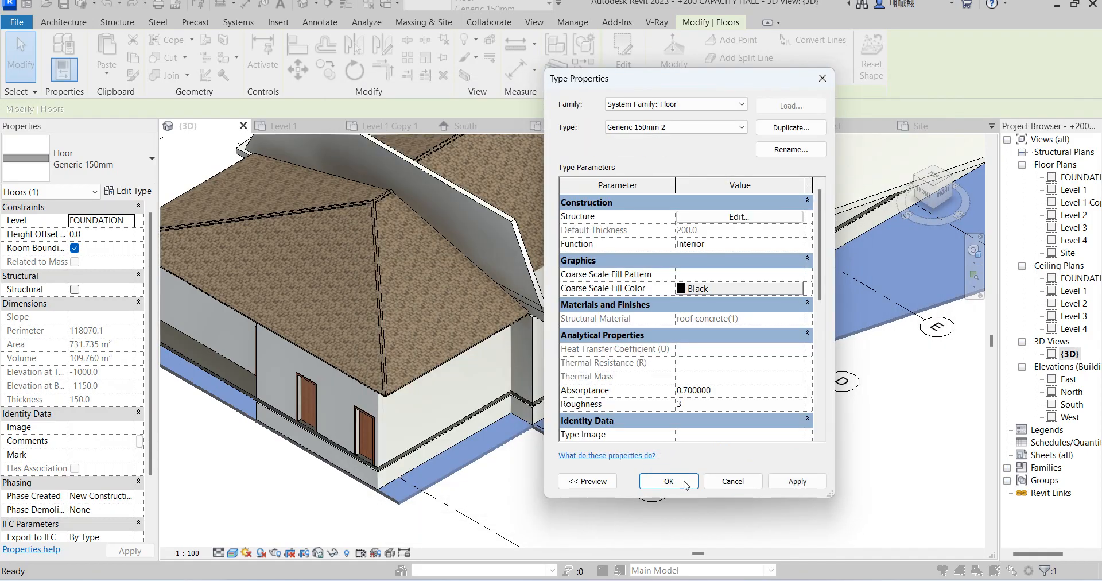
pyautogui.click(686, 483)
pyautogui.click(723, 492)
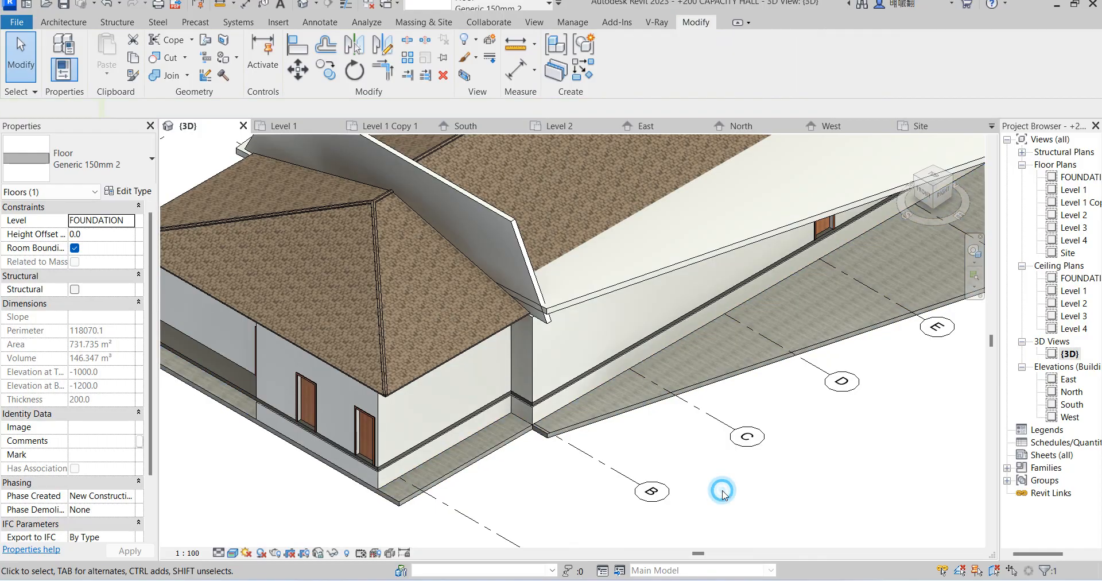
# Duplicate the Generic 150mm type of the hall's Level 1 floor, keeping the suggested name.
pyautogui.scroll(6, 810, 314)
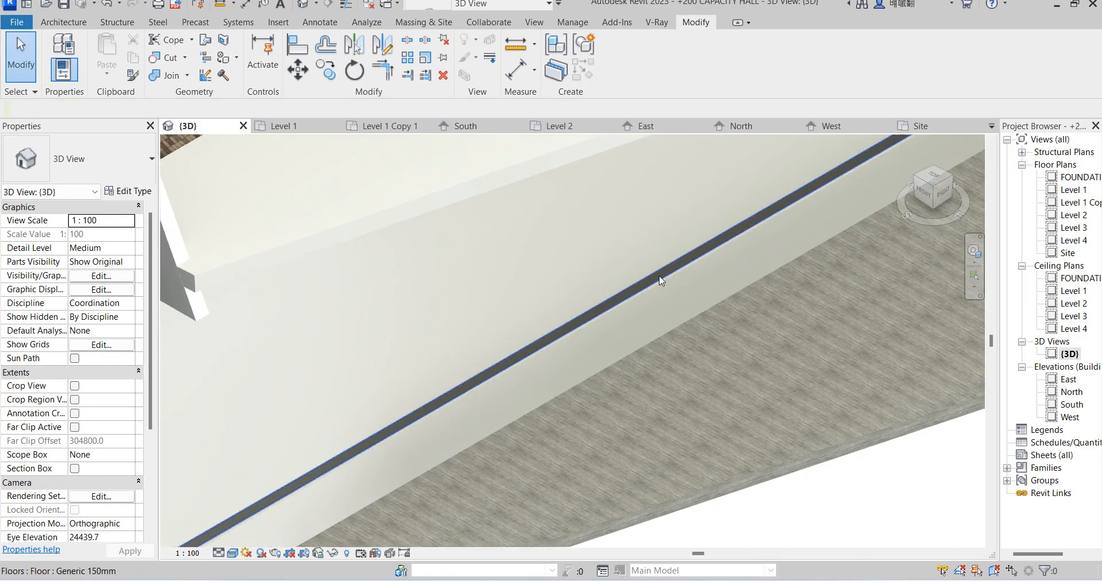
pyautogui.scroll(2, 638, 281)
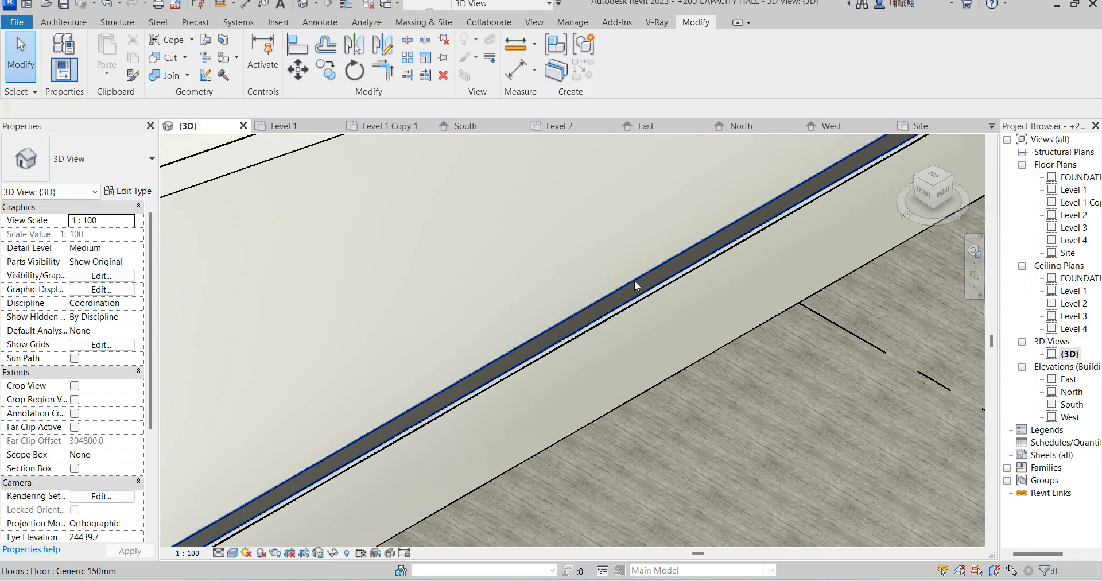
pyautogui.click(635, 278)
pyautogui.keyDown('shift'); pyautogui.moveTo(635, 278); pyautogui.dragTo(776, 366, button='middle'); pyautogui.keyUp('shift')
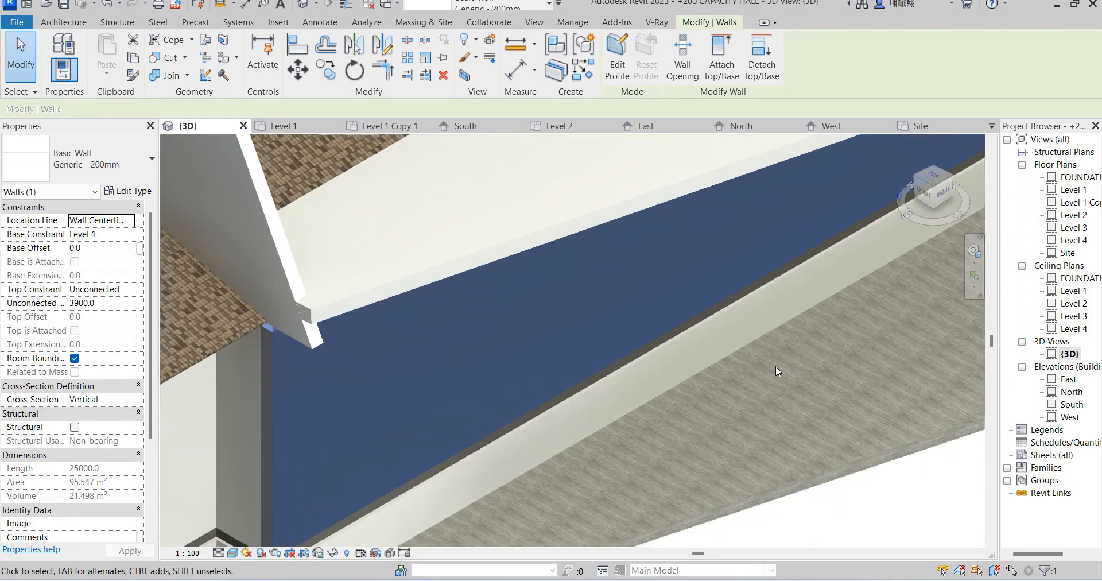
pyautogui.scroll(-3, 776, 366)
pyautogui.scroll(3, 393, 488)
pyautogui.scroll(-4, 628, 239)
pyautogui.scroll(3, 499, 362)
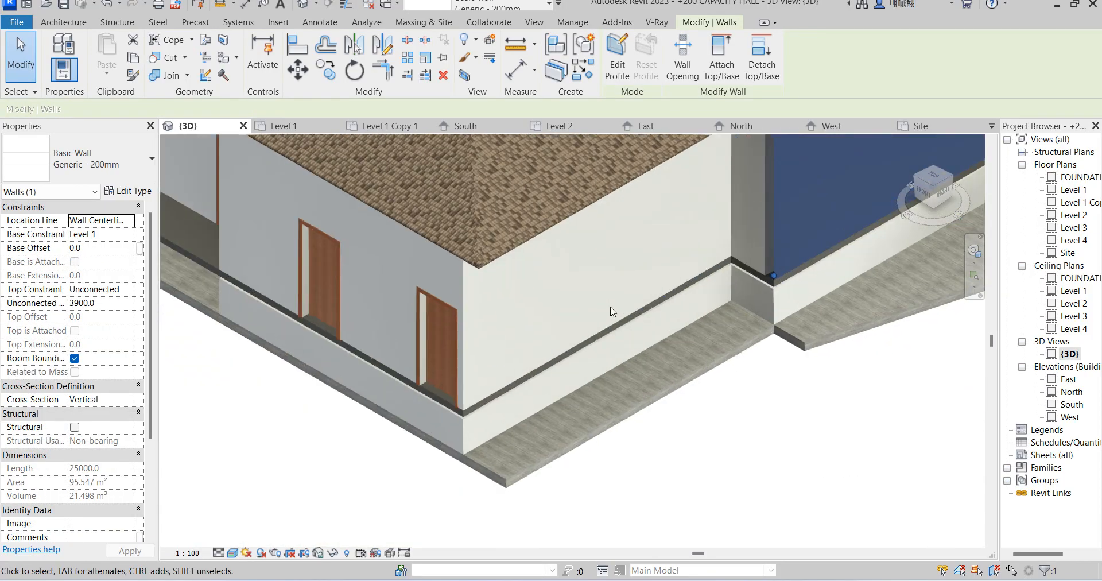
pyautogui.scroll(3, 422, 403)
pyautogui.click(433, 393)
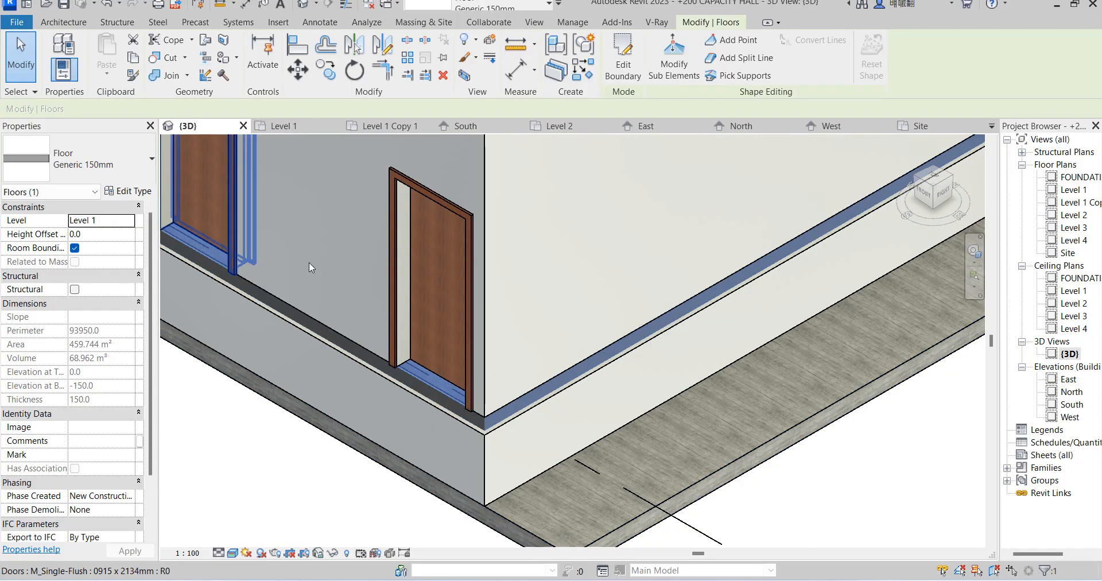
pyautogui.scroll(-2, 310, 262)
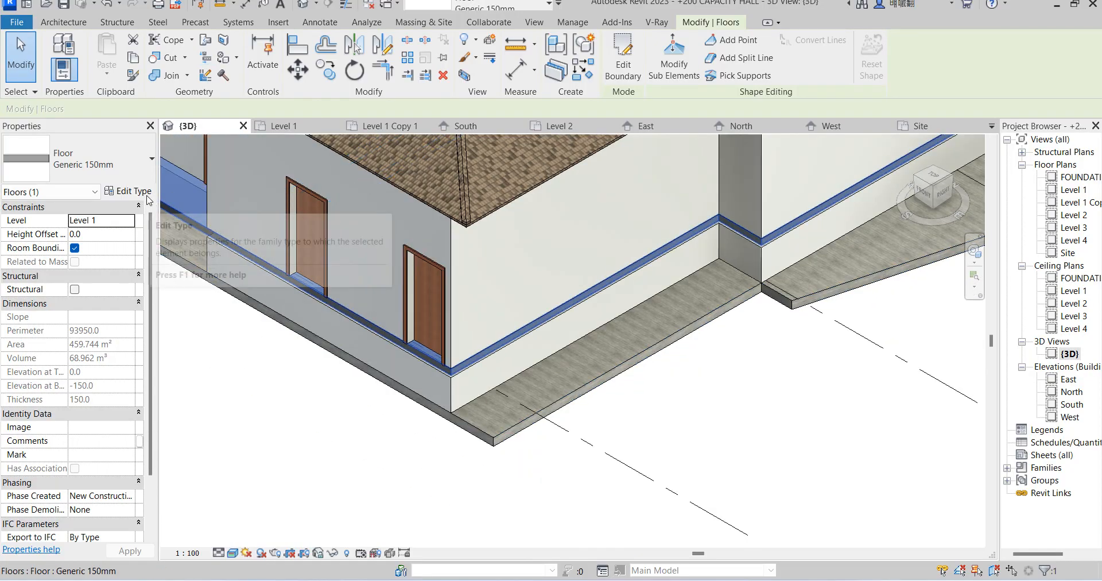
pyautogui.click(128, 190)
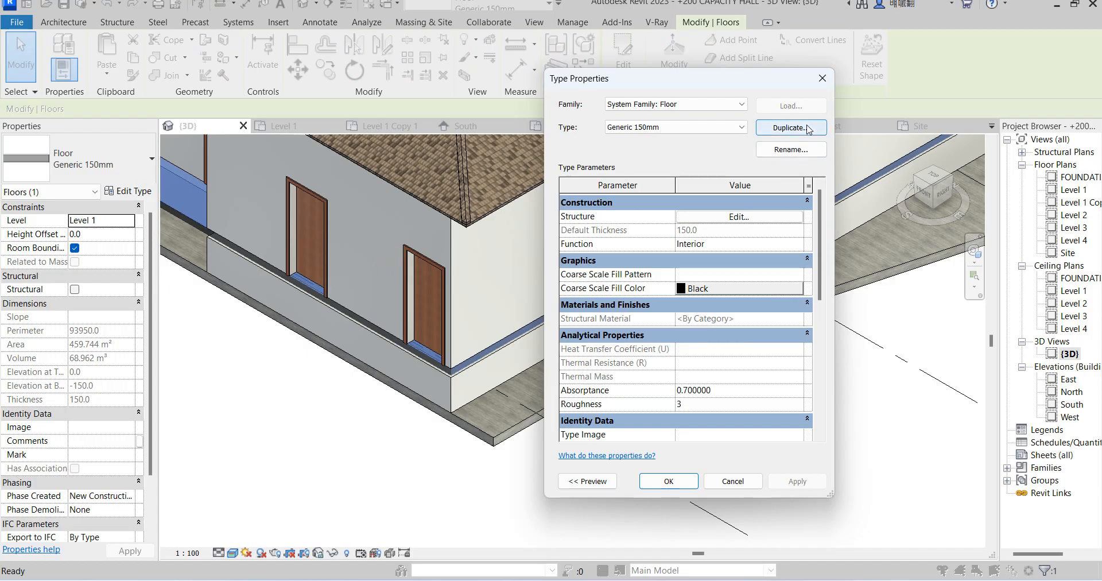
pyautogui.click(790, 127)
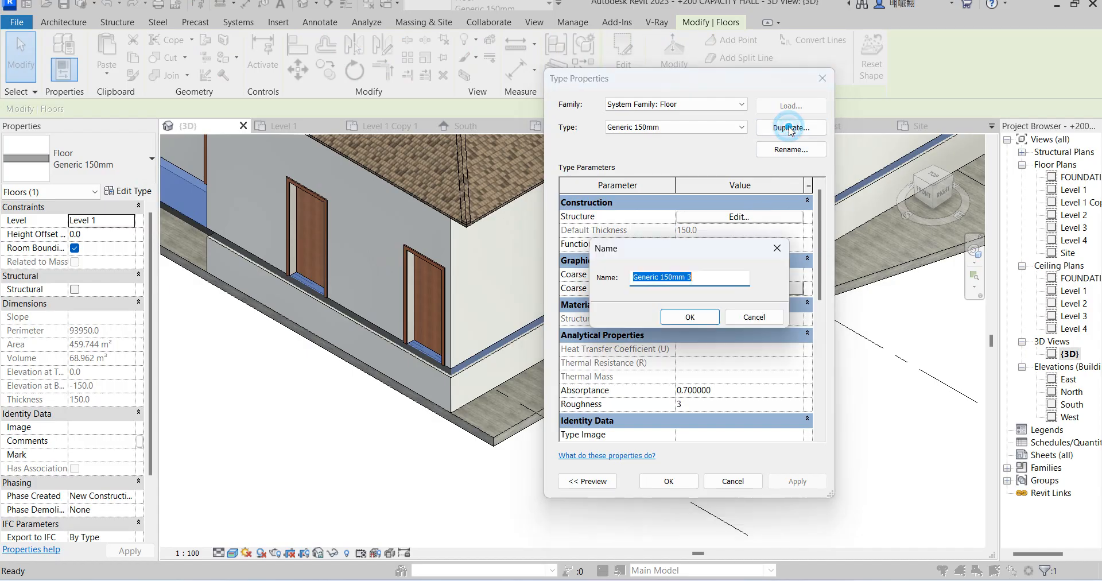
pyautogui.click(690, 317)
# Duplicate the roof concrete(1) material with its assets for the Level 1 floor's structure layer.
pyautogui.click(739, 216)
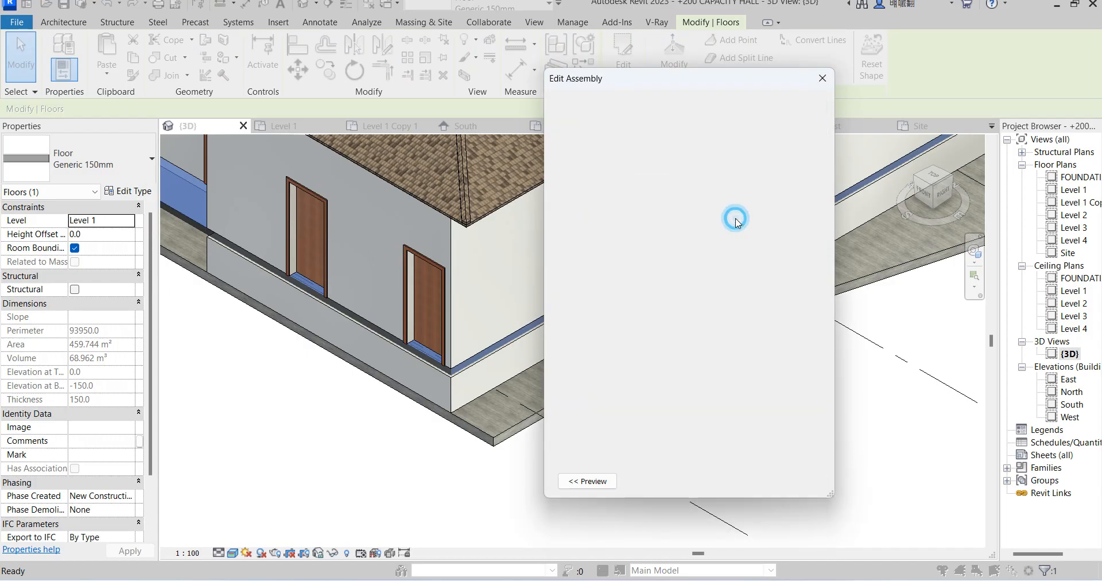
pyautogui.click(639, 226)
pyautogui.click(660, 226)
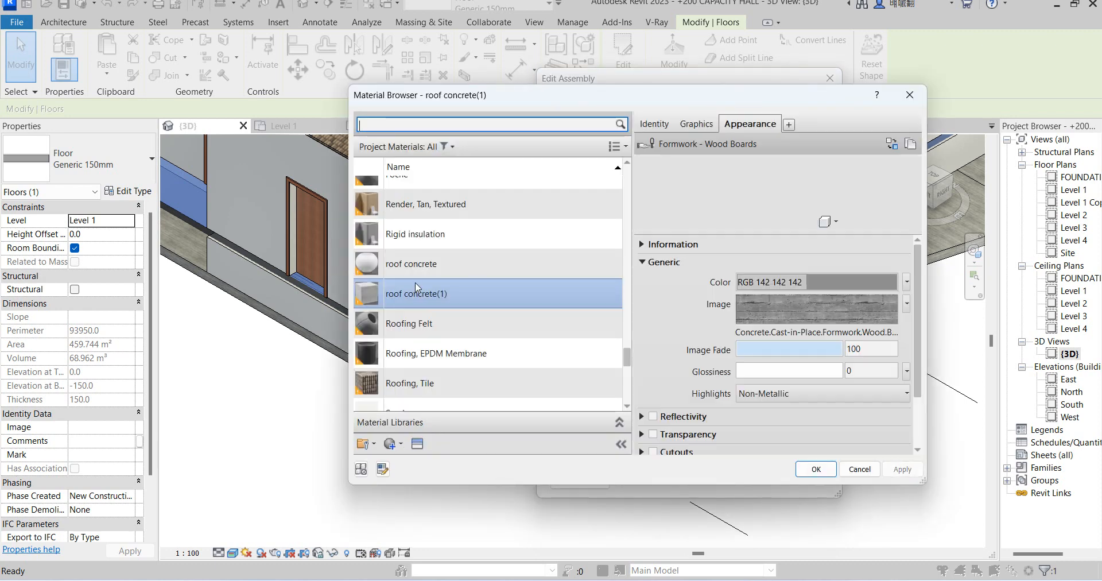
pyautogui.rightClick(450, 293)
pyautogui.click(510, 313)
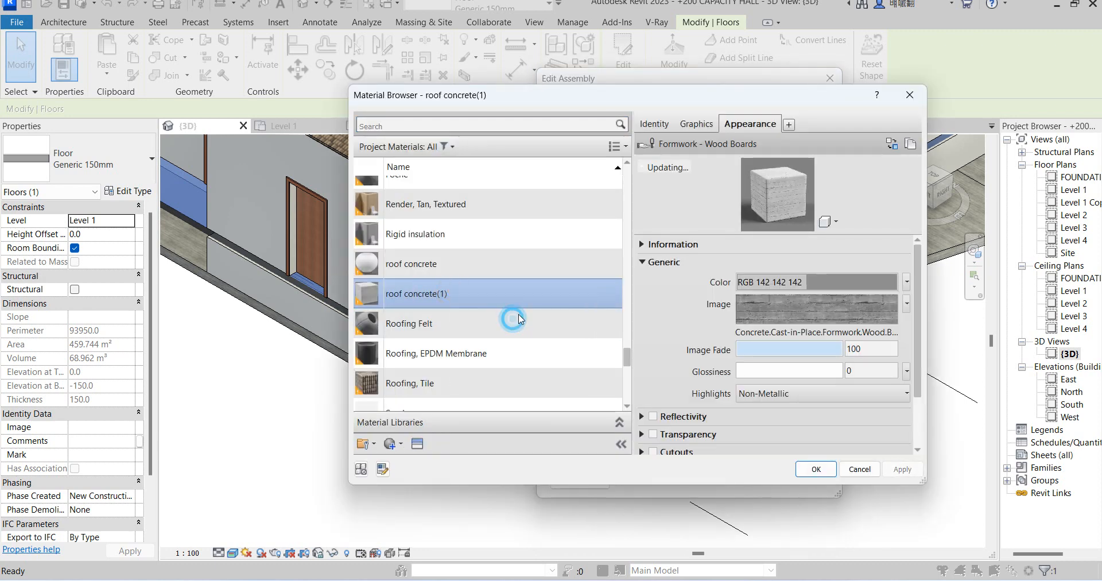
# Replace the duplicated floor material's appearance asset with Carpet Tiles - 24x24in - Striped Light - Aligned from the Flooring appearance library.
pyautogui.click(891, 145)
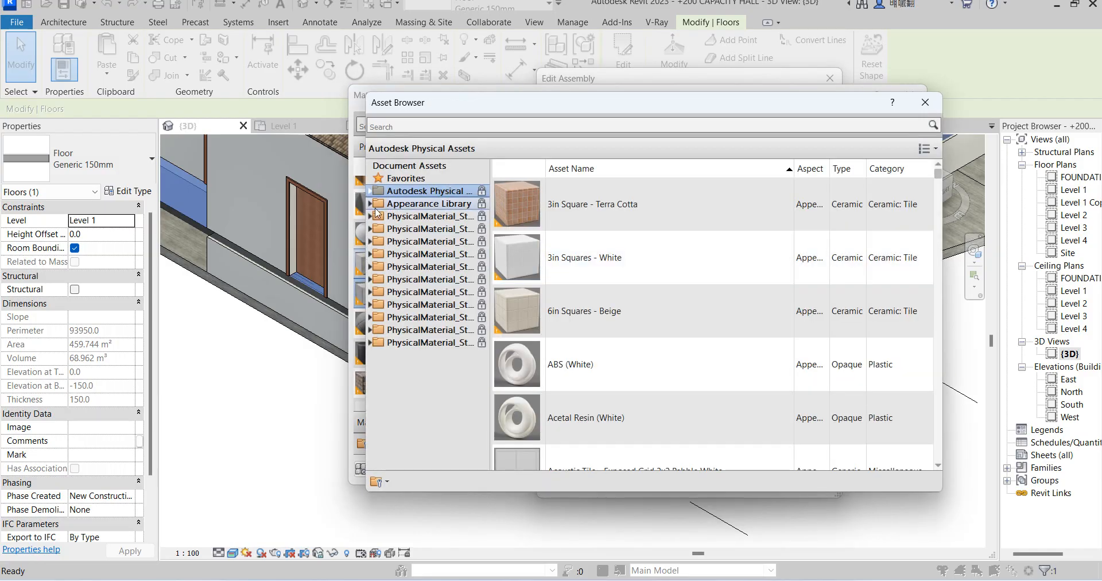
pyautogui.click(371, 204)
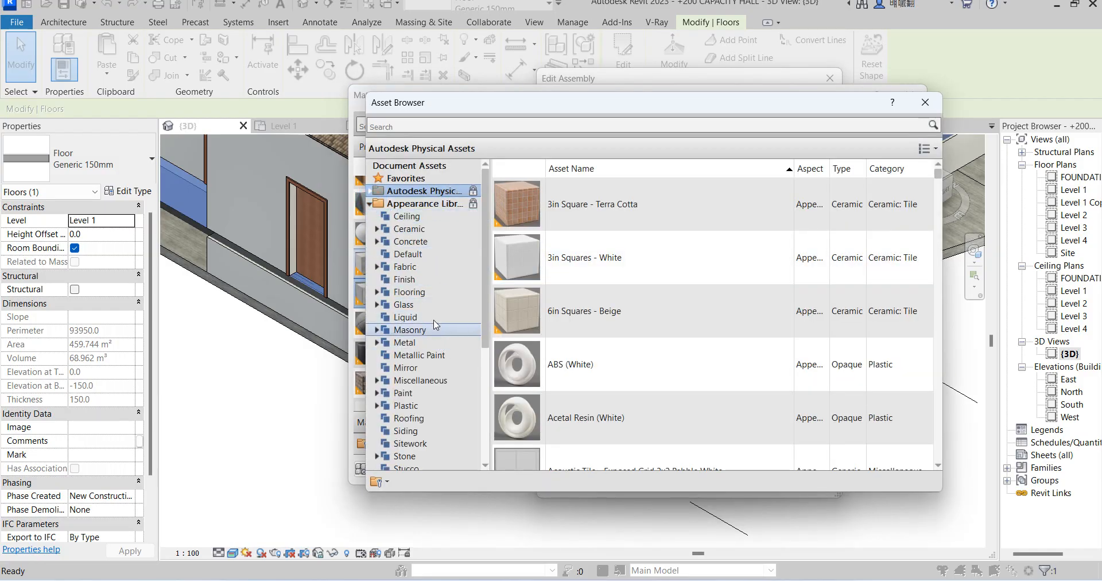
pyautogui.click(409, 292)
pyautogui.scroll(-8, 678, 316)
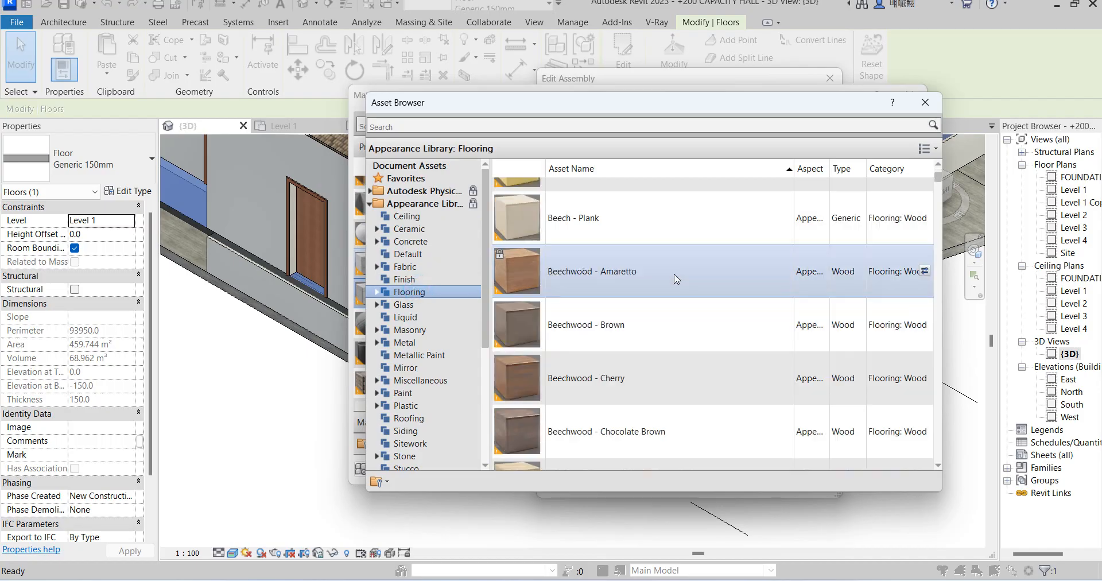
pyautogui.scroll(-3, 678, 321)
pyautogui.scroll(-6, 665, 335)
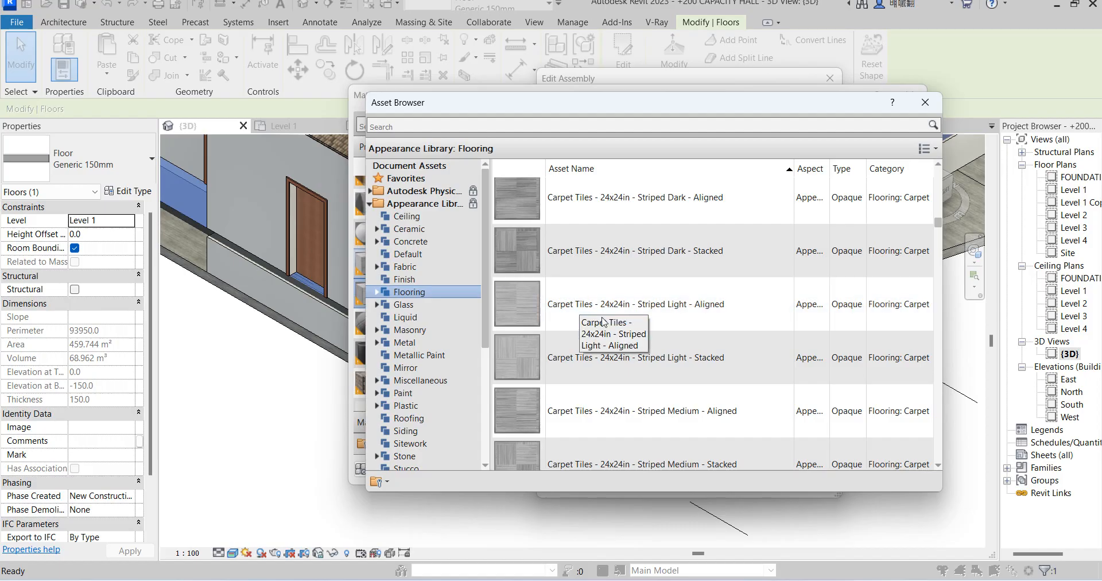
pyautogui.doubleClick(597, 305)
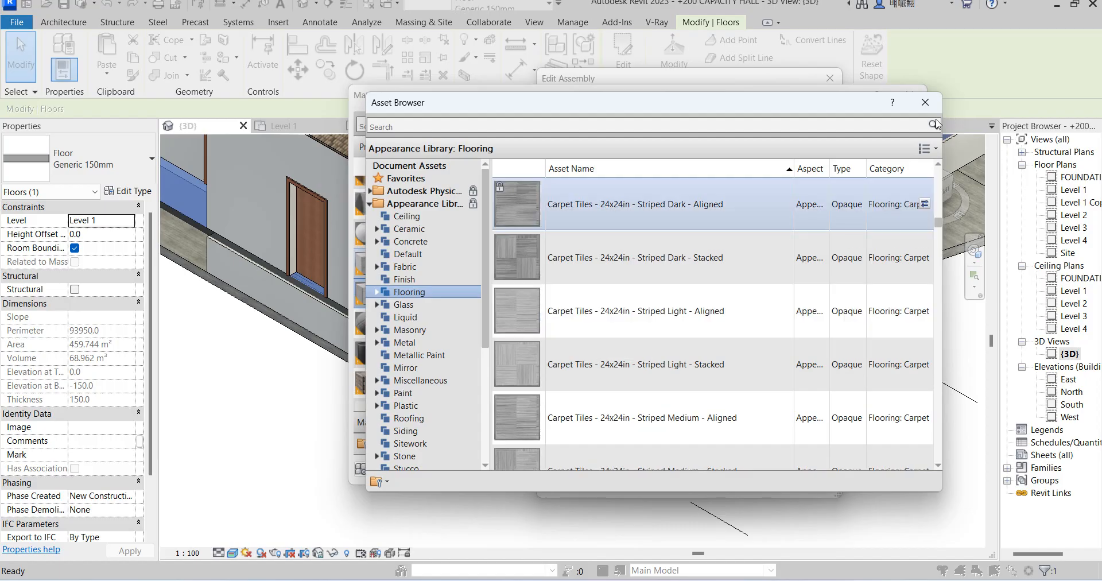
# Assign the carpet-tile material to the Level 1 floor's structure layer and apply the type changes.
pyautogui.click(925, 102)
pyautogui.click(817, 469)
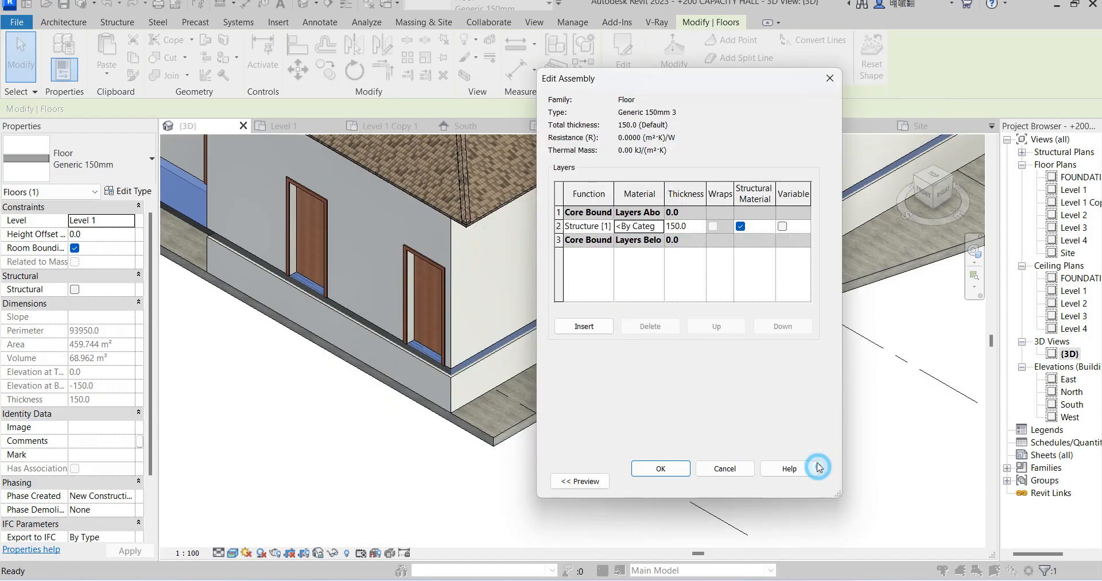
pyautogui.click(673, 469)
pyautogui.click(670, 481)
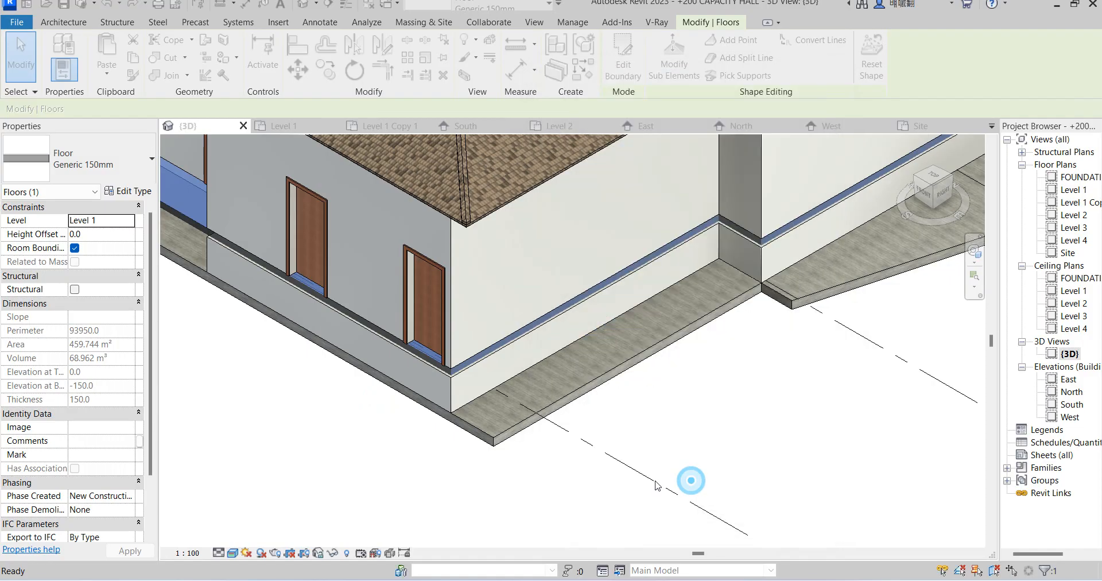
pyautogui.click(596, 493)
# Set the structure layer thickness of the hall's Level 1 floor type to 200 mm and apply the change.
pyautogui.scroll(5, 424, 374)
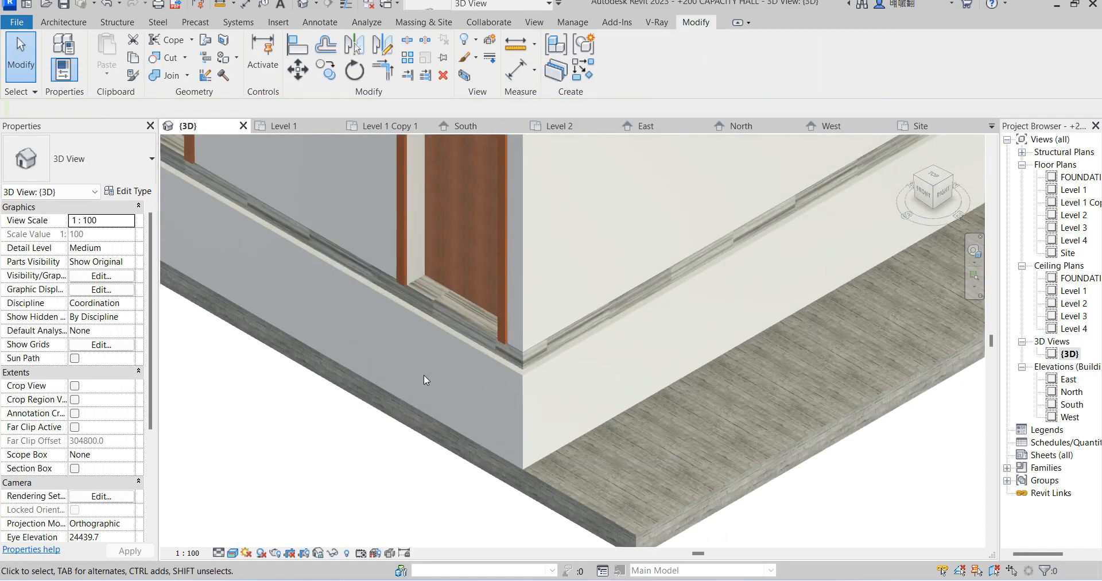
pyautogui.click(461, 302)
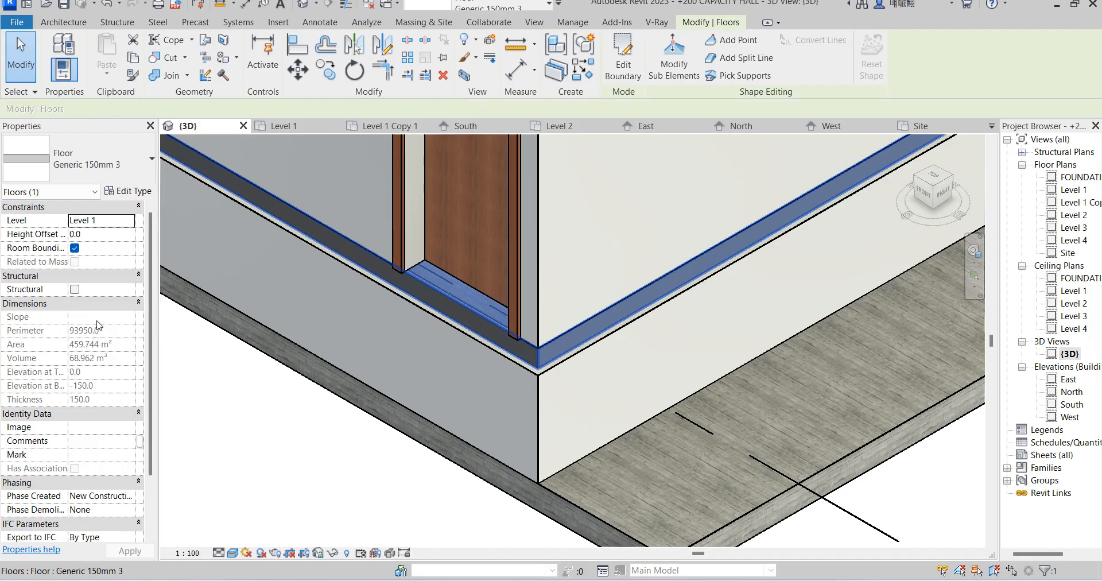
pyautogui.click(133, 192)
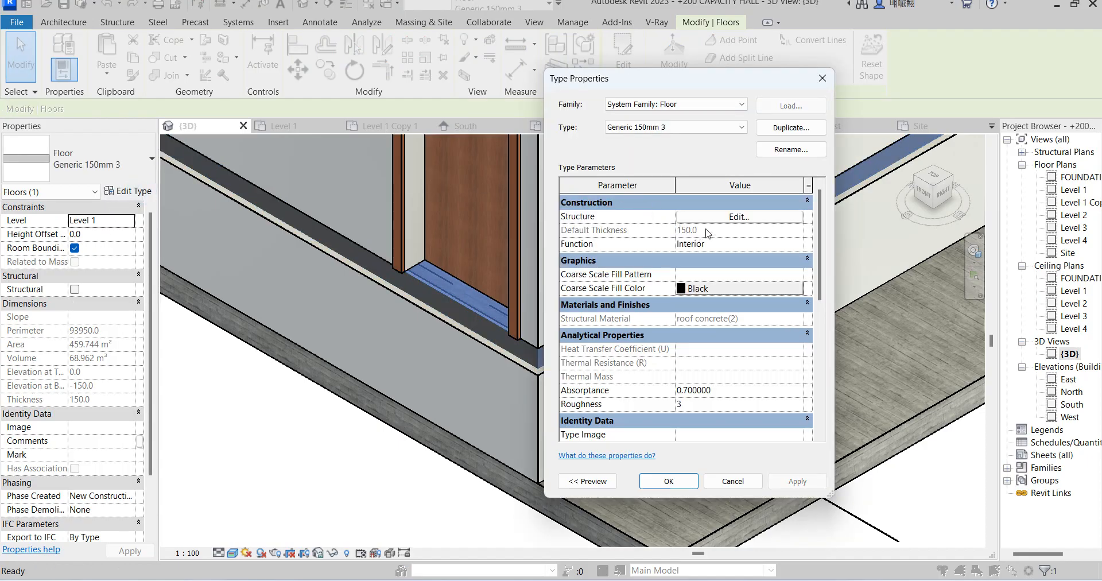
pyautogui.click(753, 216)
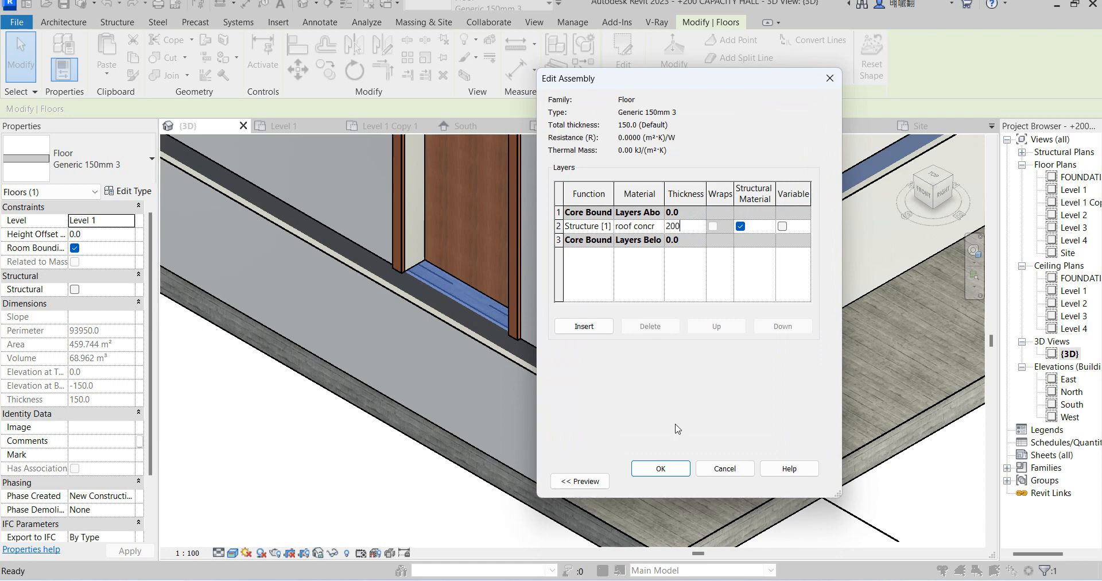
pyautogui.click(673, 474)
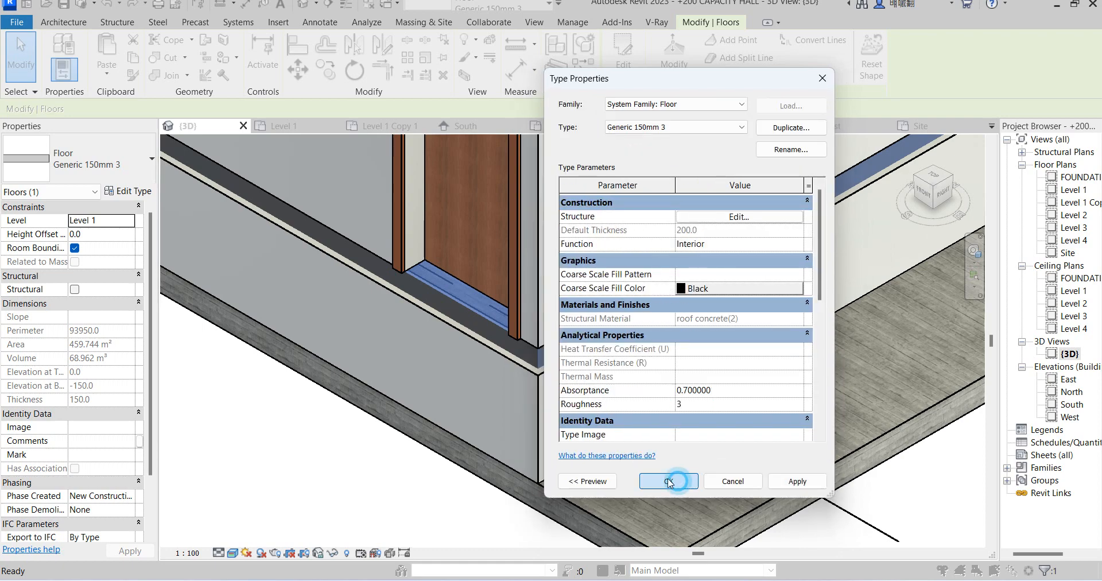
pyautogui.click(671, 483)
pyautogui.click(401, 462)
pyautogui.scroll(-5, 438, 459)
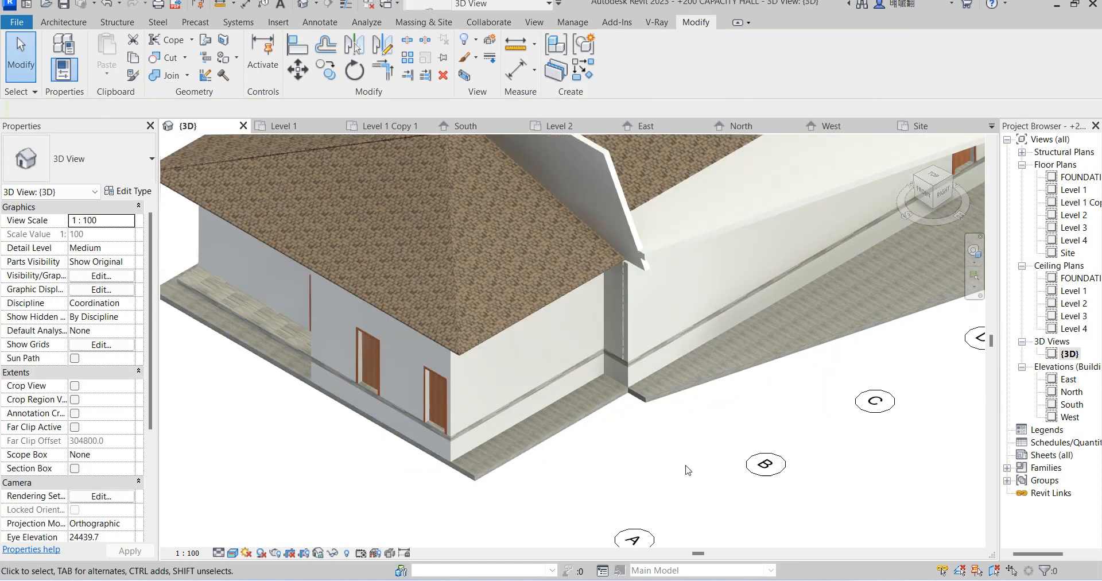
pyautogui.scroll(-5, 688, 470)
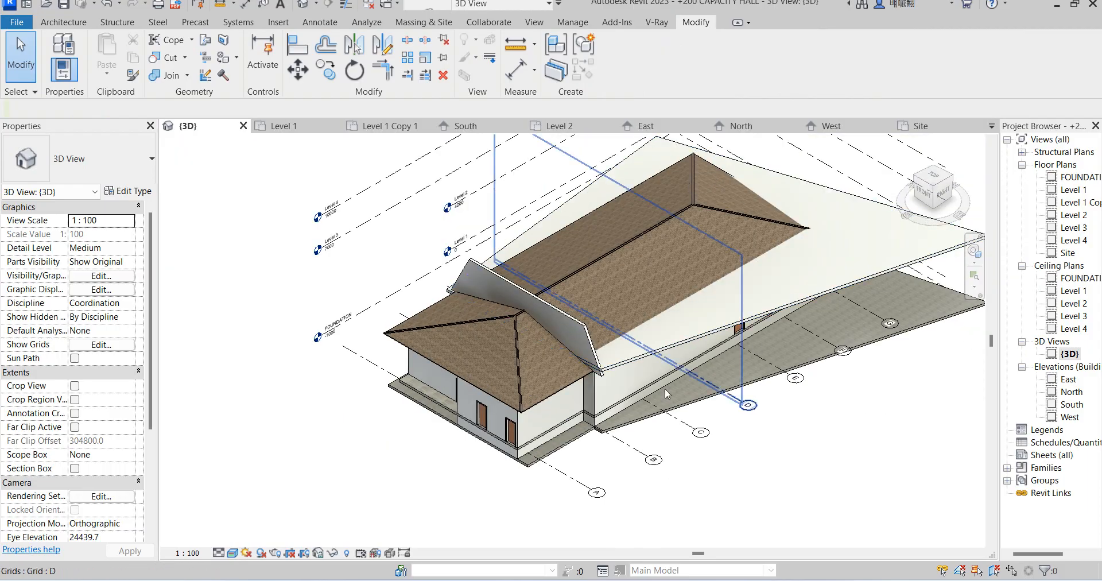
pyautogui.scroll(3, 666, 393)
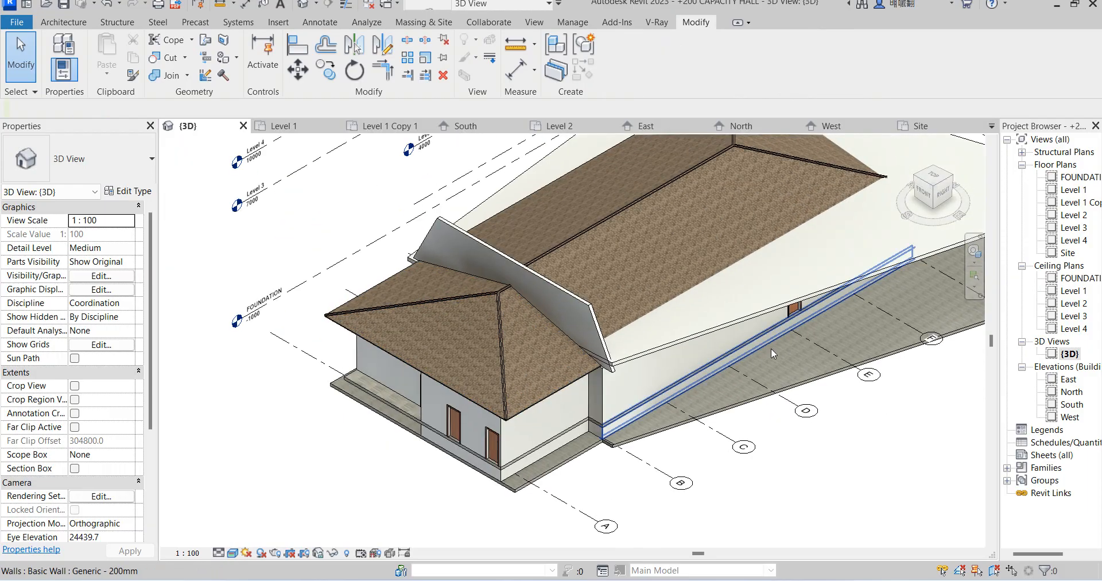
pyautogui.scroll(-3, 770, 348)
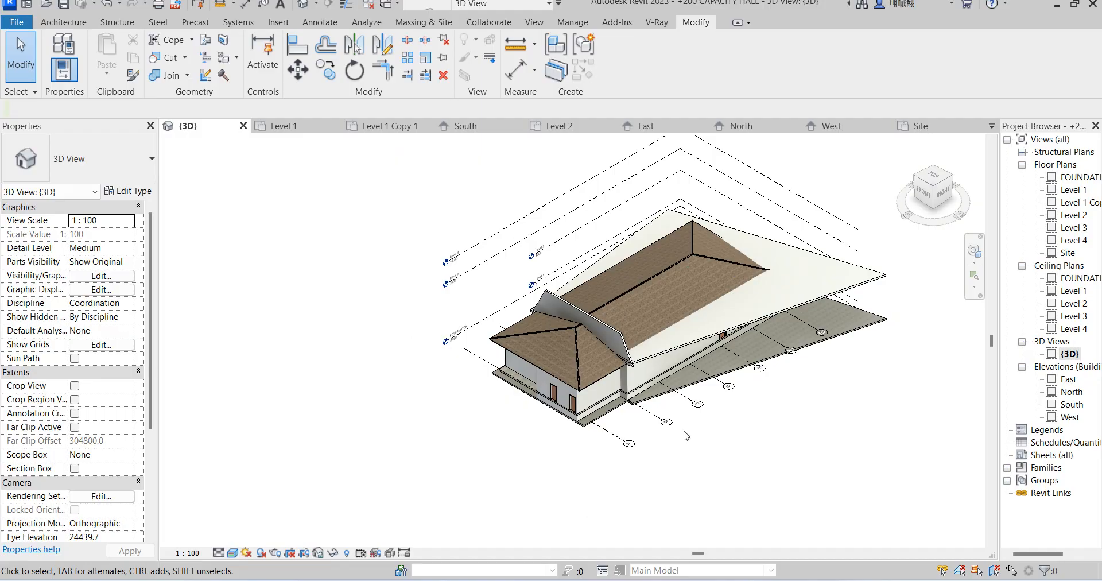
pyautogui.scroll(2, 686, 437)
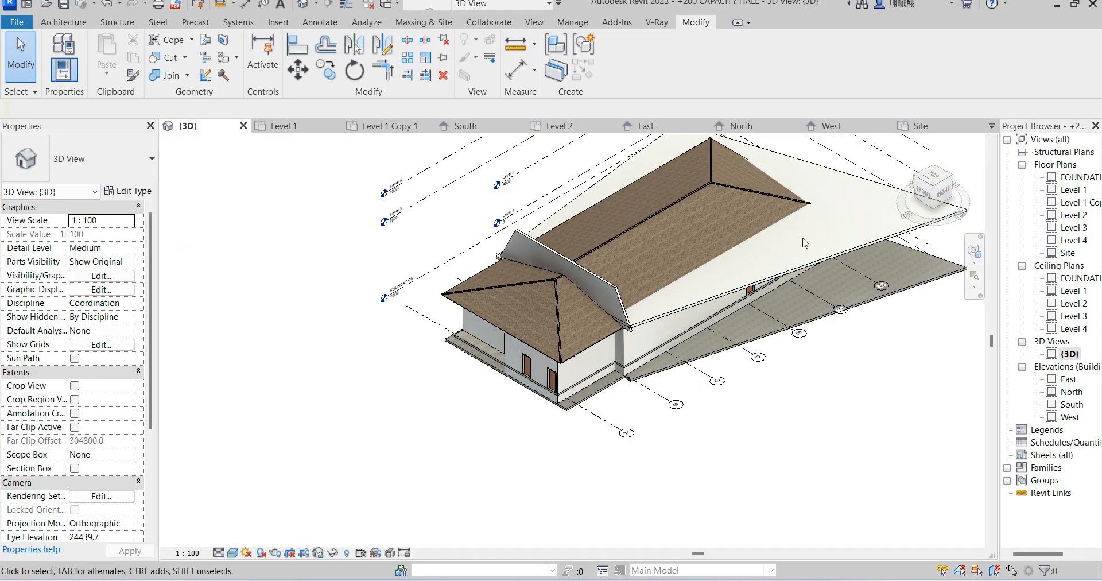
# Open the Level 1 floor plan and start an in-place model in the Columns category, keeping the suggested name.
pyautogui.doubleClick(1071, 190)
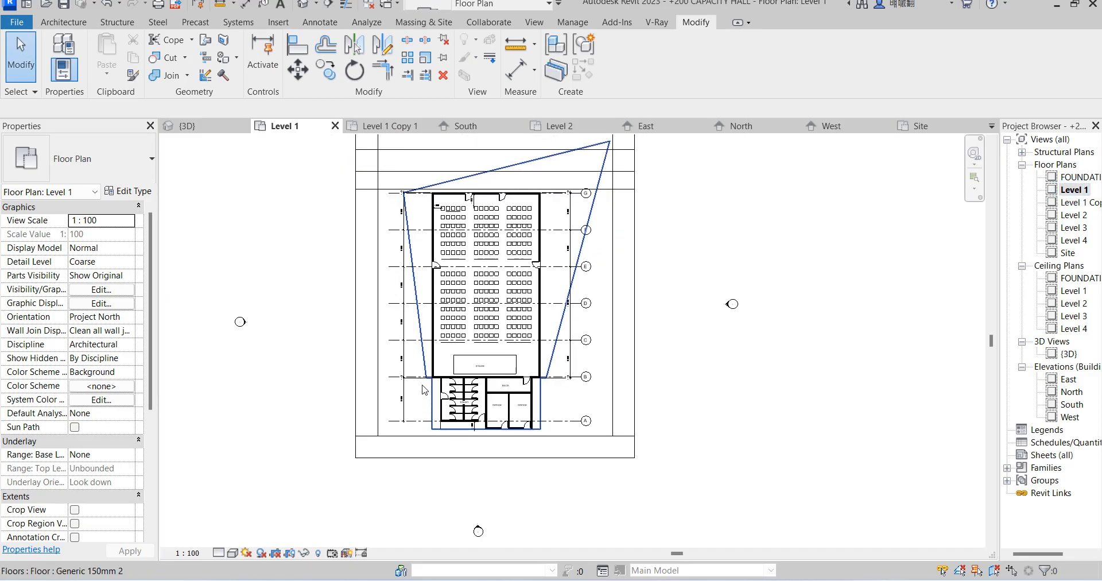
pyautogui.scroll(1, 422, 389)
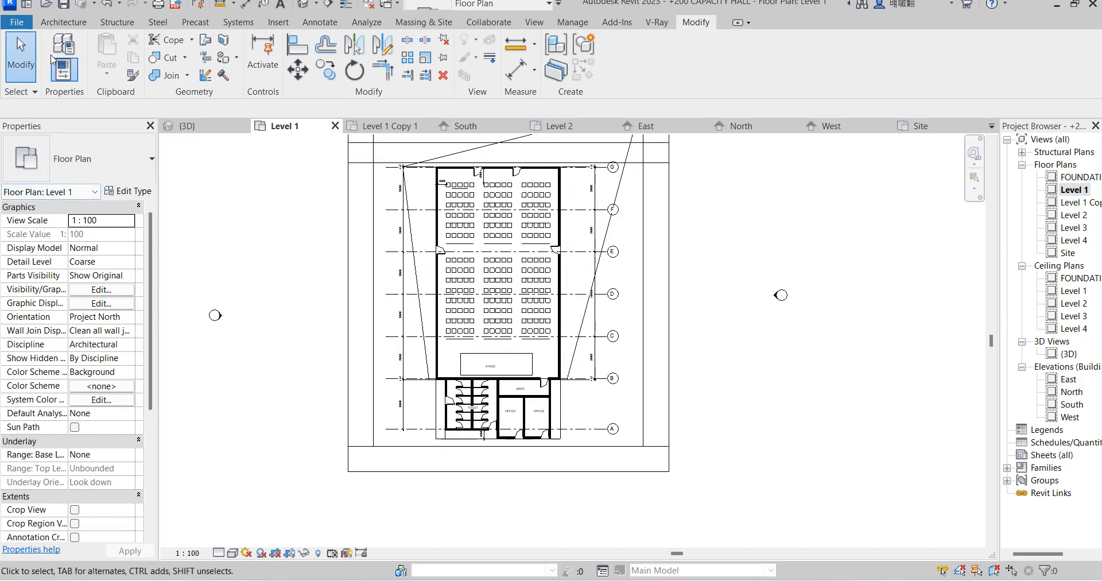
pyautogui.click(64, 22)
pyautogui.click(181, 75)
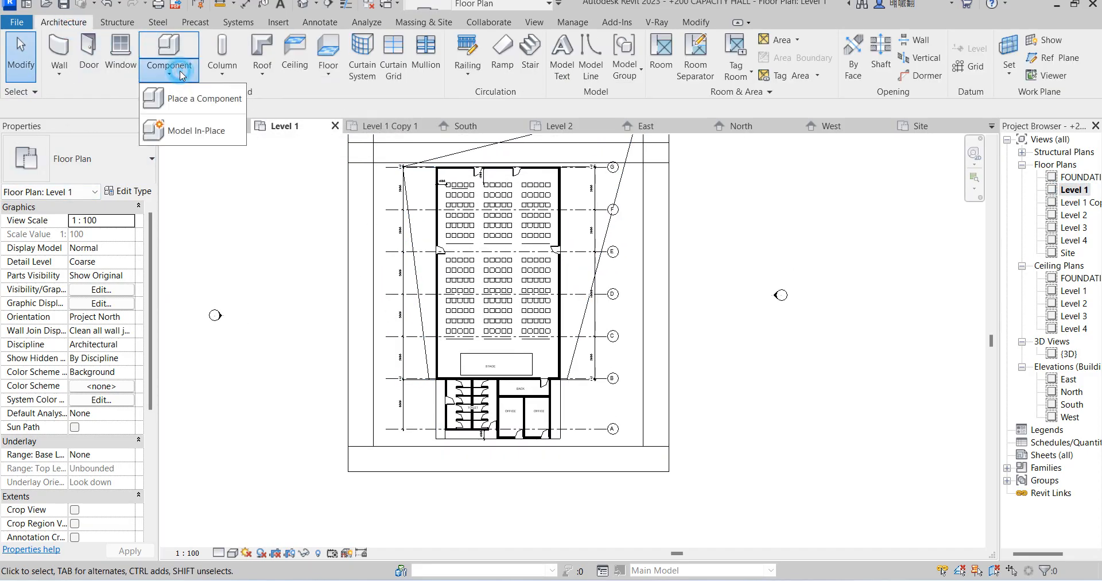
pyautogui.click(190, 131)
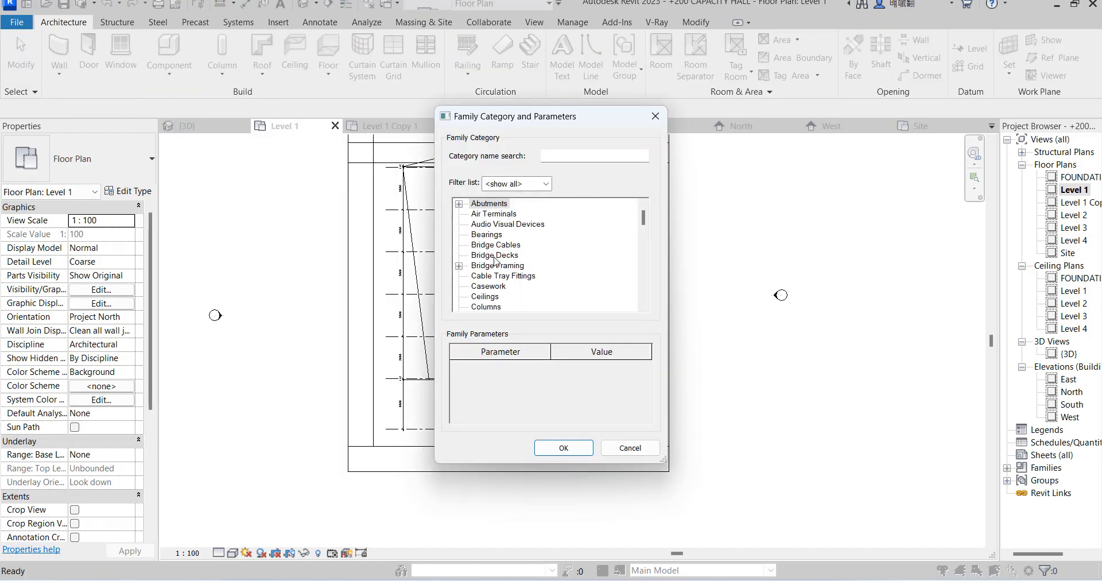
pyautogui.click(488, 307)
pyautogui.click(564, 448)
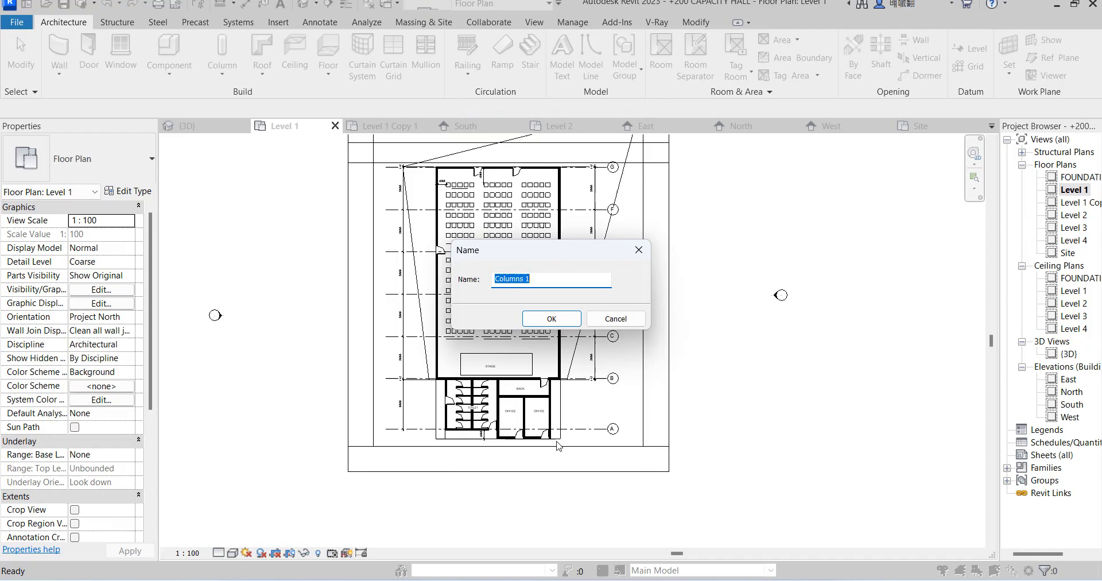
pyautogui.click(545, 320)
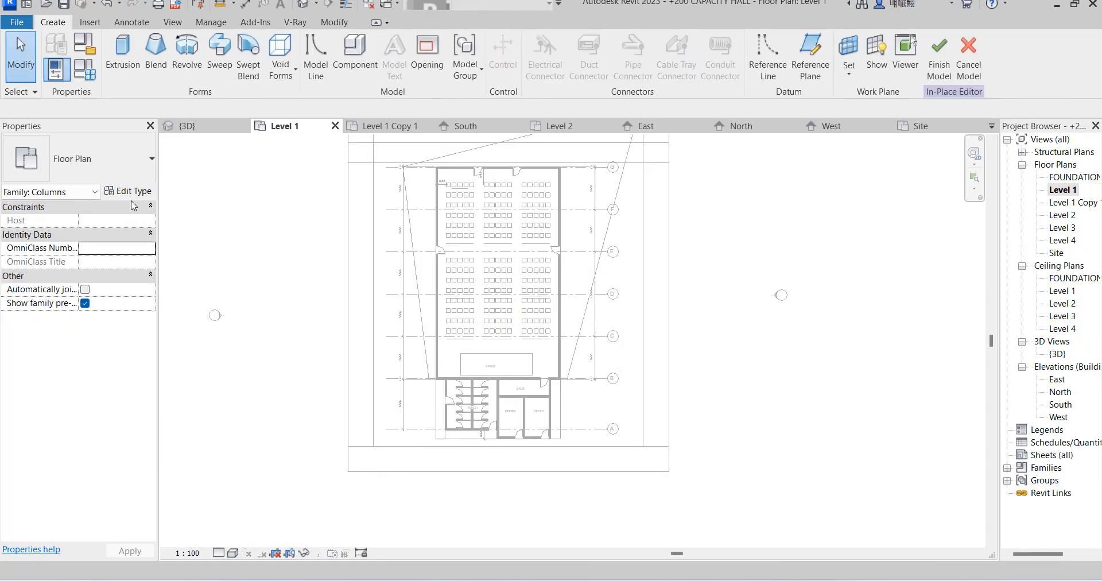
# Extrude a small rectangular column profile sketched on grid G beside the northwest corner of the outer floor slab, keeping the 250 mm depth.
pyautogui.click(122, 55)
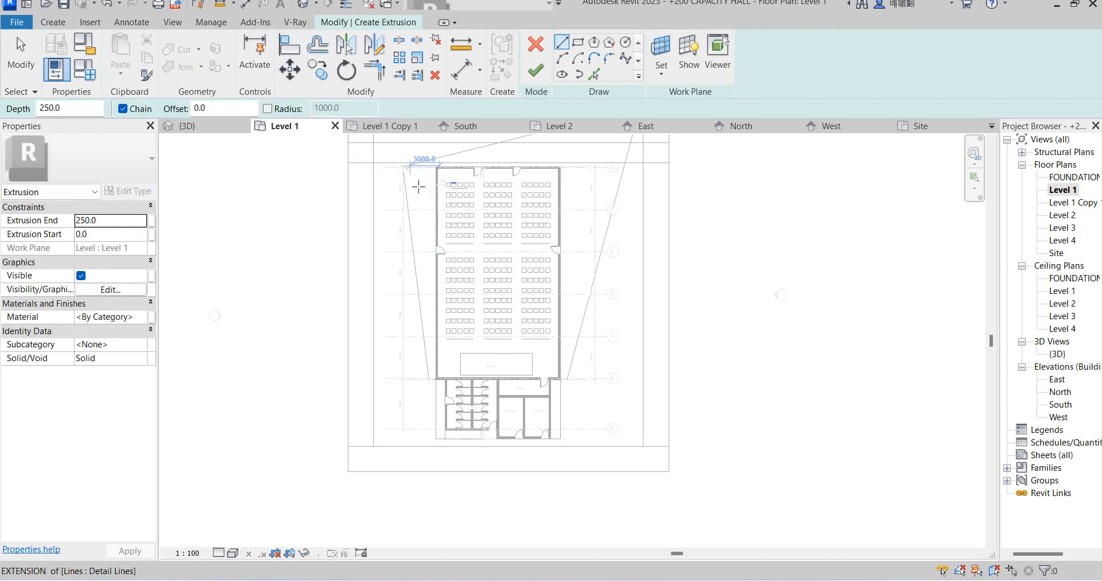
pyautogui.scroll(2, 414, 182)
pyautogui.scroll(-5, 491, 292)
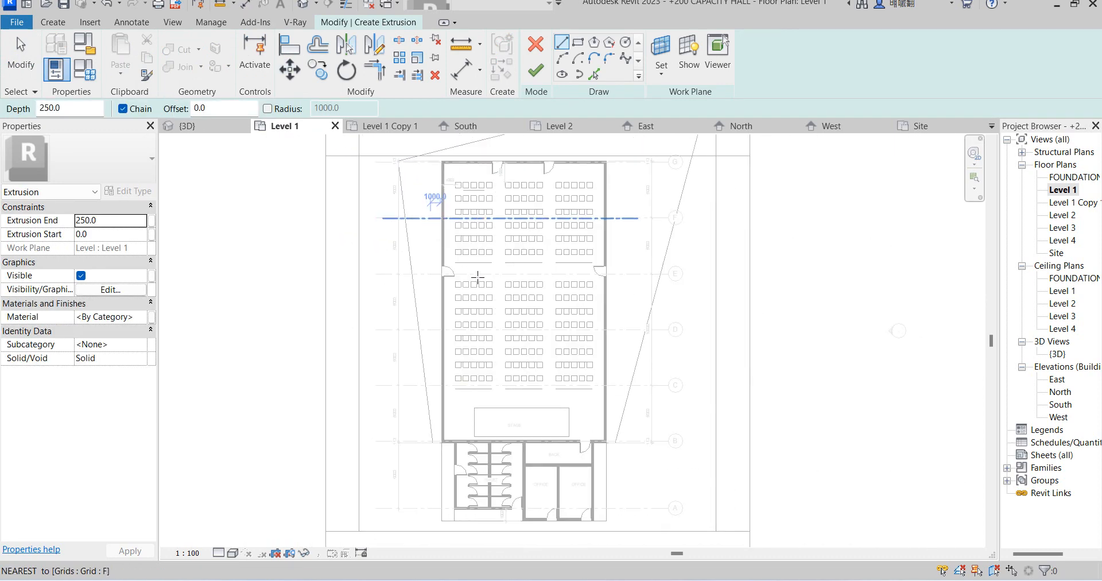
pyautogui.scroll(6, 423, 204)
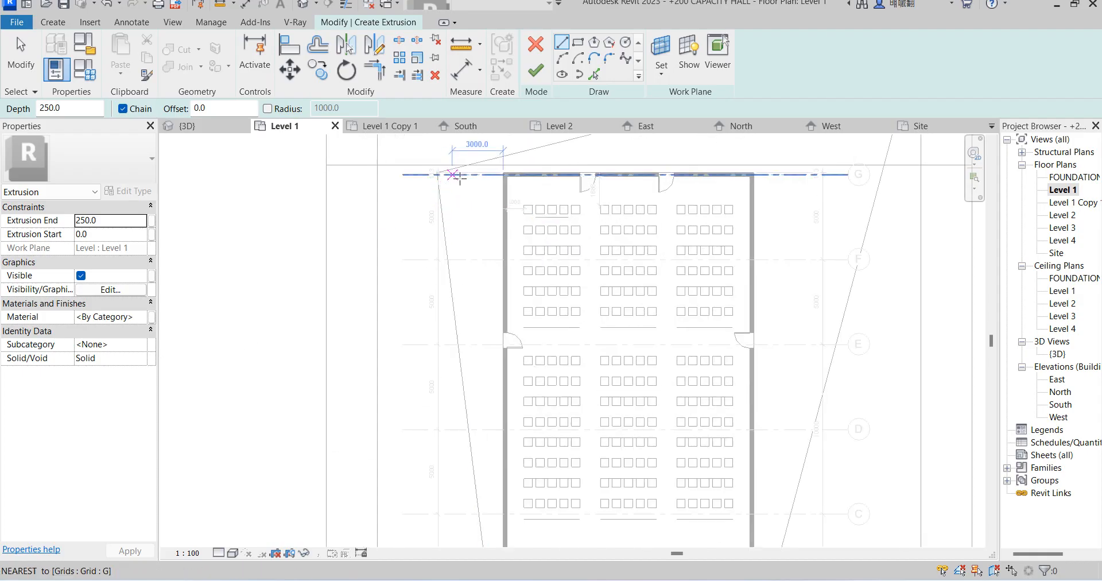
pyautogui.scroll(2, 445, 197)
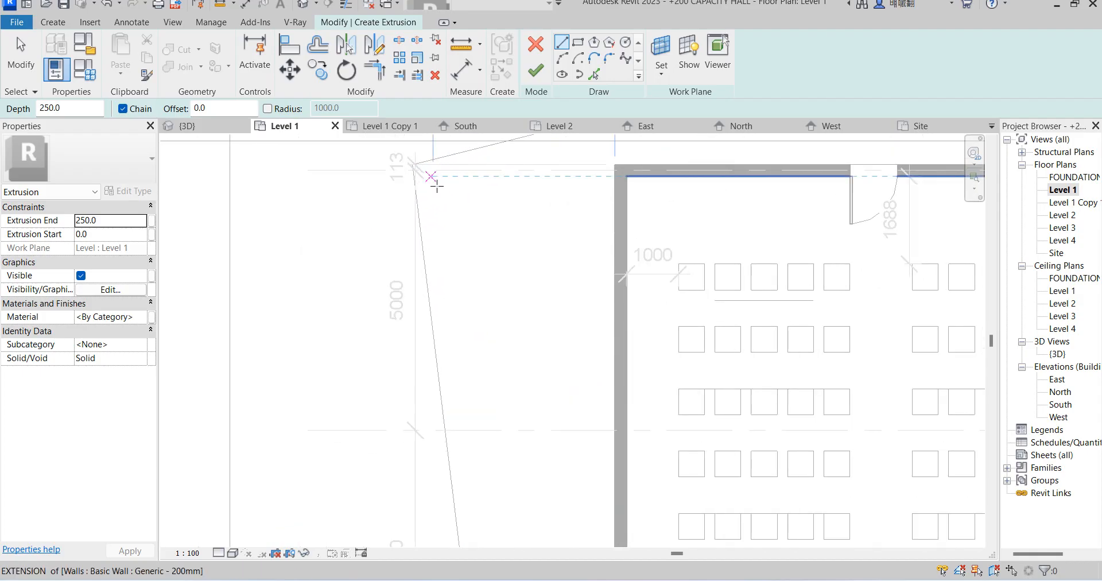
pyautogui.click(578, 44)
pyautogui.scroll(2, 421, 174)
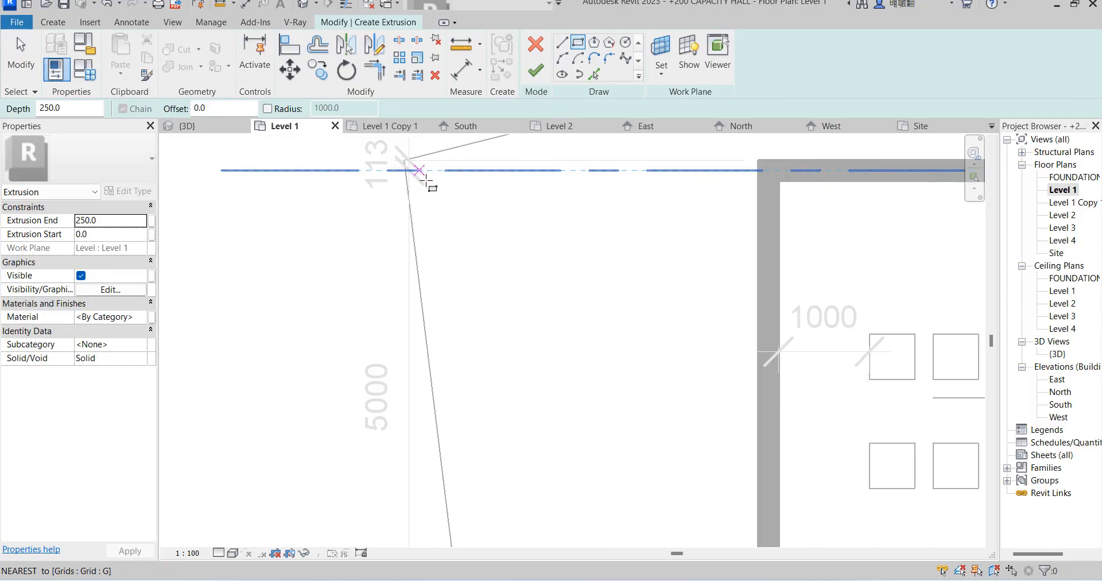
pyautogui.scroll(1, 423, 181)
pyautogui.click(422, 179)
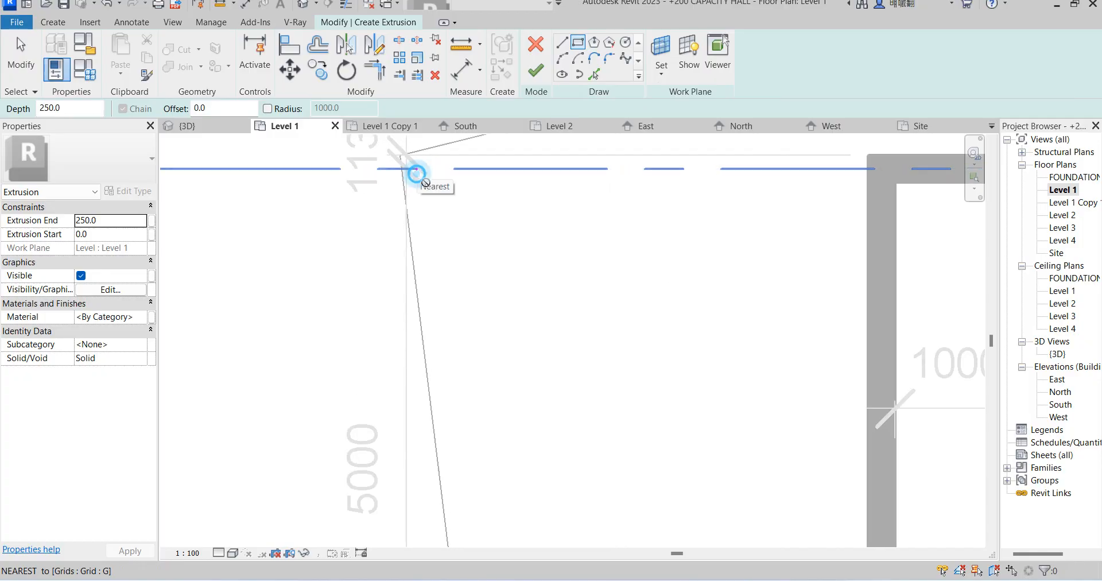
pyautogui.scroll(1, 473, 208)
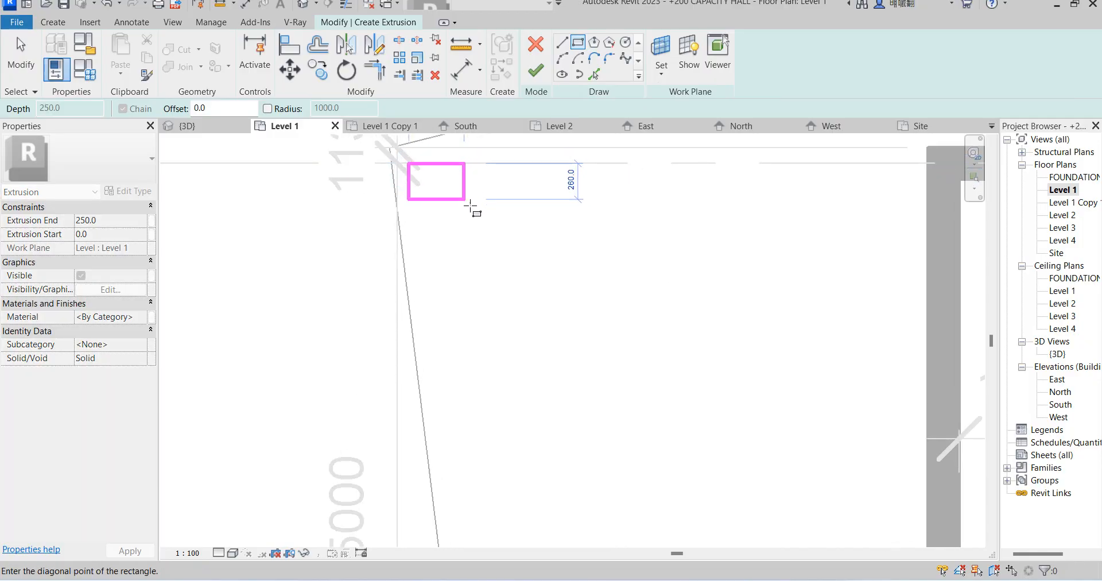
pyautogui.click(458, 205)
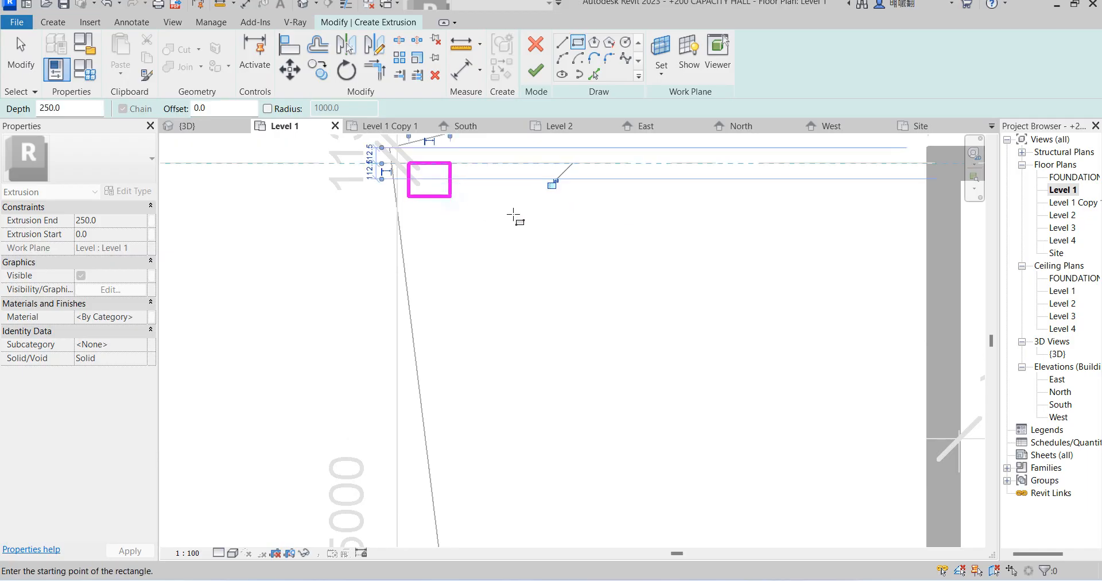
pyautogui.click(534, 73)
# Assign the roof concrete material to the column extrusion.
pyautogui.scroll(-2, 452, 291)
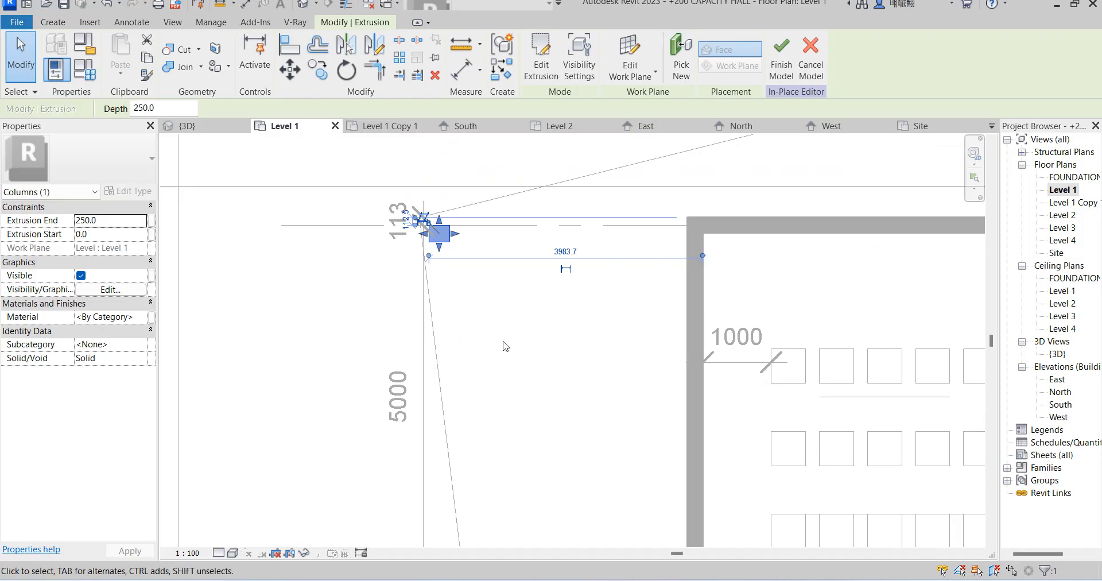
pyautogui.click(143, 318)
pyautogui.click(143, 317)
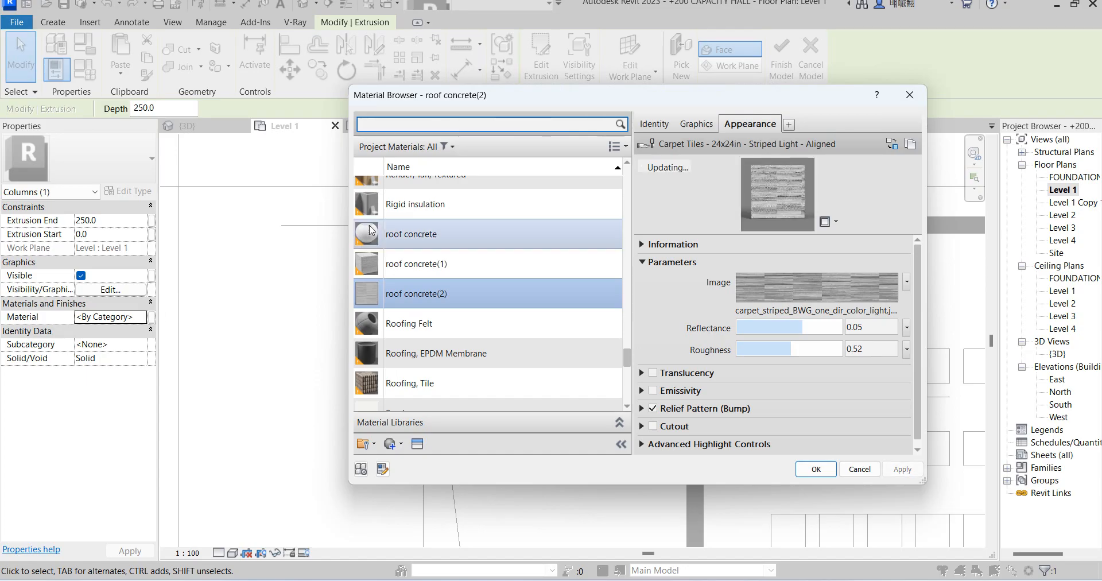
pyautogui.click(420, 240)
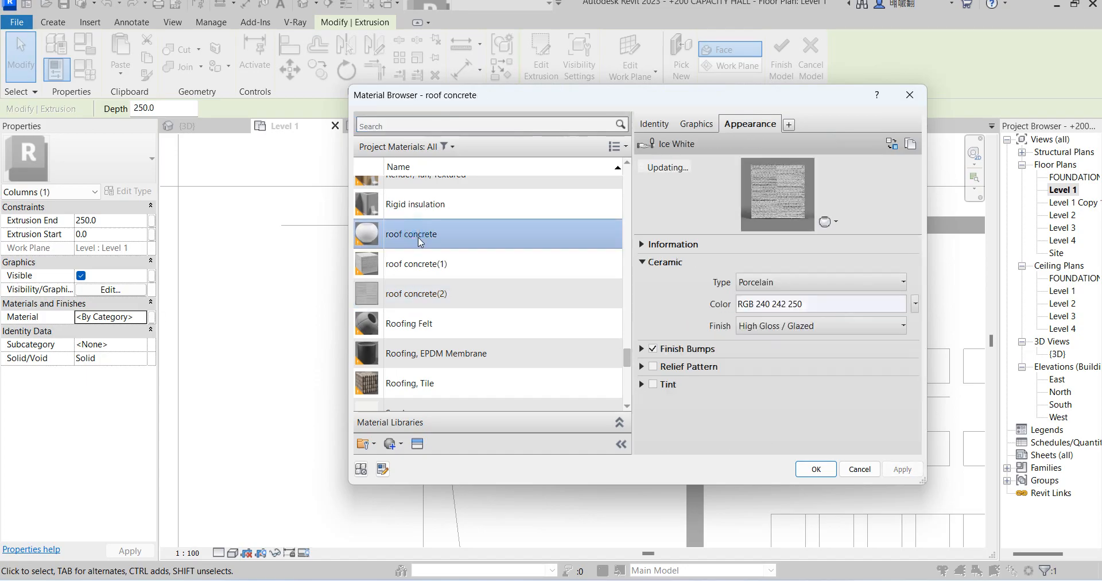
pyautogui.click(814, 469)
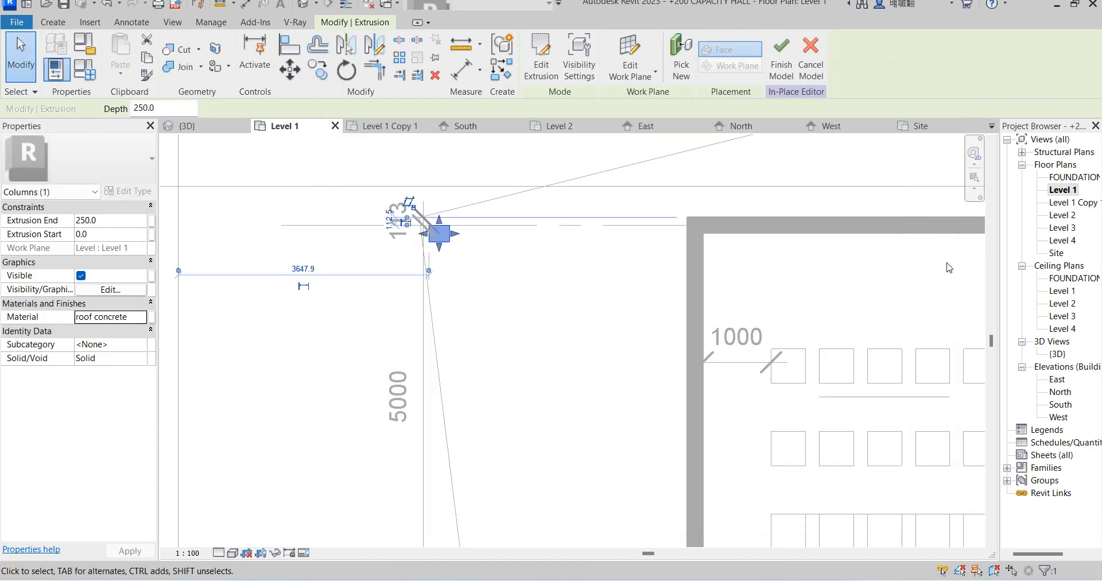
# Copy the column in multiple mode from the slab's northwest corner, placing the first two copies along the slanted west edge at 3000 mm spacing.
pyautogui.scroll(-2, 632, 244)
pyautogui.click(318, 69)
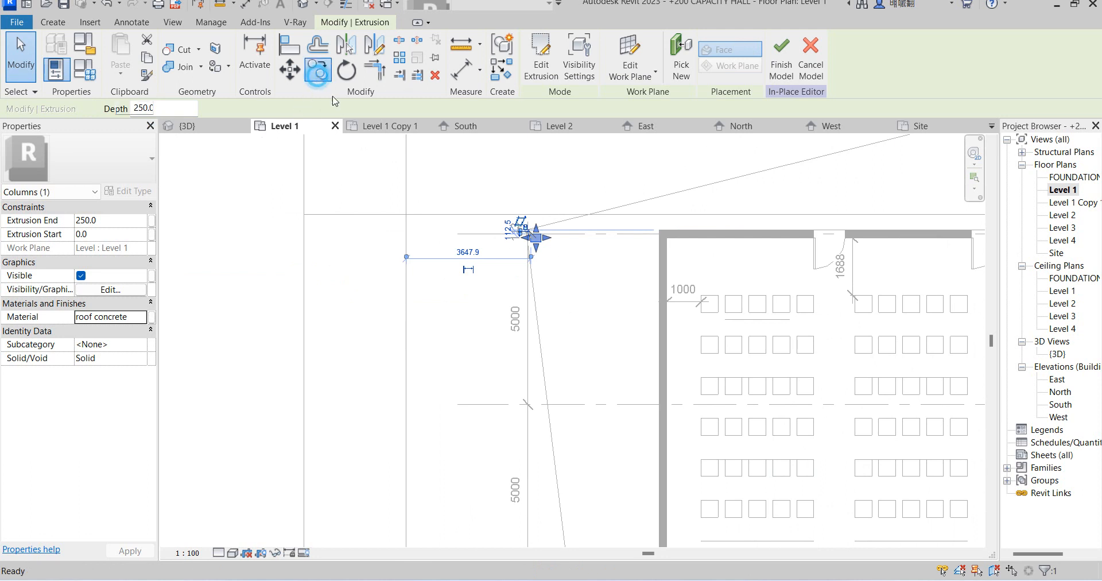
pyautogui.scroll(4, 528, 229)
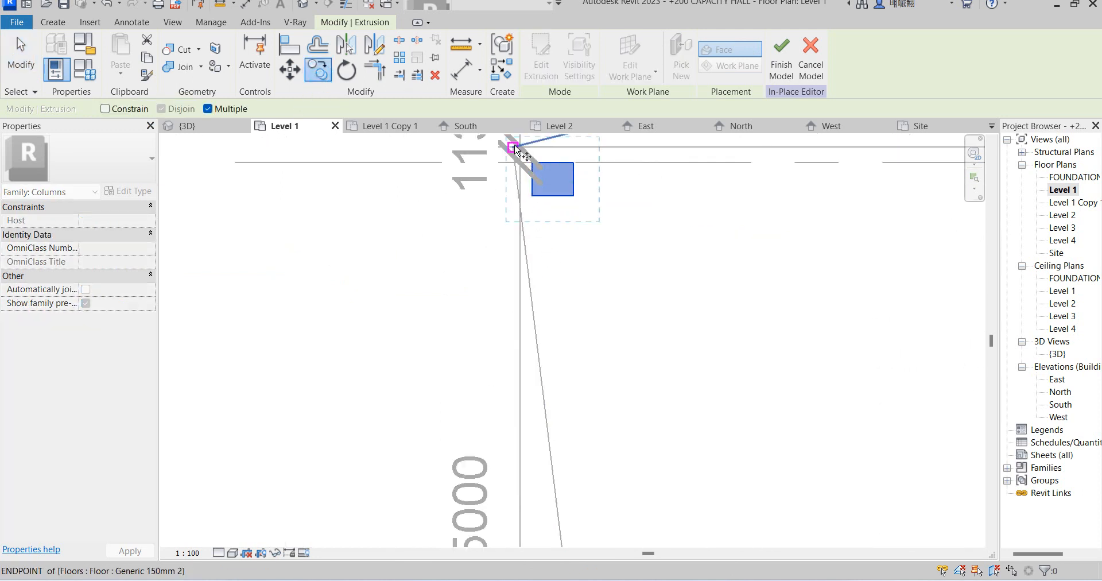
pyautogui.click(513, 148)
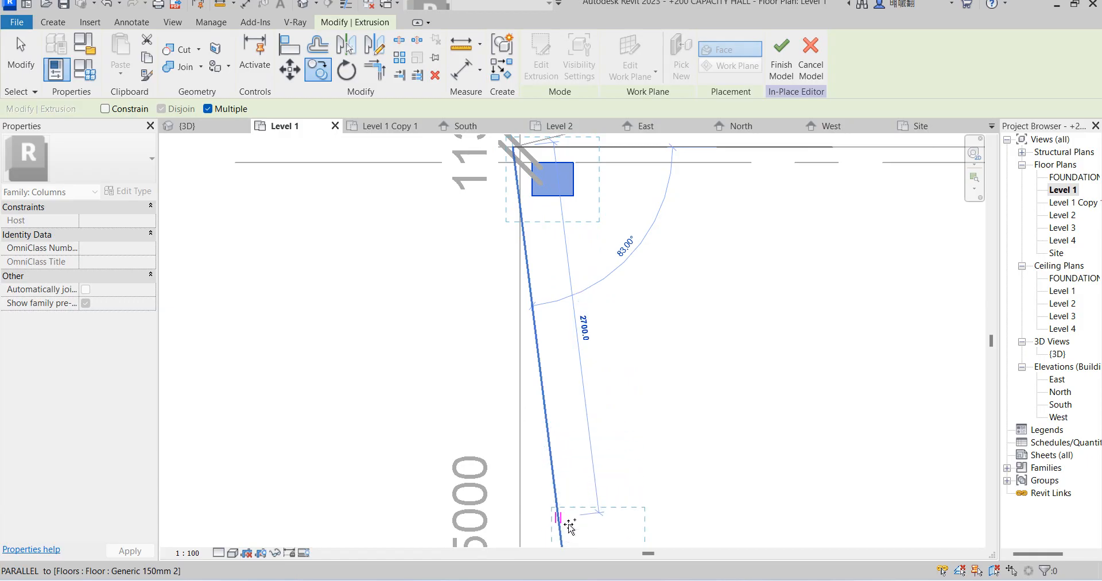
pyautogui.write('3000')
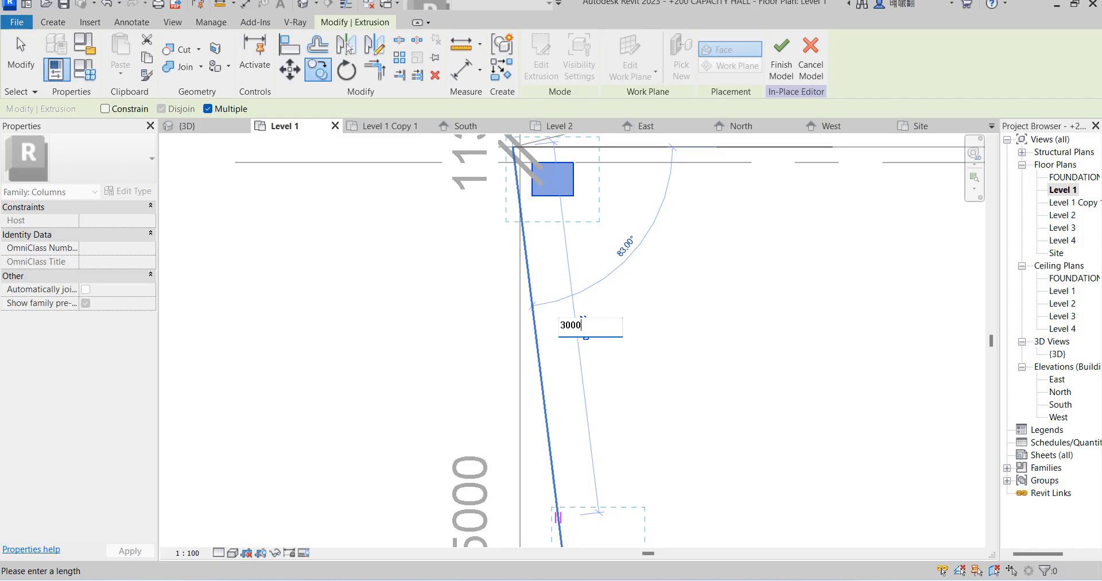
pyautogui.press('Return')
pyautogui.scroll(-8, 576, 402)
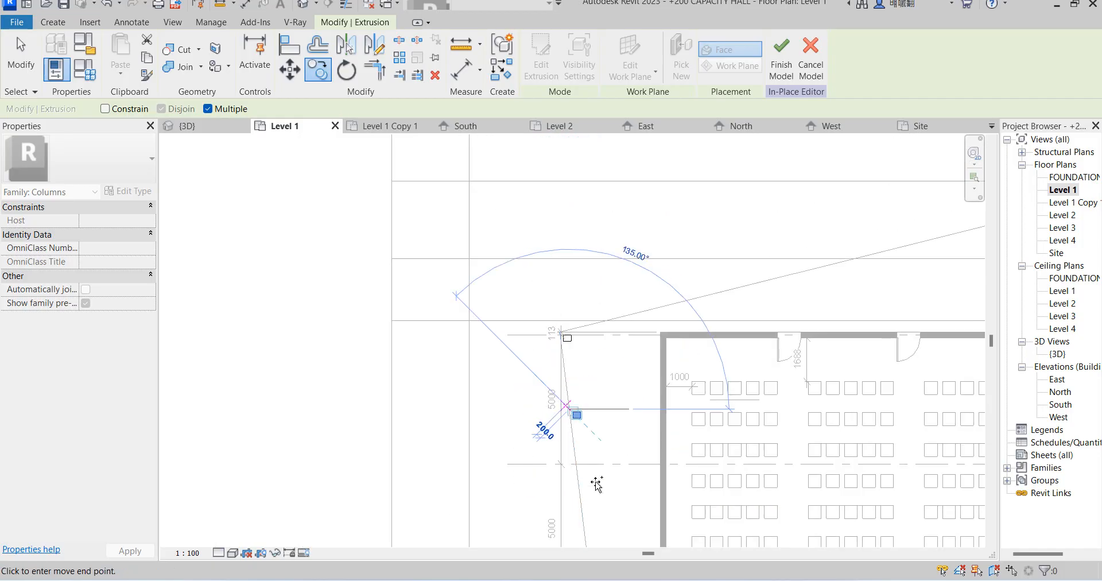
pyautogui.scroll(1, 592, 486)
pyautogui.scroll(4, 557, 428)
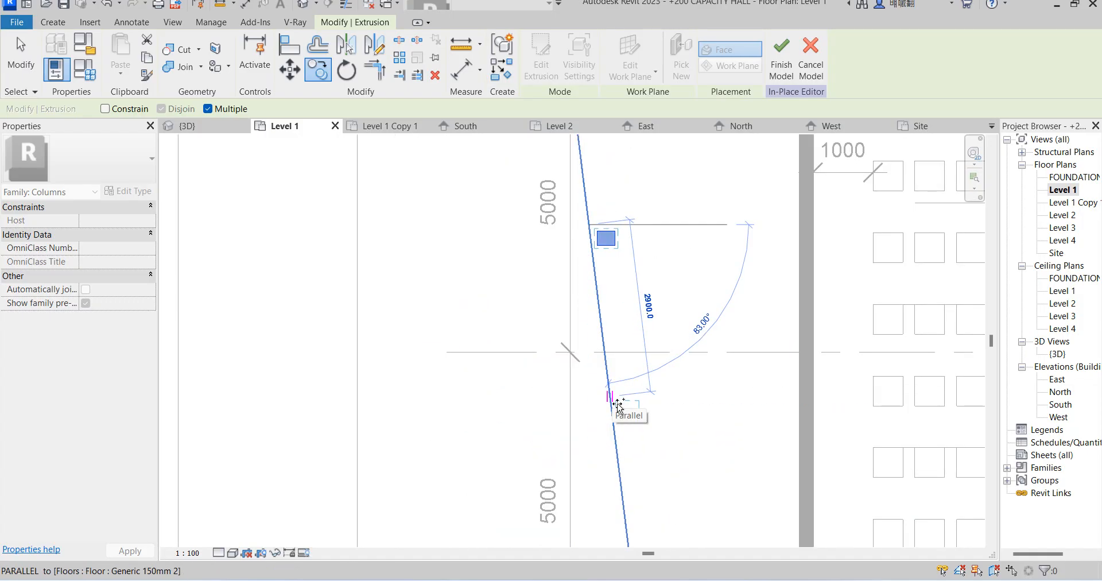
pyautogui.write('3000')
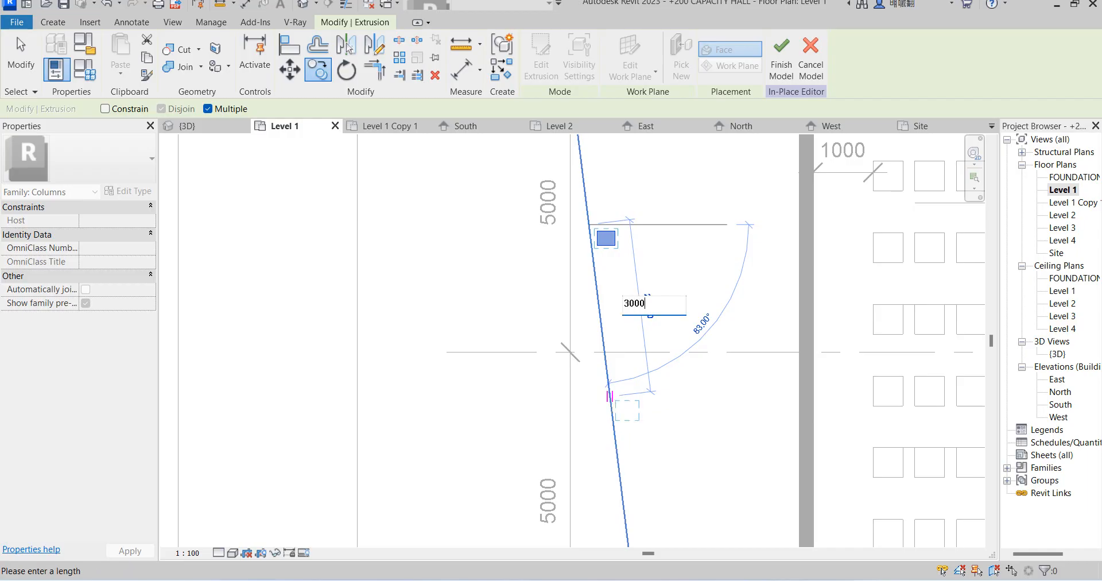
pyautogui.press('Return')
# Place three further column copies down the slanted west slab edge, each 3000 mm from the previous one.
pyautogui.scroll(-4, 628, 493)
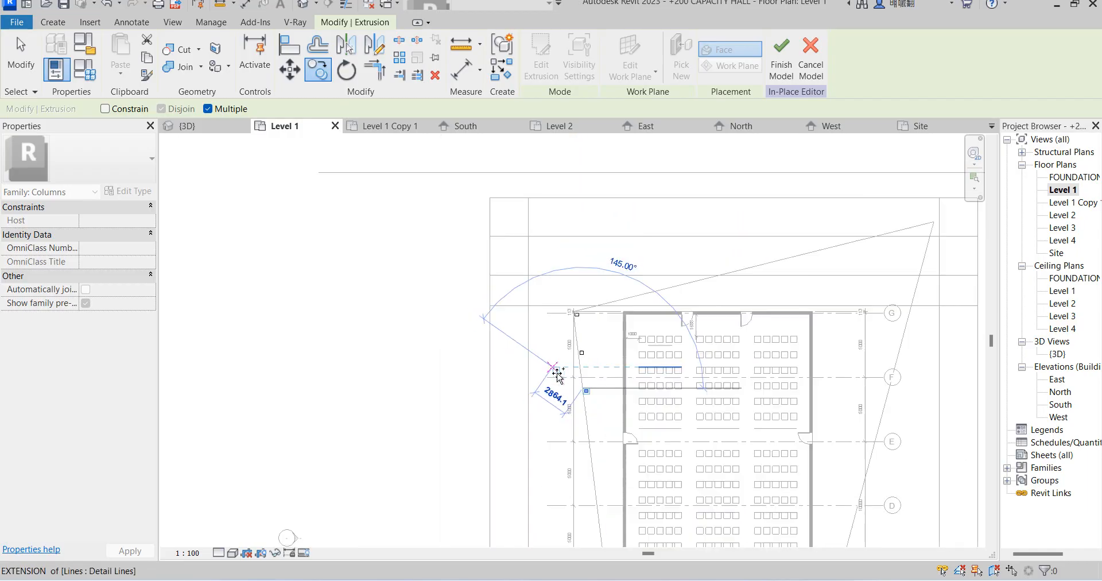
pyautogui.scroll(5, 628, 493)
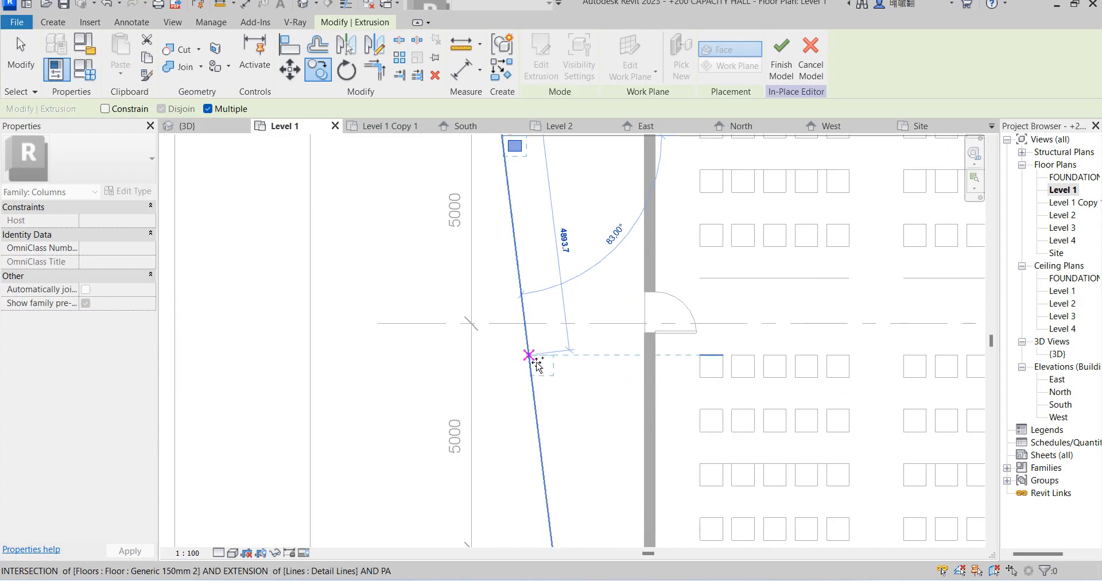
pyautogui.write('3000')
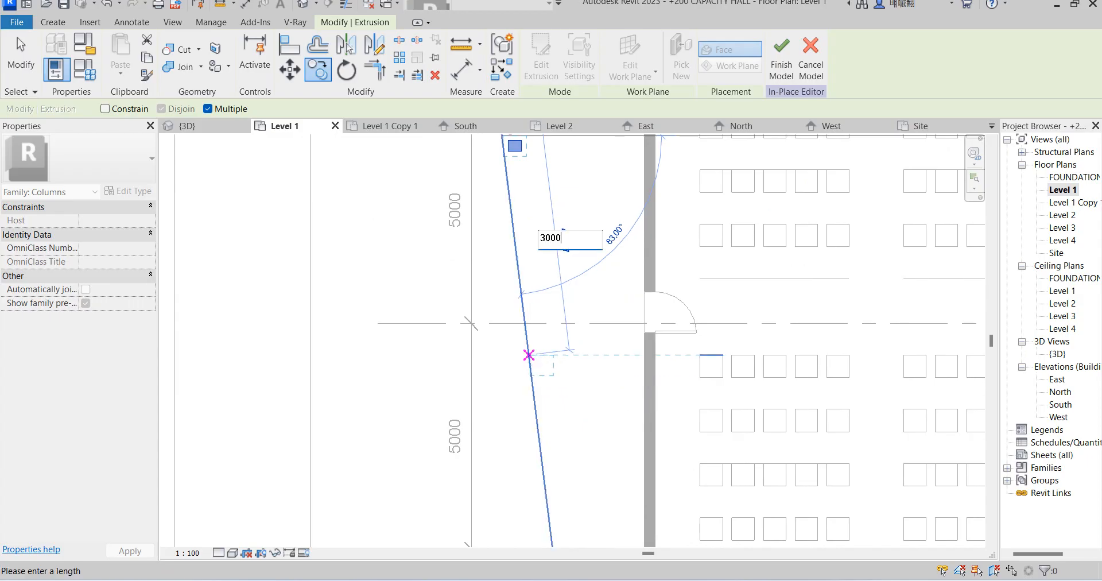
pyautogui.press('Return')
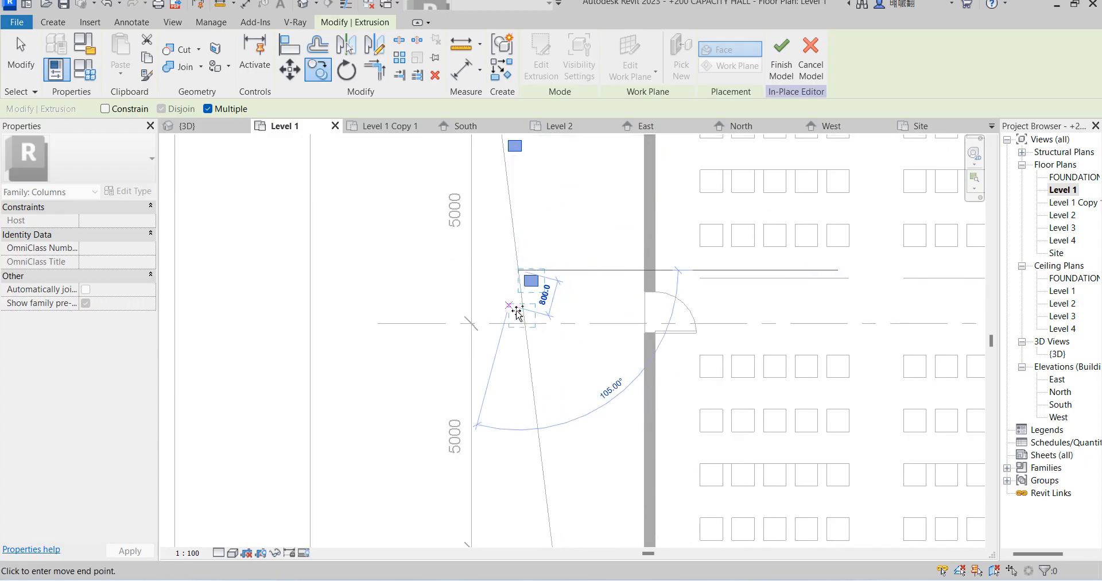
pyautogui.scroll(-2, 534, 392)
pyautogui.write('3000')
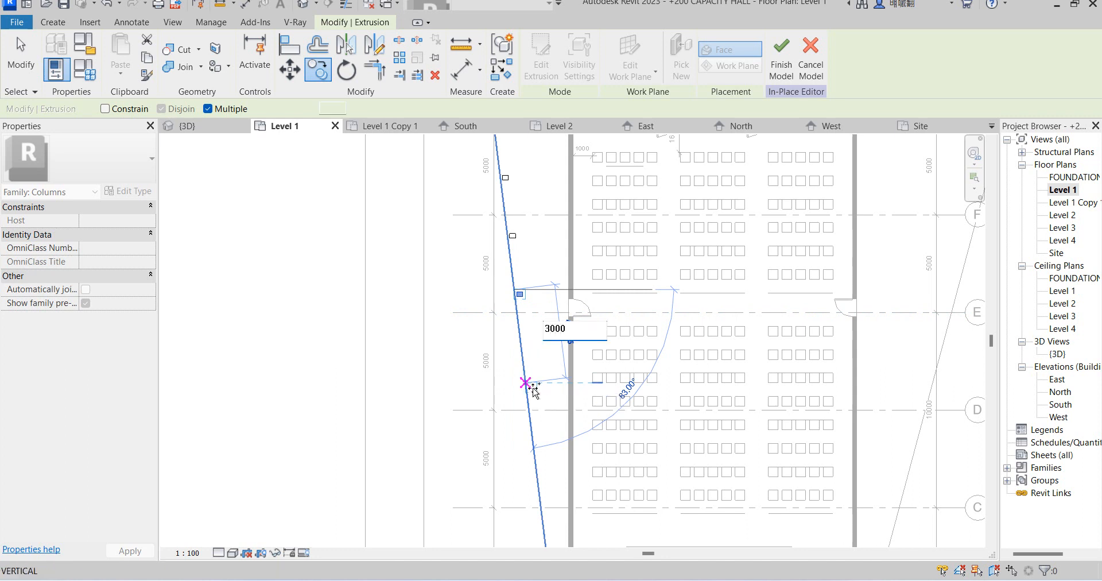
pyautogui.press('Return')
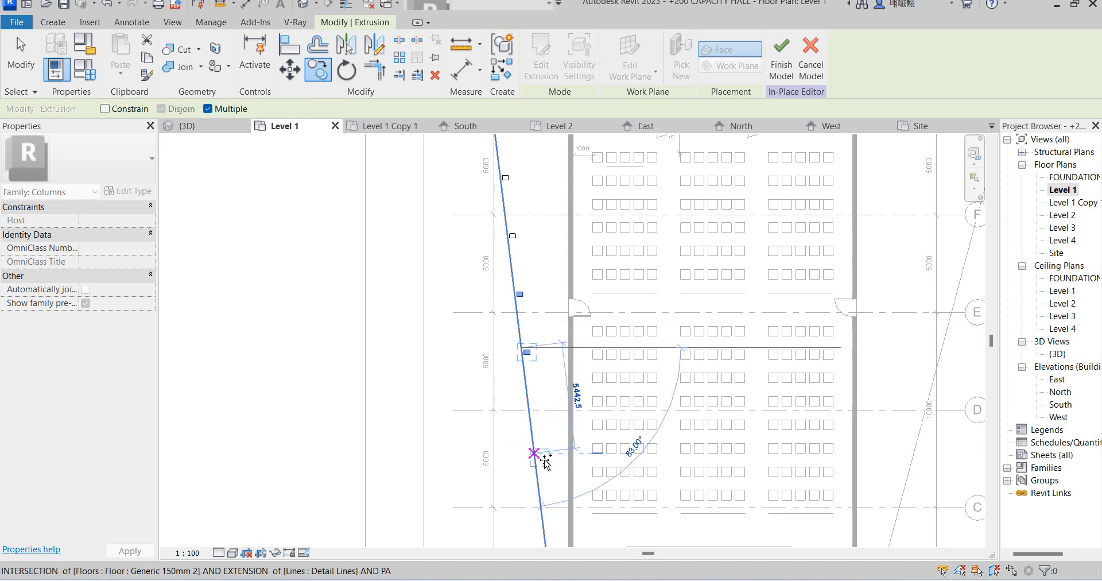
pyautogui.write('3')
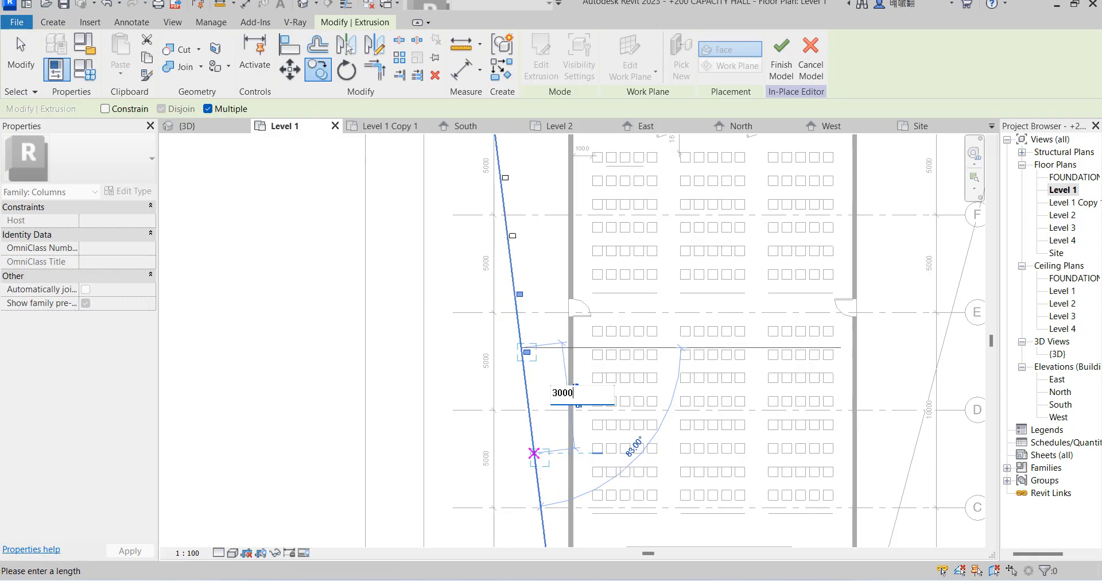
pyautogui.write('000')
pyautogui.press('Return')
# Add two more column copies at 3000 mm spacing and a final one beside the slab's southwest corner near grid B.
pyautogui.scroll(-4, 533, 425)
pyautogui.scroll(4, 540, 436)
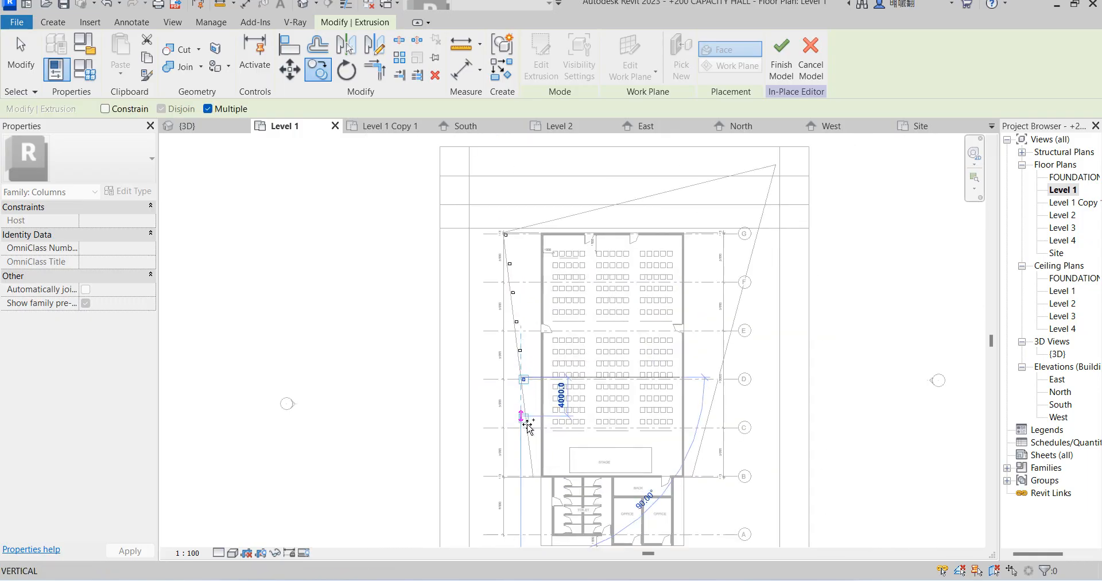
pyautogui.write('3000')
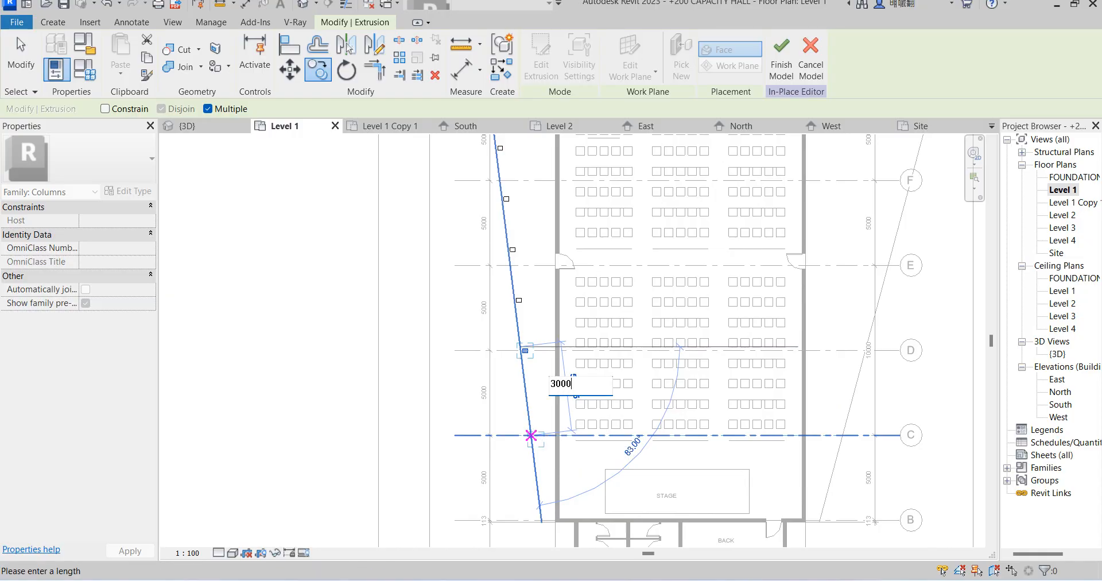
pyautogui.press('Return')
pyautogui.scroll(-4, 546, 471)
pyautogui.scroll(4, 548, 475)
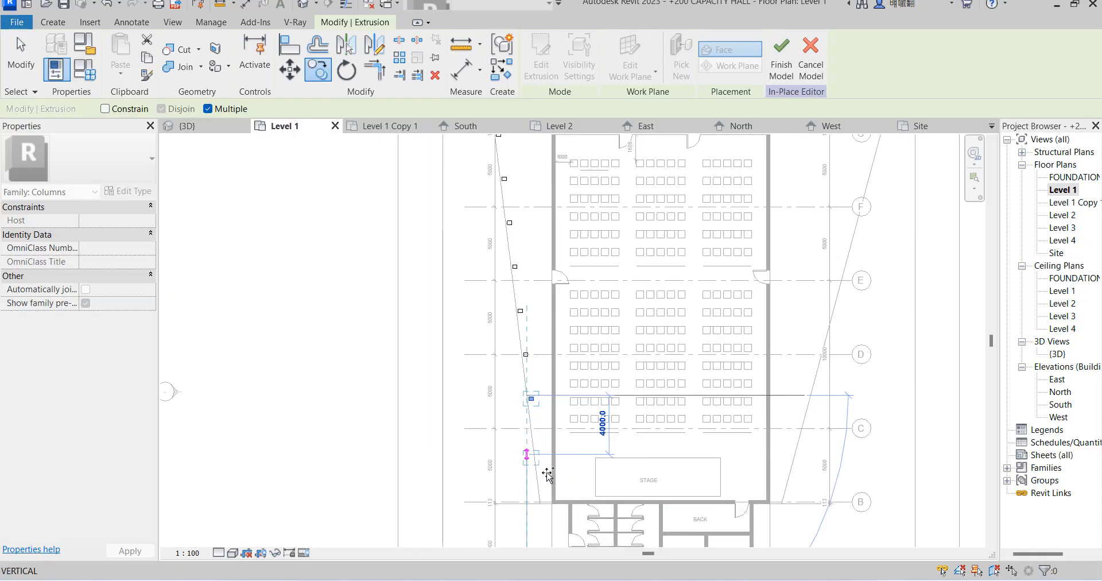
pyautogui.write('3')
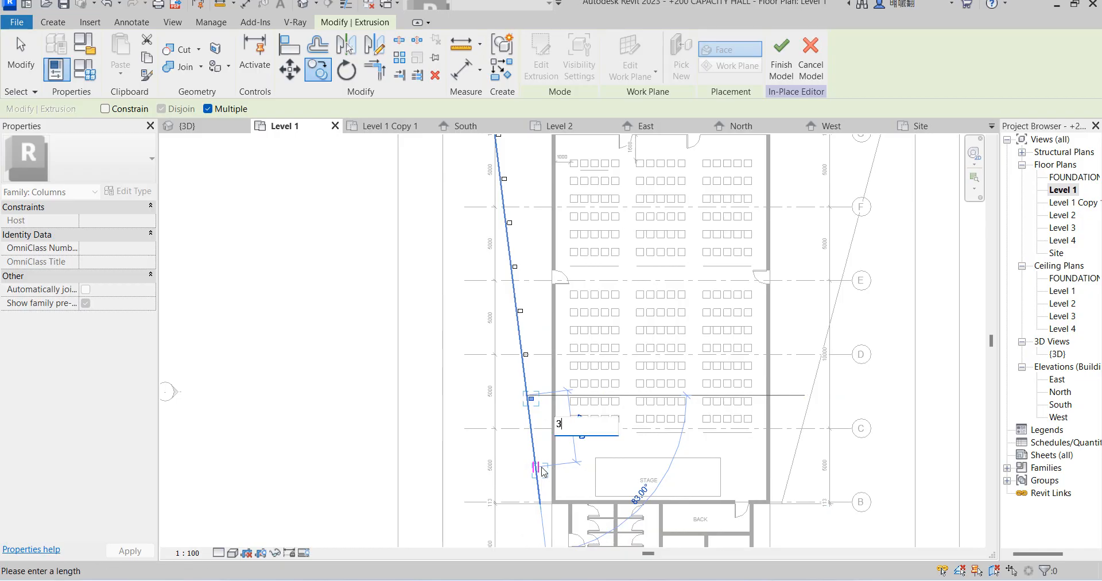
pyautogui.write('000')
pyautogui.press('Return')
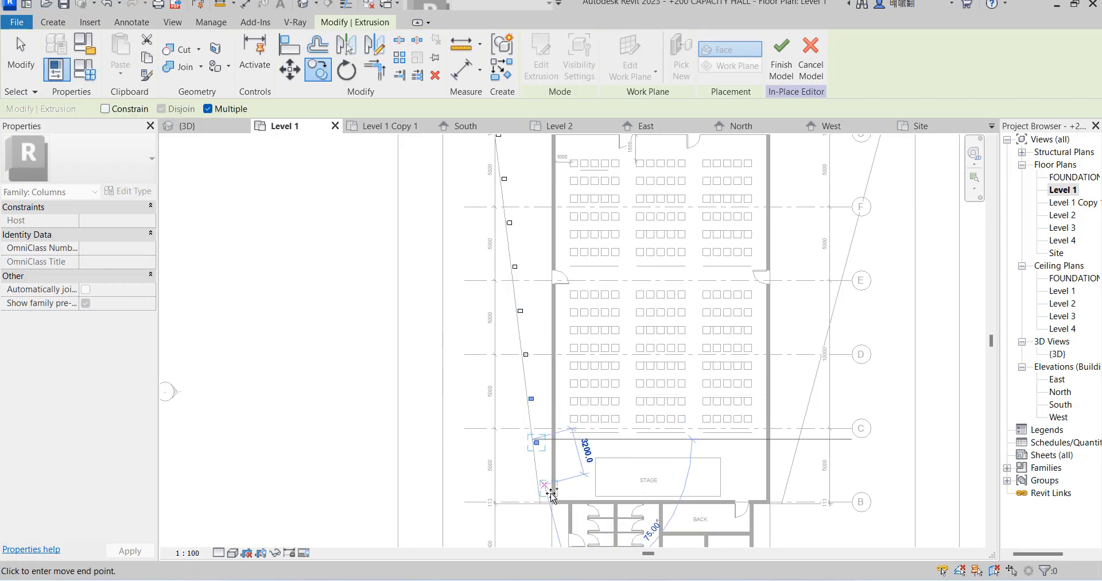
pyautogui.click(550, 507)
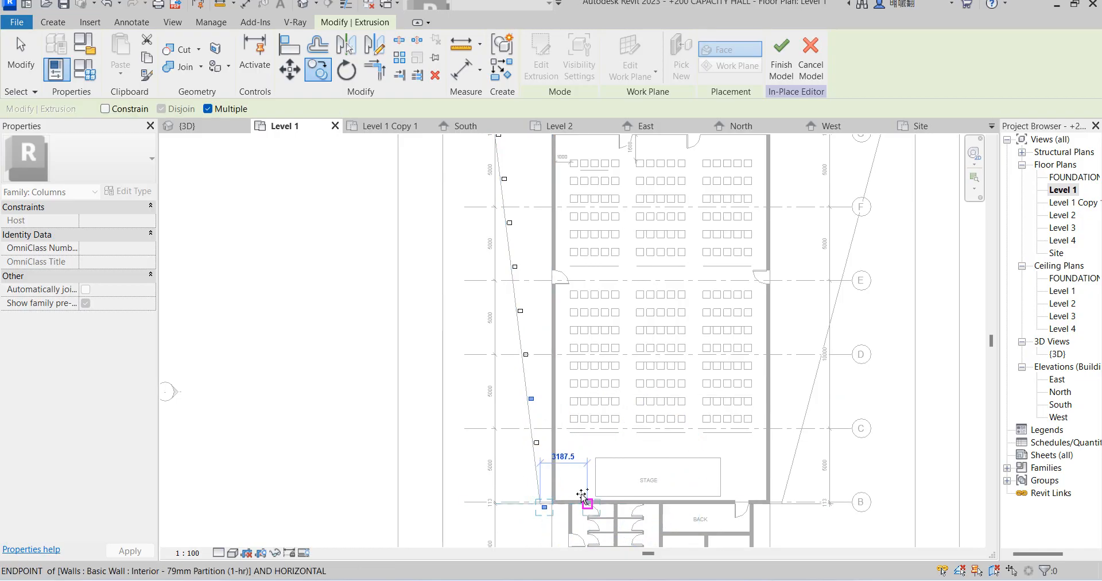
pyautogui.press('Escape')
# Move the southernmost column north from its lower west corner onto grid B.
pyautogui.scroll(5, 570, 544)
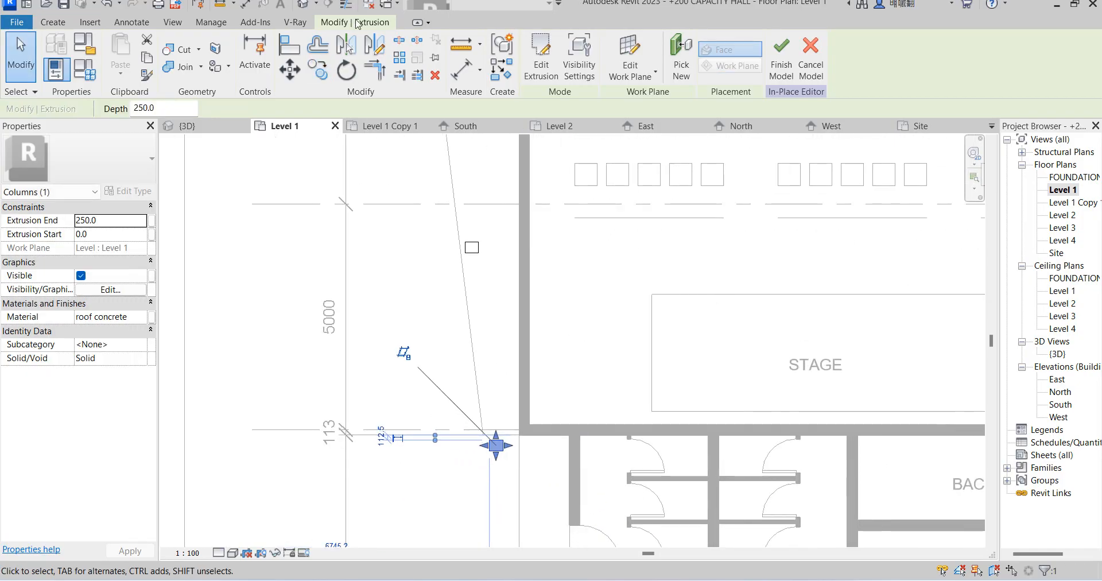
pyautogui.scroll(3, 523, 494)
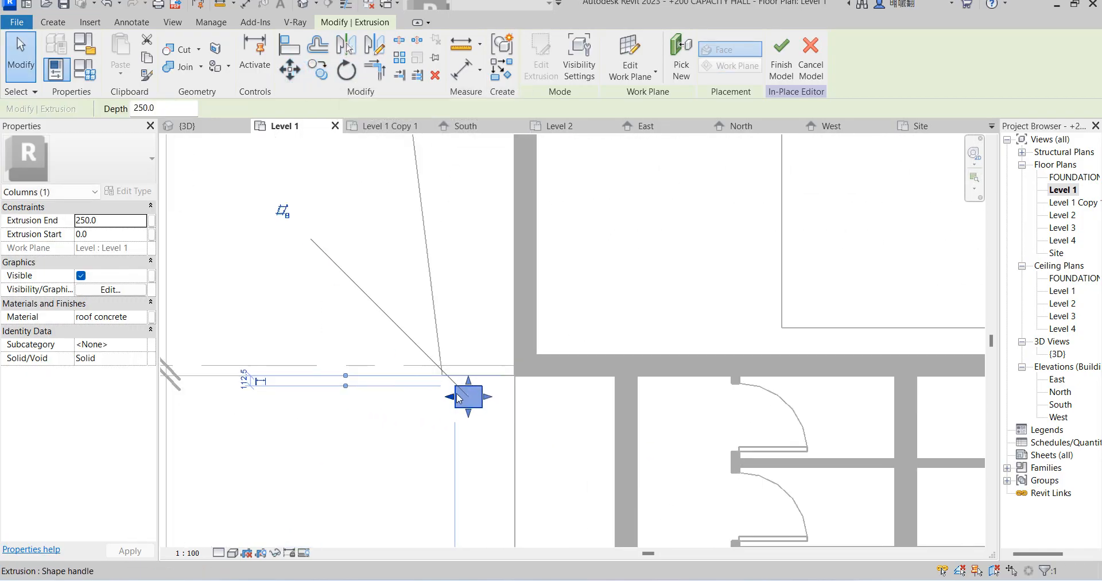
pyautogui.click(290, 70)
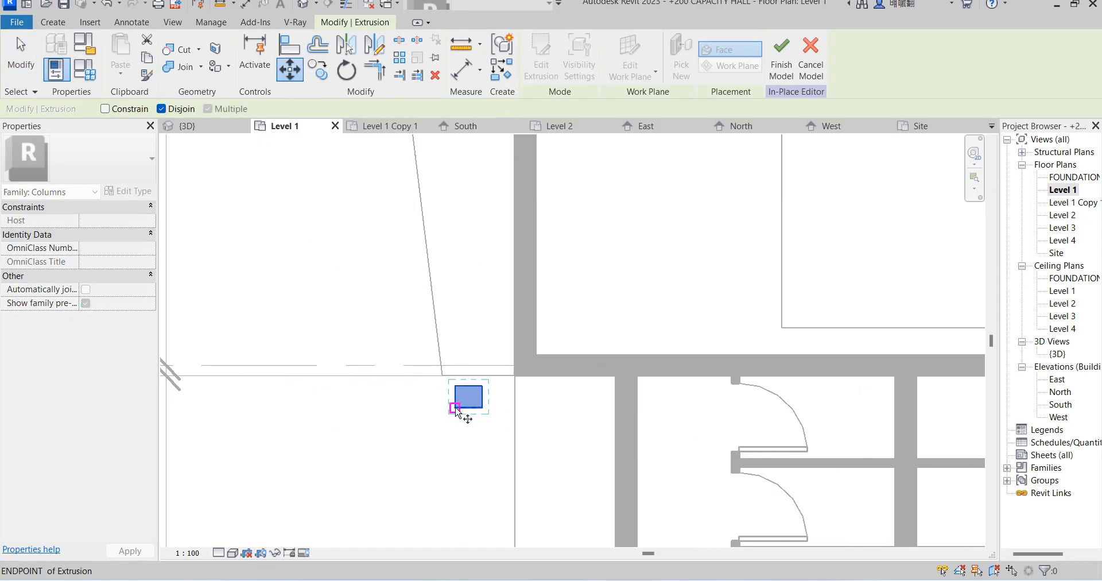
pyautogui.click(455, 407)
pyautogui.click(458, 368)
pyautogui.scroll(-8, 458, 378)
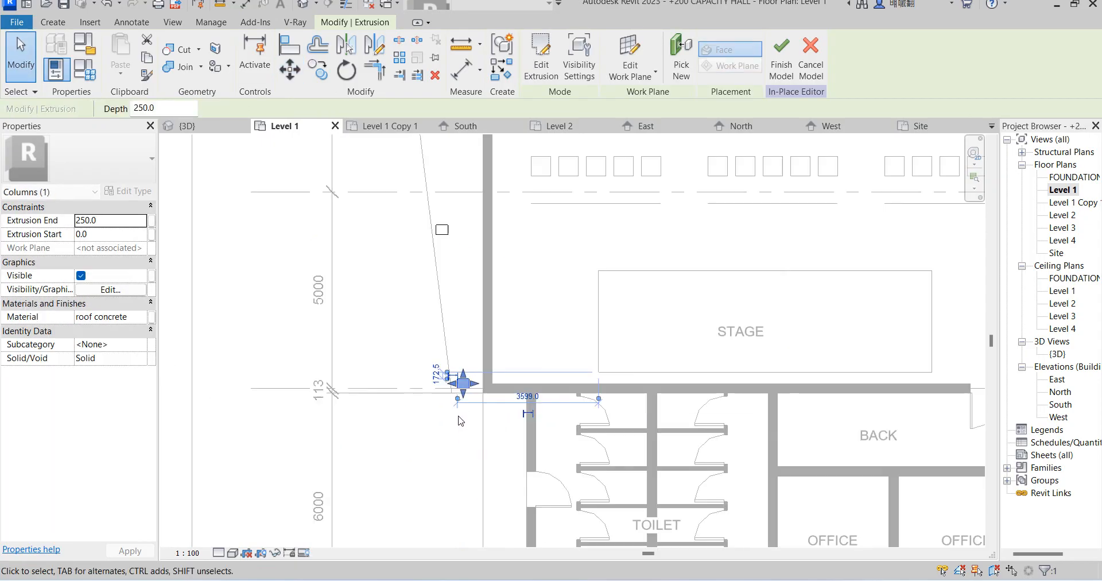
# Set the extrusion end of all nine columns along the slanted west edge to 3500 mm.
pyautogui.click(392, 307)
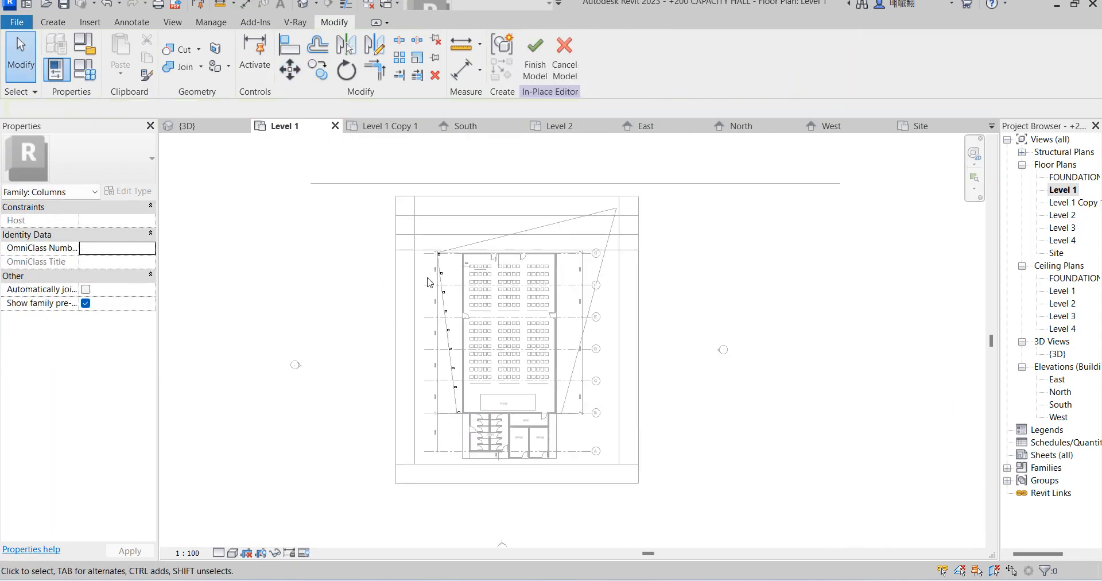
pyautogui.scroll(6, 466, 412)
pyautogui.click(433, 412)
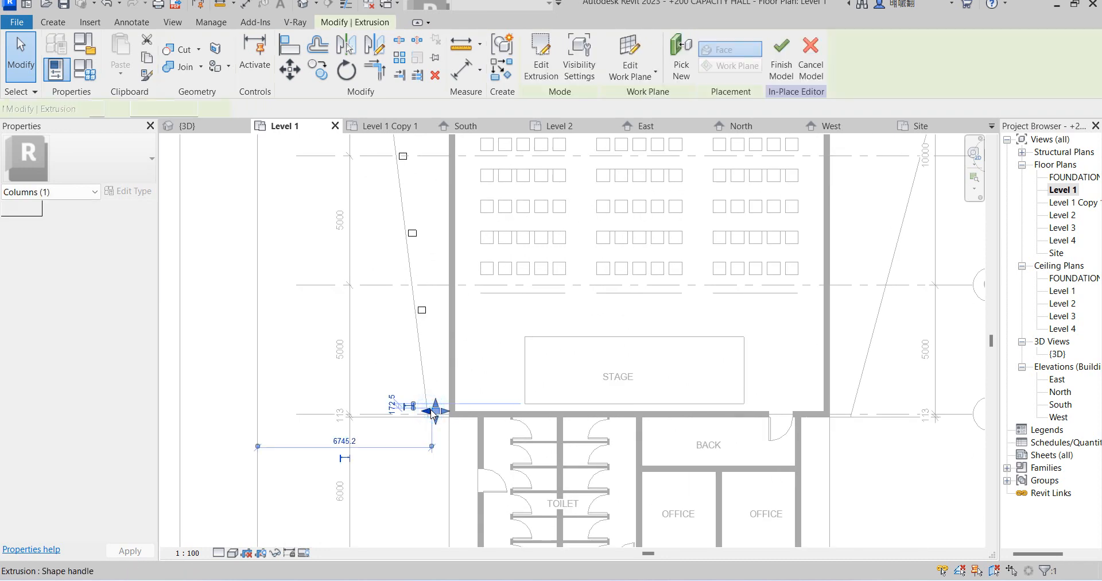
pyautogui.scroll(-5, 432, 412)
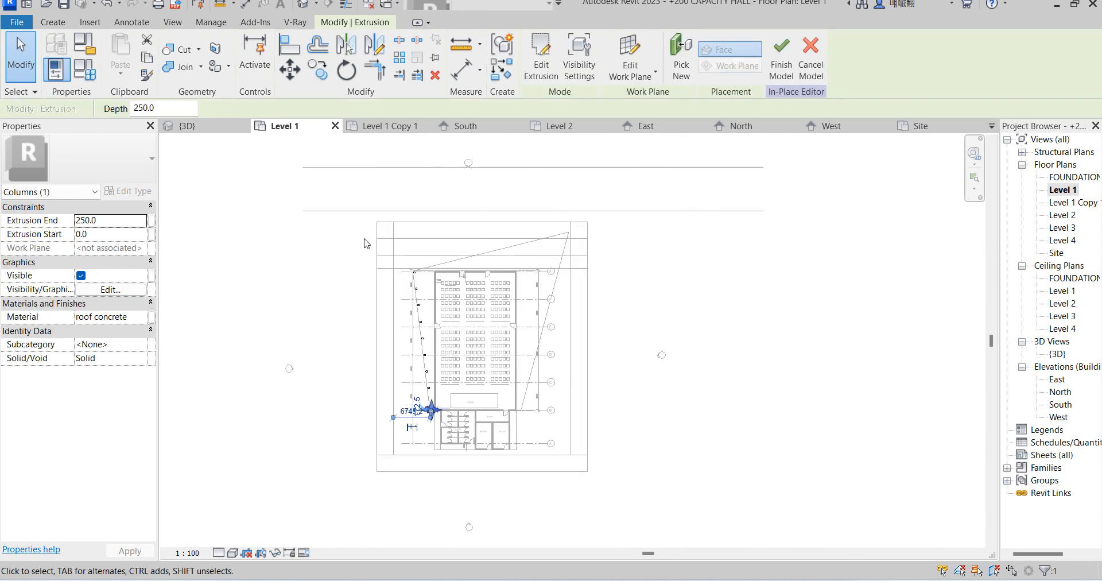
pyautogui.moveTo(363, 220); pyautogui.dragTo(450, 450)
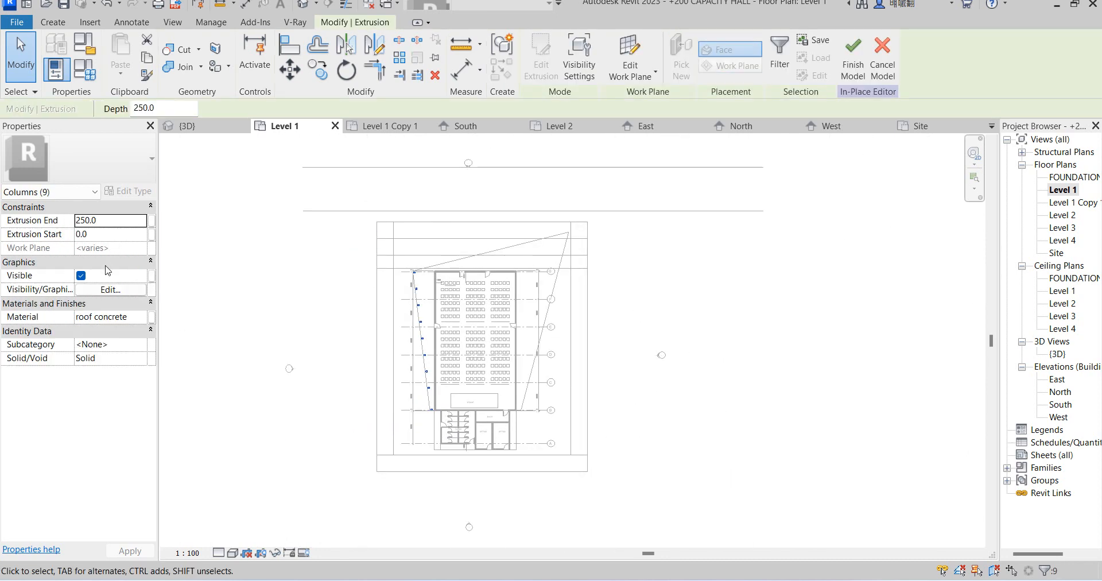
pyautogui.click(117, 226)
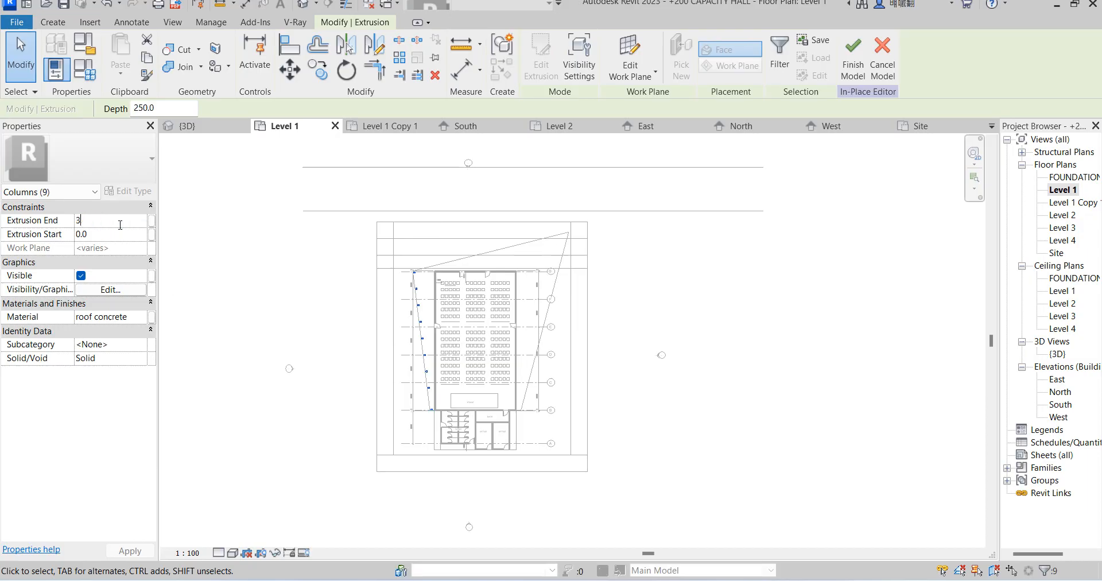
pyautogui.write('3500')
pyautogui.press('Return')
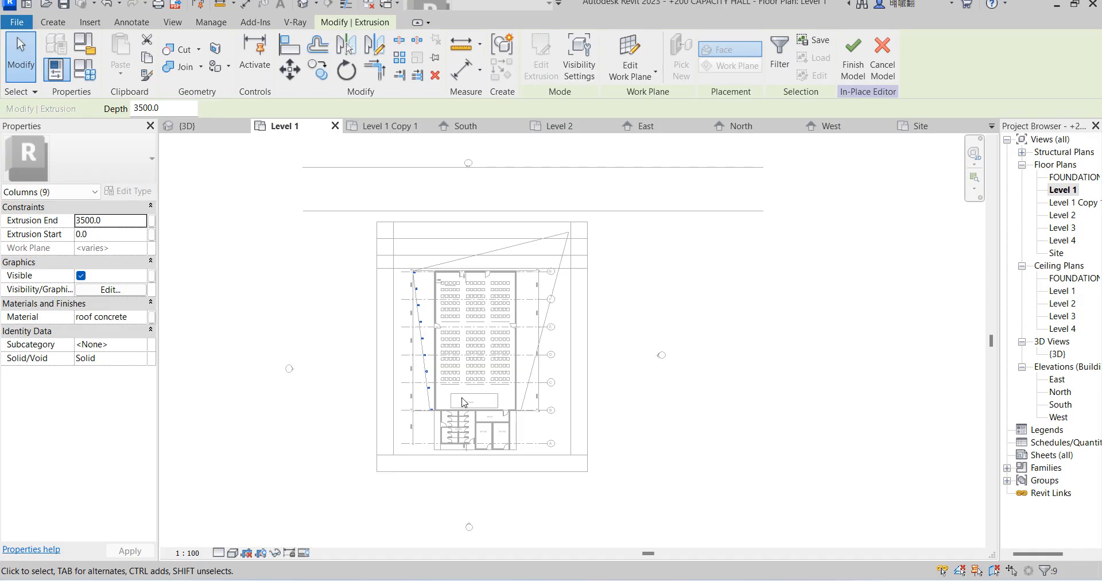
# Copy the southernmost column horizontally about 15900 mm east, to the foot of the slab's slanted east edge near grid B.
pyautogui.scroll(4, 425, 439)
pyautogui.click(423, 427)
pyautogui.scroll(5, 452, 389)
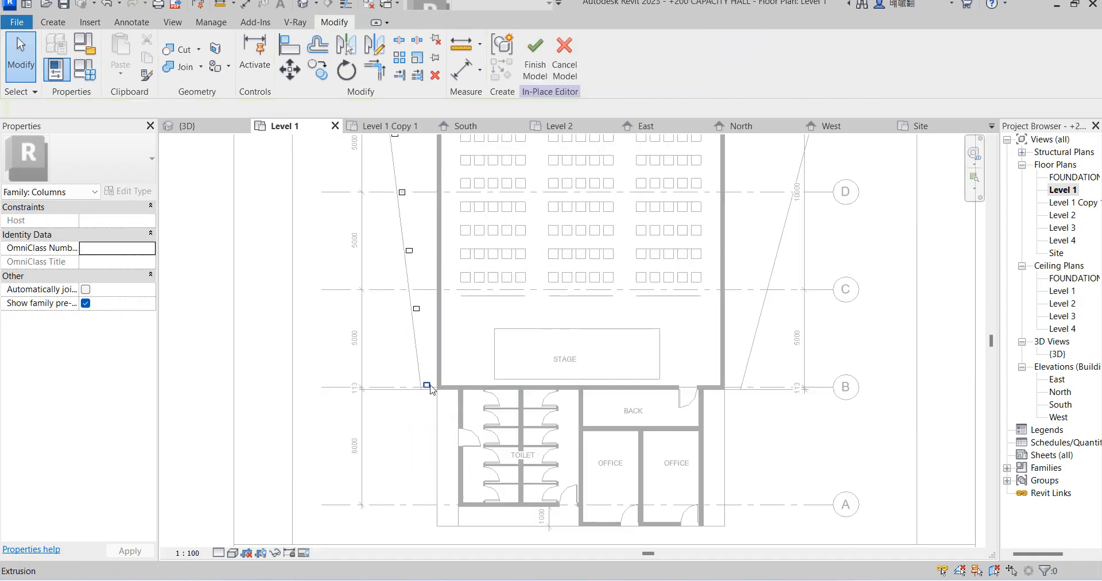
pyautogui.click(429, 386)
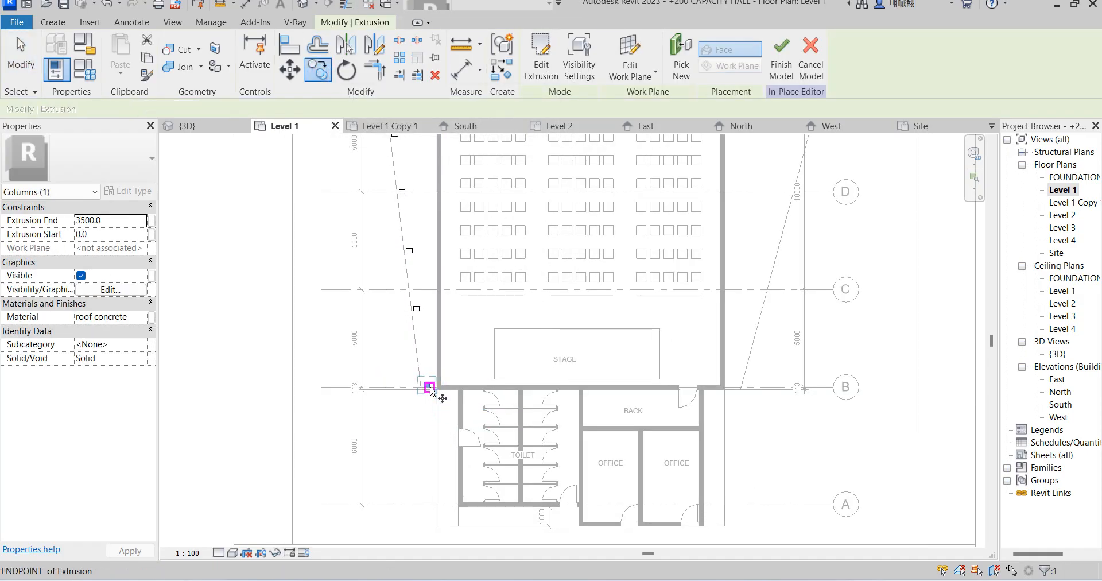
pyautogui.press('c')
pyautogui.press('o')
pyautogui.click(427, 383)
pyautogui.scroll(-5, 438, 426)
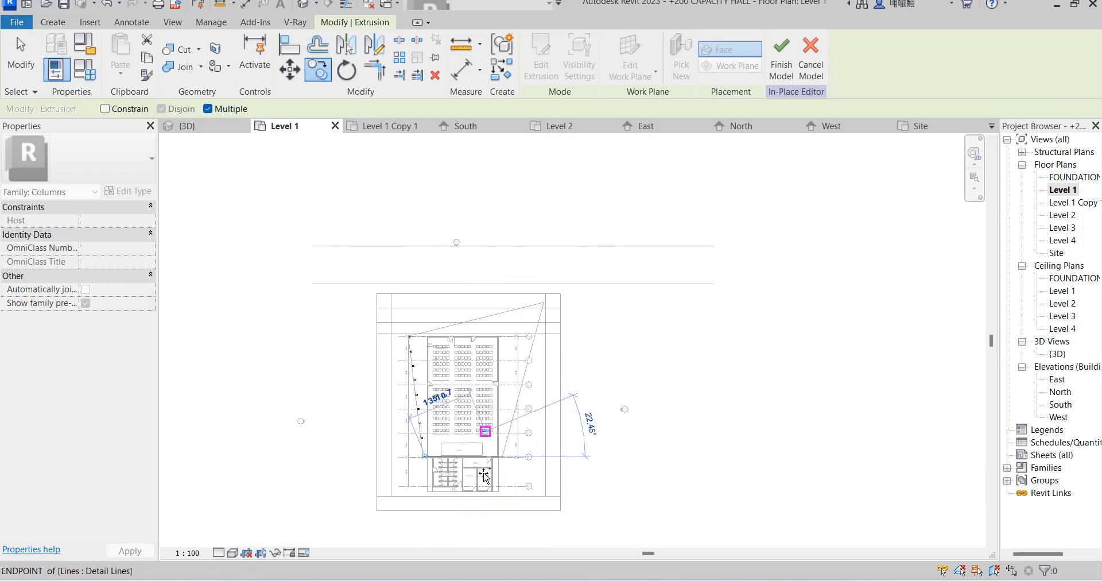
pyautogui.scroll(8, 485, 475)
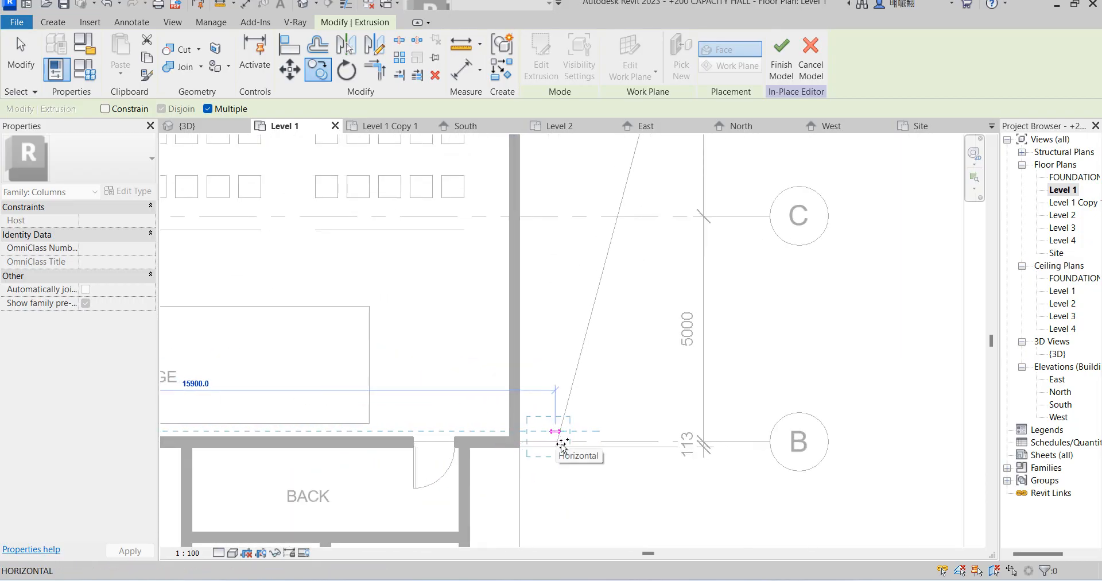
pyautogui.click(562, 444)
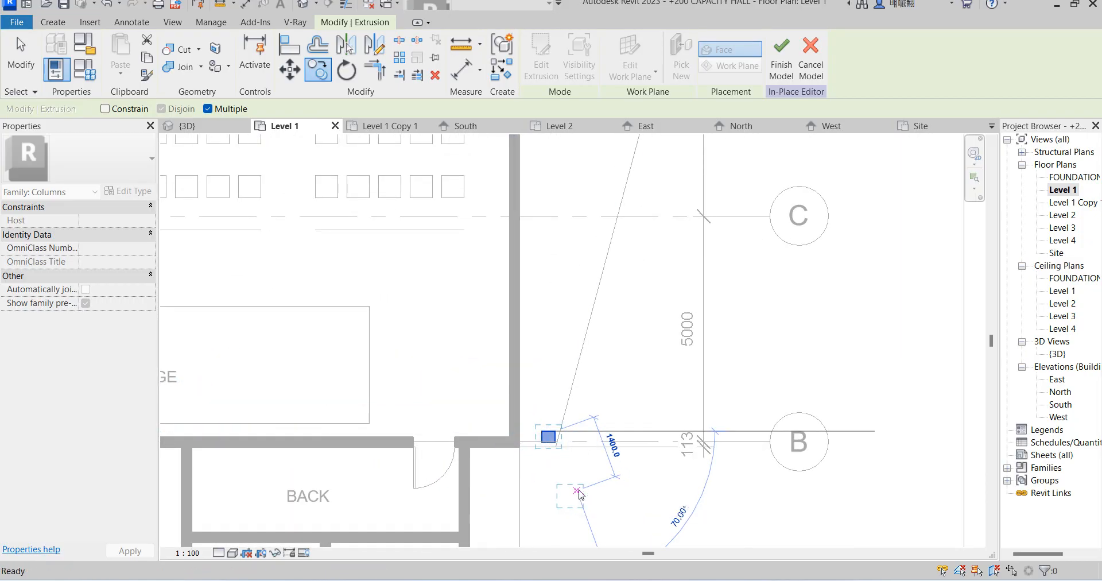
# Copy the column near grid B at the foot of the slanted east edge 3200 mm northeast, parallel to that edge.
pyautogui.press('Escape')
pyautogui.scroll(2, 551, 436)
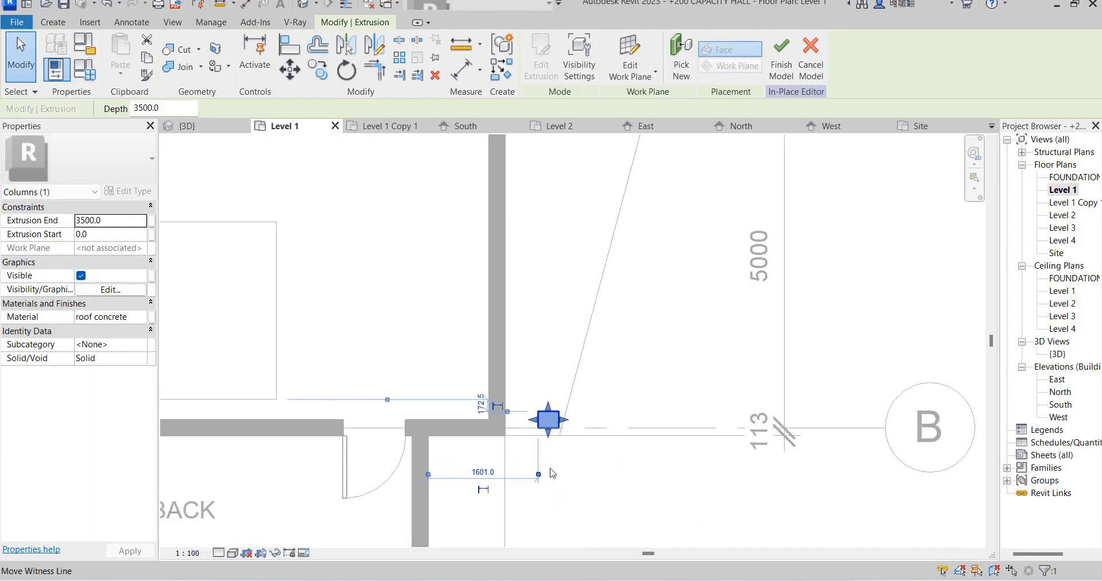
pyautogui.click(319, 70)
pyautogui.click(562, 440)
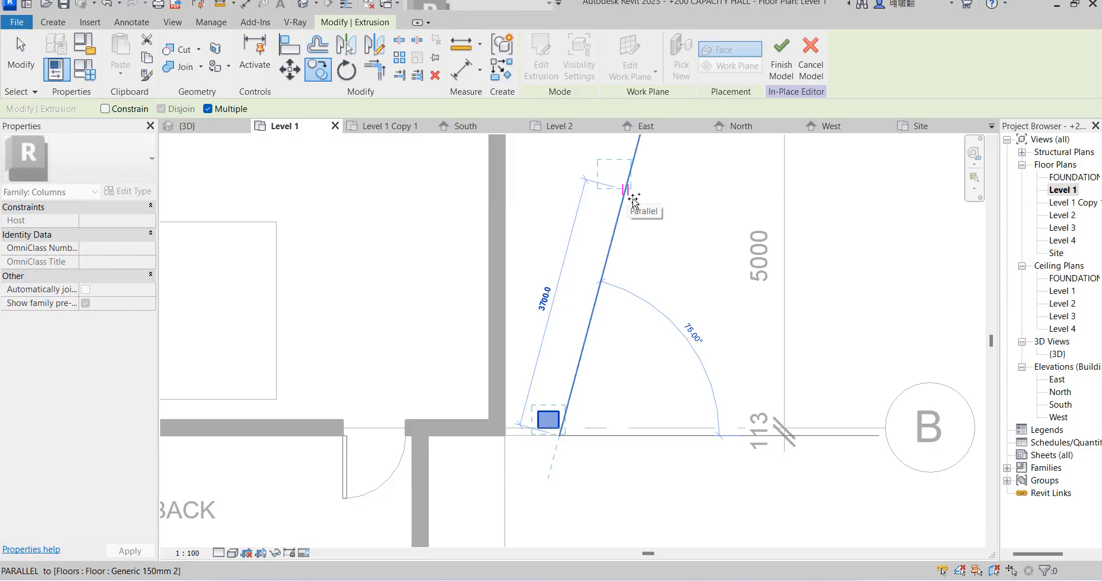
pyautogui.write('32')
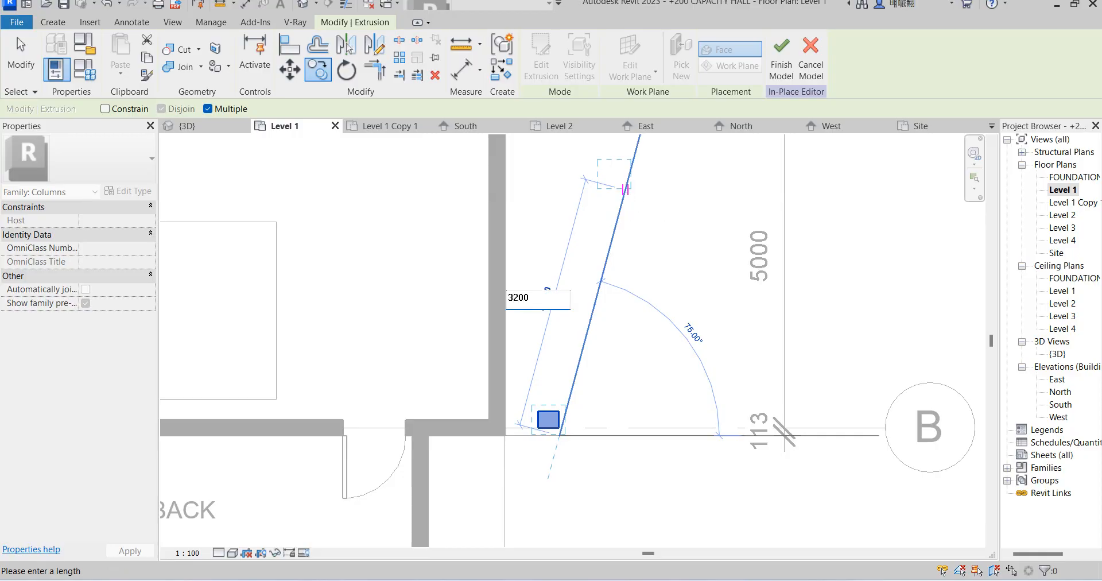
pyautogui.write('00')
pyautogui.press('Return')
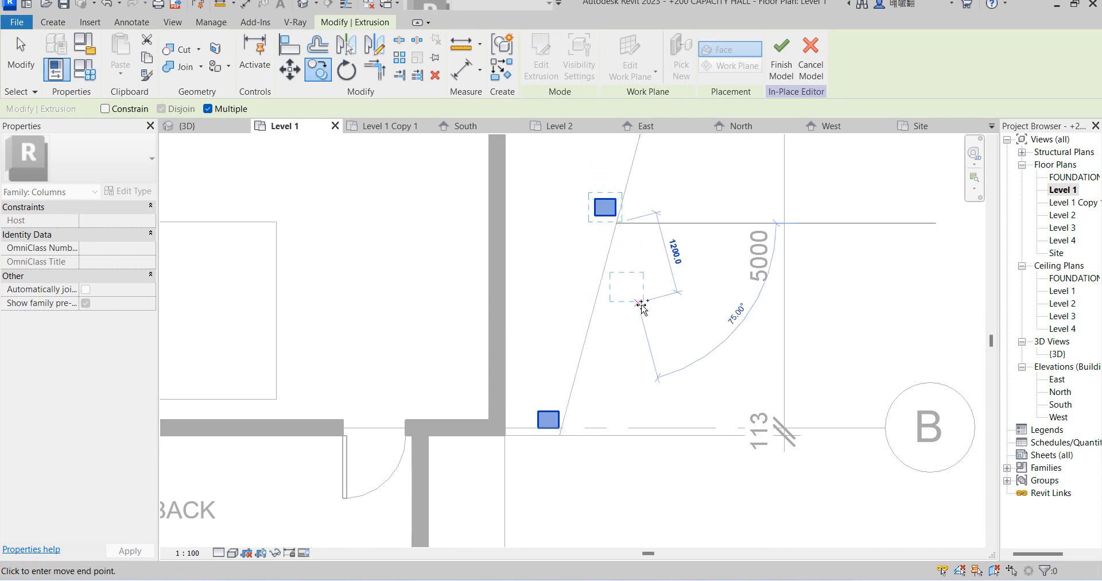
pyautogui.press('Escape')
pyautogui.scroll(-2, 569, 327)
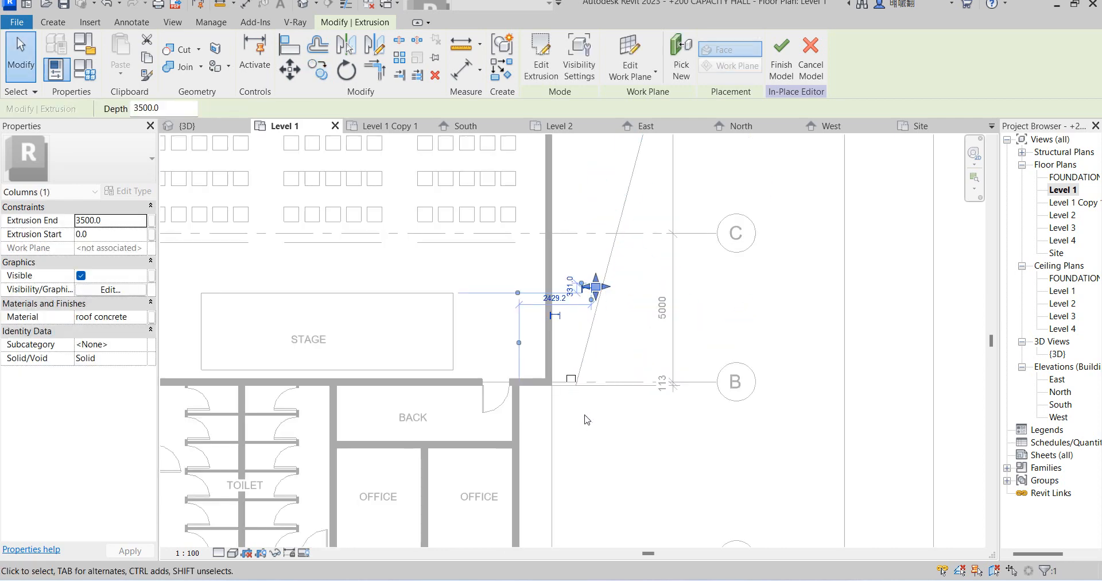
pyautogui.click(610, 352)
pyautogui.scroll(-3, 610, 351)
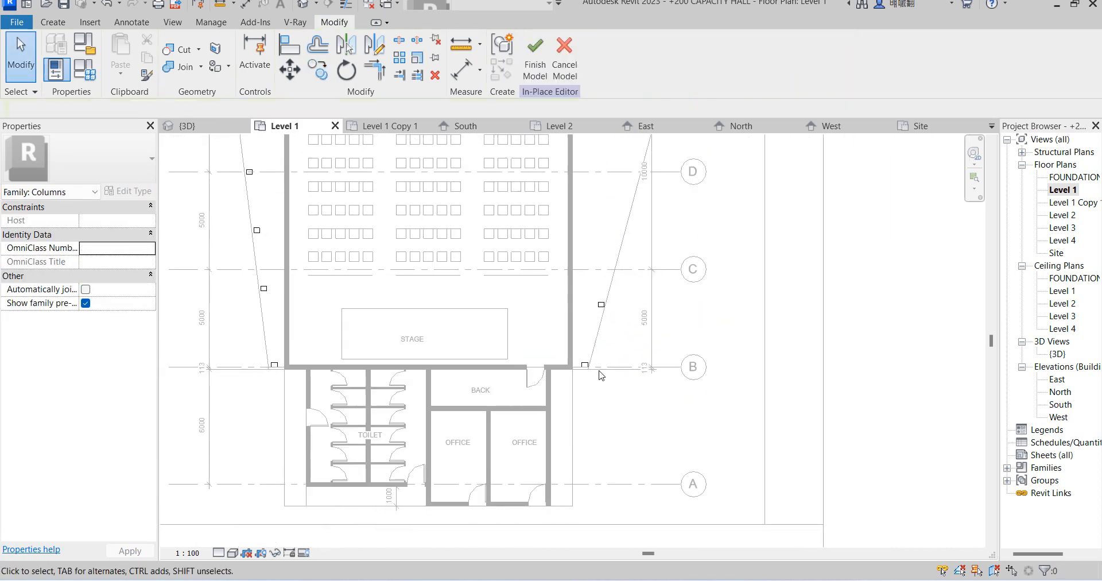
# Copy the second east-edge column twice more up to just below grid D, reusing the spacing between the first two columns.
pyautogui.click(600, 304)
pyautogui.click(327, 68)
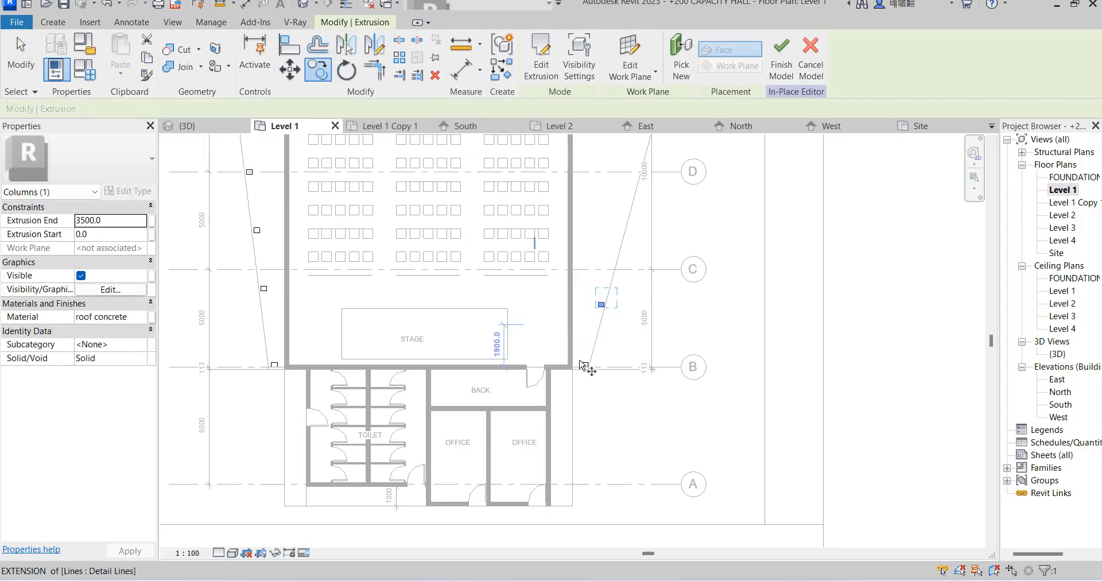
pyautogui.scroll(5, 579, 356)
pyautogui.click(613, 384)
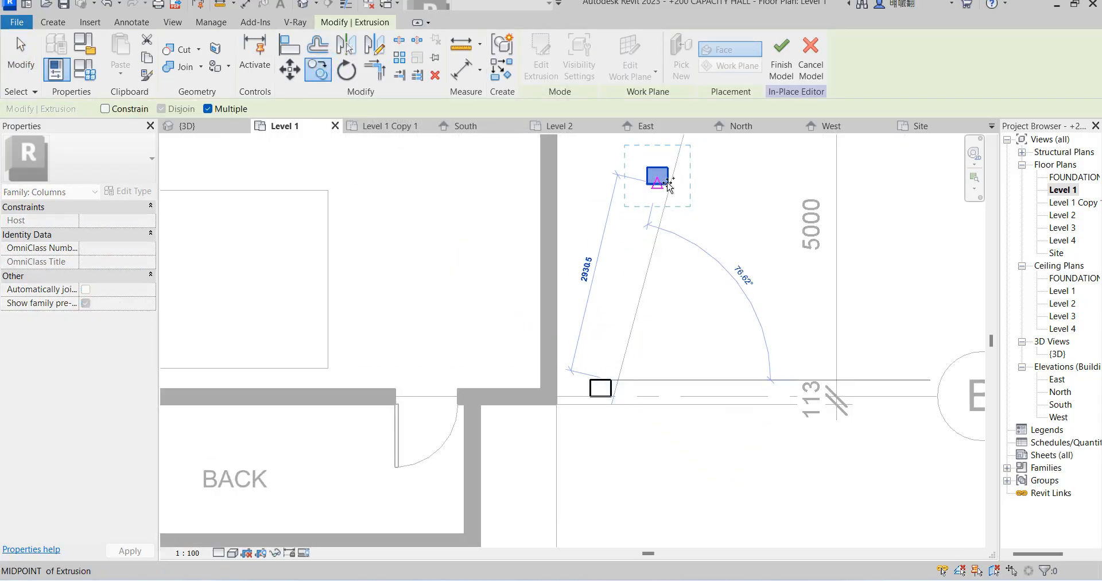
pyautogui.click(668, 171)
pyautogui.scroll(-6, 508, 476)
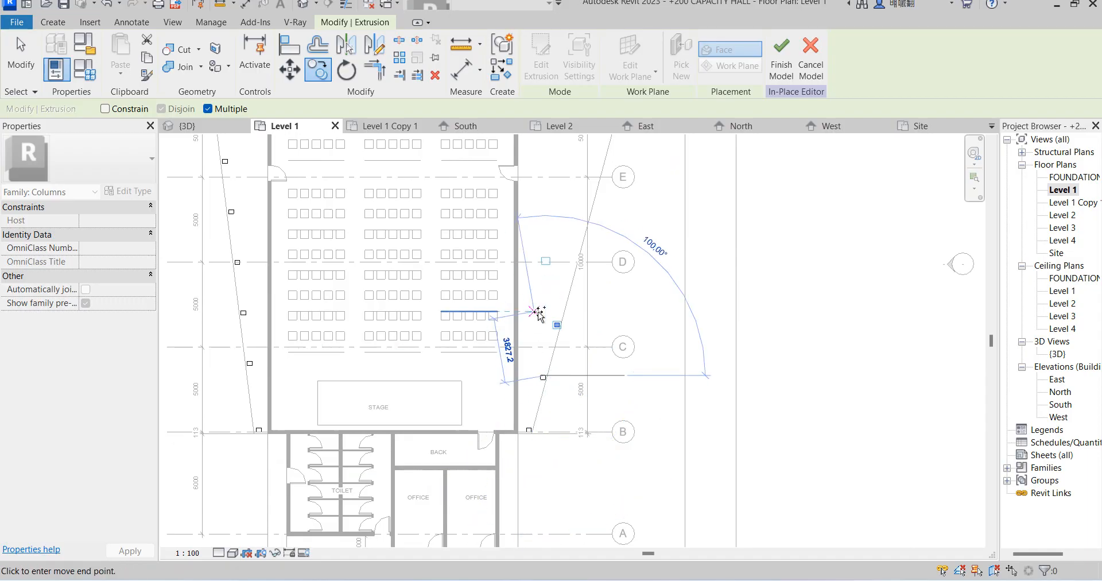
pyautogui.scroll(4, 563, 325)
pyautogui.click(597, 349)
pyautogui.scroll(-3, 536, 360)
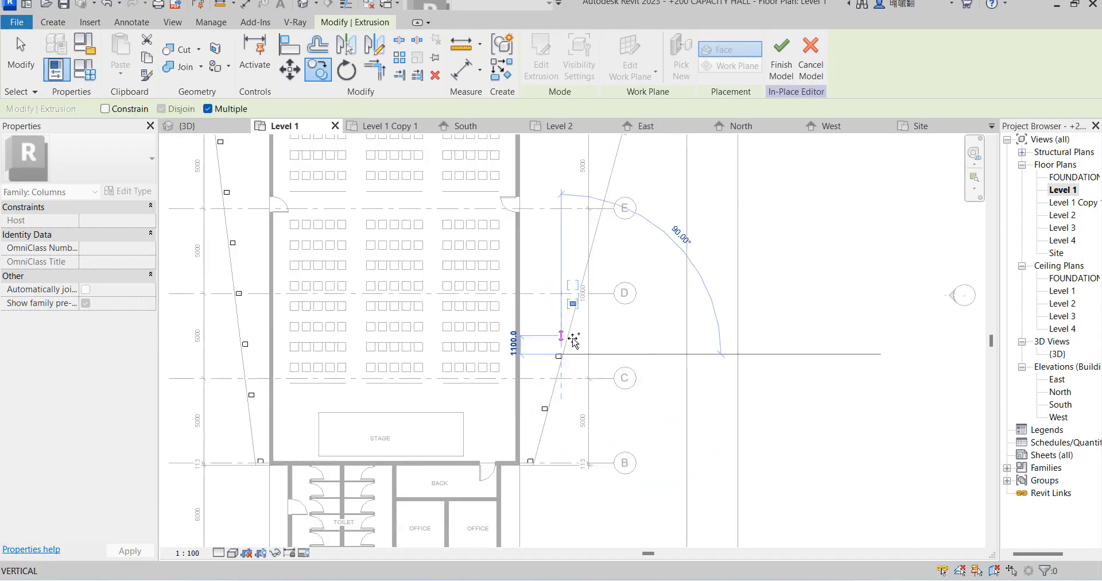
pyautogui.press('Escape')
pyautogui.press('Escape')
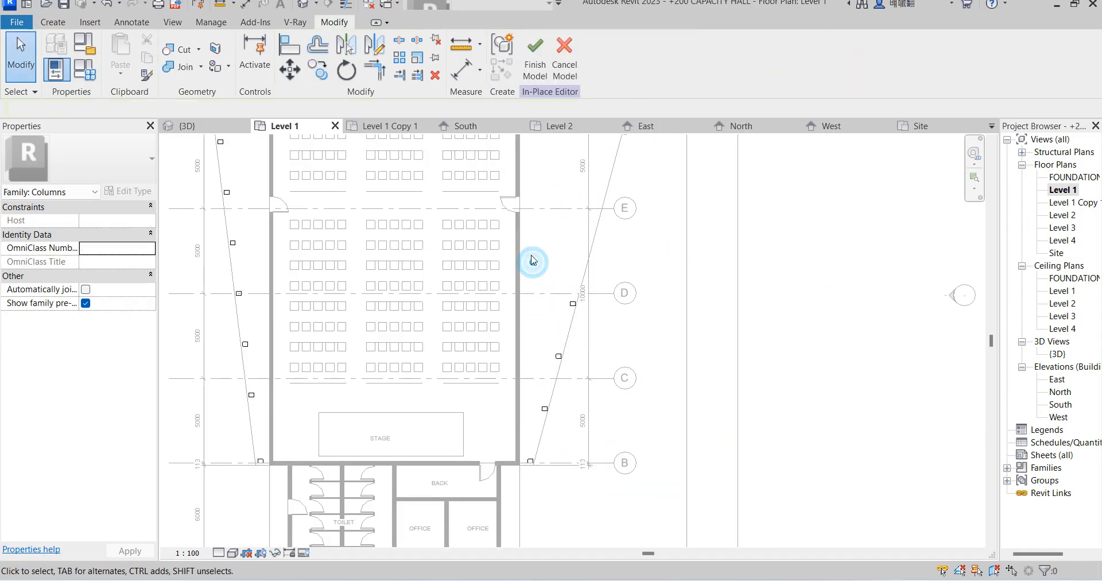
# Copy the two northernmost east-edge columns as a pair twice along the slanted edge, from grid D to beyond grid F.
pyautogui.moveTo(531, 255); pyautogui.dragTo(557, 380)
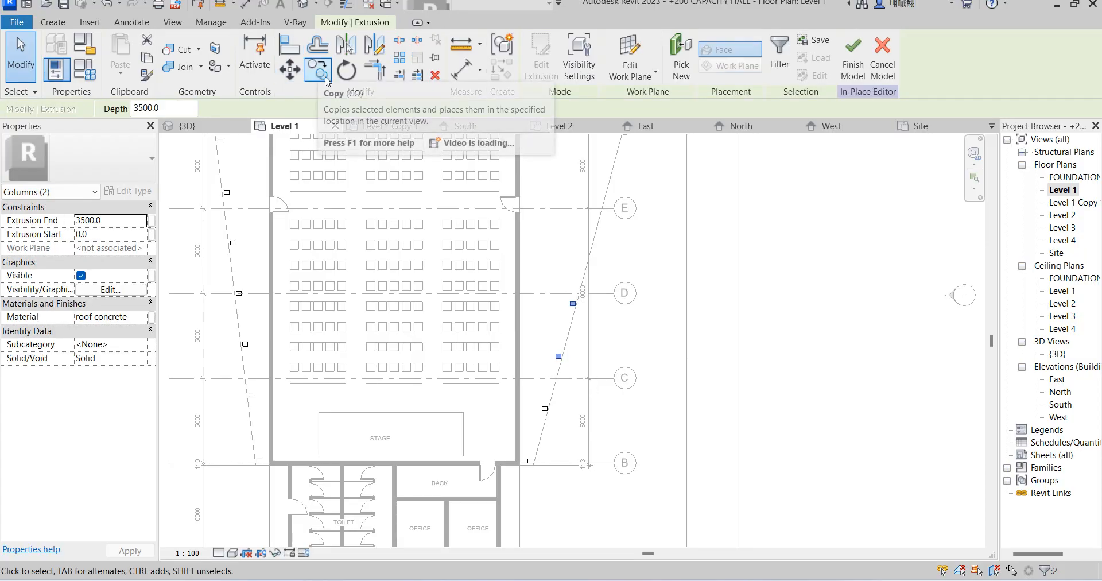
pyautogui.click(318, 69)
pyautogui.click(547, 407)
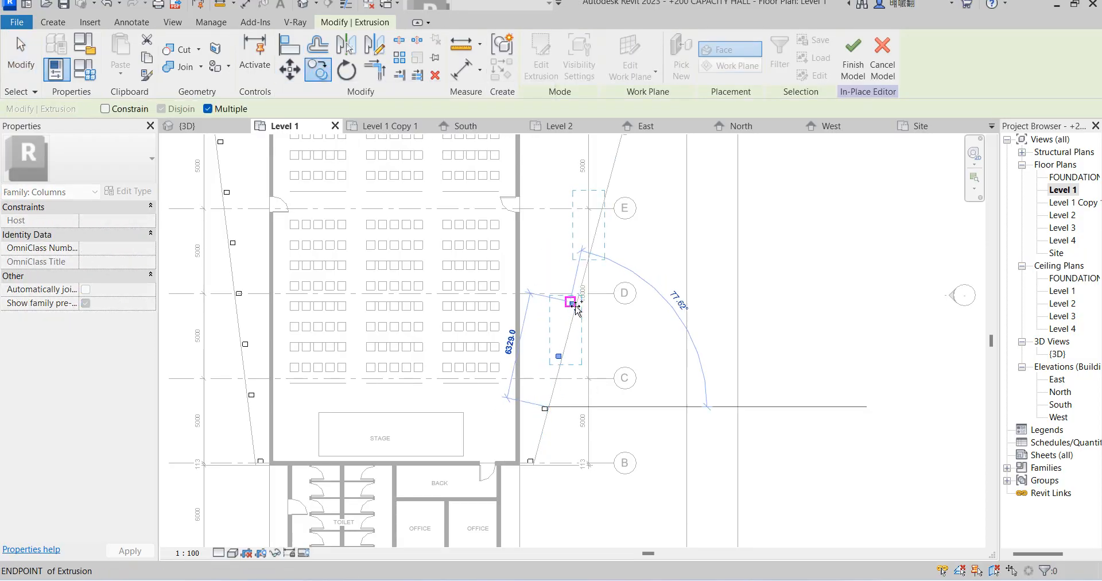
pyautogui.scroll(5, 573, 302)
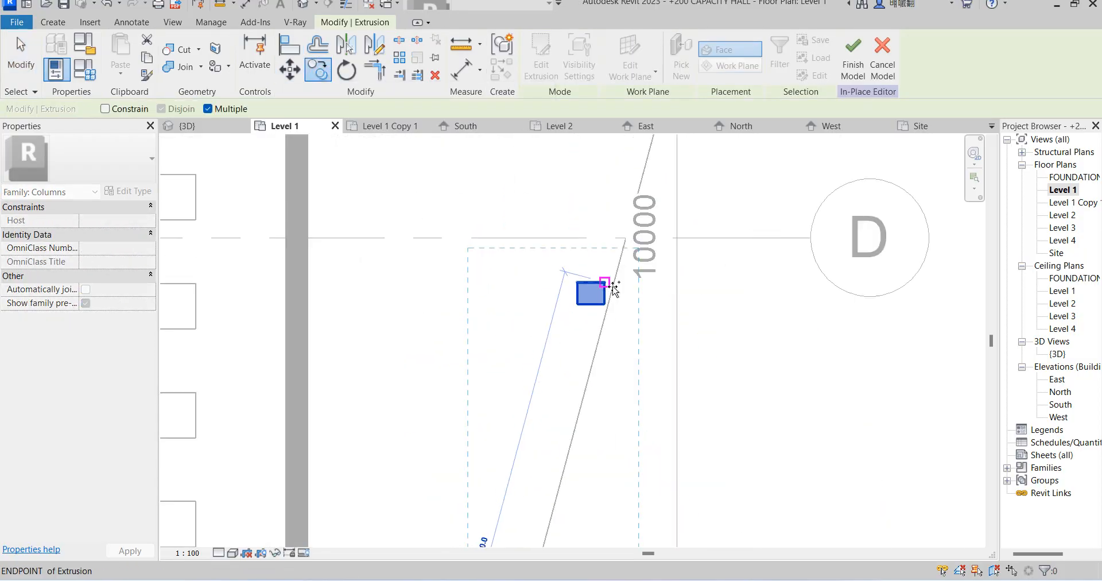
pyautogui.scroll(-2, 597, 290)
pyautogui.scroll(-5, 247, 430)
pyautogui.scroll(4, 324, 322)
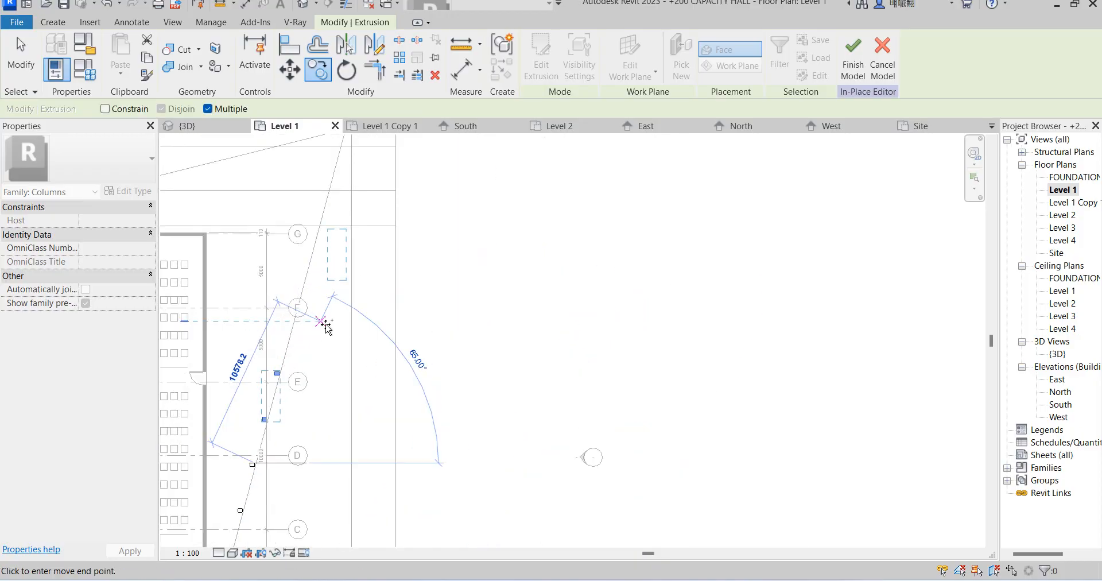
pyautogui.click(268, 398)
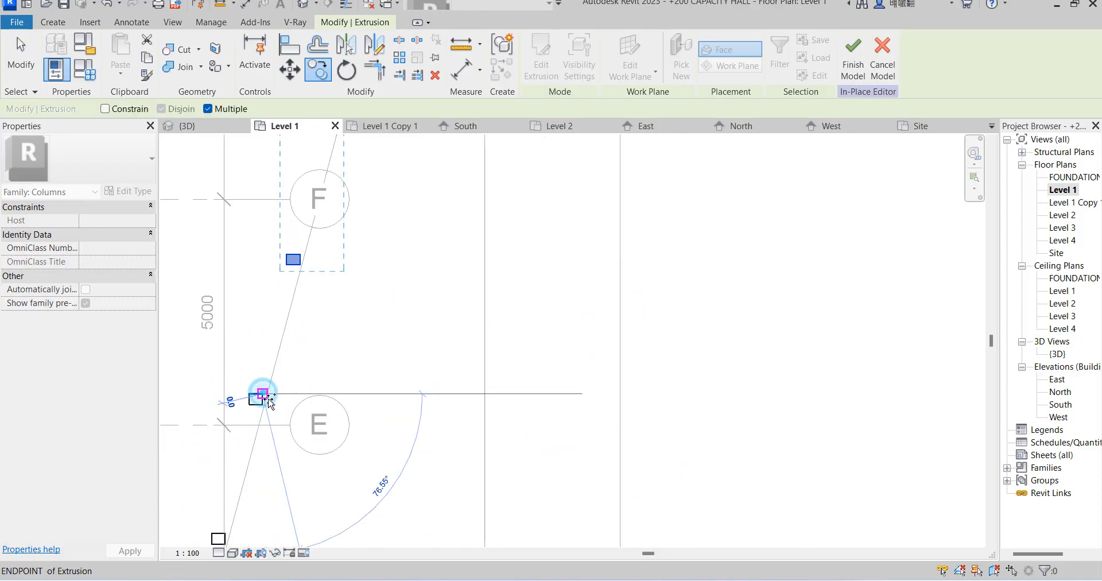
# Place two more copies of the column pair about 6400 mm apart along the east edge, up to and past the slab's northeast tip.
pyautogui.scroll(-3, 261, 395)
pyautogui.scroll(-3, 394, 335)
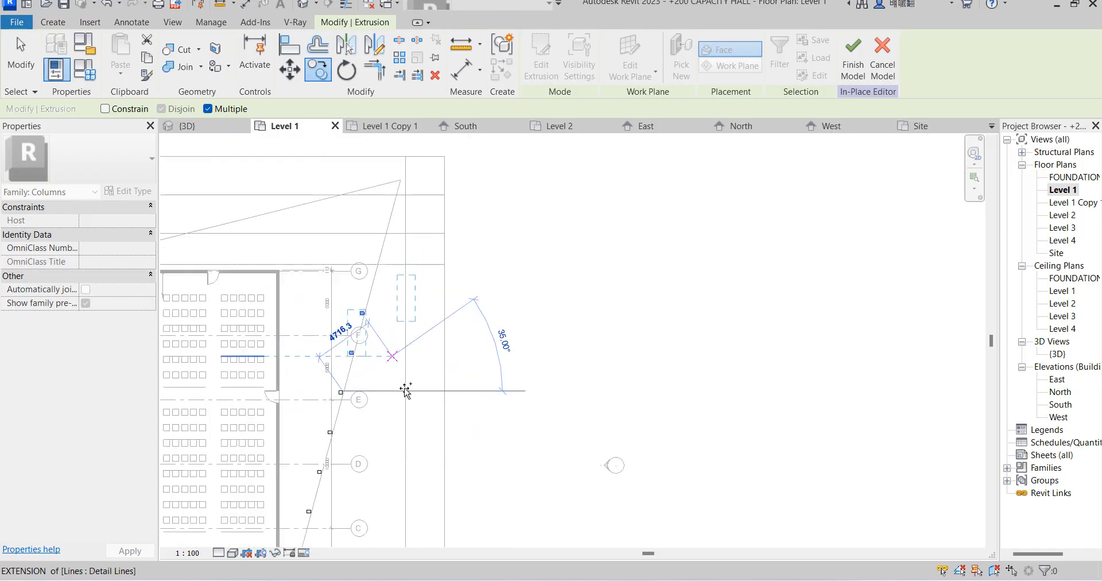
pyautogui.scroll(2, 364, 305)
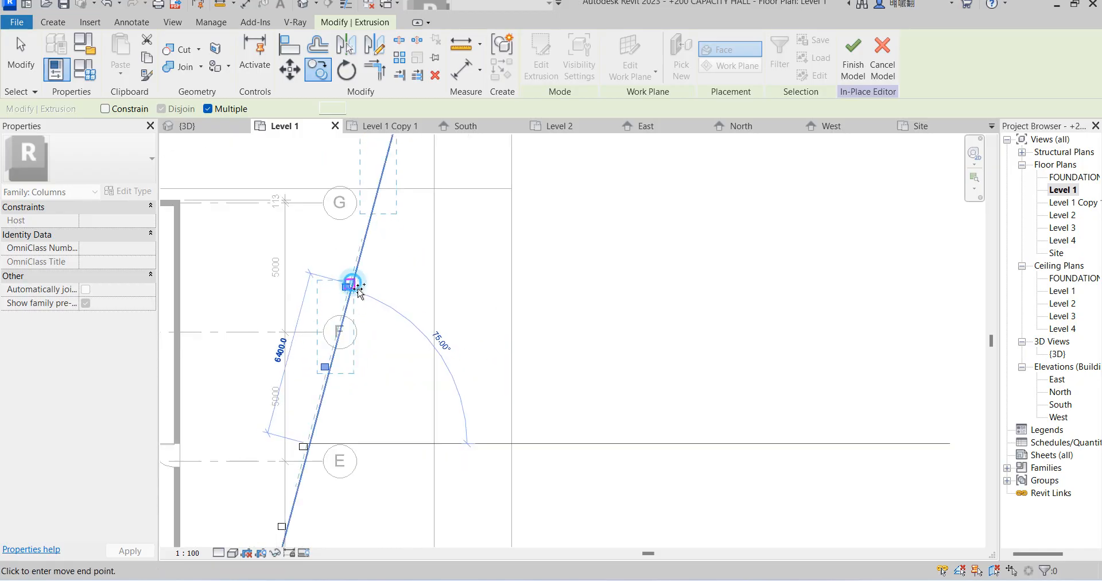
pyautogui.scroll(-4, 362, 293)
pyautogui.scroll(5, 370, 288)
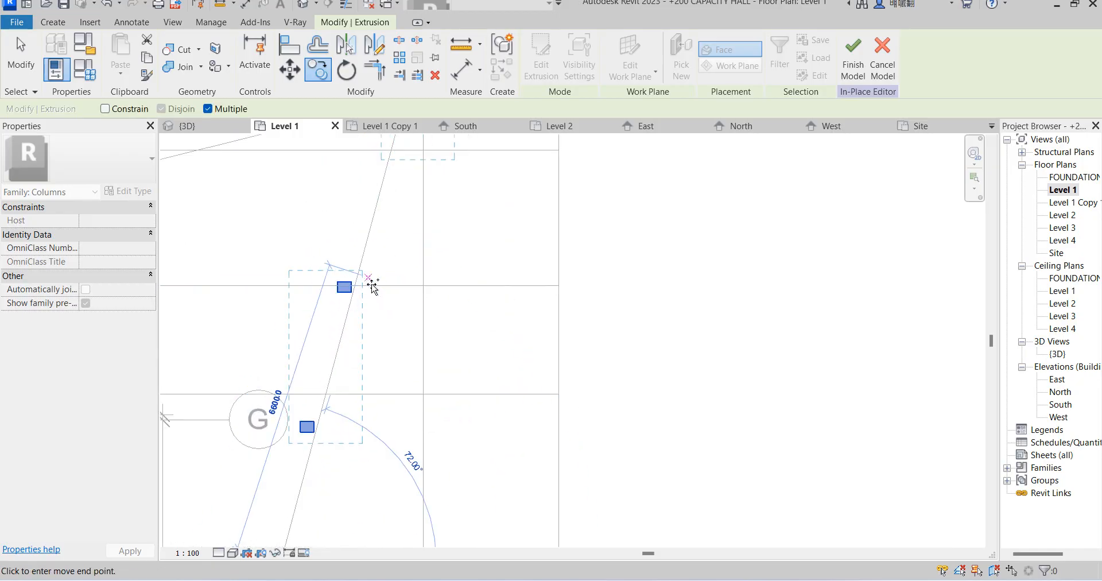
pyautogui.scroll(-2, 458, 421)
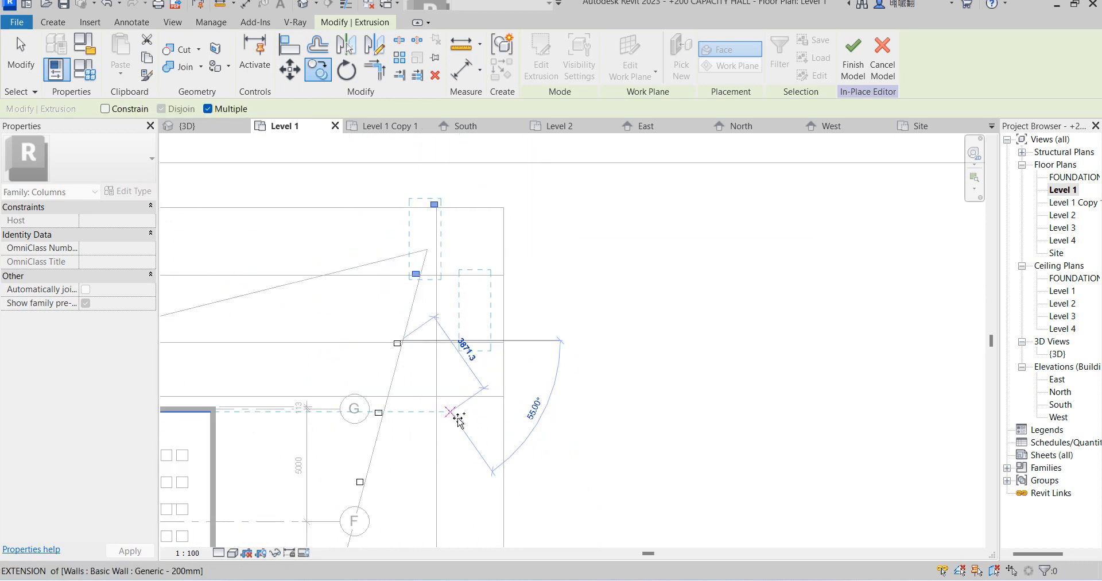
pyautogui.click(453, 417)
pyautogui.scroll(2, 423, 290)
pyautogui.click(374, 238)
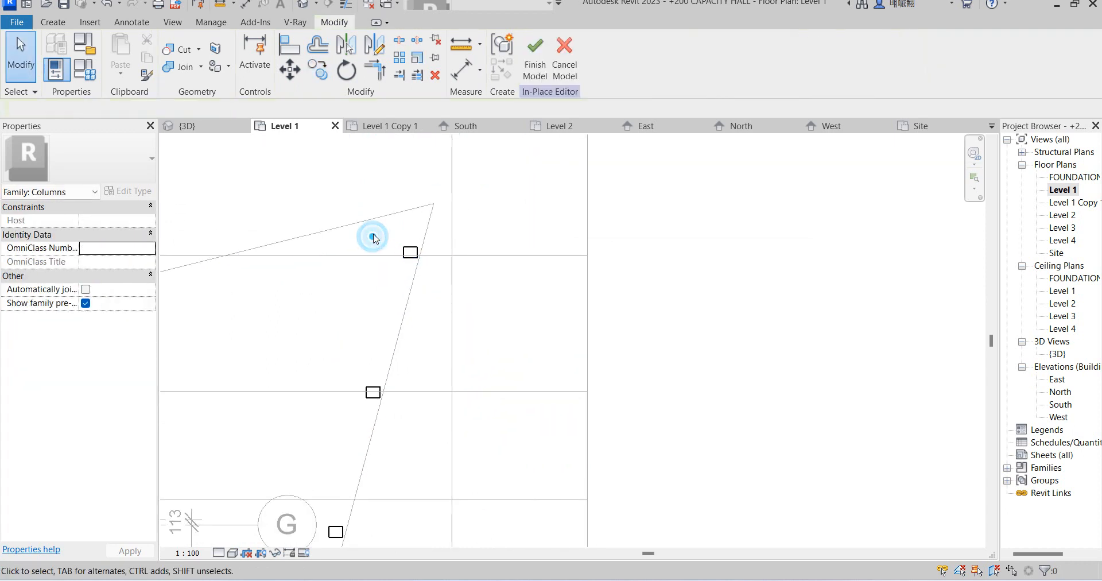
# Move the column nearest the slab's northeast tip inward to the northwest, clear of the slanted east edge.
pyautogui.click(410, 253)
pyautogui.scroll(3, 400, 248)
pyautogui.moveTo(424, 259); pyautogui.dragTo(384, 215)
pyautogui.scroll(-2, 396, 296)
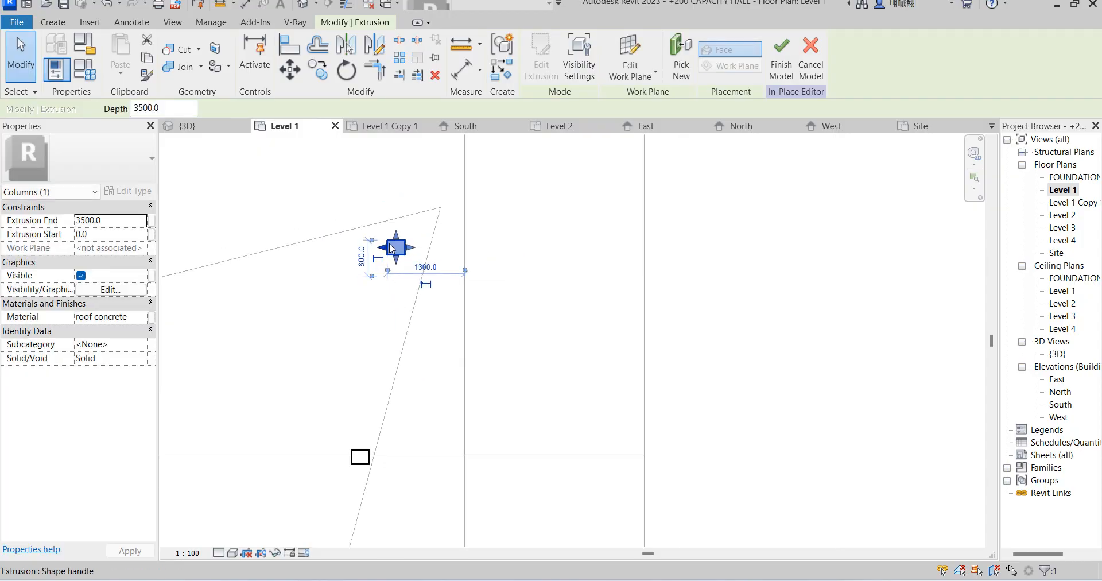
pyautogui.scroll(2, 392, 248)
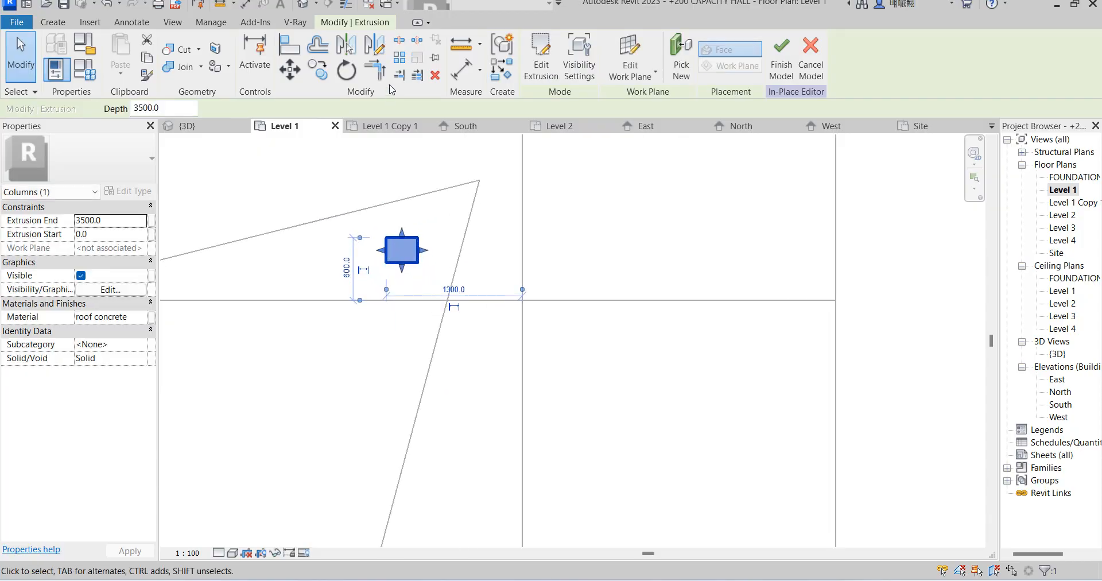
# Edit the northeast tip column's extrusion profile, offsetting all four sides outward by 150 mm, and finish the edit.
pyautogui.click(541, 65)
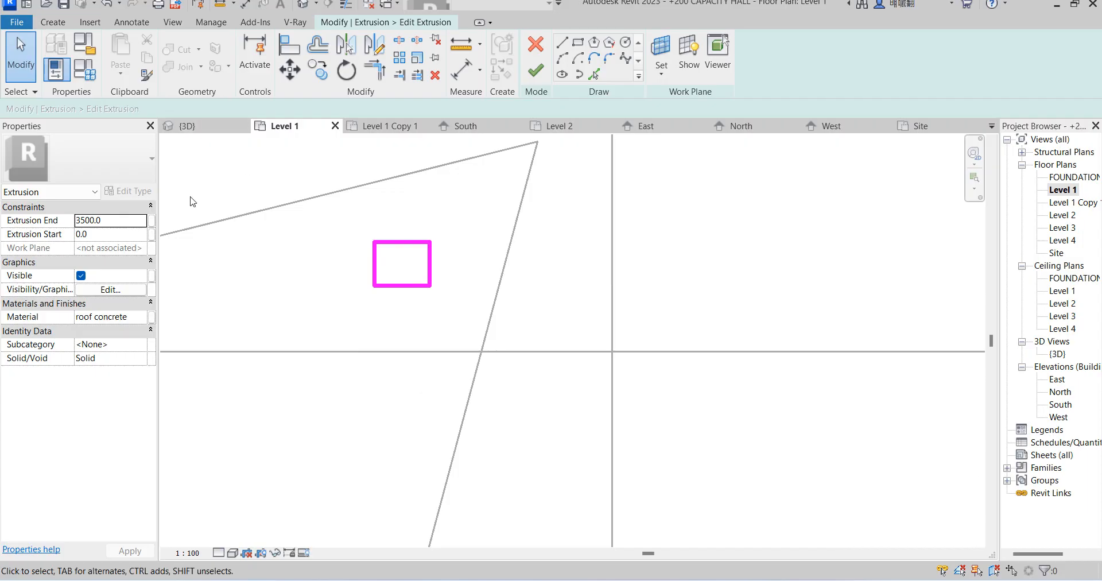
pyautogui.click(317, 45)
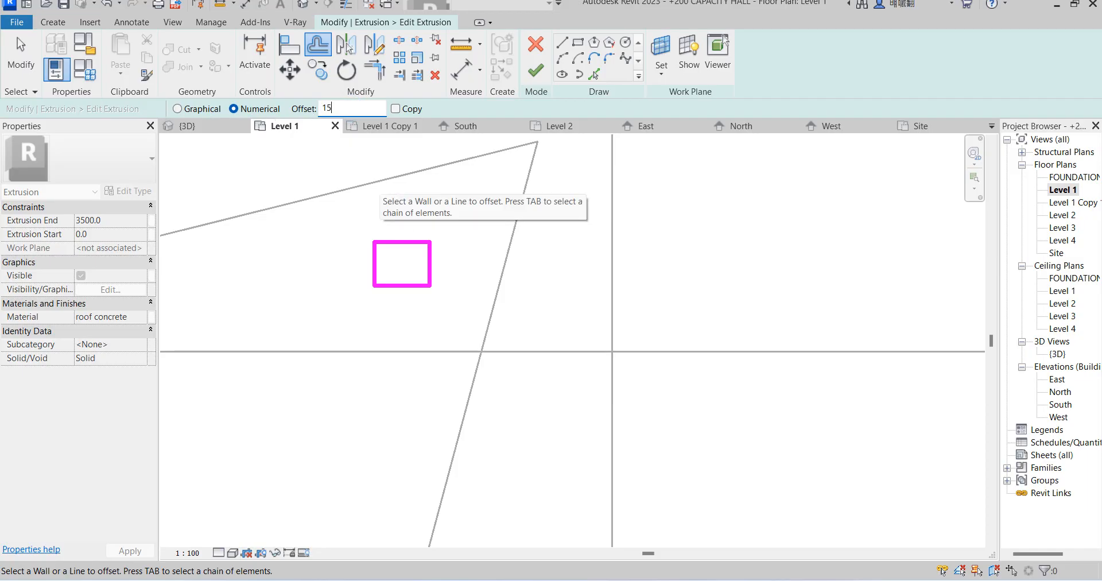
pyautogui.click(401, 243)
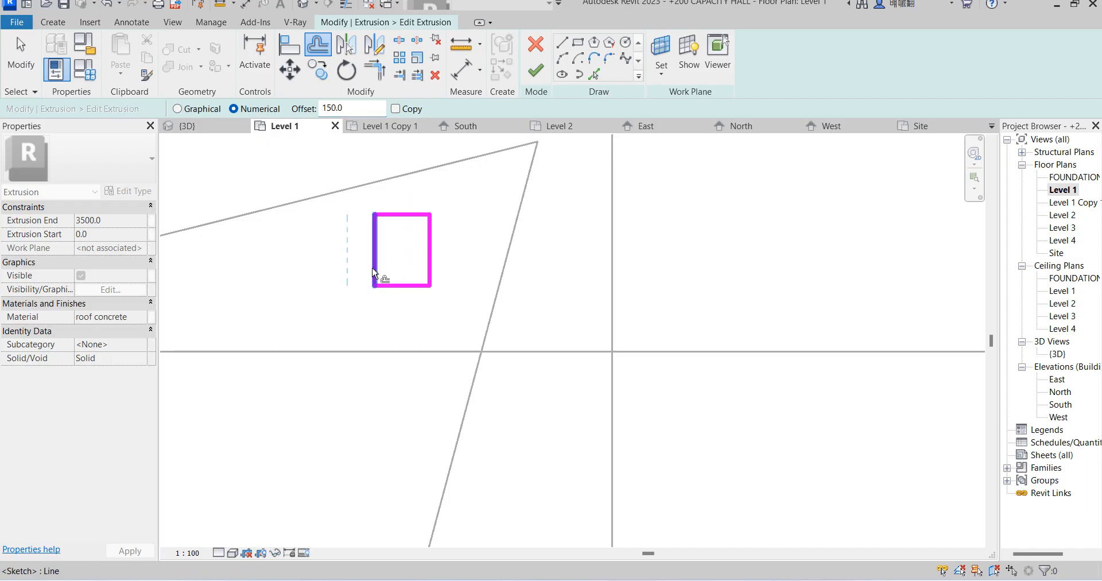
pyautogui.click(374, 269)
pyautogui.click(402, 296)
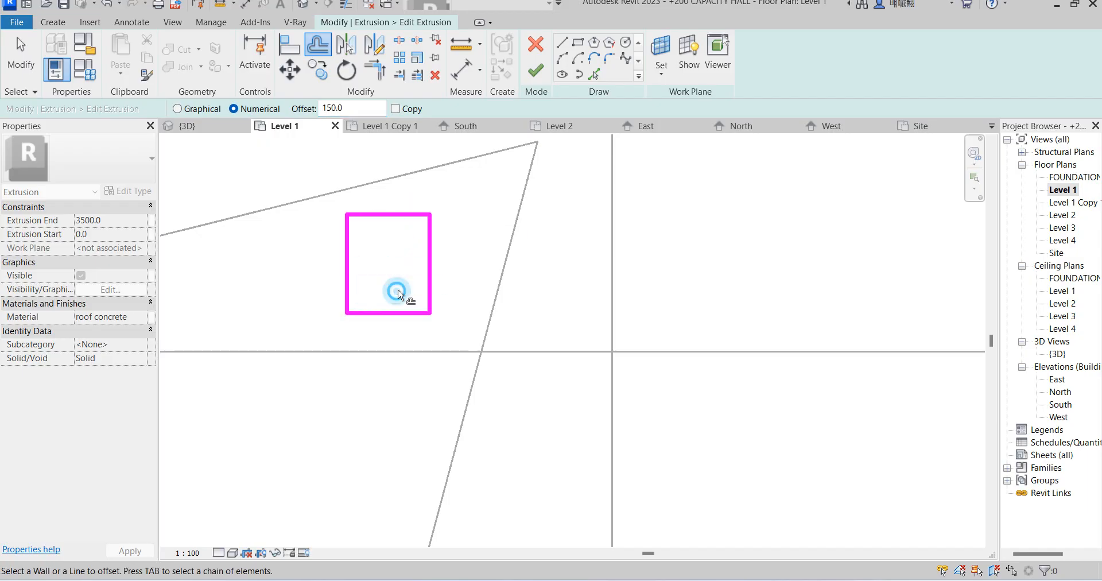
pyautogui.click(438, 275)
pyautogui.click(537, 71)
pyautogui.scroll(-3, 790, 298)
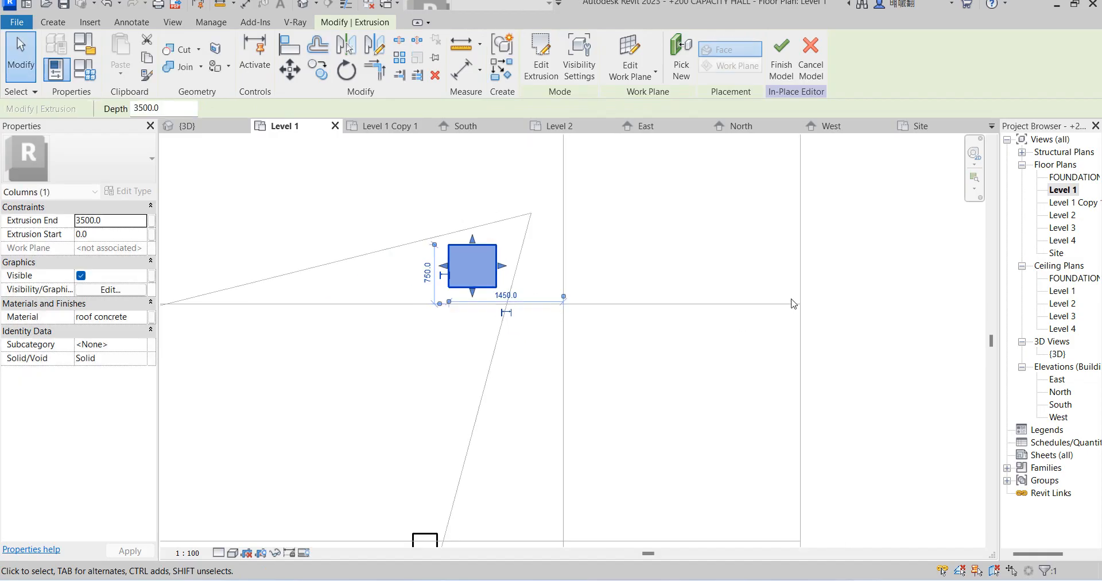
pyautogui.click(733, 260)
# In the 3D view, stretch the column standing beyond the slab's northeast tip to an extrusion end of about 5591 mm and start of about -2884 mm.
pyautogui.doubleClick(1059, 354)
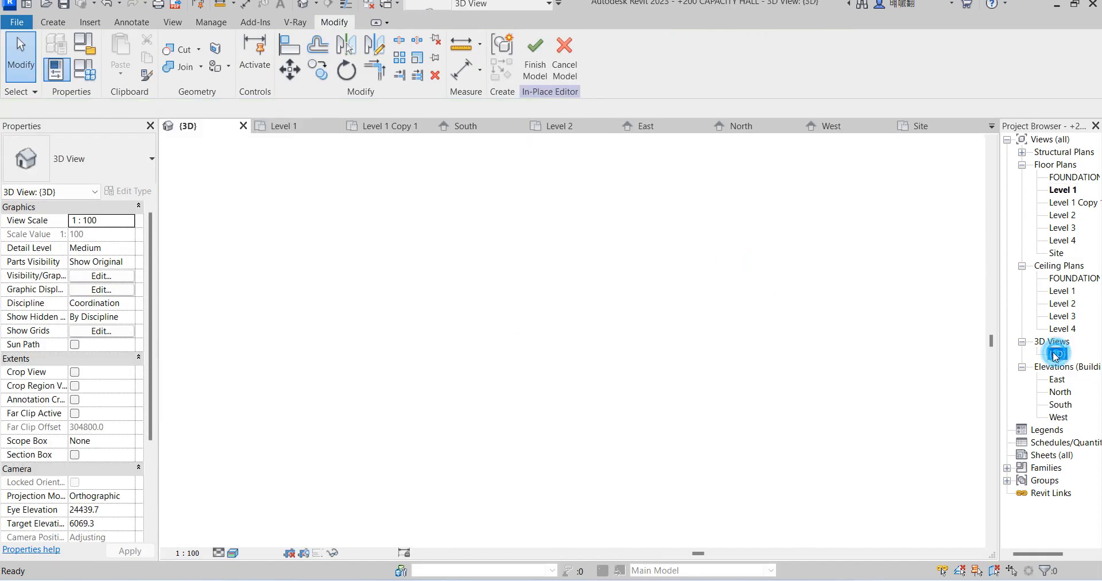
pyautogui.scroll(-2, 854, 338)
pyautogui.scroll(5, 752, 367)
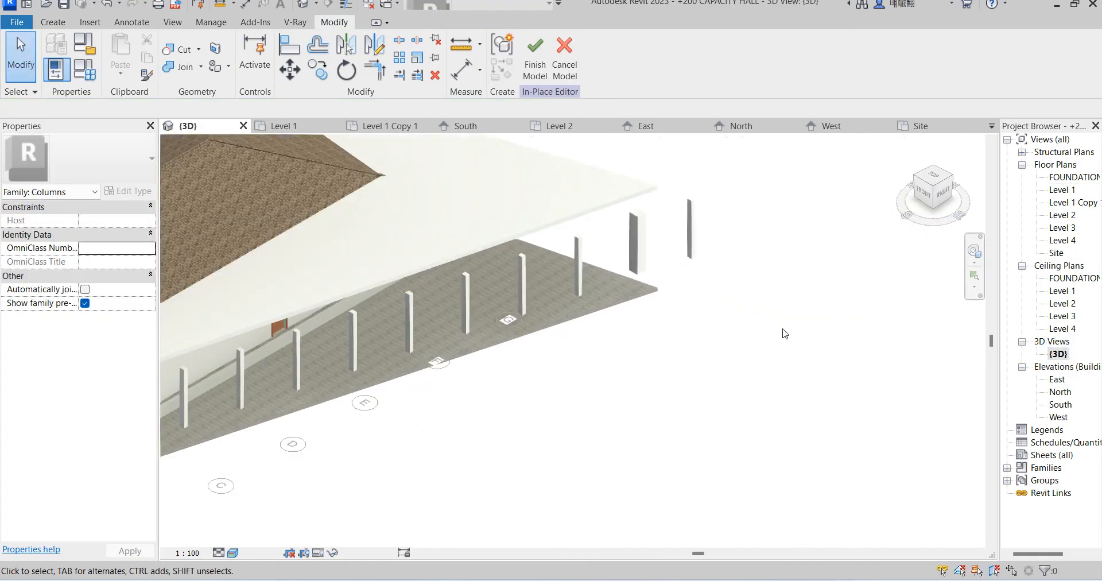
pyautogui.click(678, 224)
pyautogui.scroll(-3, 676, 224)
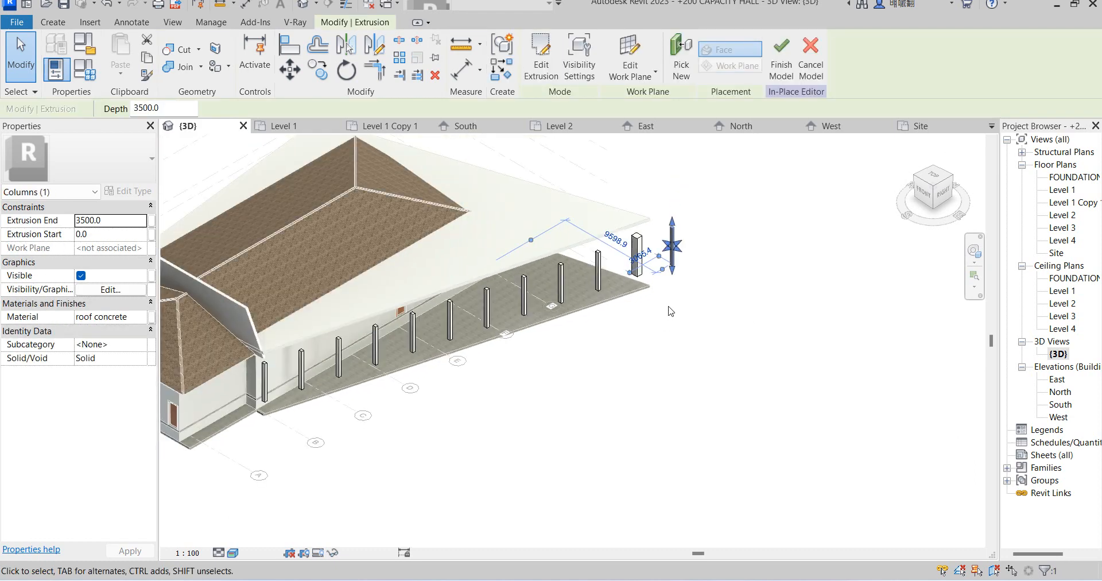
pyautogui.scroll(3, 675, 224)
pyautogui.moveTo(674, 223); pyautogui.dragTo(672, 179)
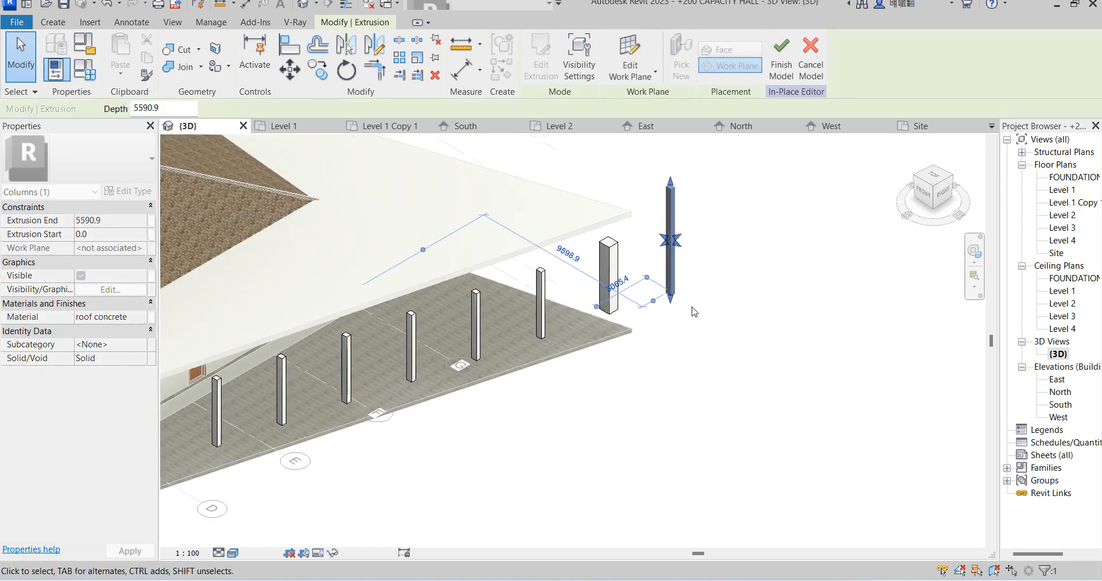
pyautogui.moveTo(672, 299); pyautogui.dragTo(687, 355)
pyautogui.click(707, 413)
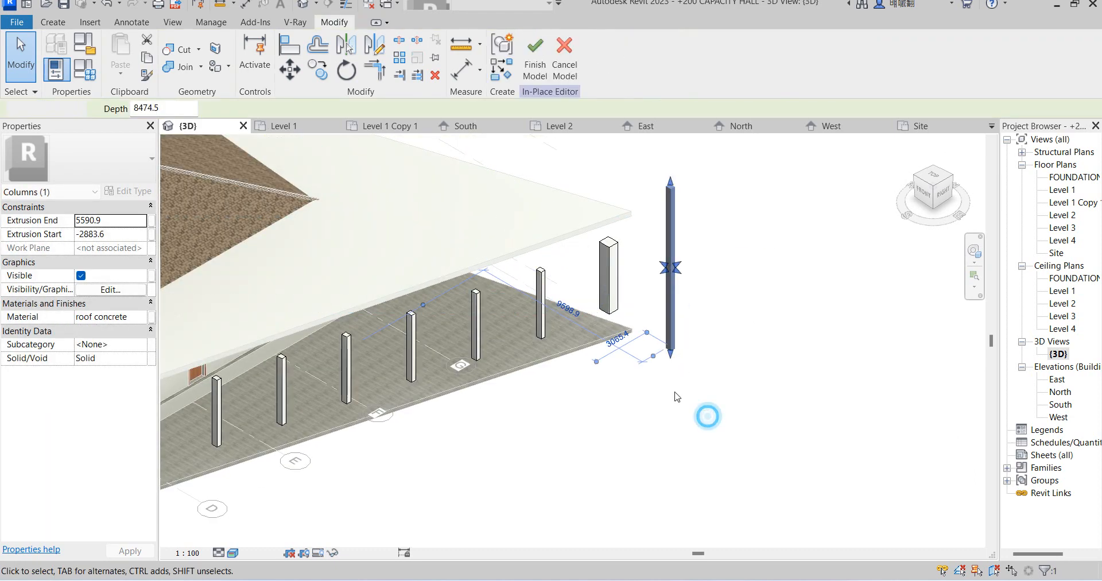
pyautogui.click(676, 350)
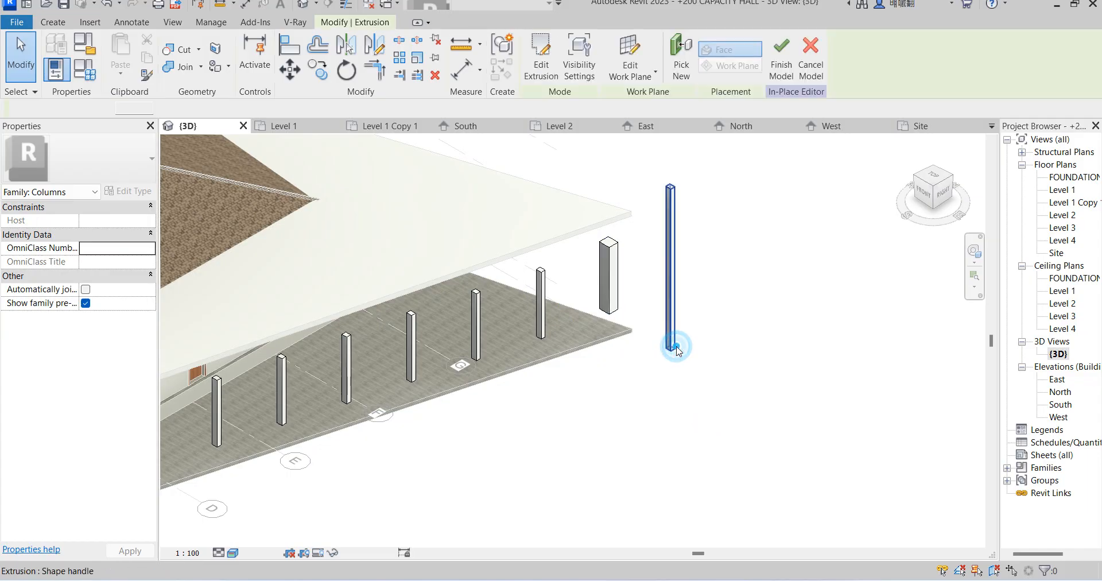
pyautogui.scroll(-4, 592, 297)
pyautogui.moveTo(278, 323); pyautogui.dragTo(832, 439, button='middle')
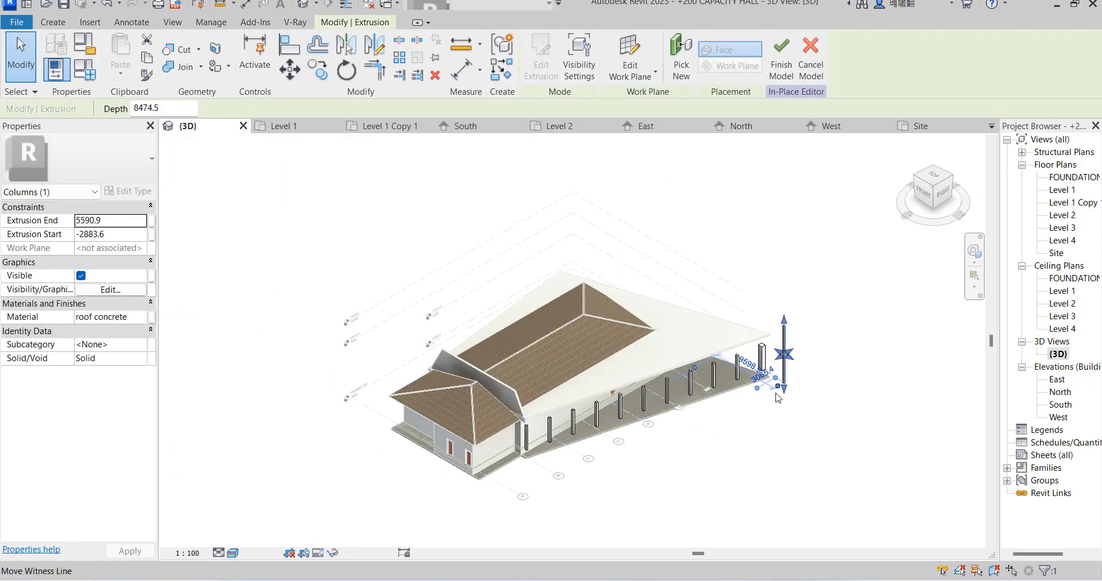
# Remove the thin column beyond the slab's northeast tip and stretch the enlarged corner column above the roof slab and below the floor slab.
pyautogui.click(781, 425)
pyautogui.scroll(5, 763, 345)
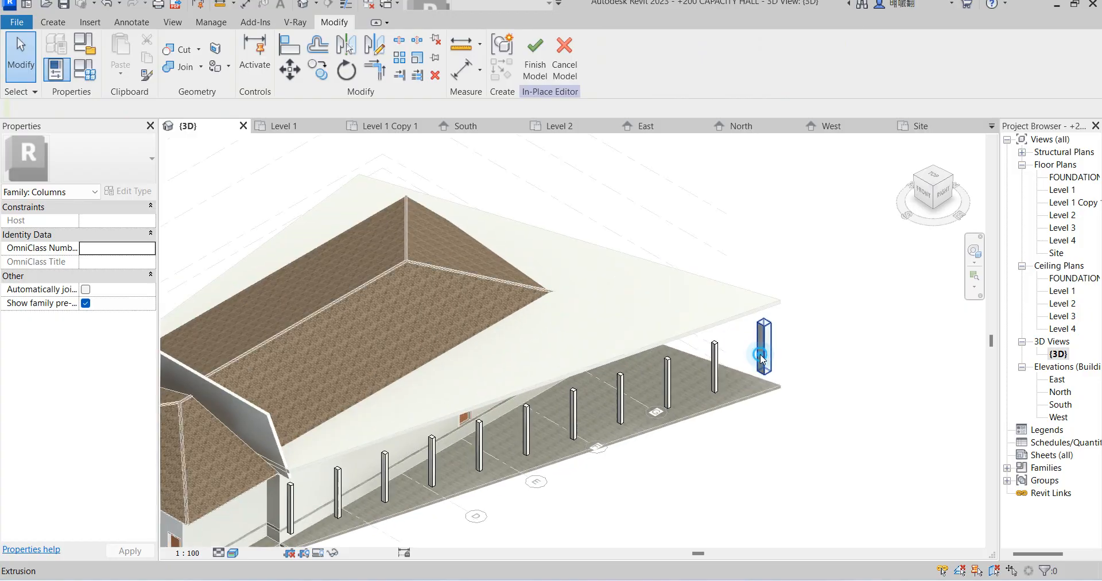
pyautogui.click(764, 329)
pyautogui.moveTo(769, 313); pyautogui.dragTo(775, 257)
pyautogui.moveTo(770, 421); pyautogui.dragTo(782, 476)
pyautogui.click(812, 512)
pyautogui.scroll(-5, 813, 513)
pyautogui.scroll(4, 782, 411)
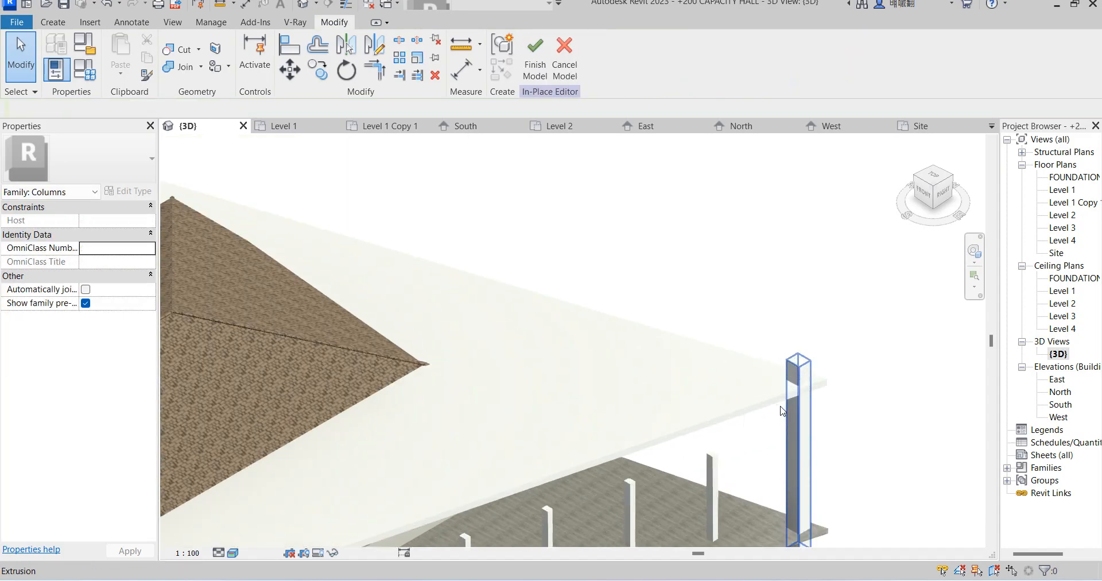
pyautogui.scroll(-5, 782, 411)
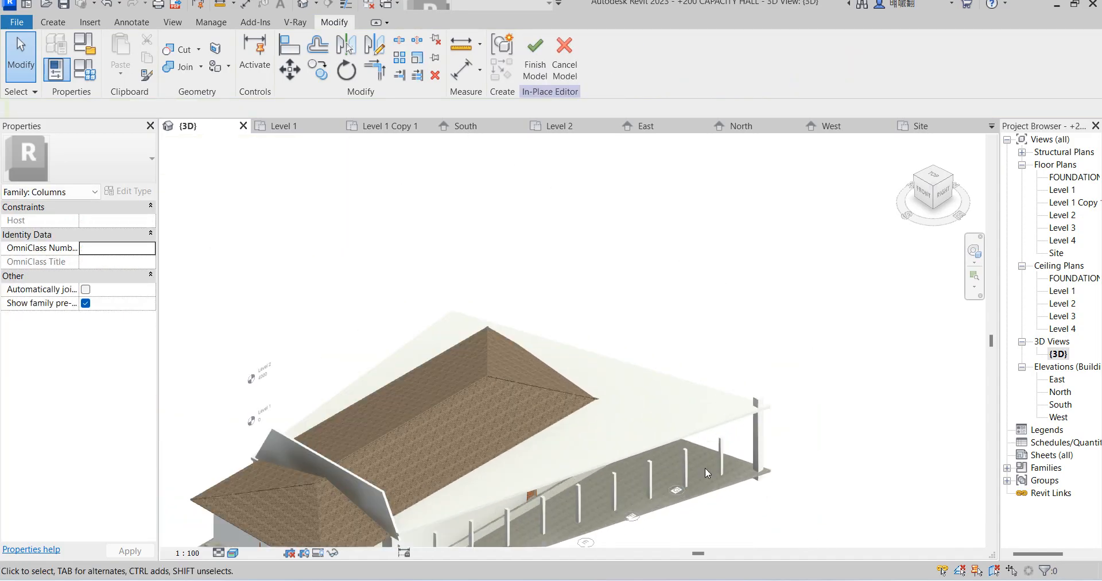
# Stretch the top of the column beside the enlarged corner column up through the roof slab, to an extrusion end of about 5158 mm.
pyautogui.scroll(4, 716, 434)
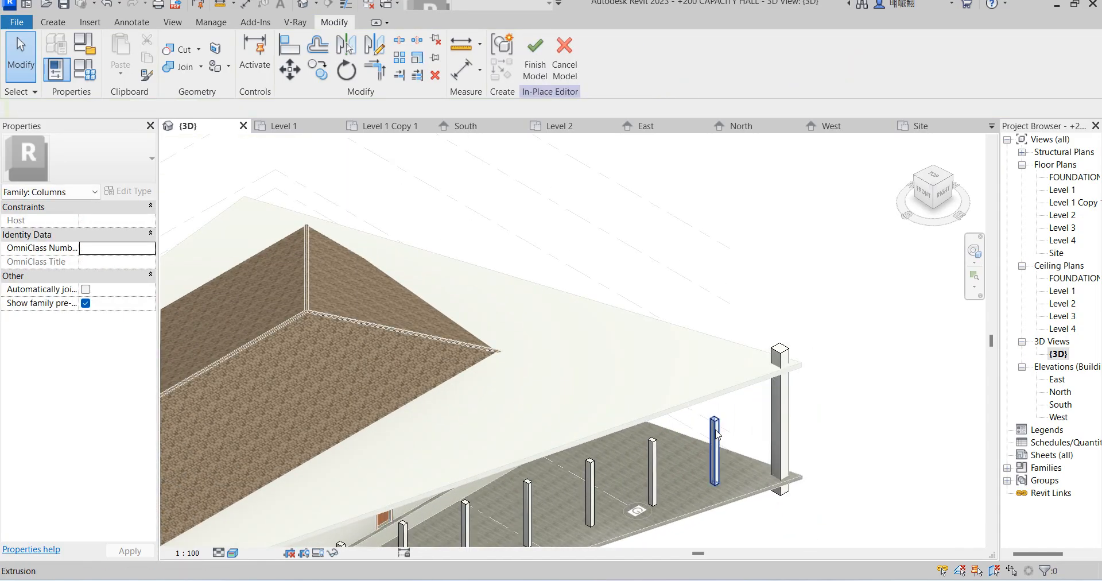
pyautogui.click(717, 428)
pyautogui.scroll(2, 717, 425)
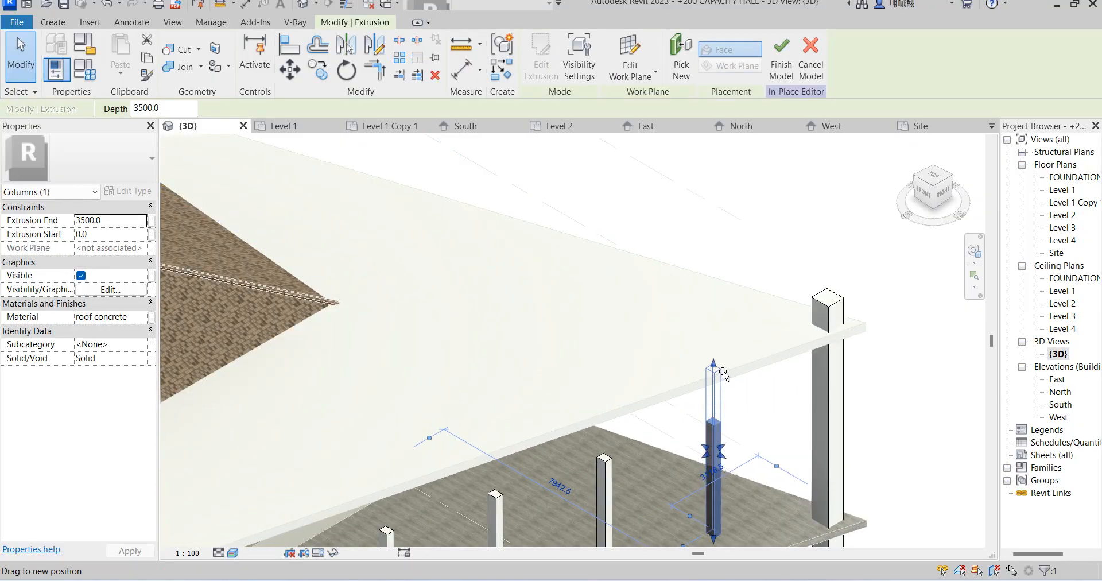
pyautogui.moveTo(728, 350); pyautogui.dragTo(728, 350)
pyautogui.moveTo(721, 433); pyautogui.dragTo(720, 434)
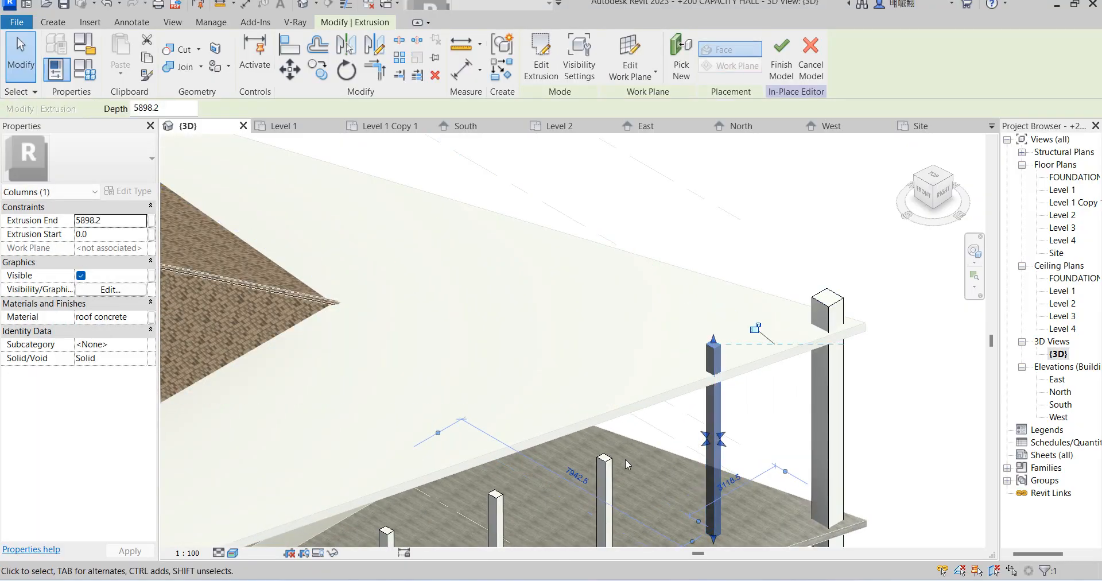
pyautogui.moveTo(711, 344); pyautogui.dragTo(717, 367)
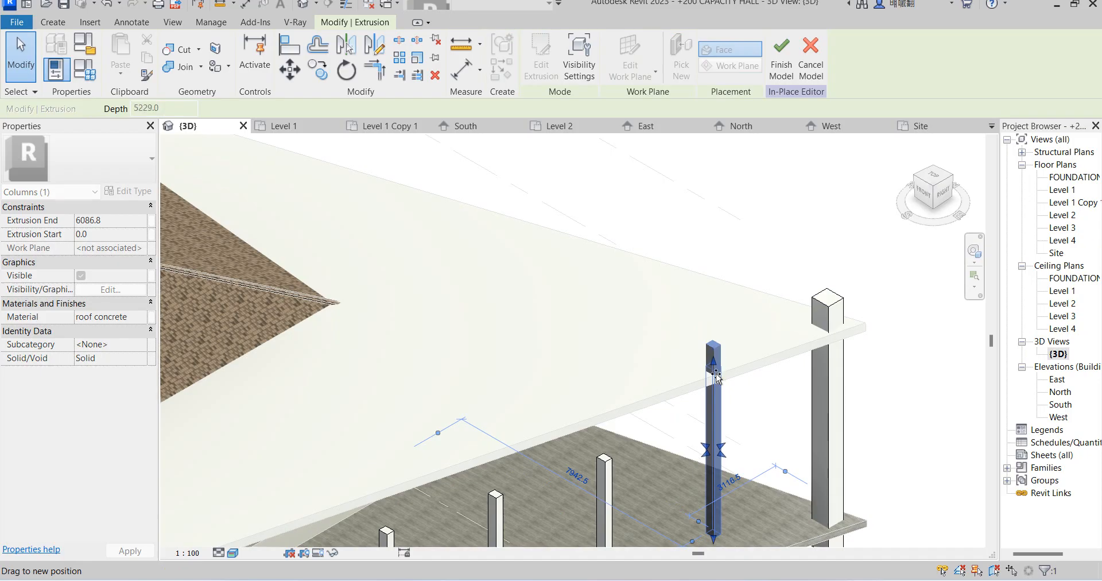
pyautogui.press('Escape')
pyautogui.scroll(-5, 838, 384)
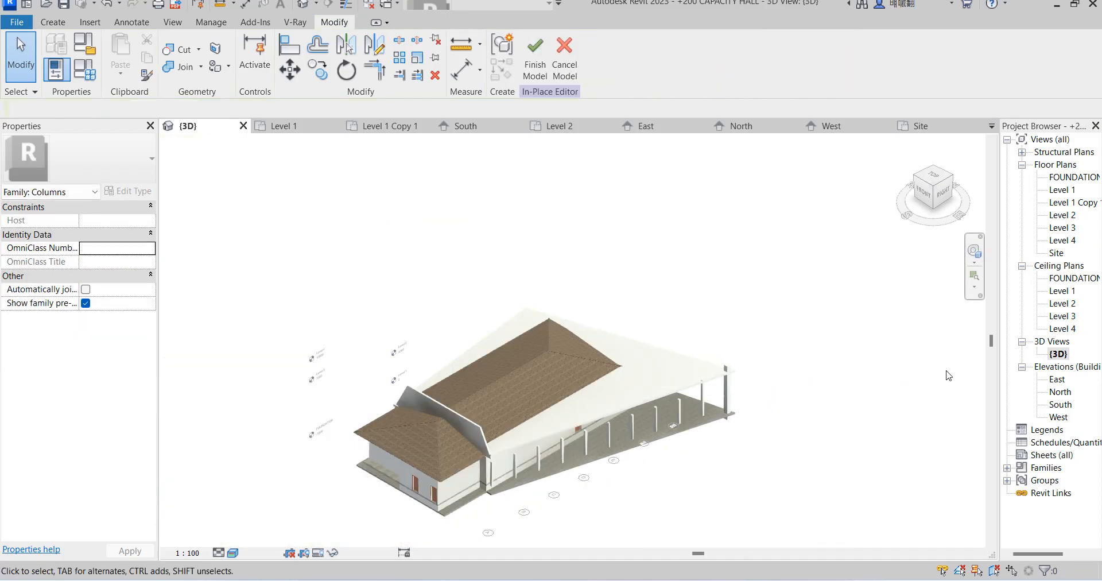
# In the South elevation, extend the base of the column beside the corner column down to the foundation level at -1000.
pyautogui.doubleClick(1061, 392)
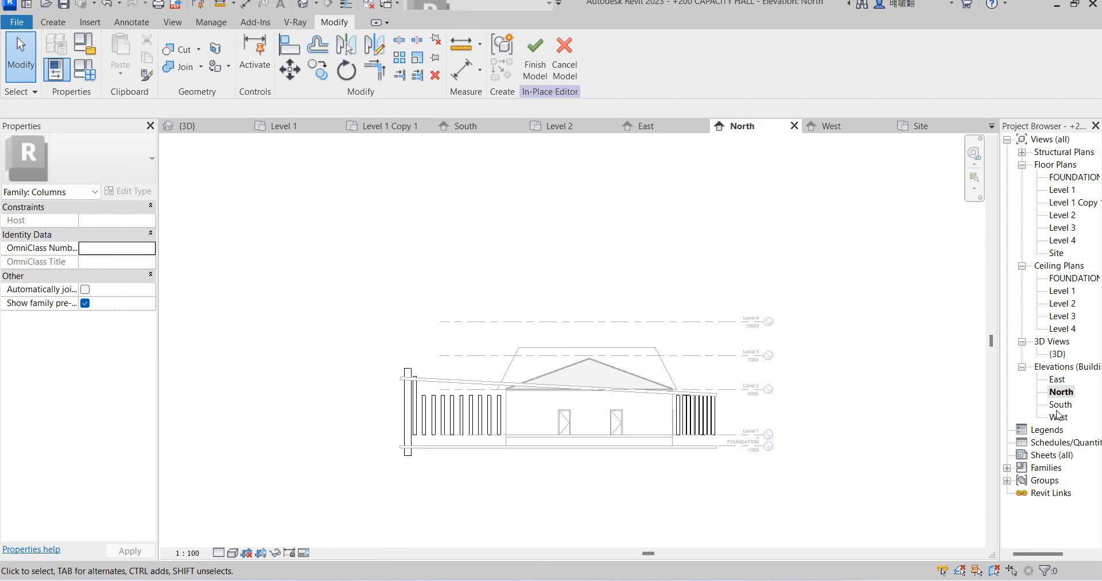
pyautogui.doubleClick(1060, 405)
pyautogui.scroll(5, 660, 385)
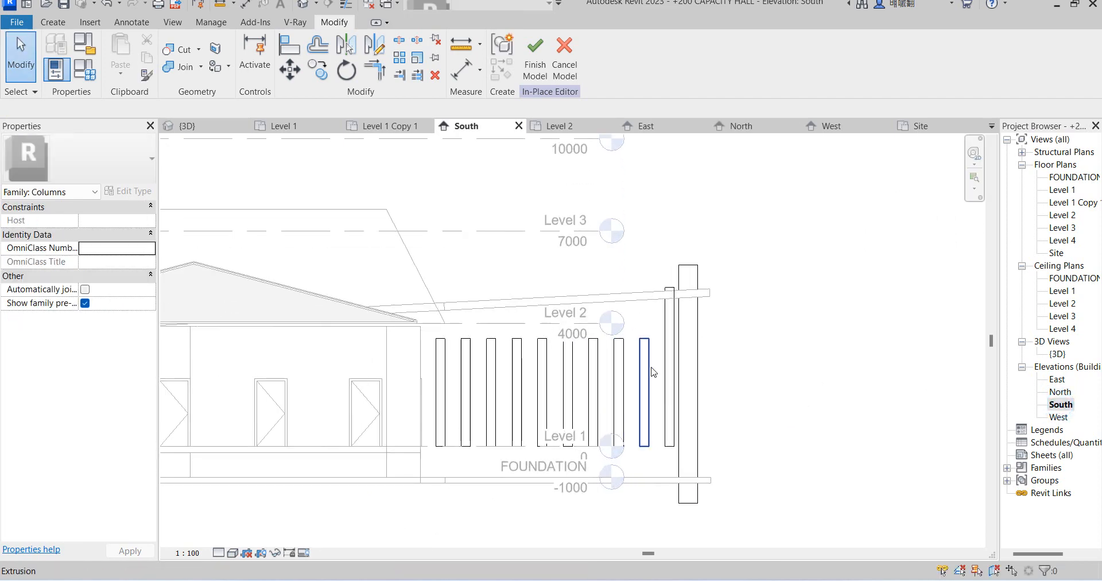
pyautogui.click(670, 314)
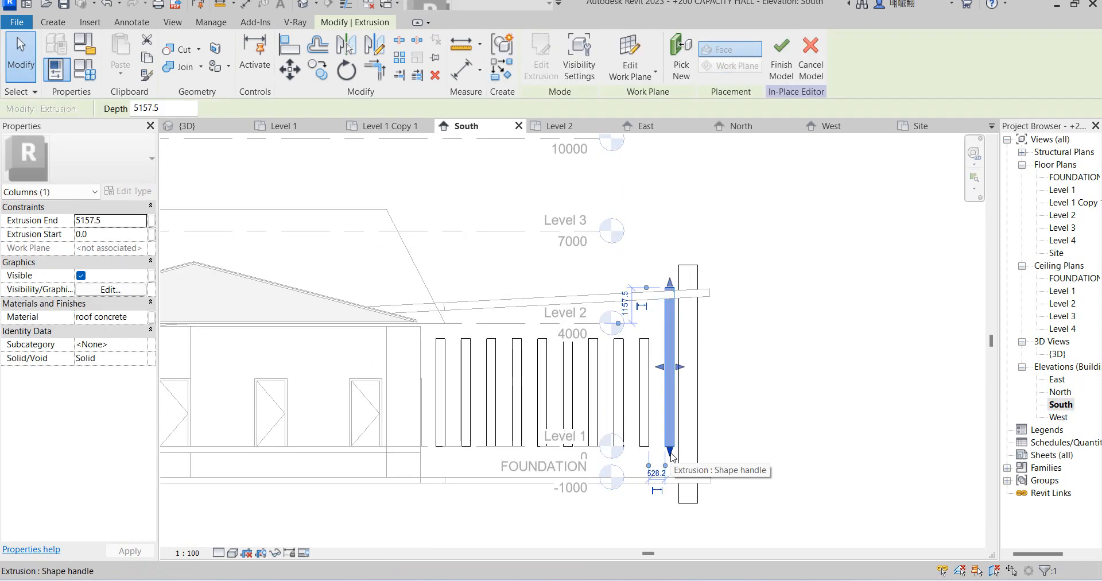
pyautogui.click(690, 444)
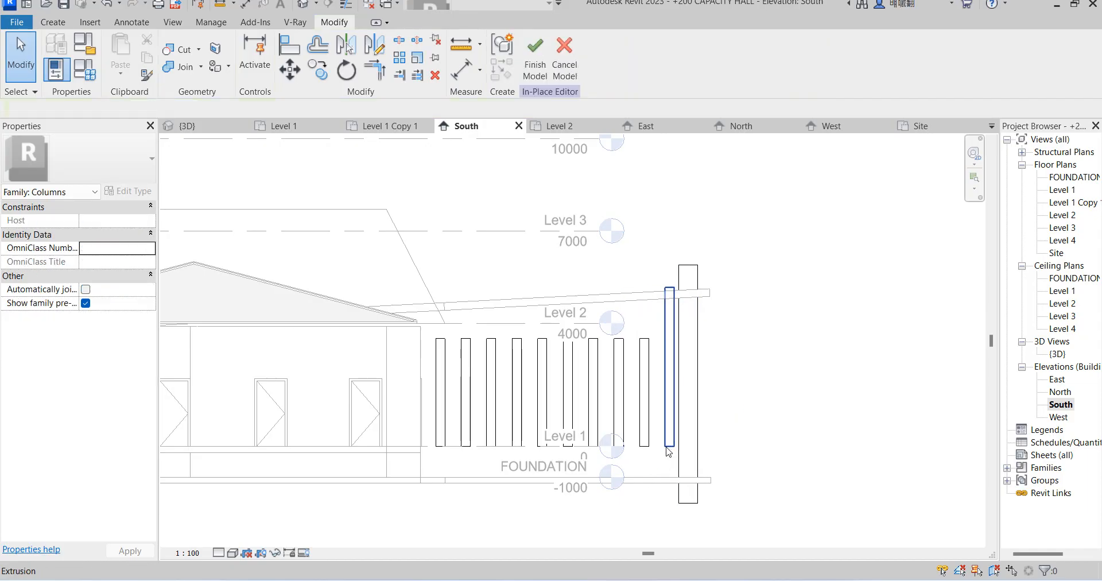
pyautogui.scroll(2, 666, 448)
pyautogui.click(667, 446)
pyautogui.moveTo(672, 453); pyautogui.dragTo(662, 486)
# Align the bases of the remaining columns in the east row with the top of the foundation floor slab.
pyautogui.click(297, 50)
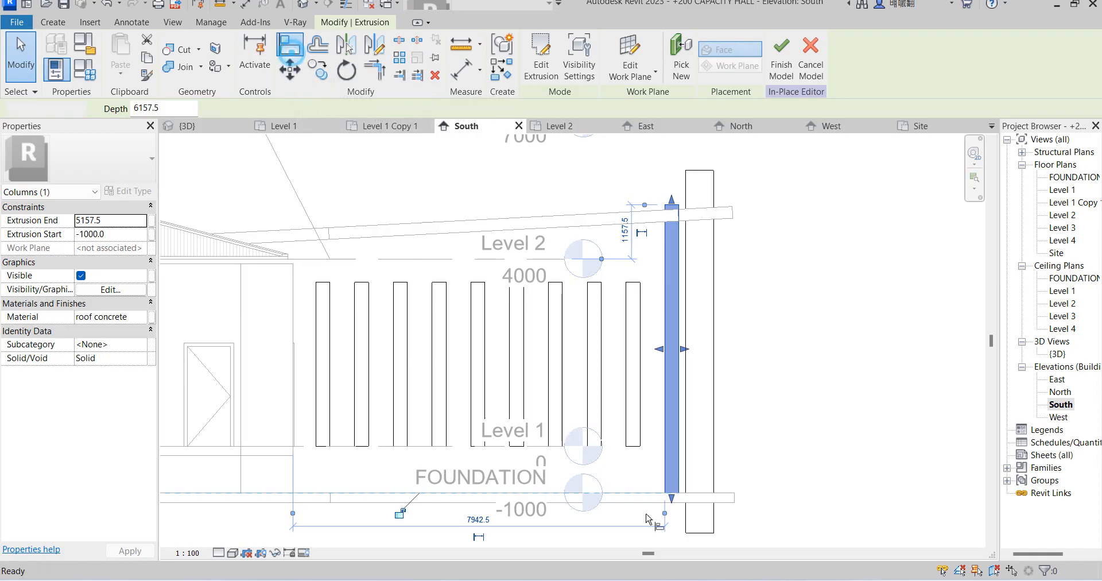
pyautogui.click(631, 492)
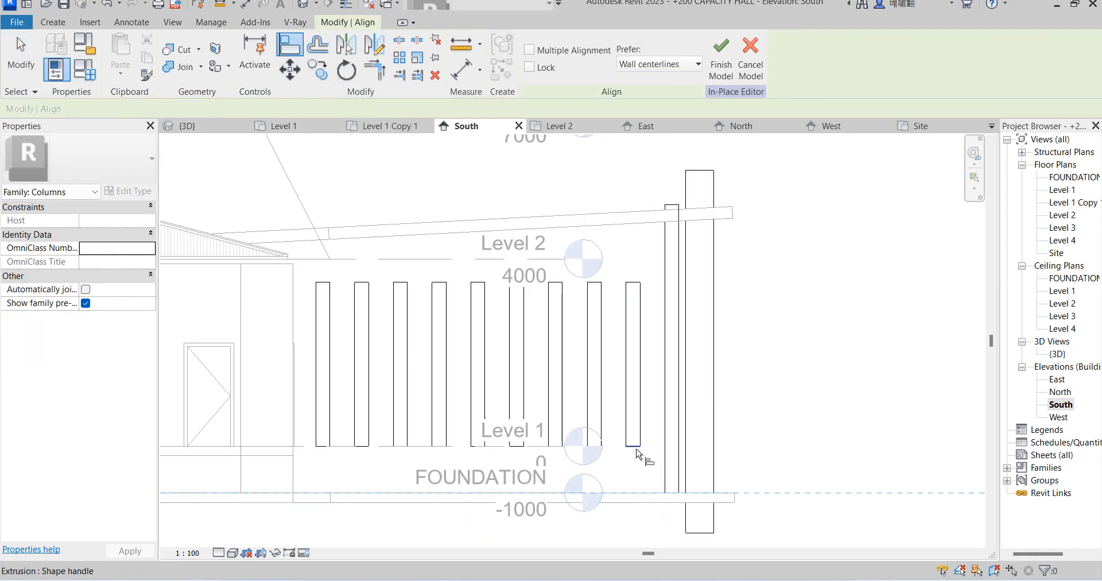
pyautogui.click(635, 447)
pyautogui.click(617, 493)
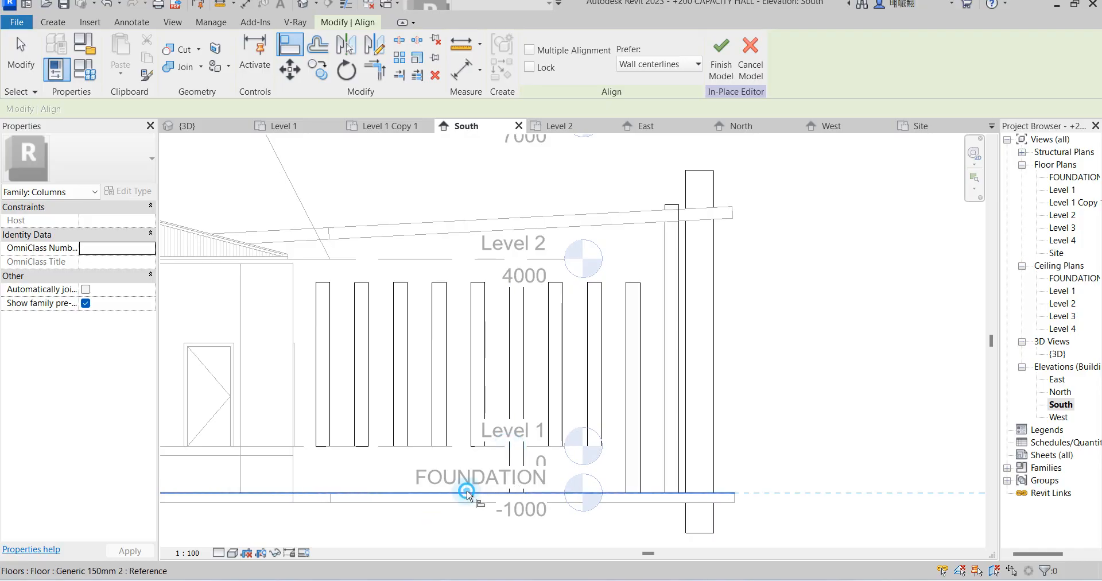
pyautogui.click(473, 446)
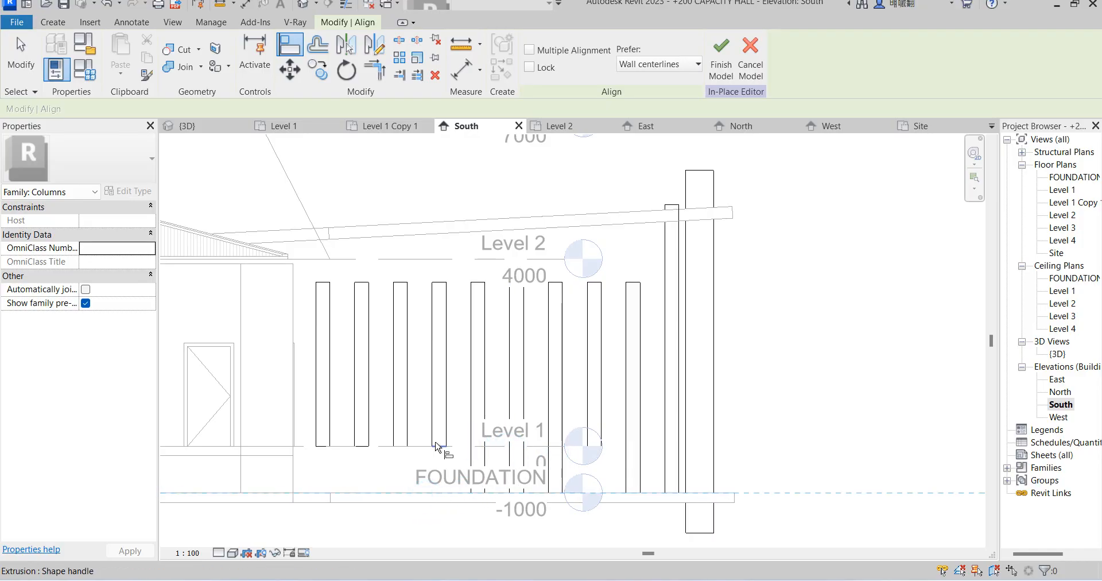
pyautogui.click(400, 450)
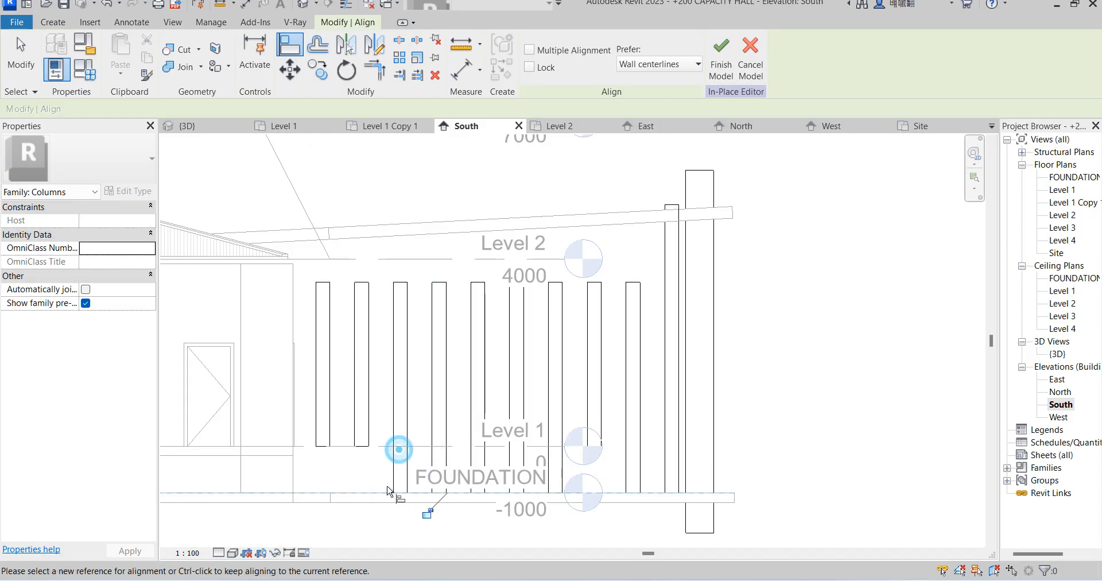
pyautogui.click(383, 492)
pyautogui.click(363, 450)
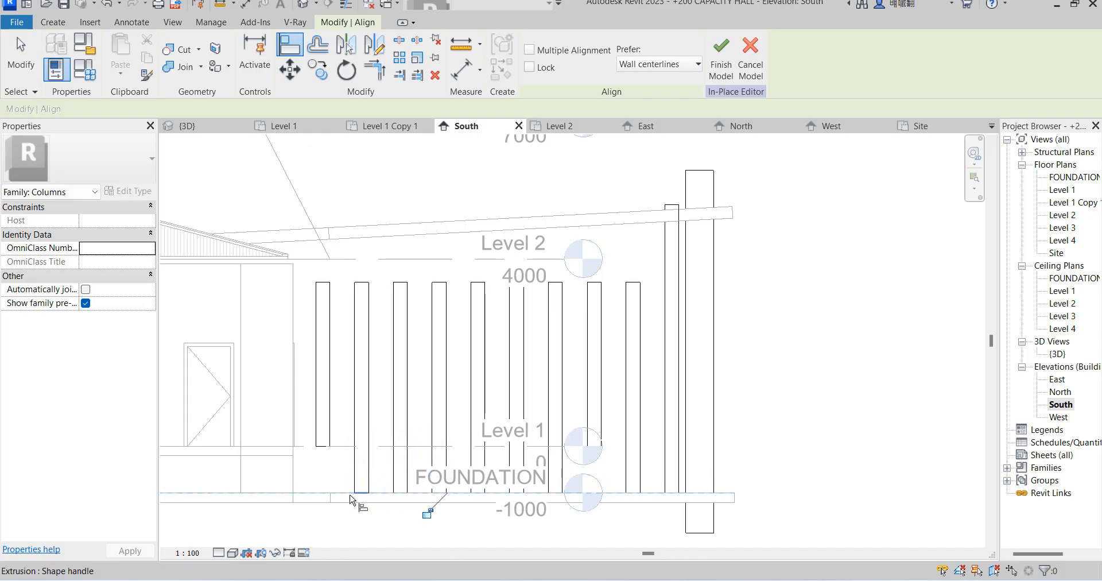
pyautogui.click(325, 447)
# Try to align the top of the east row's westernmost column with the underside of the sloping roof slab.
pyautogui.scroll(-2, 516, 395)
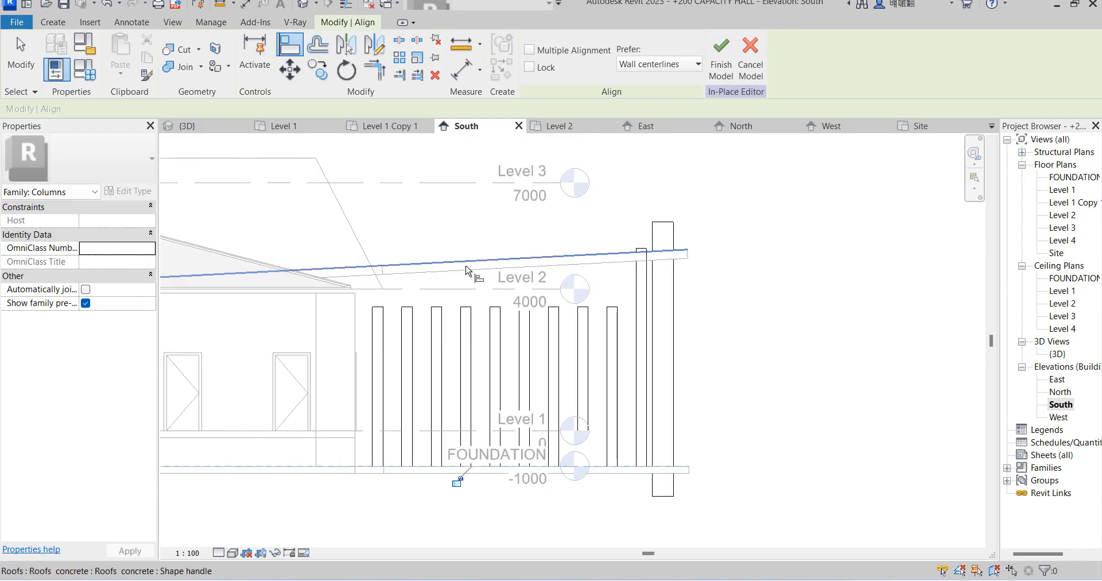
pyautogui.scroll(3, 461, 271)
pyautogui.click(459, 271)
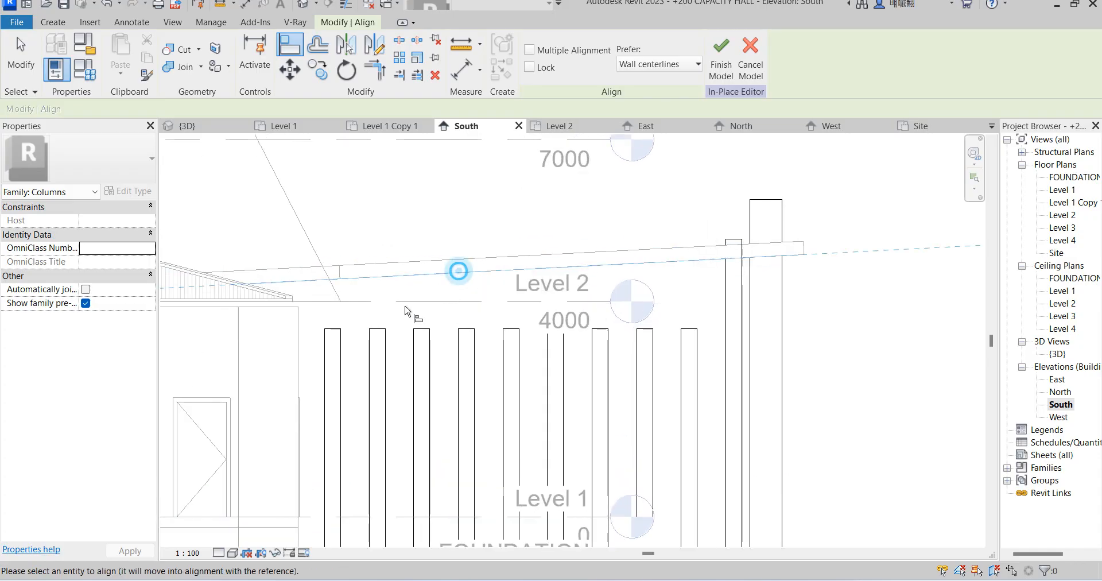
pyautogui.click(330, 330)
pyautogui.press('Escape')
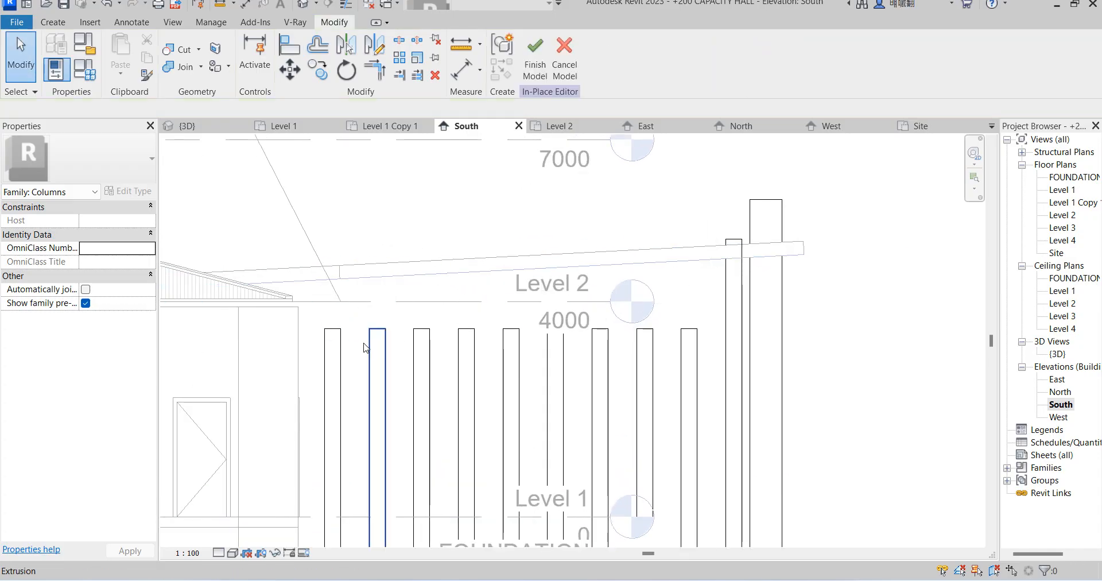
# Stretch the tops of the short columns in the east row up to meet the sloping roof slab.
pyautogui.click(330, 330)
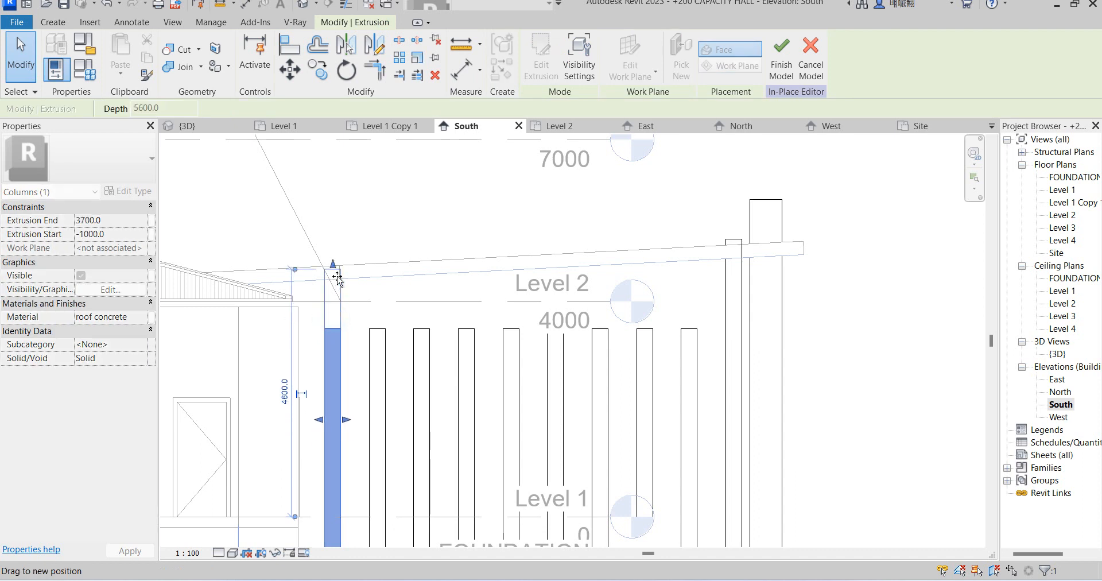
pyautogui.moveTo(337, 281); pyautogui.dragTo(652, 270)
pyautogui.click(679, 341)
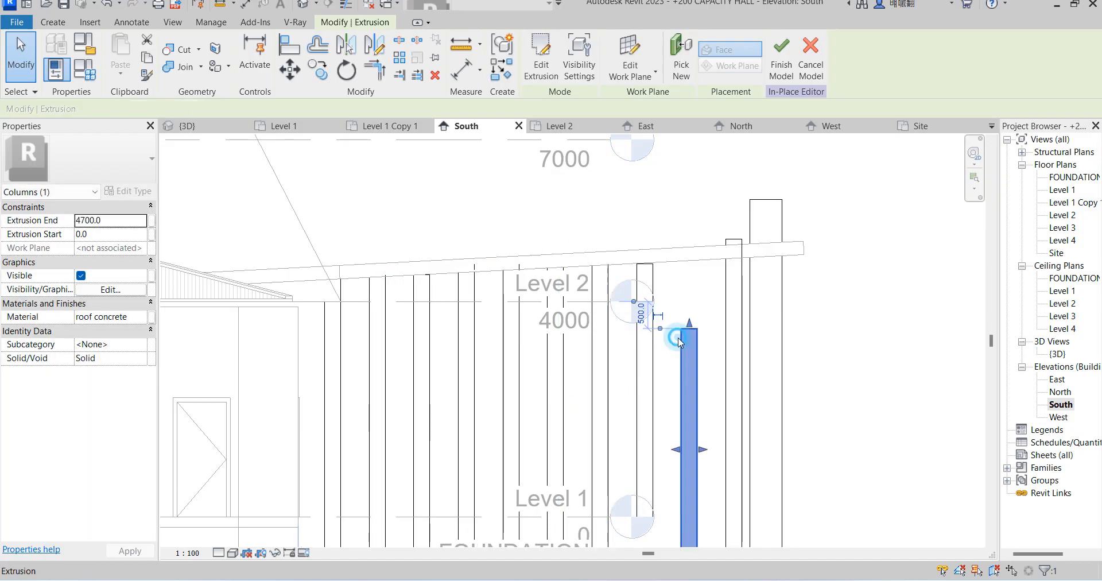
pyautogui.moveTo(689, 325); pyautogui.dragTo(696, 248)
# Lower the top of the column beside the enlarged corner column so it ends within the roof slab.
pyautogui.scroll(-3, 723, 190)
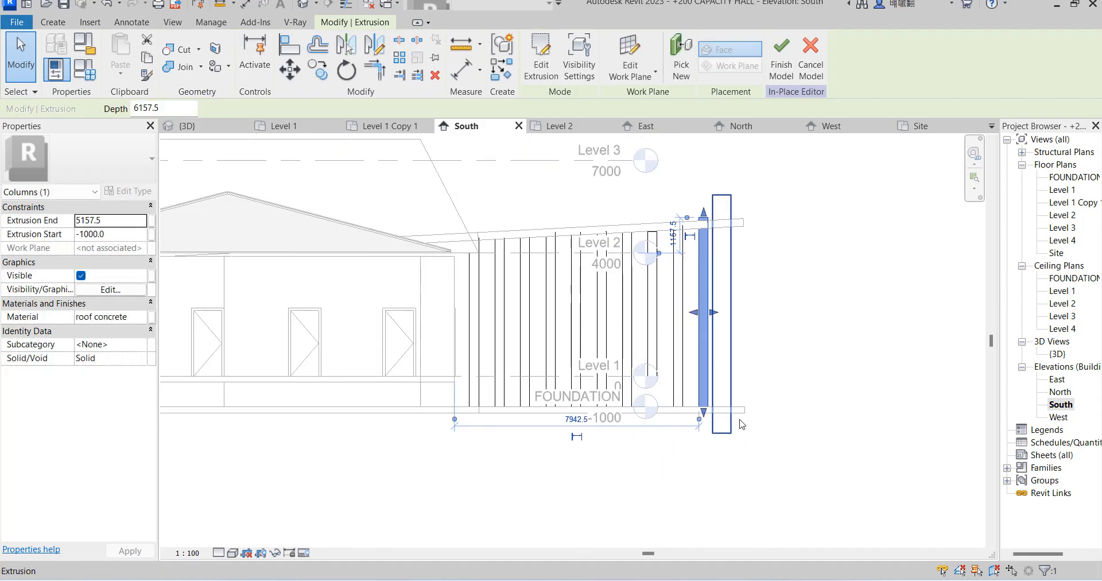
pyautogui.scroll(3, 705, 210)
pyautogui.moveTo(706, 224)
pyautogui.mouseDown()
pyautogui.moveTo(710, 236)
pyautogui.moveTo(704, 218)
pyautogui.mouseUp()
pyautogui.scroll(-3, 814, 278)
pyautogui.click(770, 388)
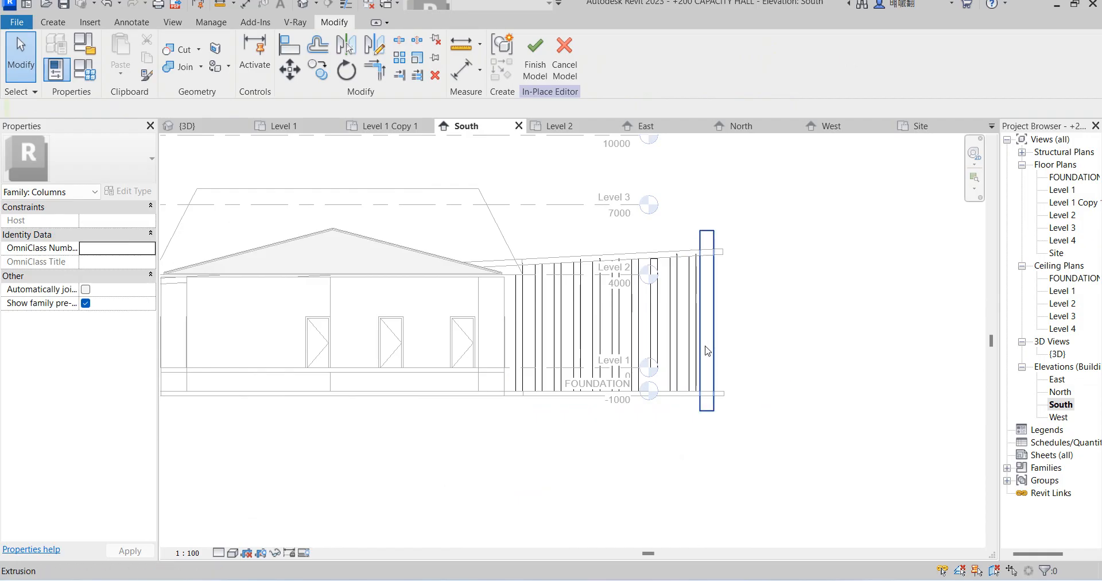
# Stretch the tops of the west row columns nearest the building up into the sloping roof slab.
pyautogui.scroll(-2, 705, 347)
pyautogui.scroll(5, 375, 312)
pyautogui.click(407, 337)
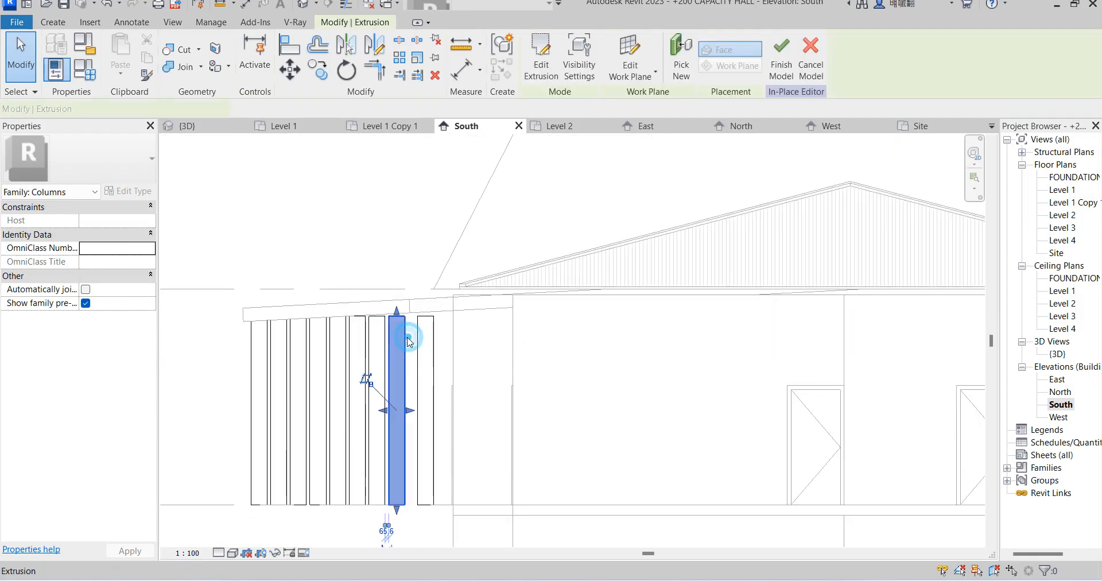
pyautogui.scroll(2, 409, 342)
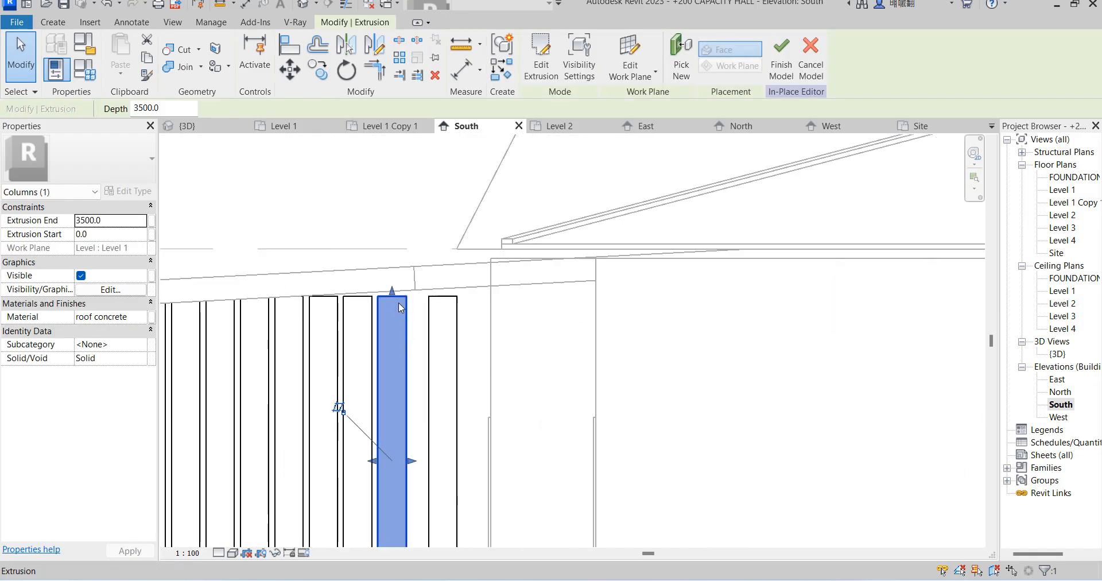
pyautogui.click(435, 317)
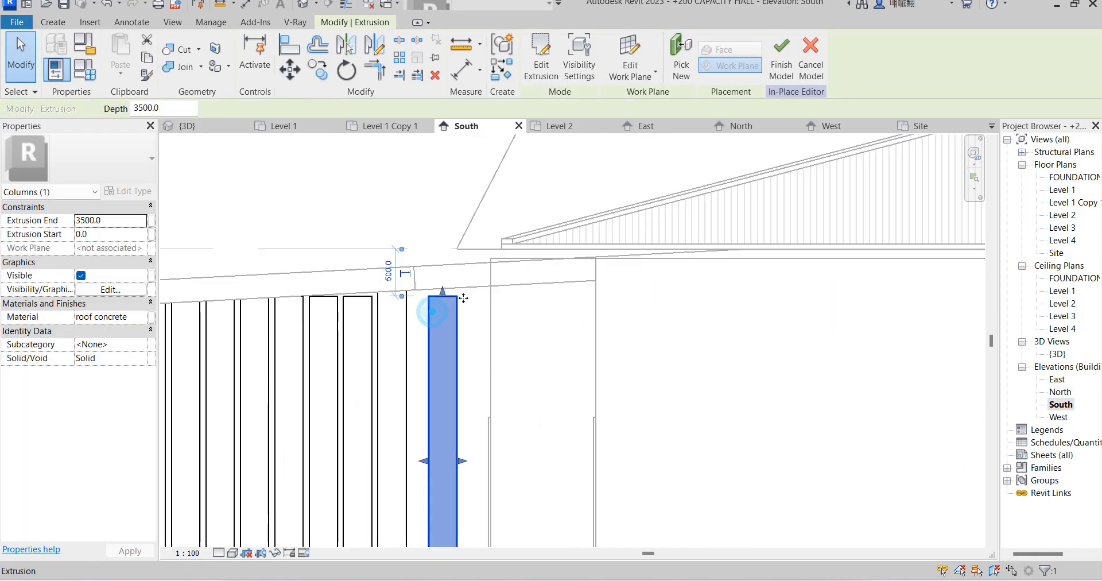
pyautogui.click(371, 304)
pyautogui.click(330, 297)
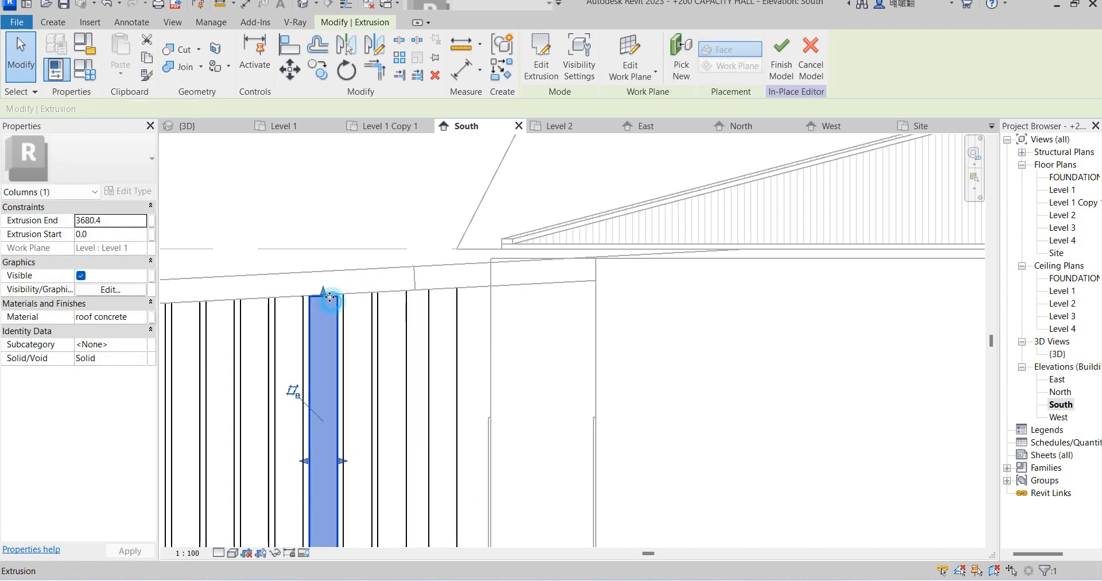
pyautogui.click(291, 305)
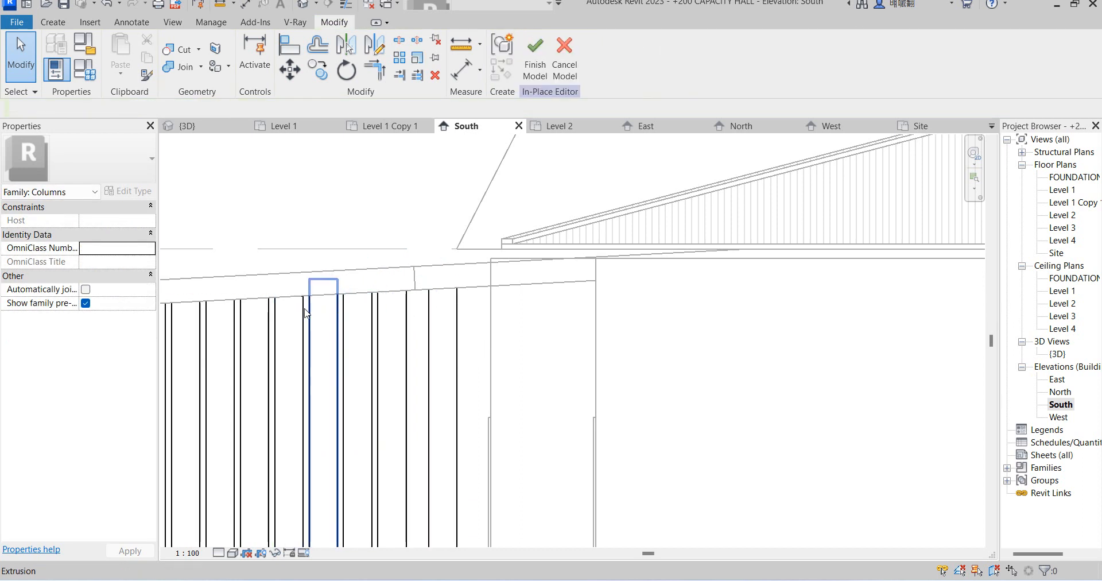
pyautogui.click(308, 313)
pyautogui.click(298, 312)
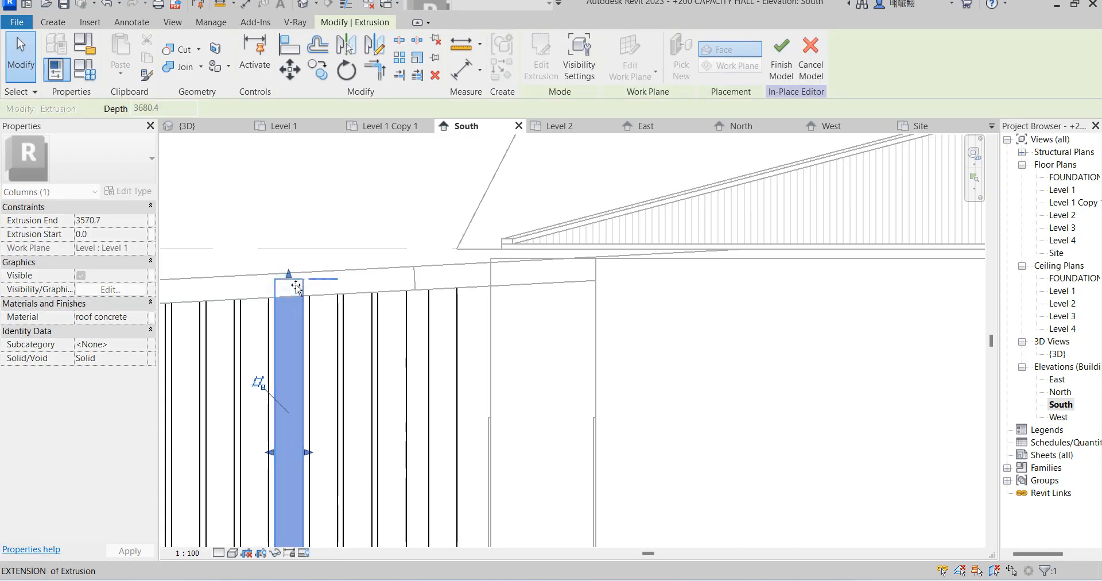
pyautogui.scroll(-4, 386, 426)
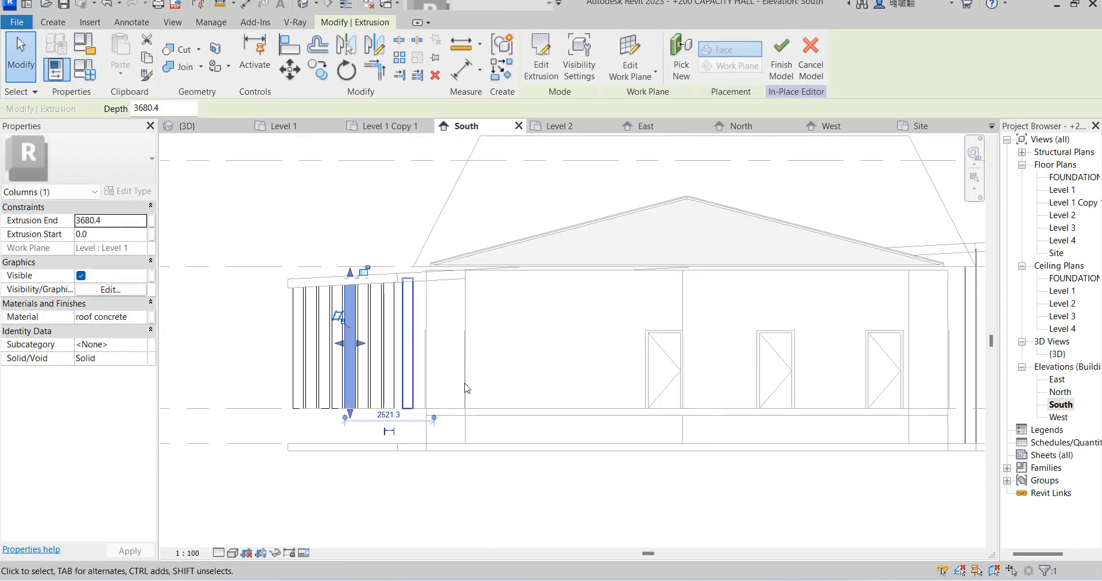
pyautogui.click(402, 420)
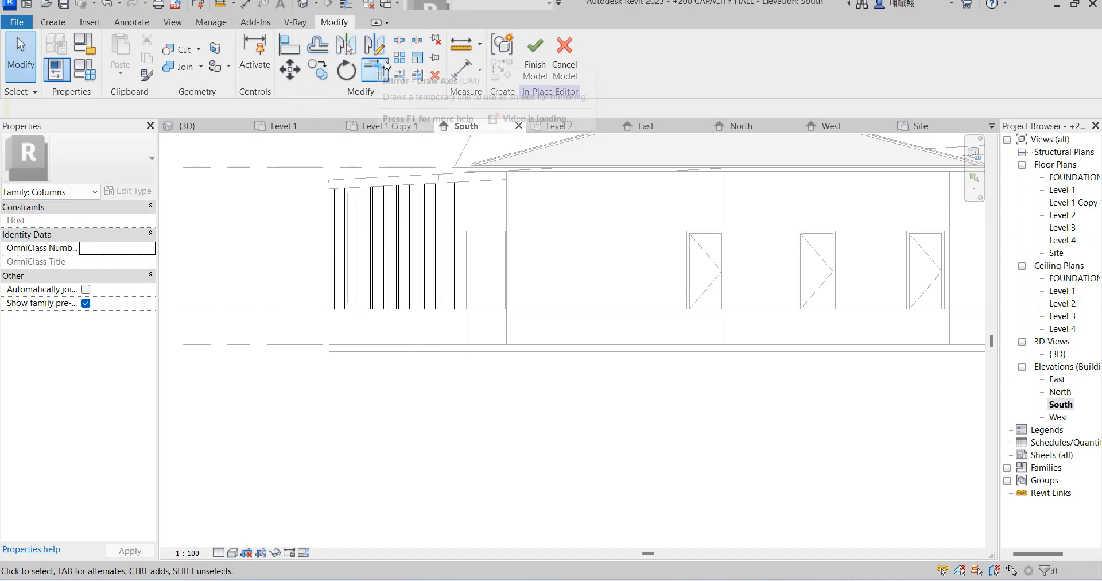
# Align the bases of all the west row columns with the top of the foundation slab.
pyautogui.click(285, 53)
pyautogui.scroll(2, 413, 330)
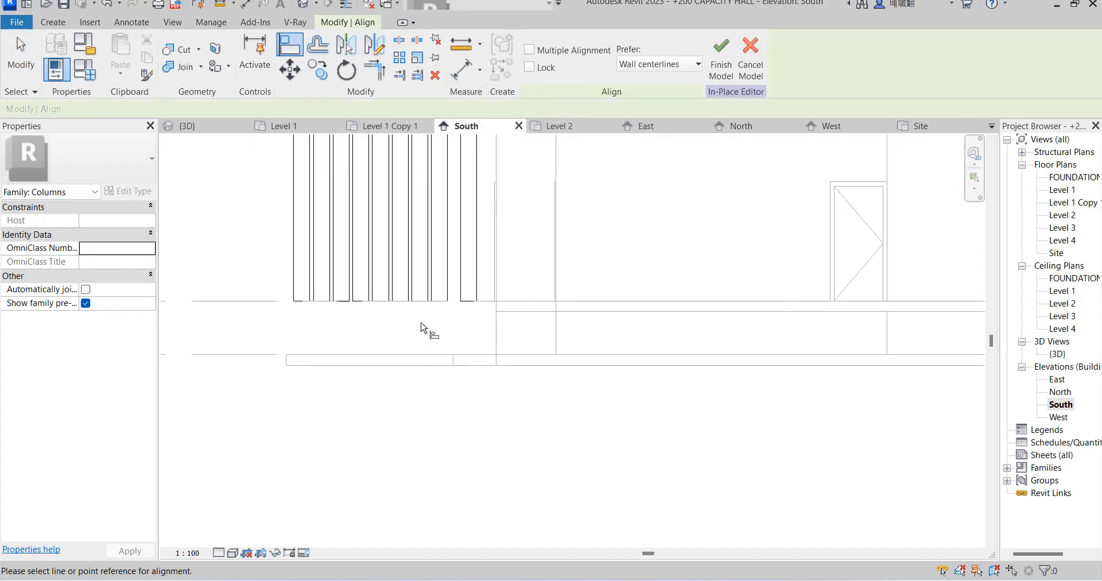
pyautogui.click(419, 354)
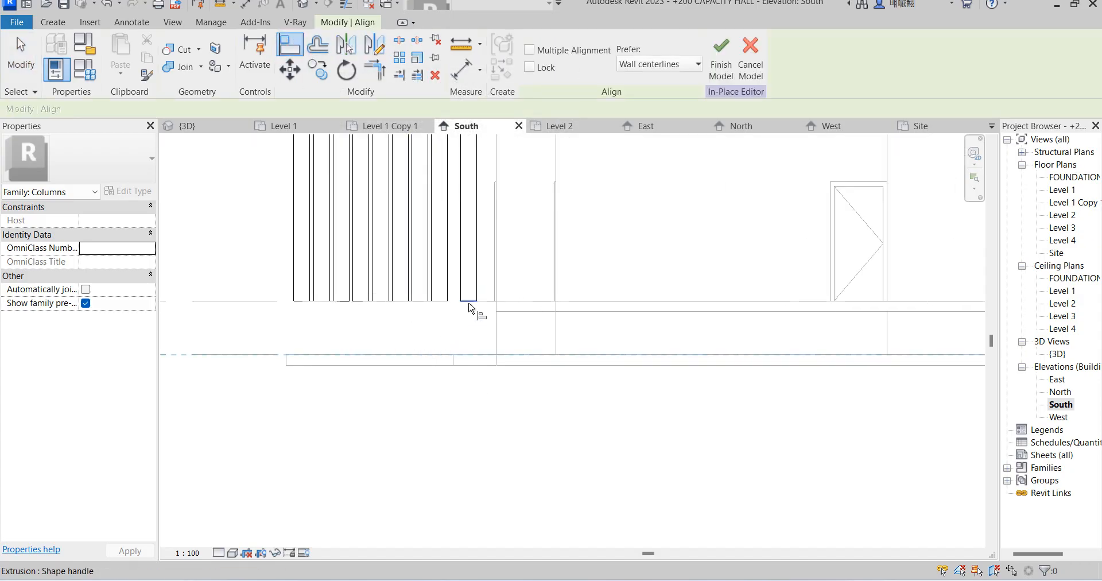
pyautogui.click(468, 301)
pyautogui.click(431, 354)
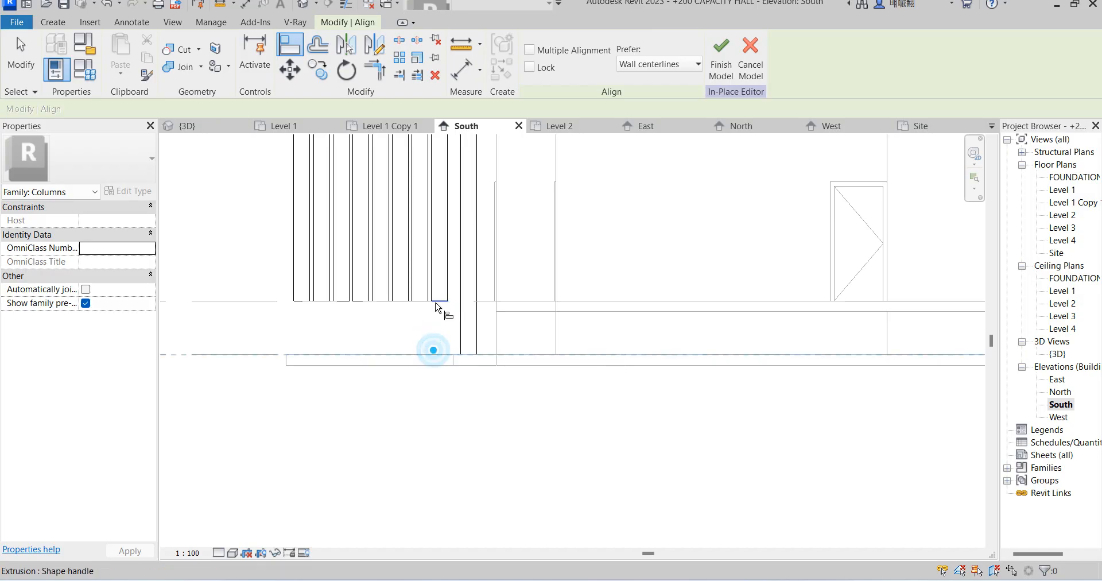
pyautogui.click(438, 303)
pyautogui.click(409, 355)
pyautogui.click(422, 304)
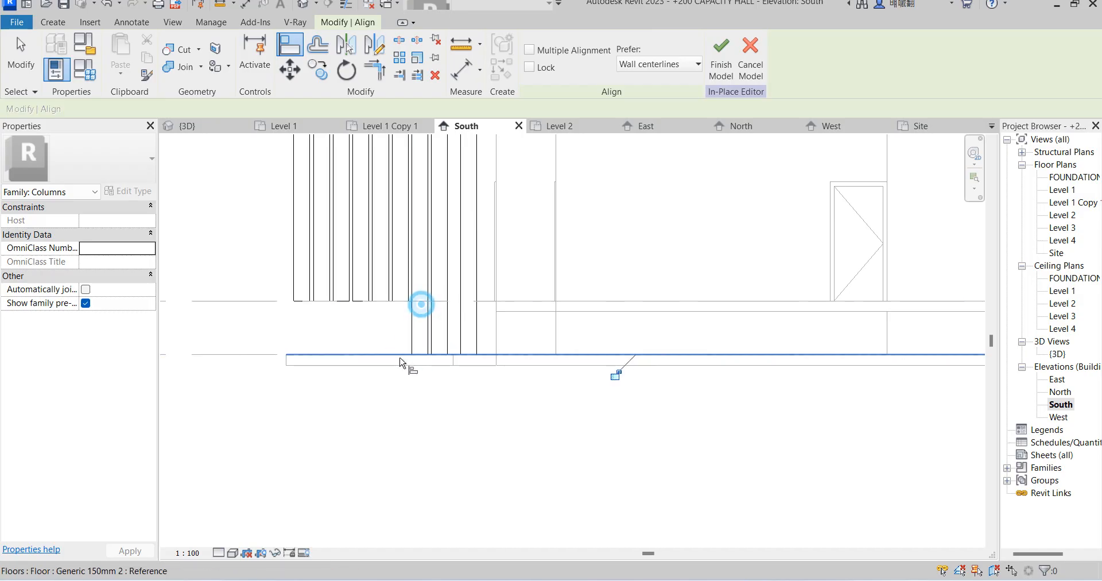
pyautogui.click(394, 355)
pyautogui.click(370, 354)
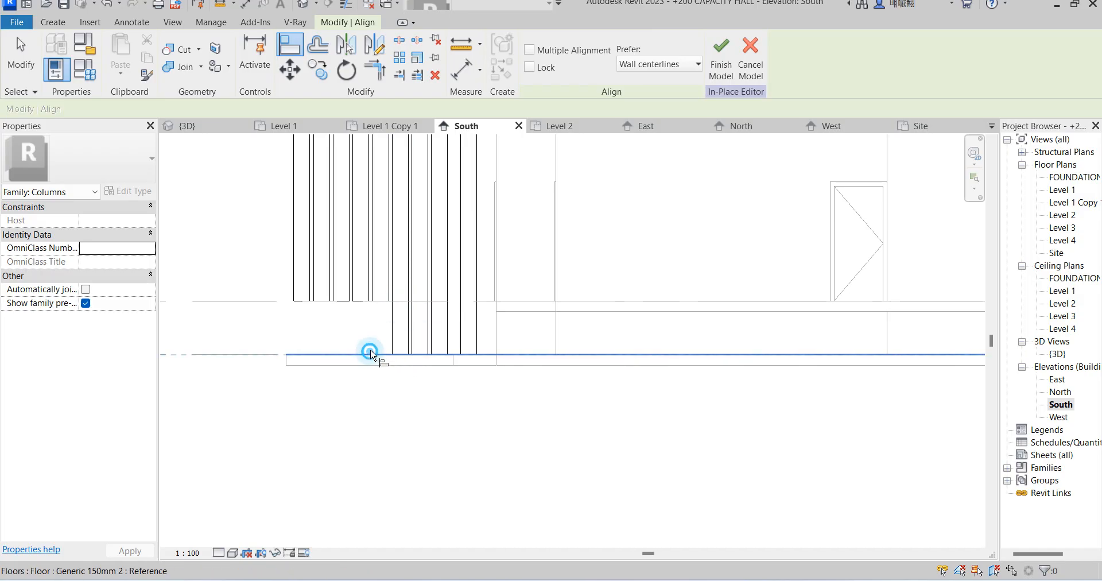
pyautogui.click(379, 310)
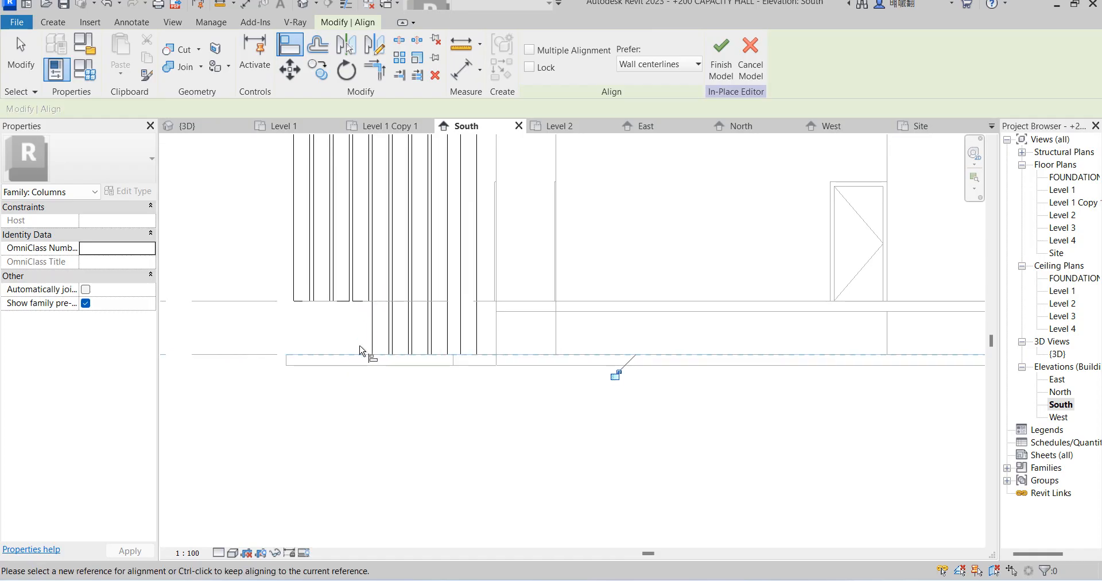
pyautogui.click(364, 355)
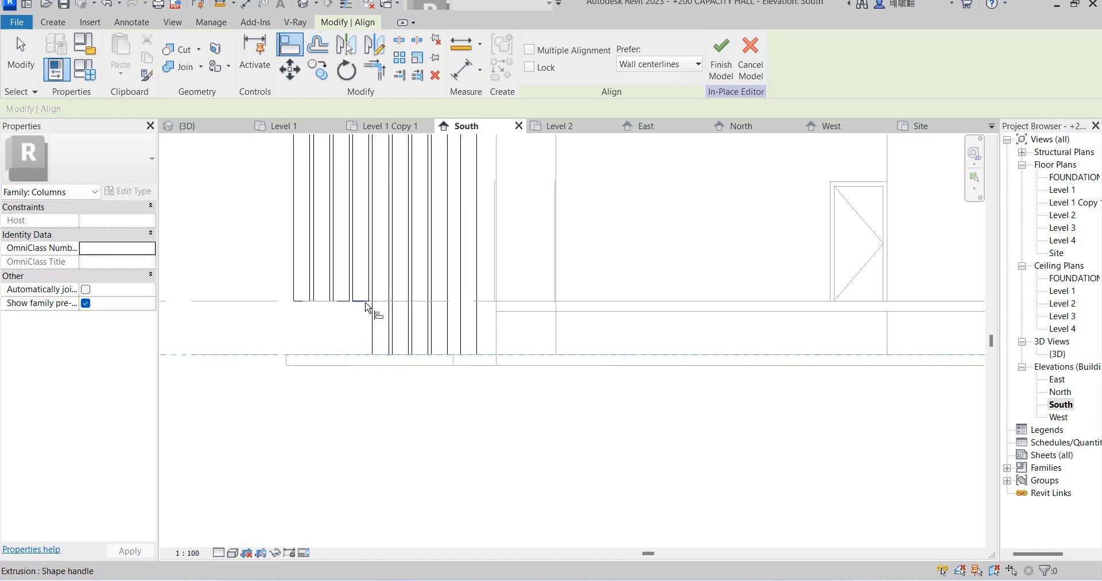
pyautogui.click(333, 353)
pyautogui.click(342, 308)
pyautogui.click(333, 354)
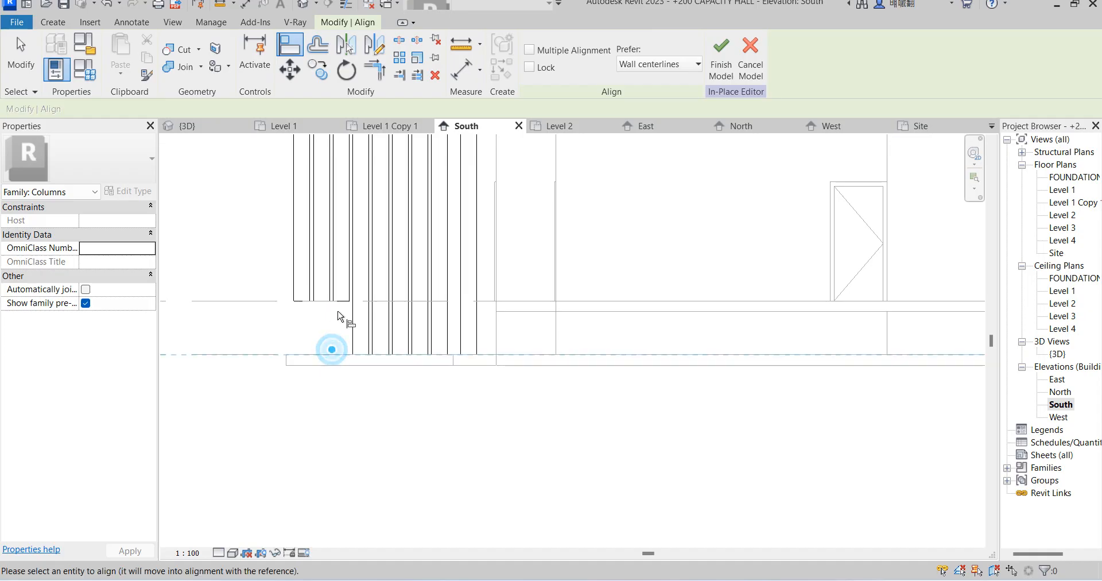
pyautogui.click(339, 305)
pyautogui.click(317, 353)
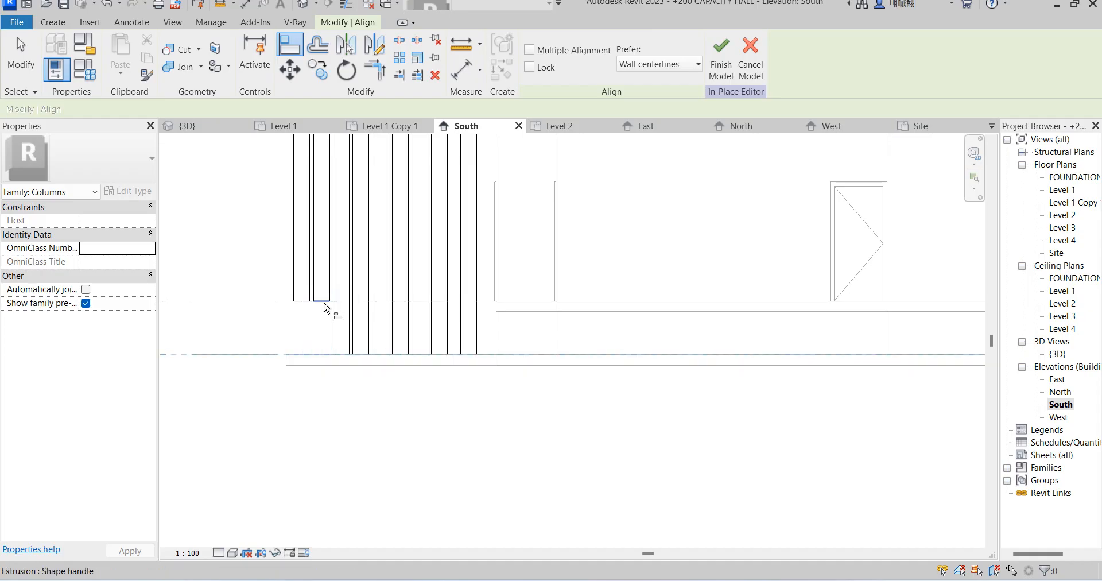
pyautogui.click(323, 304)
pyautogui.click(300, 354)
pyautogui.click(295, 308)
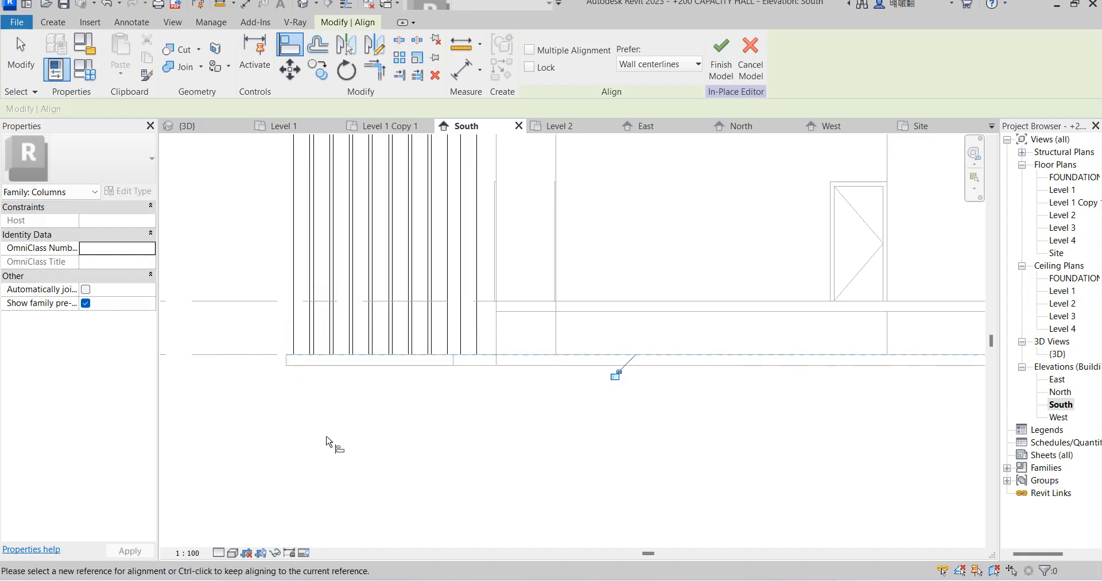
pyautogui.scroll(-3, 326, 441)
pyautogui.scroll(-3, 365, 467)
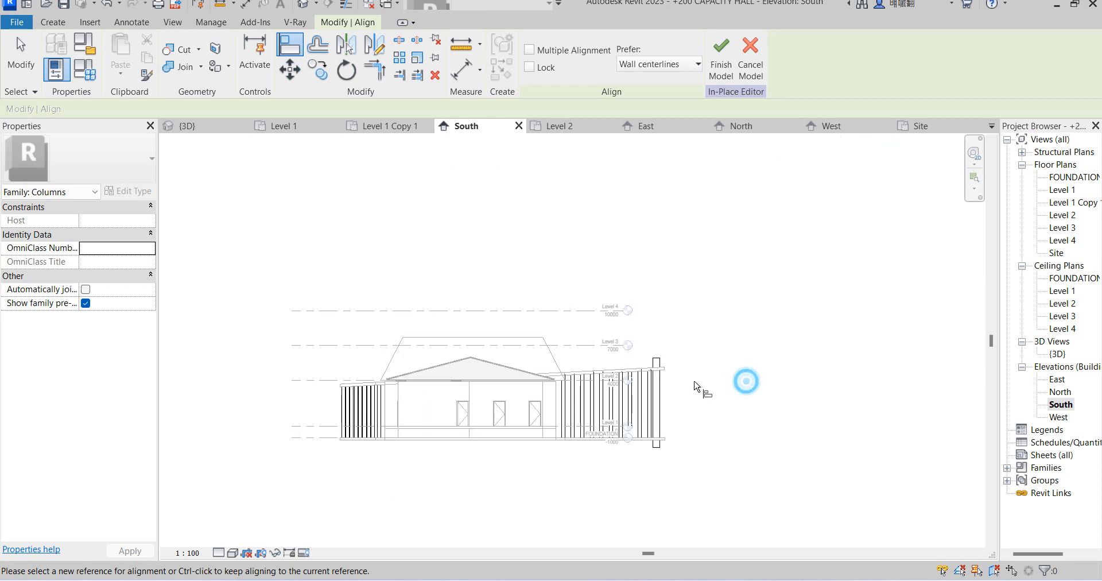
pyautogui.scroll(3, 695, 384)
pyautogui.rightClick(696, 339)
pyautogui.click(737, 350)
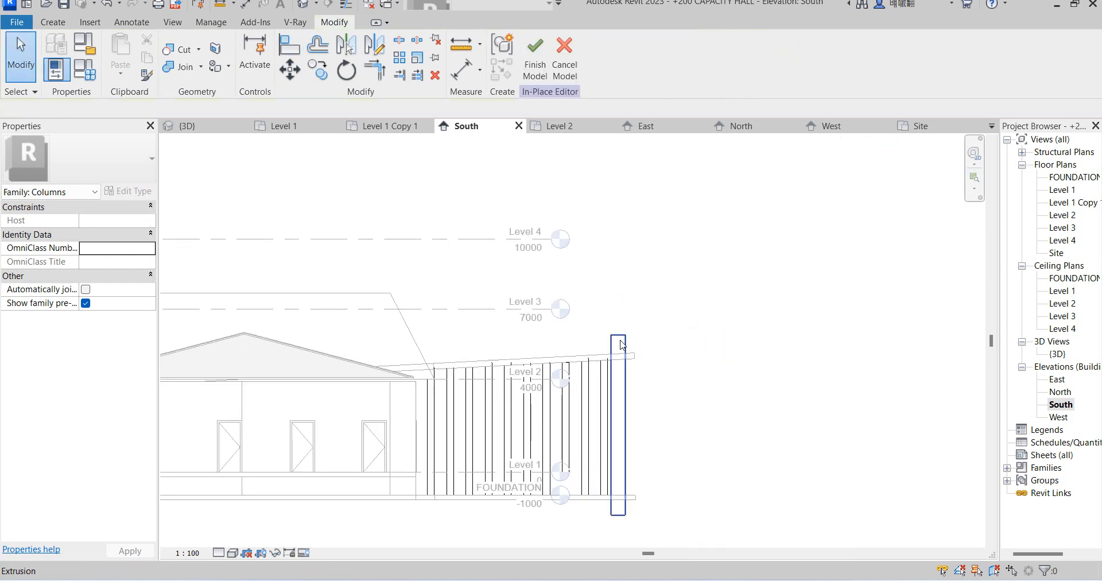
# In the North elevation, stretch the base of the remaining short east row column down to the top of the foundation slab.
pyautogui.doubleClick(1060, 380)
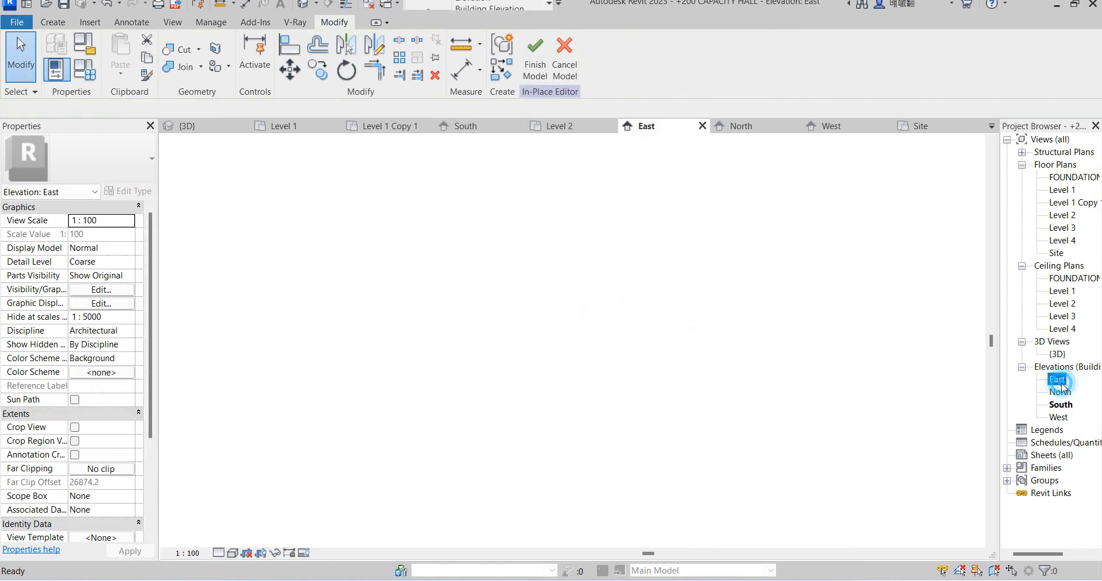
pyautogui.doubleClick(1061, 392)
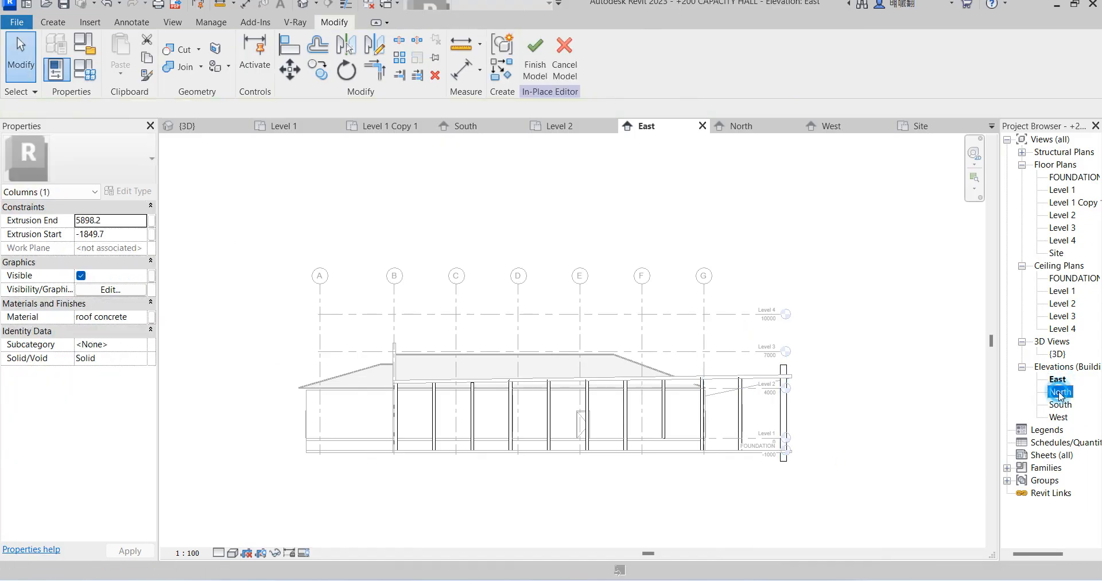
pyautogui.scroll(3, 401, 452)
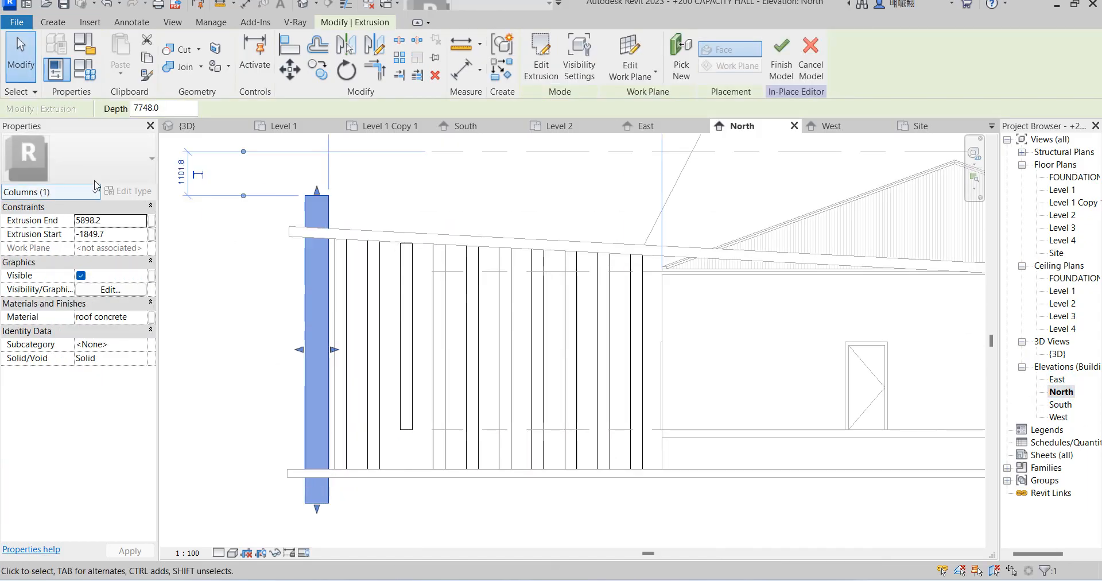
pyautogui.click(409, 422)
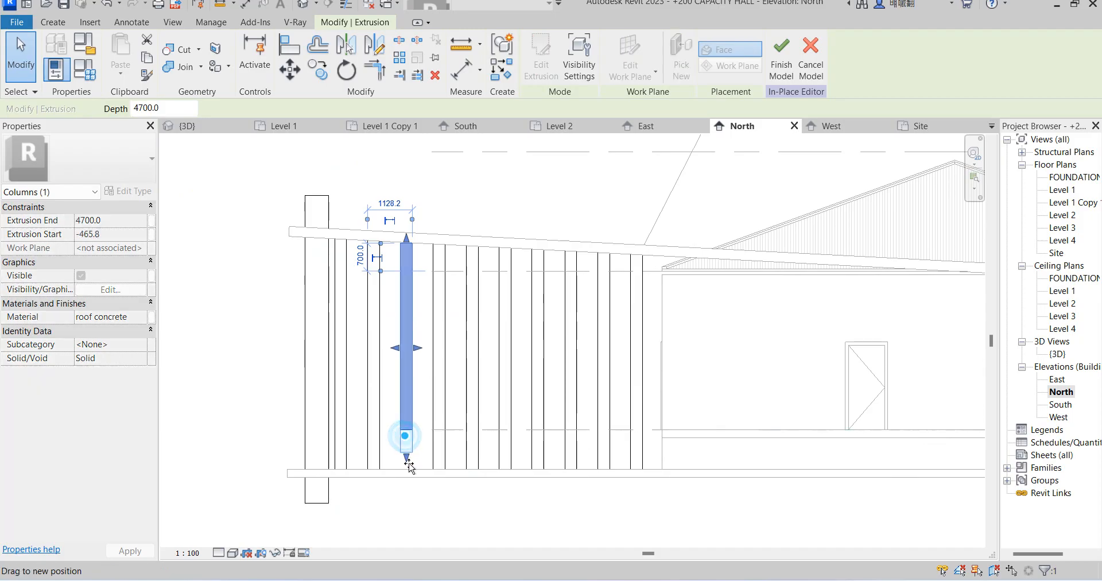
pyautogui.moveTo(406, 441); pyautogui.dragTo(406, 469)
pyautogui.scroll(-3, 559, 340)
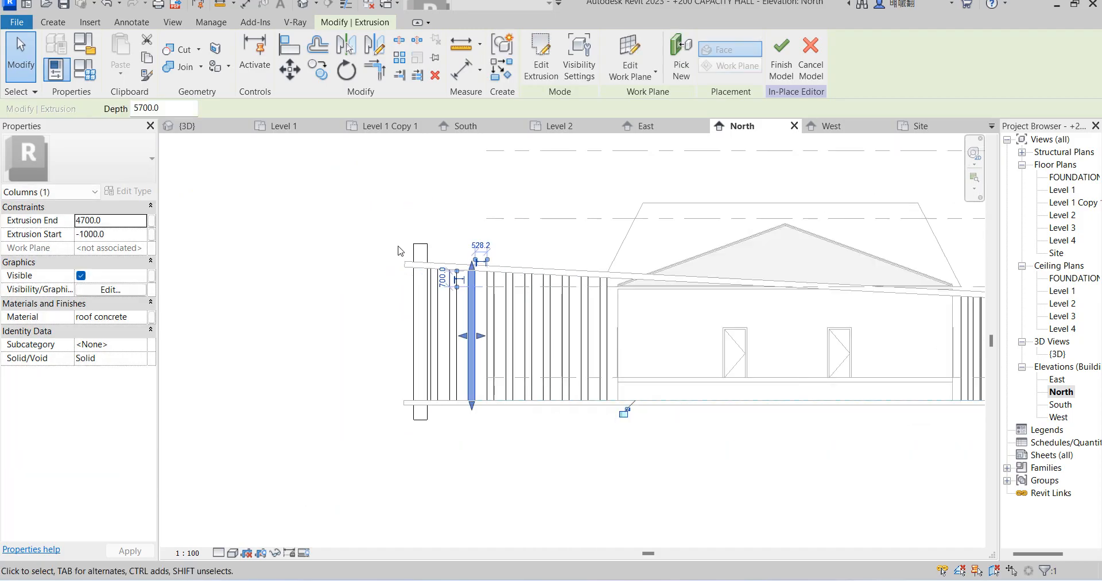
# Select the enlarged corner column in the North elevation.
pyautogui.scroll(3, 404, 241)
pyautogui.scroll(-4, 438, 266)
pyautogui.scroll(5, 431, 433)
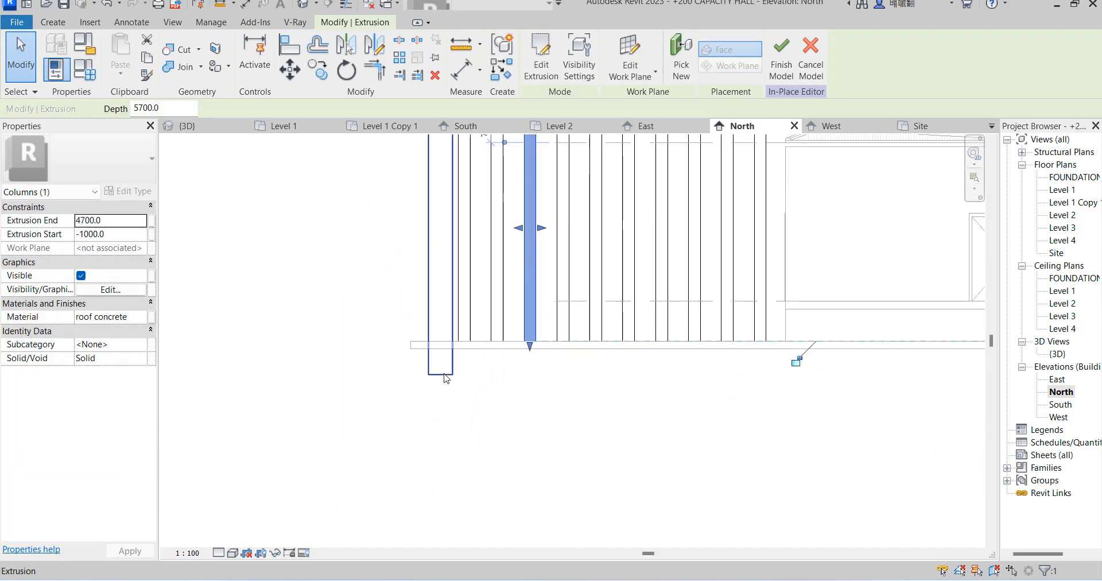
pyautogui.click(447, 378)
pyautogui.scroll(-3, 447, 400)
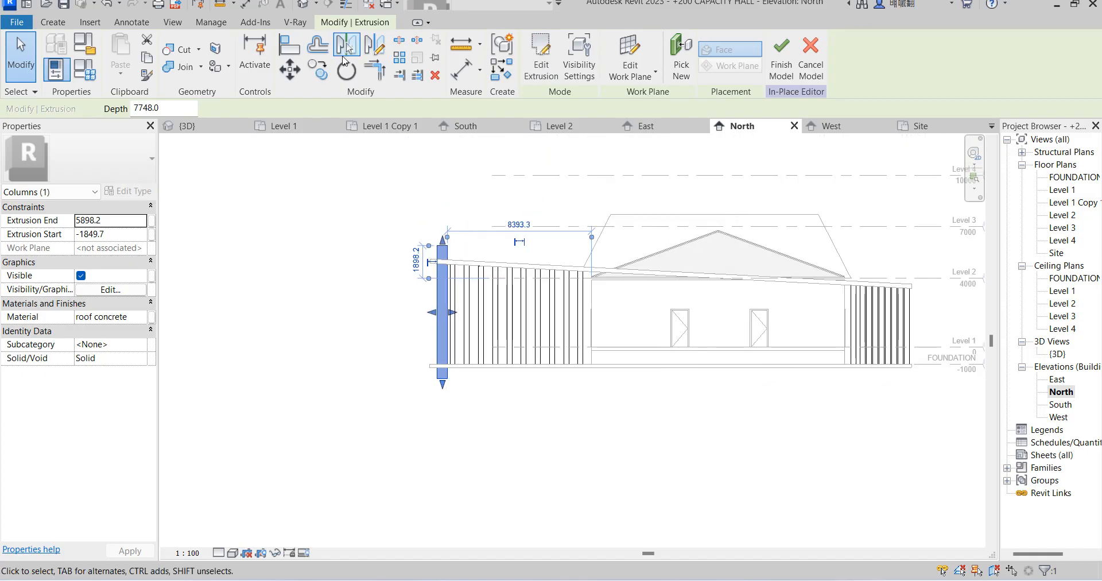
pyautogui.click(346, 71)
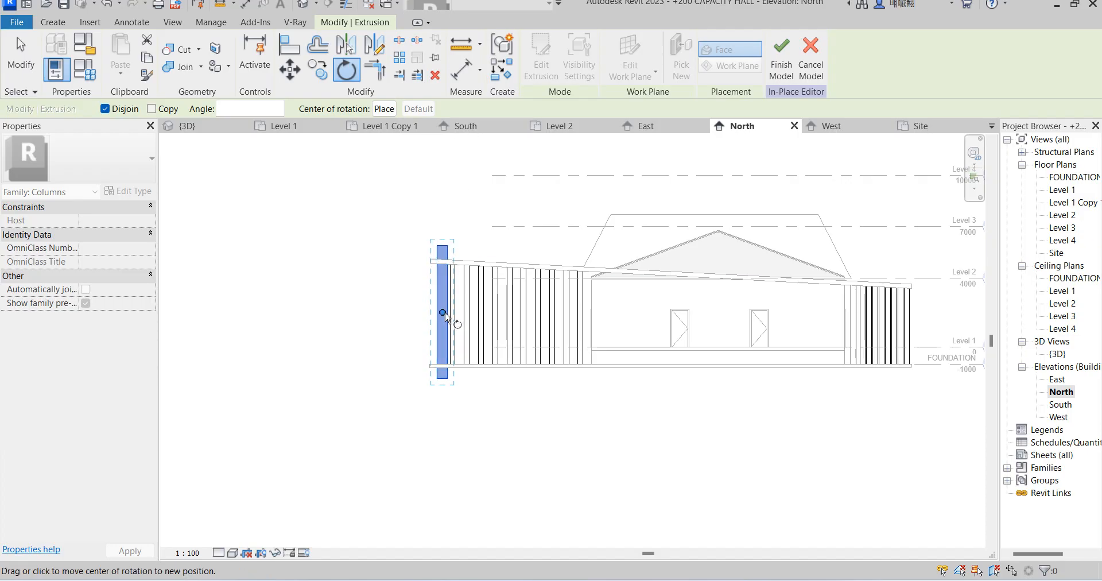
pyautogui.moveTo(447, 315); pyautogui.dragTo(450, 366)
pyautogui.scroll(5, 451, 391)
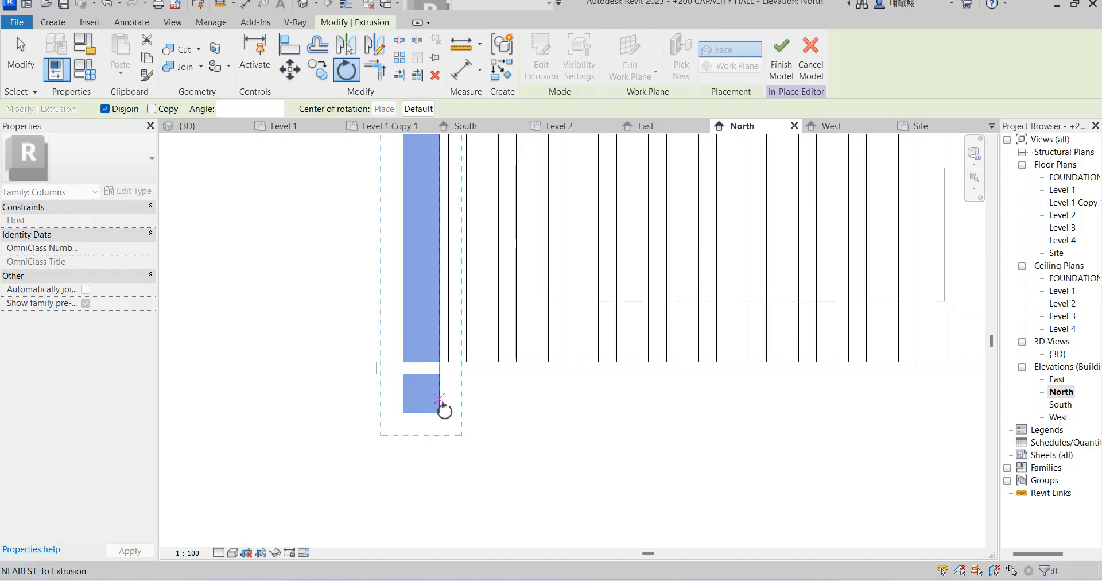
pyautogui.scroll(-4, 447, 405)
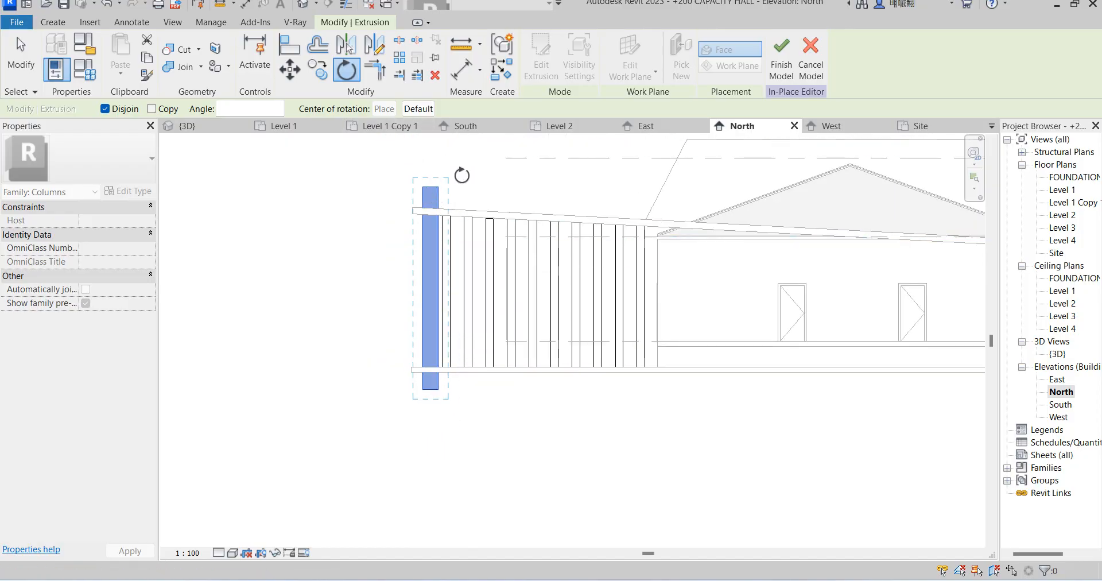
pyautogui.press('Escape')
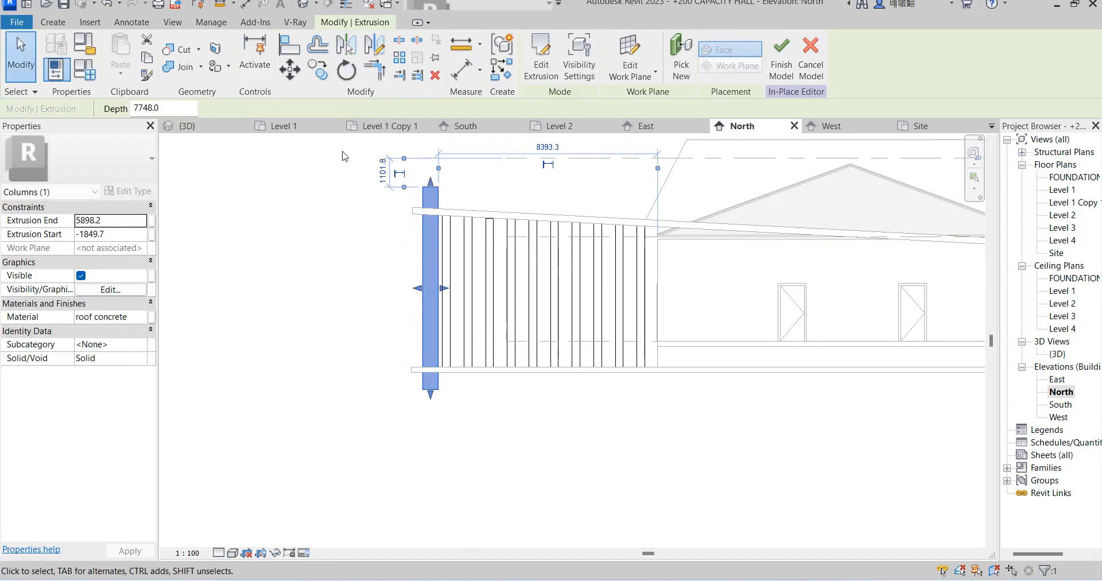
# Rotate the enlarged corner column about the point where its outer edge meets the foundation slab's top, leaning its top outward.
pyautogui.click(353, 83)
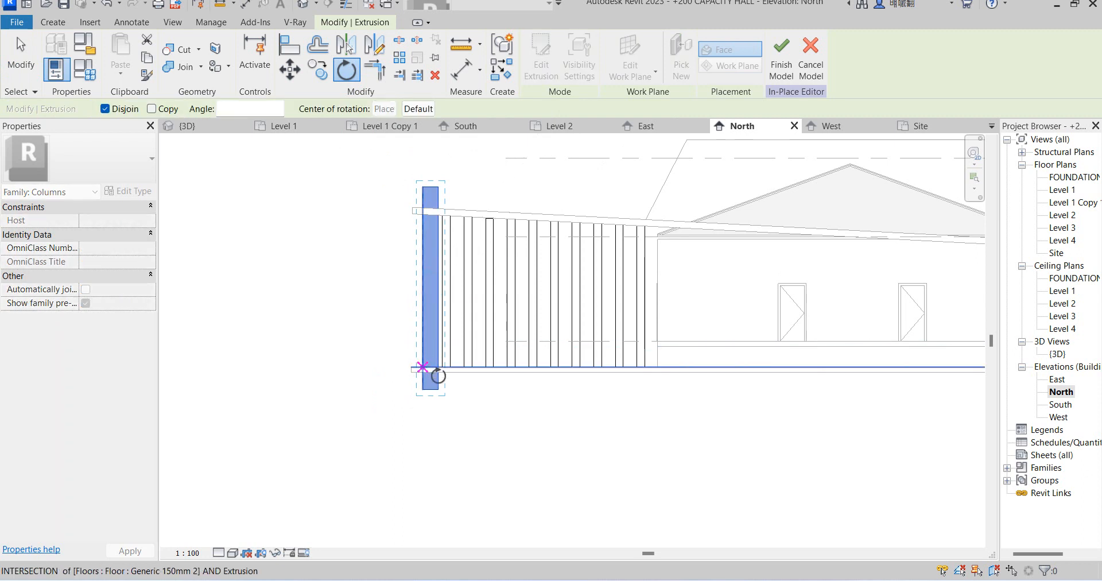
pyautogui.click(422, 367)
pyautogui.click(422, 187)
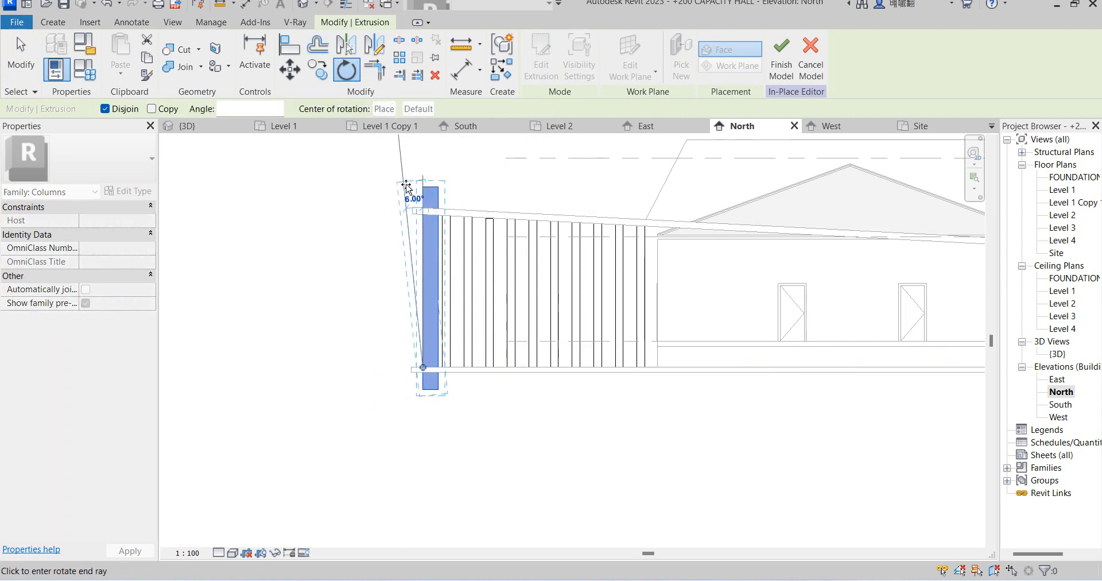
pyautogui.click(379, 195)
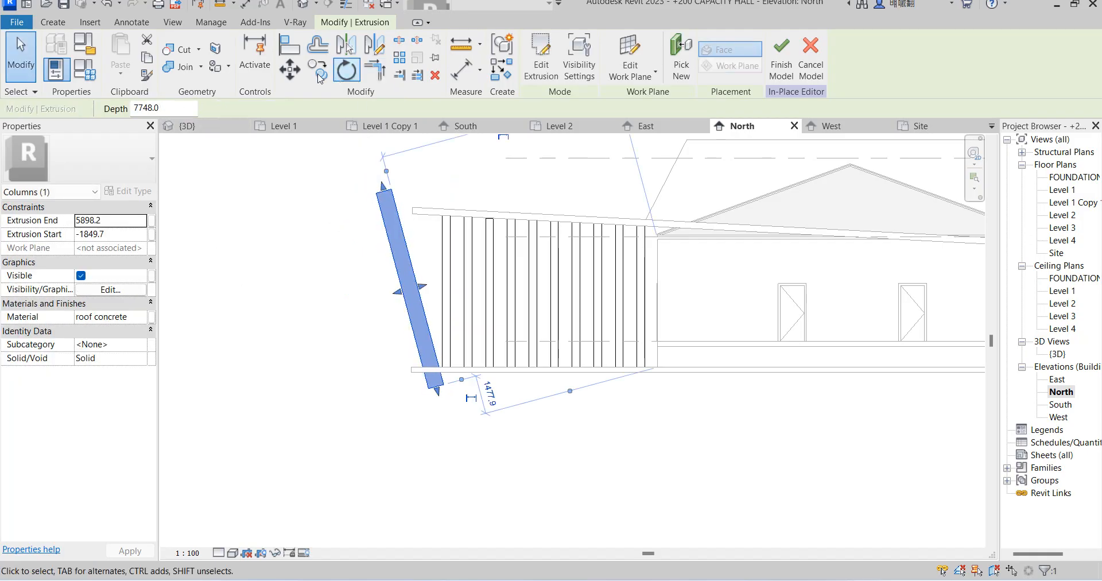
# Move the tilted corner column horizontally inward along the foundation slab so it crosses the roof slab's outer end.
pyautogui.click(290, 70)
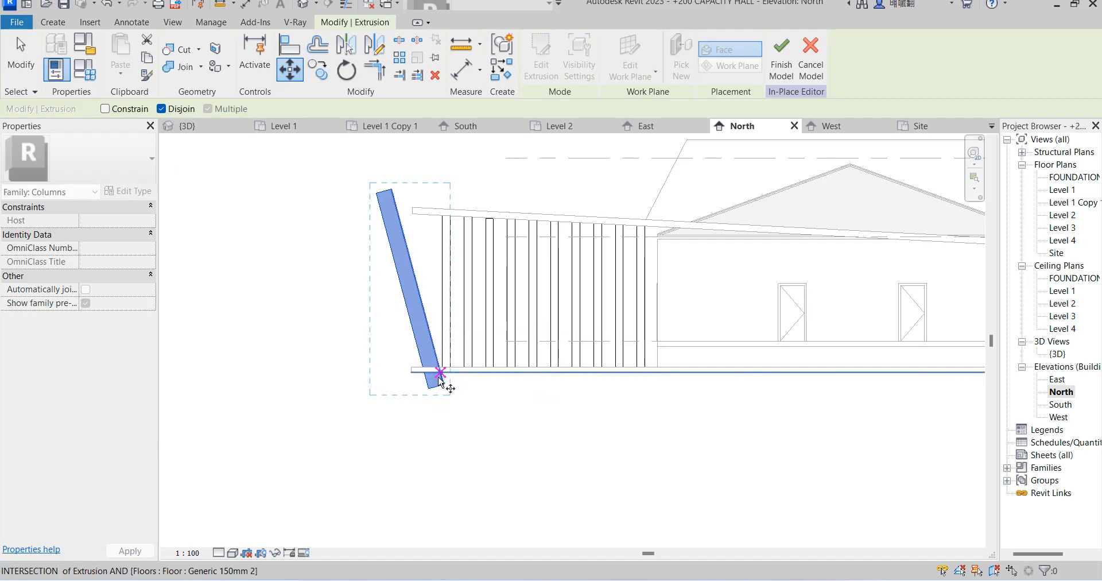
pyautogui.click(441, 371)
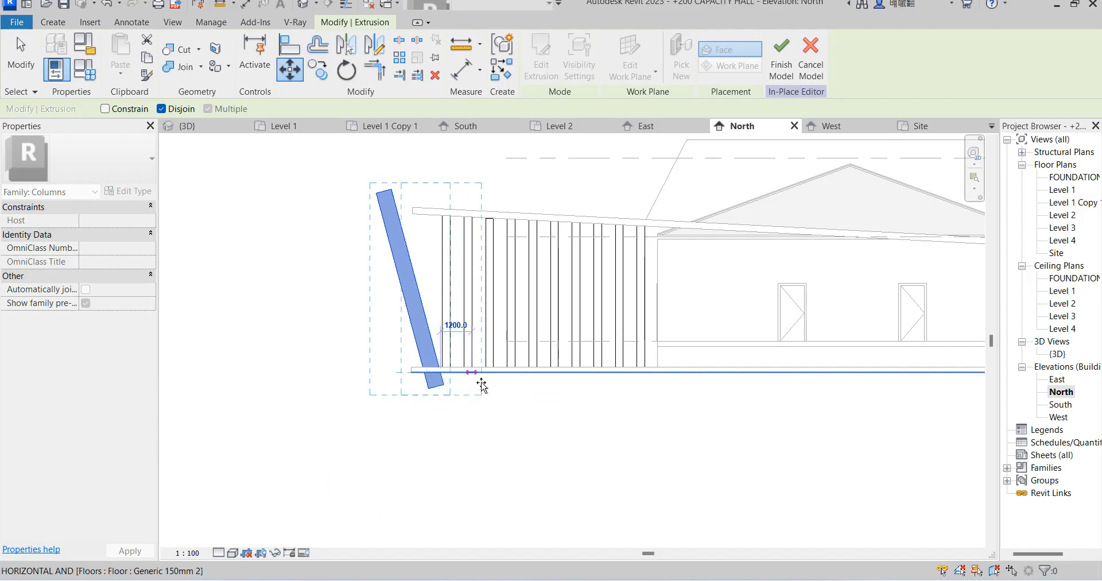
pyautogui.click(480, 379)
pyautogui.click(500, 468)
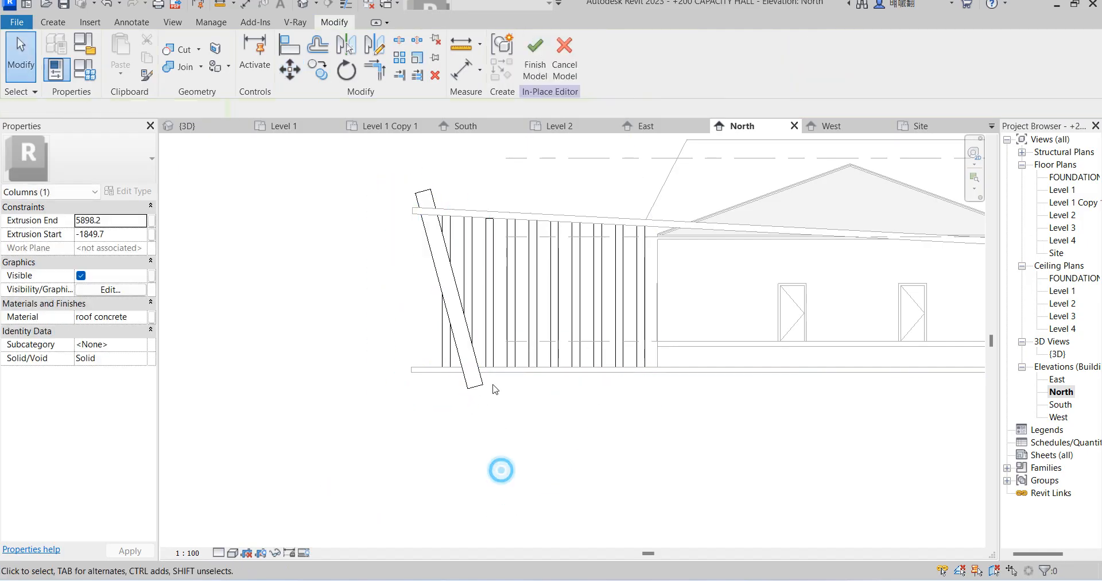
# In the 3D view, examine how the tilted corner column sits between the foundation slab and the roof slab.
pyautogui.scroll(-3, 504, 367)
pyautogui.doubleClick(1059, 353)
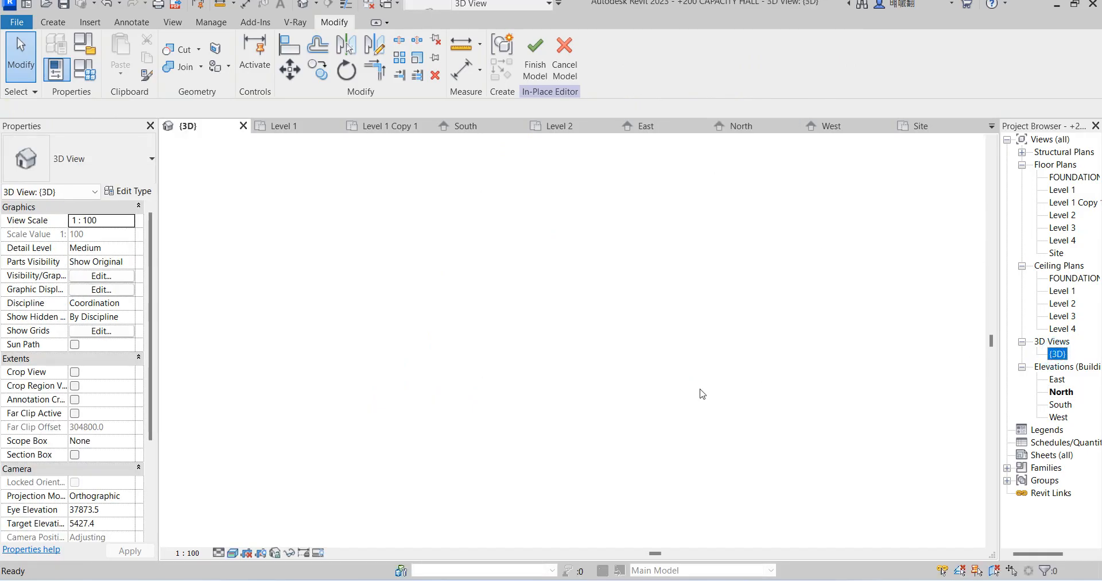
pyautogui.scroll(4, 764, 392)
pyautogui.scroll(3, 762, 392)
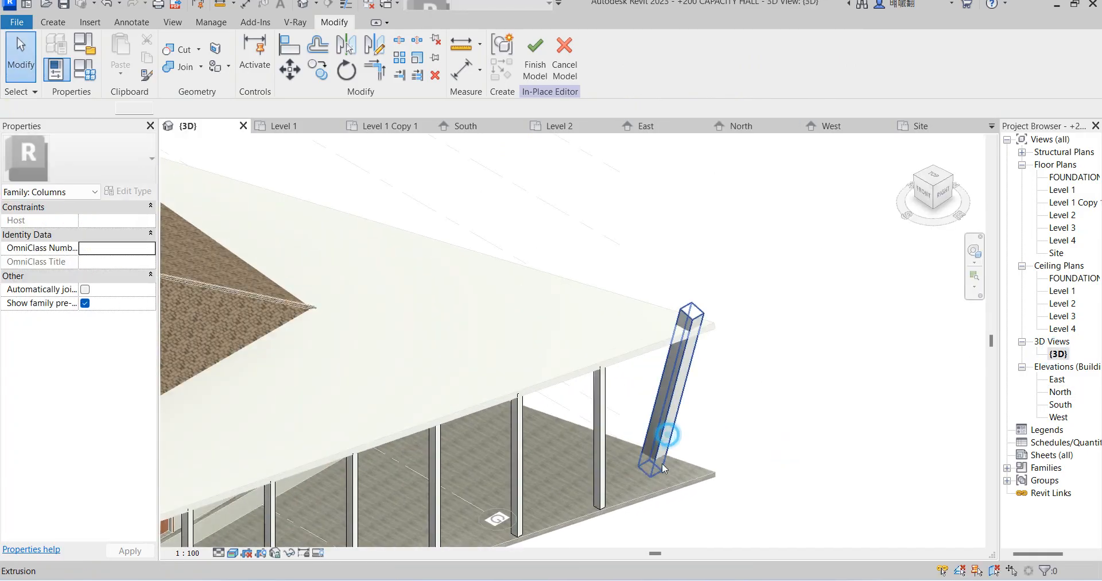
pyautogui.click(663, 463)
pyautogui.scroll(2, 662, 463)
pyautogui.click(775, 392)
pyautogui.click(669, 402)
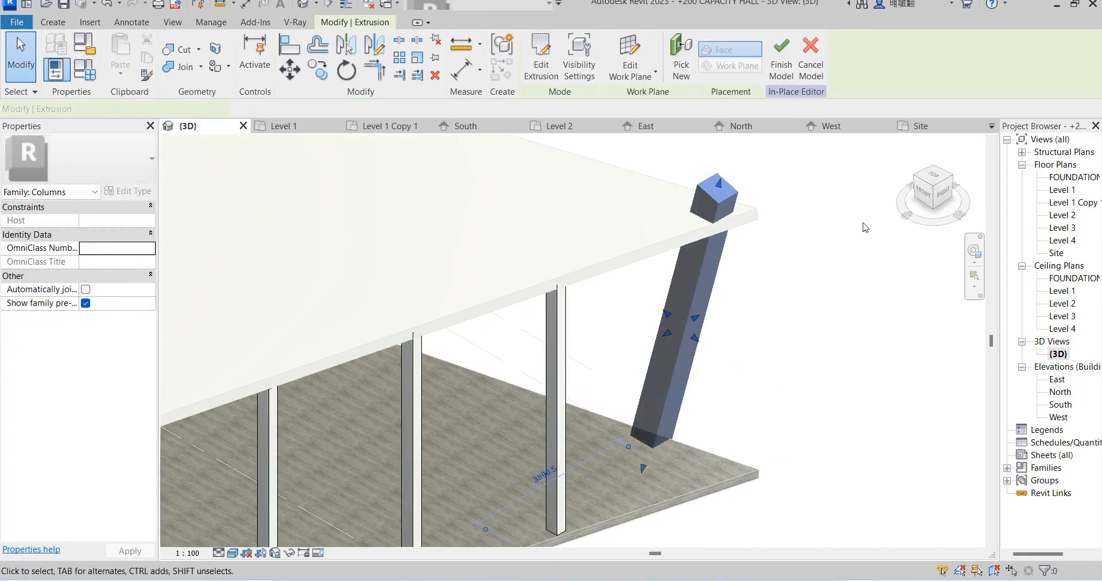
pyautogui.scroll(-2, 628, 420)
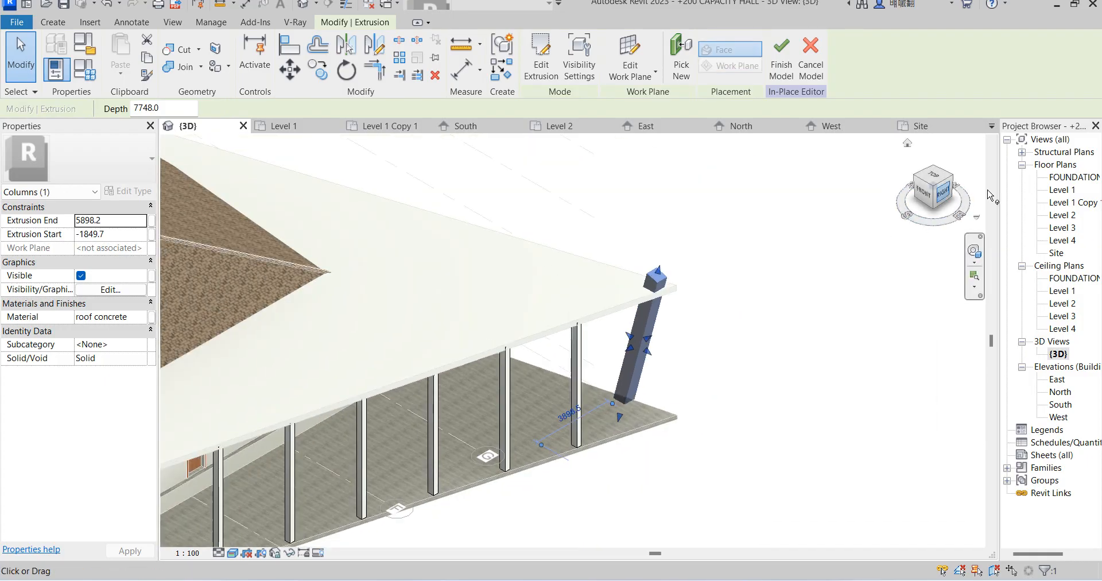
# In the FOUNDATION plan, rotate the tilted corner column counterclockwise about its inner end so its lean points toward the slab corner.
pyautogui.doubleClick(1075, 177)
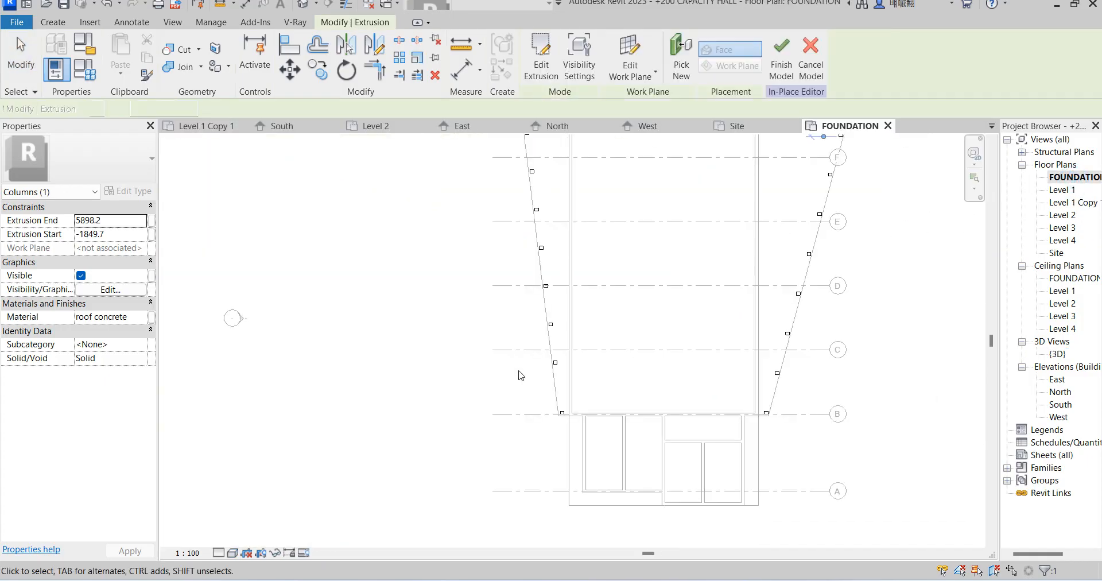
pyautogui.scroll(-2, 679, 212)
pyautogui.scroll(2, 696, 205)
pyautogui.scroll(4, 696, 205)
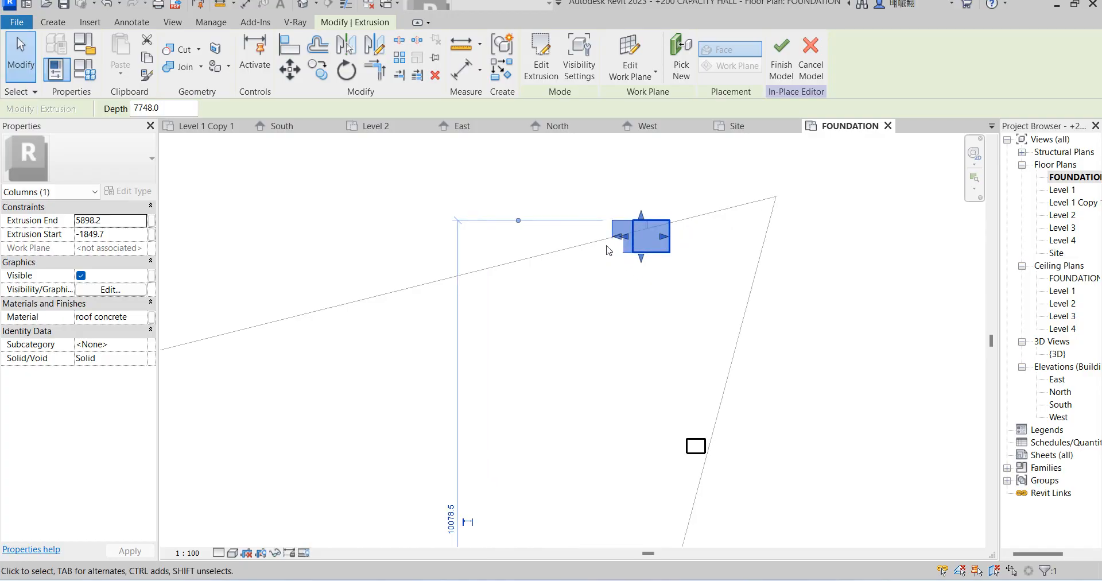
pyautogui.click(346, 70)
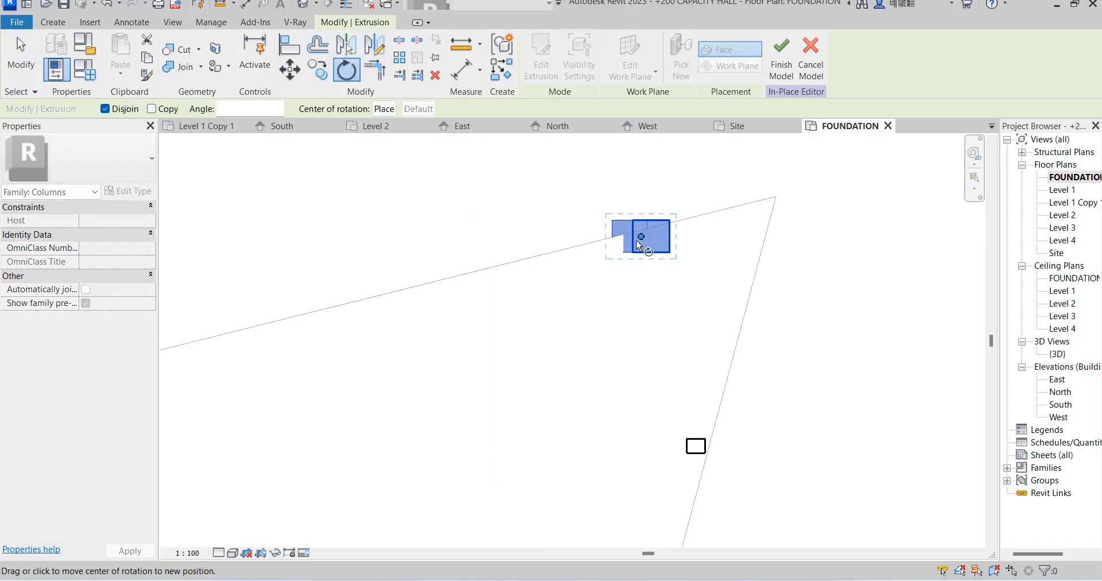
pyautogui.moveTo(641, 237); pyautogui.dragTo(616, 236)
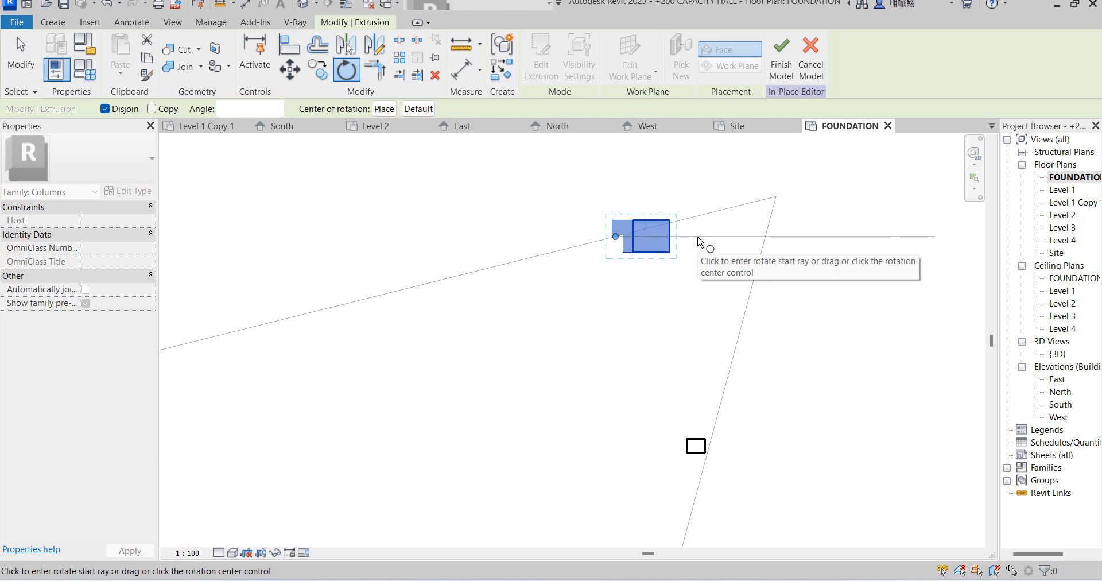
pyautogui.click(701, 240)
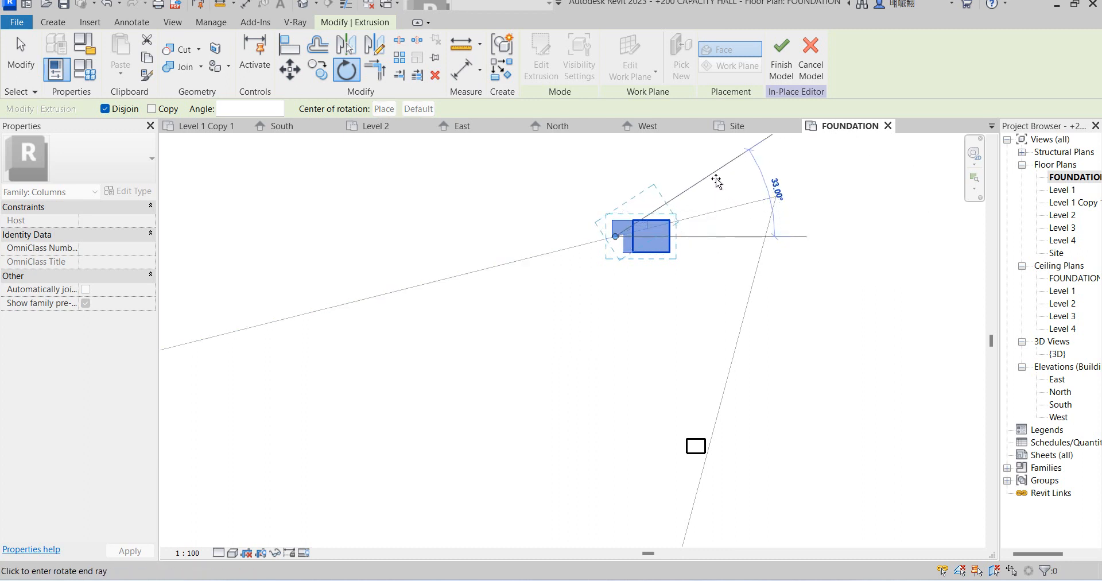
pyautogui.click(710, 168)
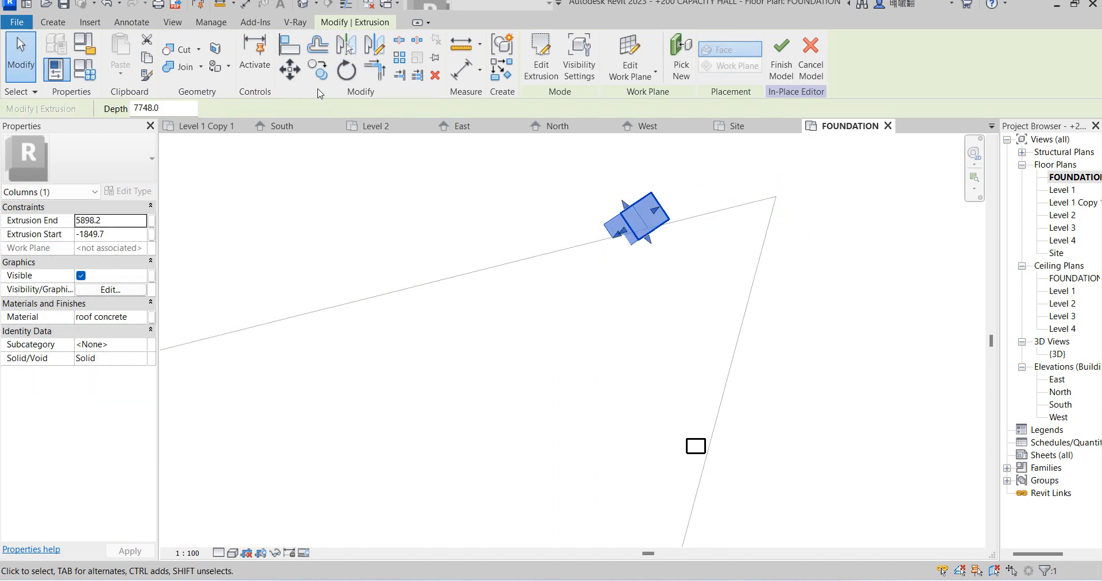
# Move the rotated corner column about 1400 mm diagonally inward so its base sits inside the foundation slab corner.
pyautogui.click(290, 70)
pyautogui.click(625, 222)
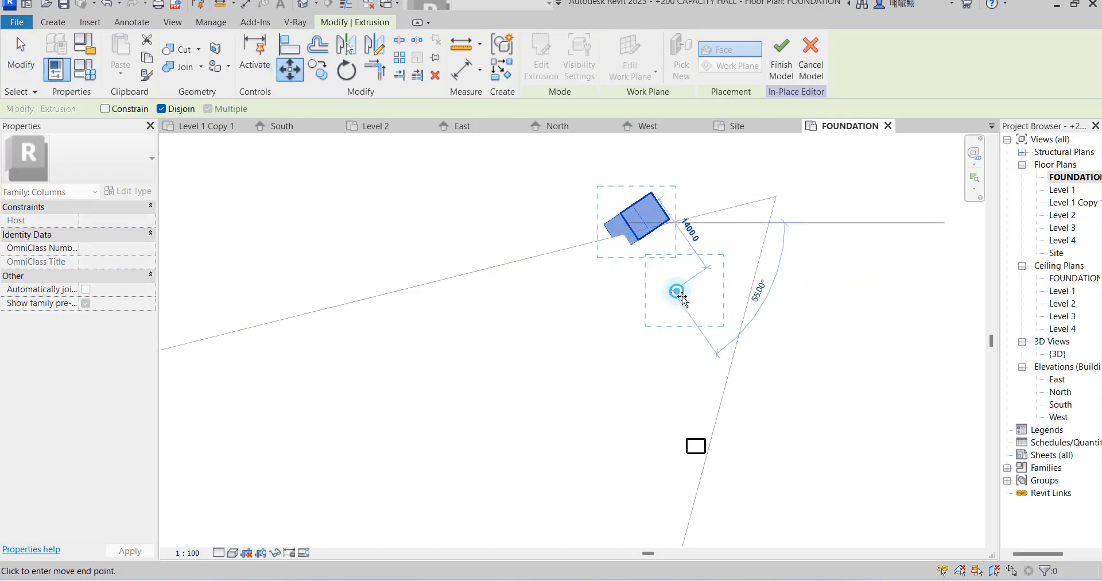
pyautogui.click(677, 291)
pyautogui.click(854, 327)
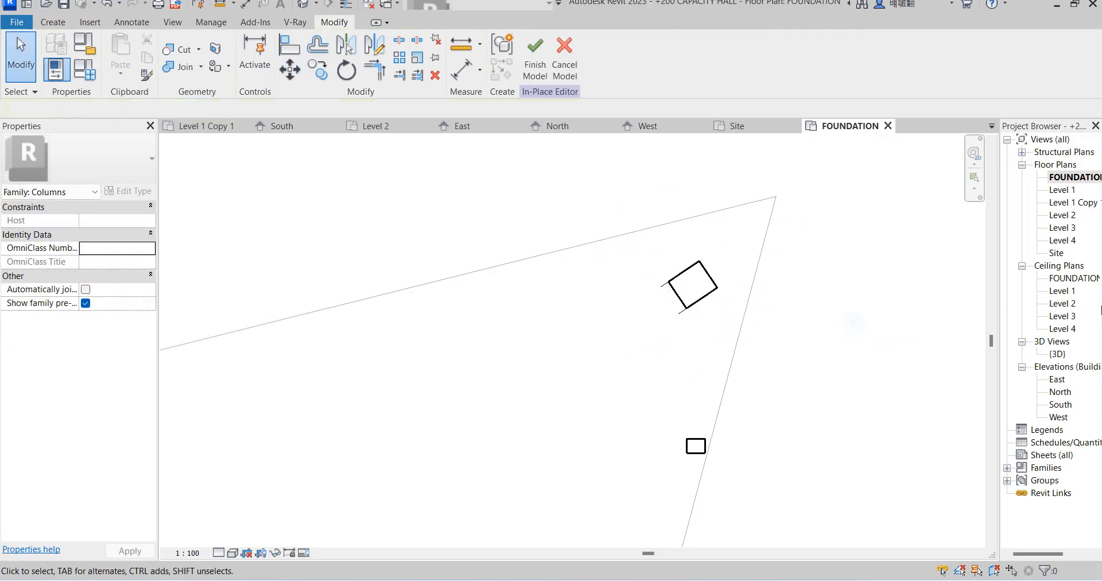
# Select the tilted corner column and, in the Site plan, move it about 1300 mm inward so its top sits within the roof slab corner.
pyautogui.doubleClick(1059, 354)
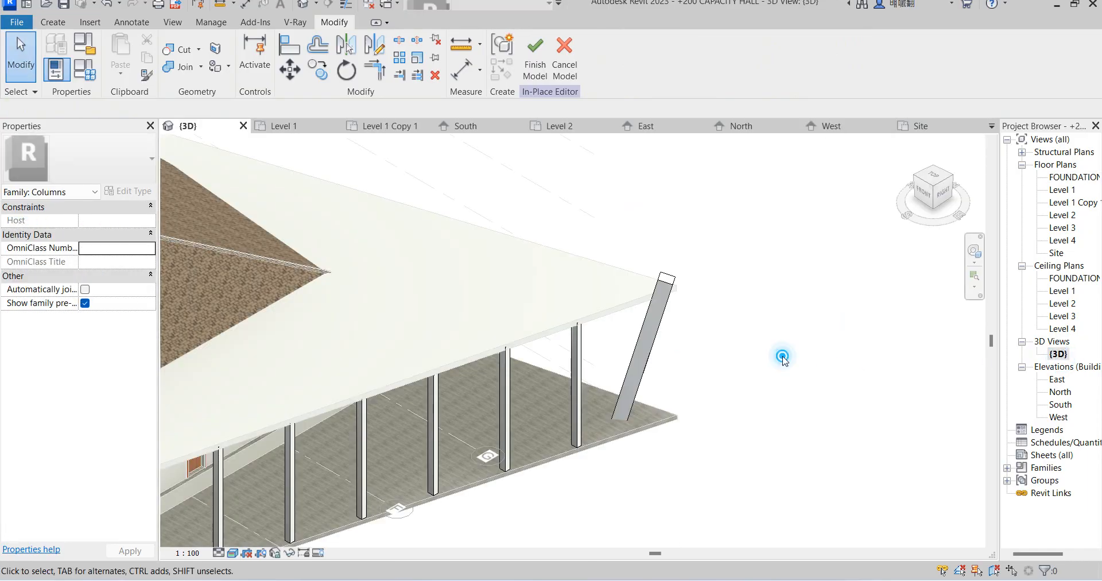
pyautogui.click(644, 328)
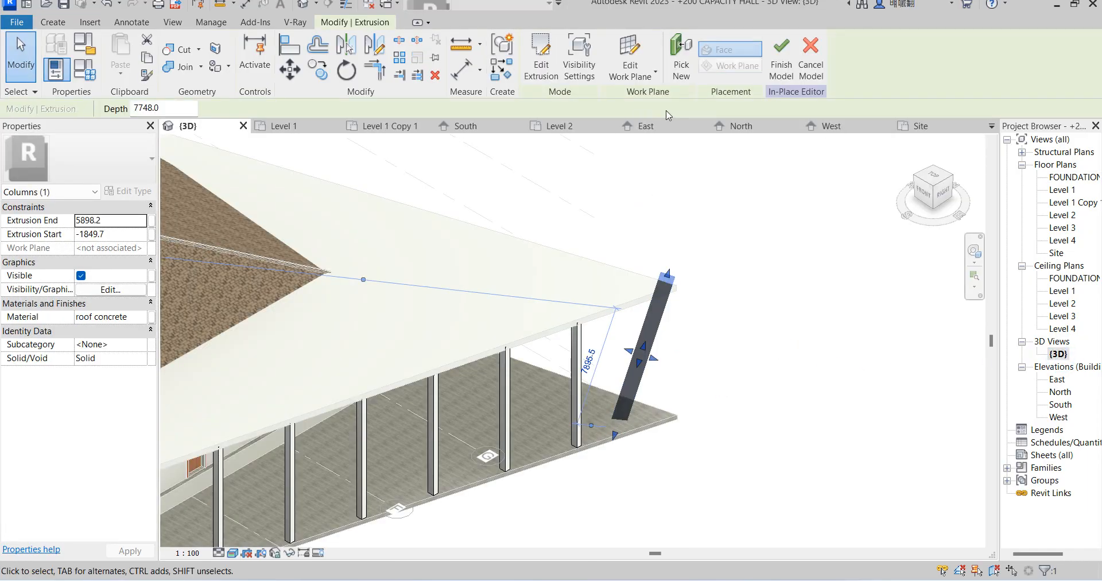
pyautogui.doubleClick(1056, 253)
pyautogui.scroll(-3, 695, 468)
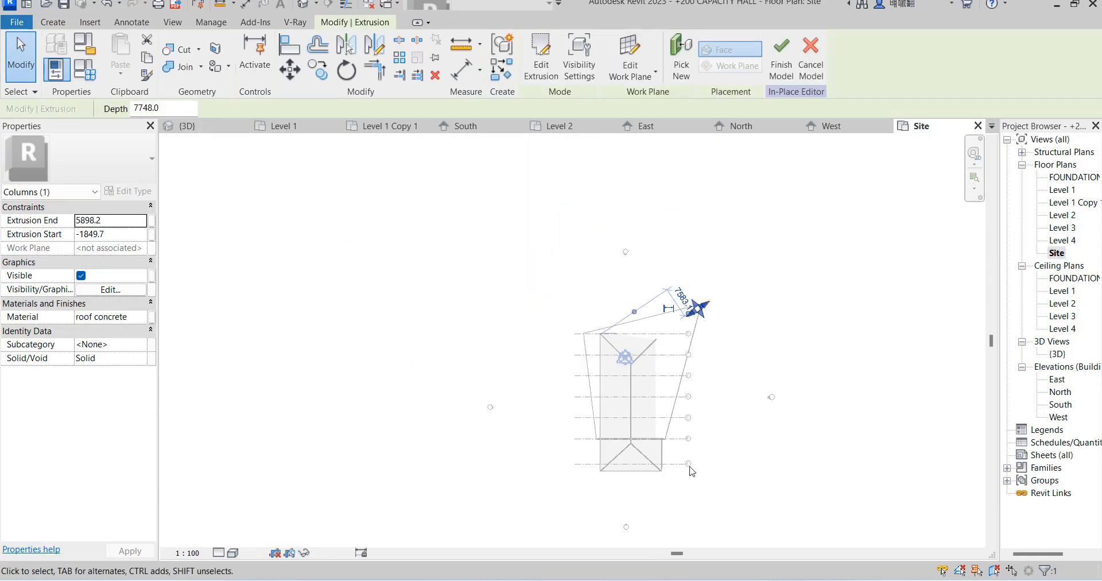
pyautogui.scroll(5, 655, 235)
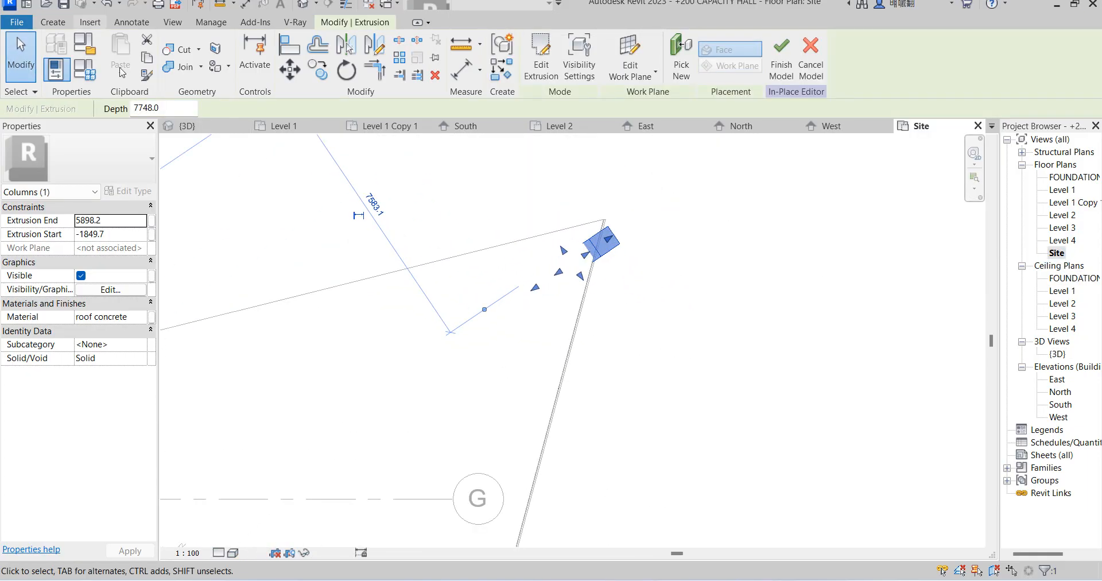
pyautogui.click(290, 69)
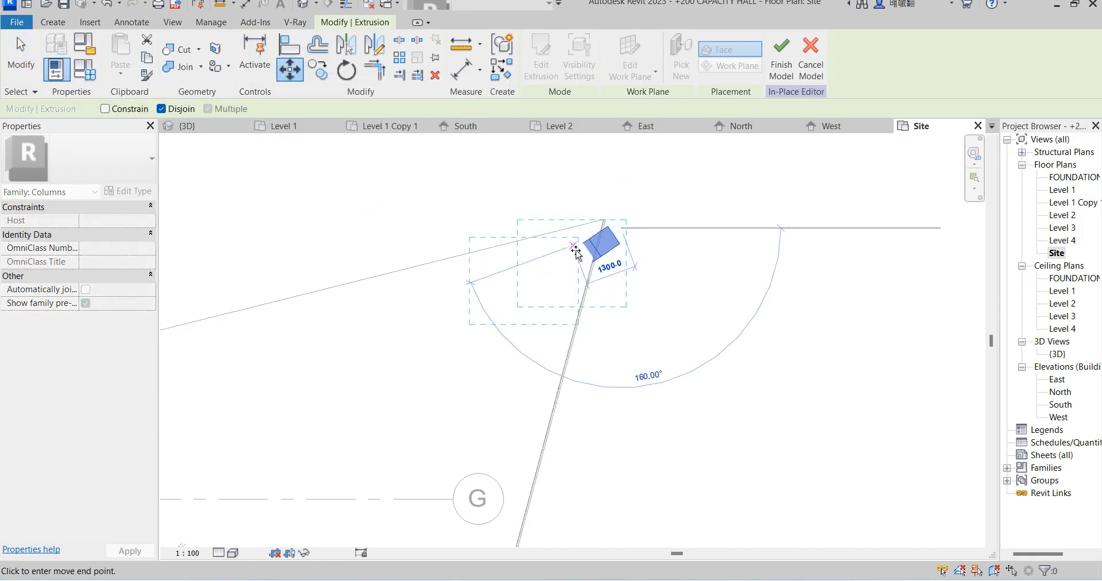
pyautogui.click(570, 246)
pyautogui.click(671, 236)
pyautogui.scroll(-5, 644, 316)
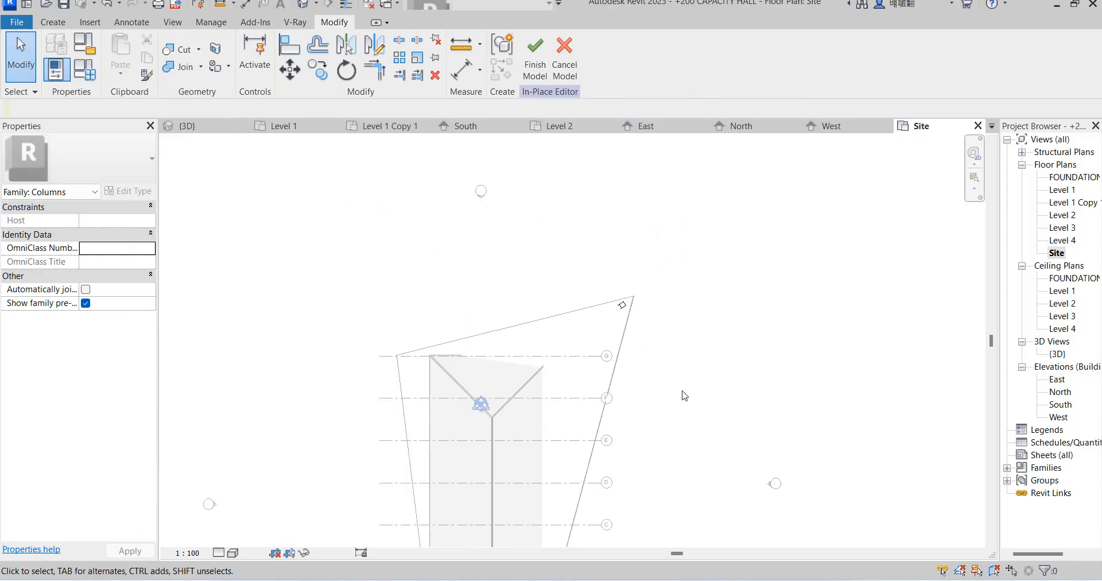
# In the 3D view, delete every other small column along the building's right side, starting with the one next to the tilted corner column.
pyautogui.doubleClick(1062, 354)
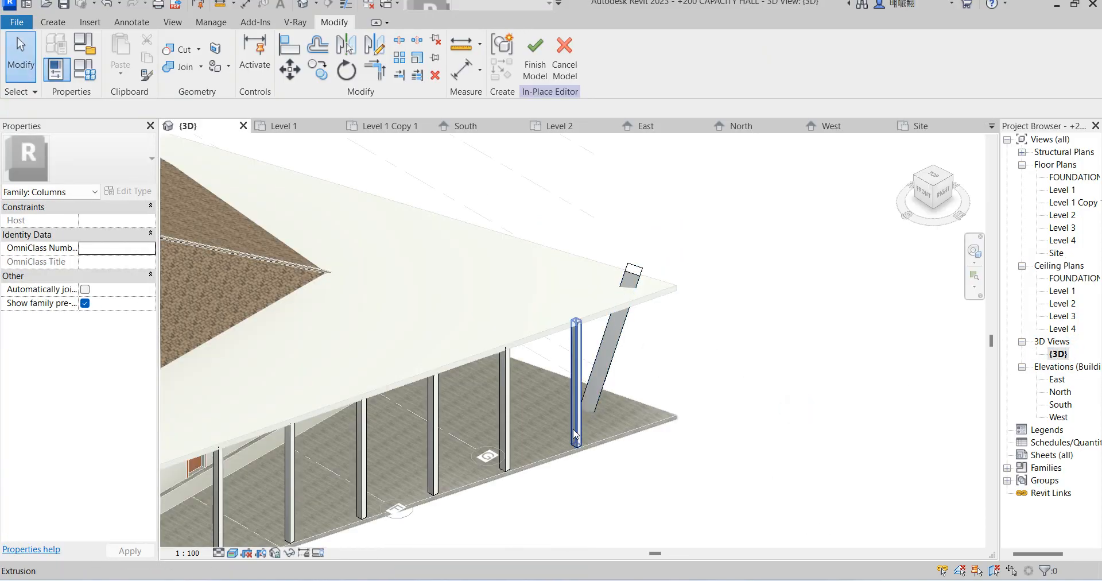
pyautogui.scroll(-2, 576, 434)
pyautogui.scroll(3, 577, 425)
pyautogui.click(576, 423)
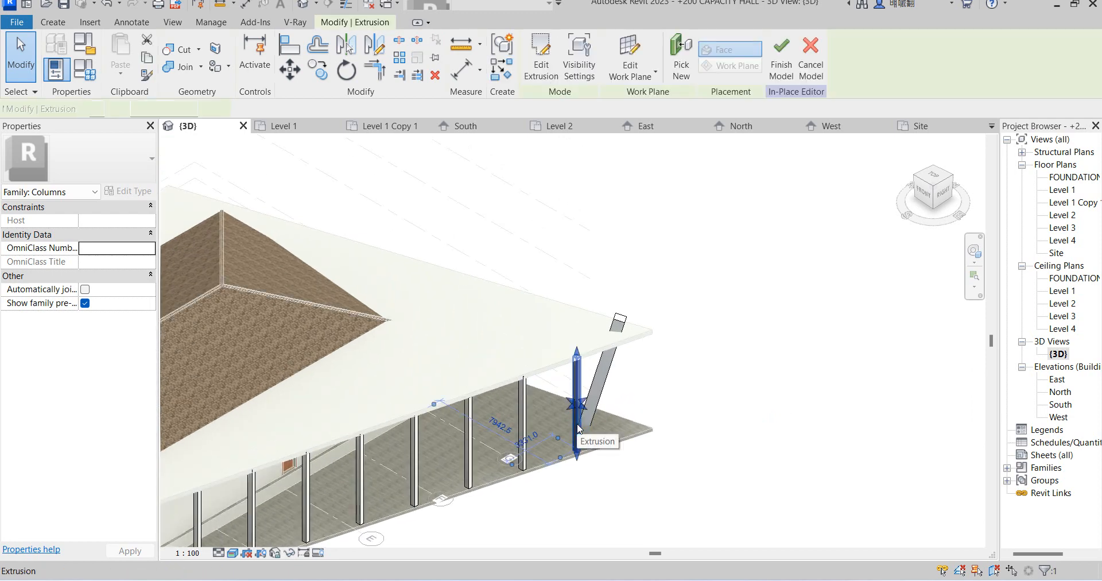
pyautogui.press('Delete')
pyautogui.click(473, 470)
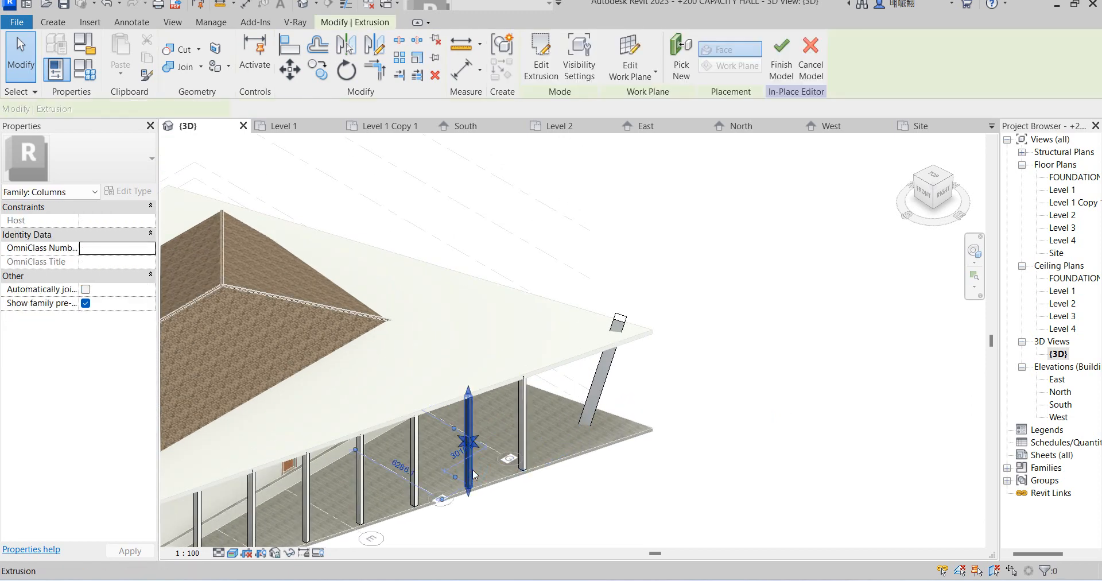
pyautogui.press('Delete')
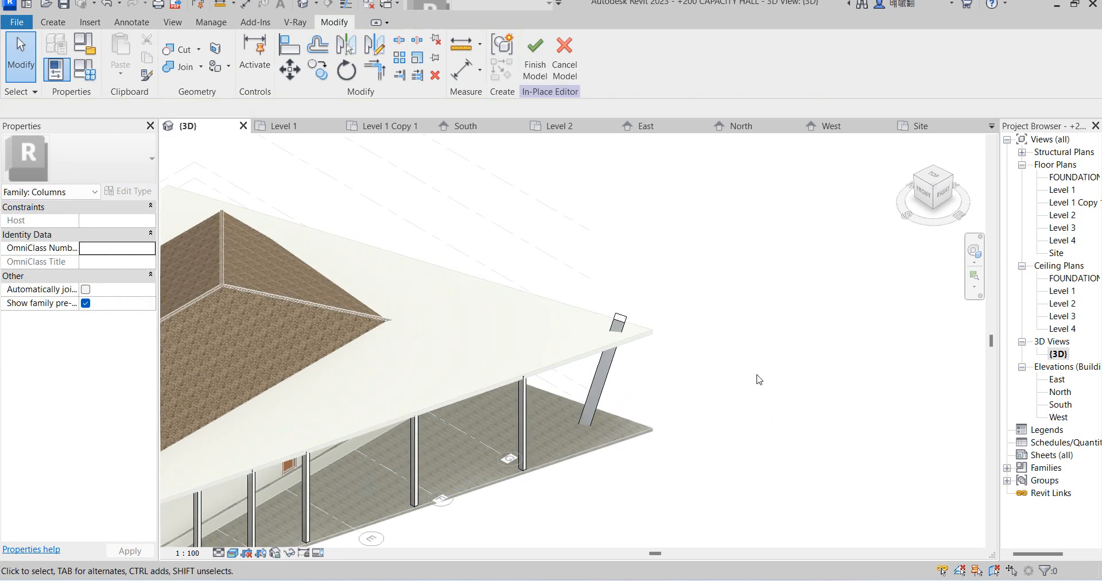
pyautogui.scroll(-2, 759, 379)
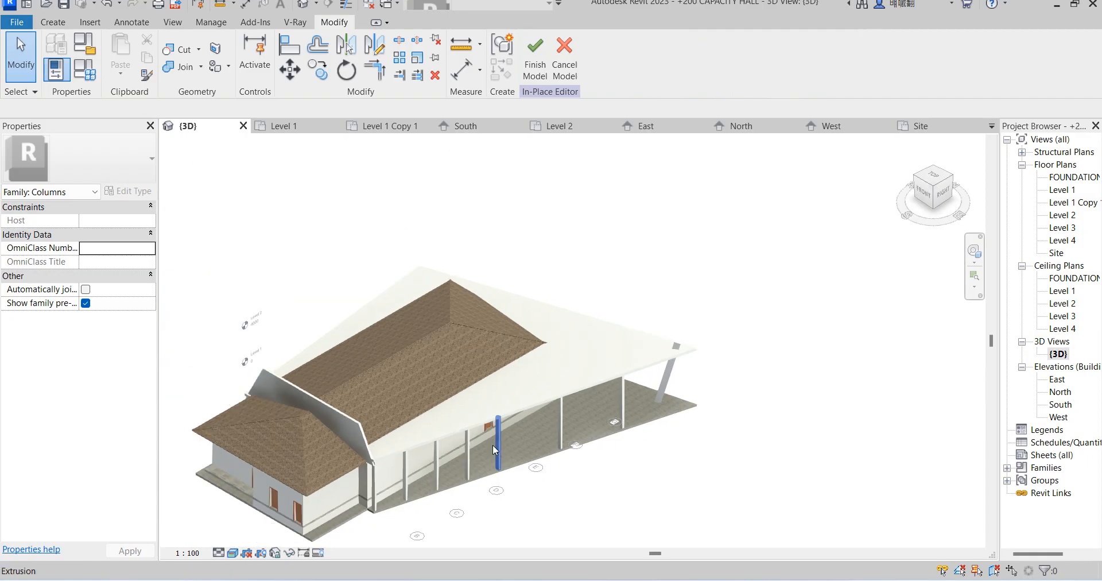
pyautogui.click(406, 475)
pyautogui.press('Delete')
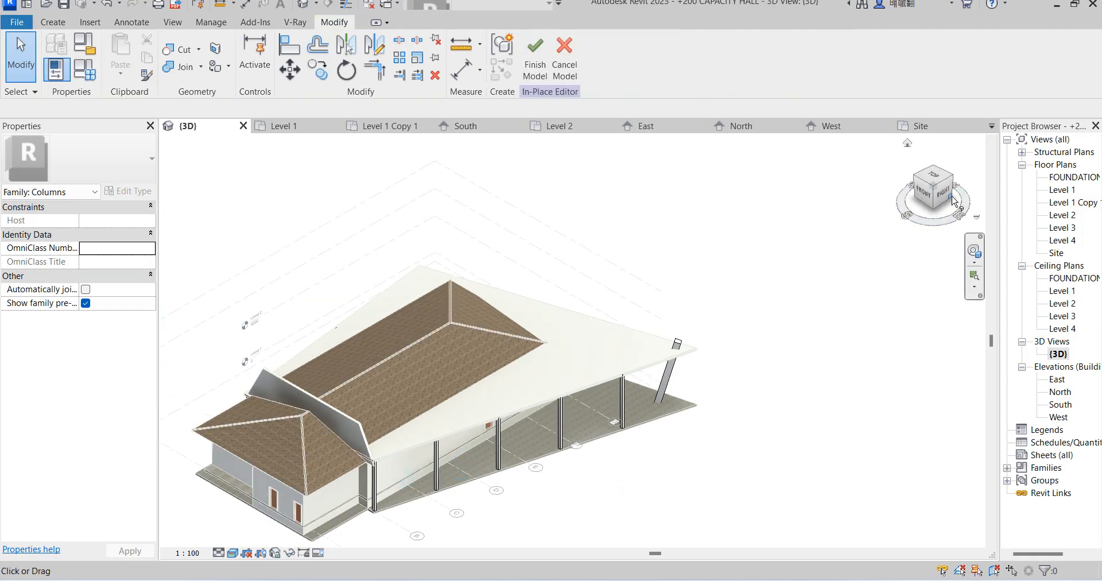
# Delete every other small column along the building's left side, keeping the end columns.
pyautogui.click(917, 181)
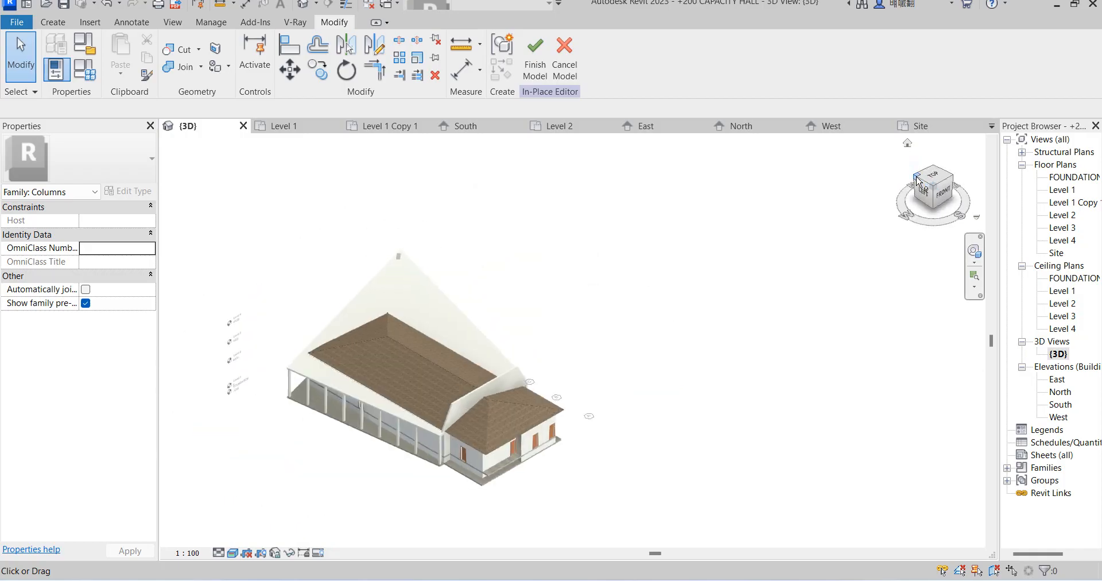
pyautogui.click(479, 368)
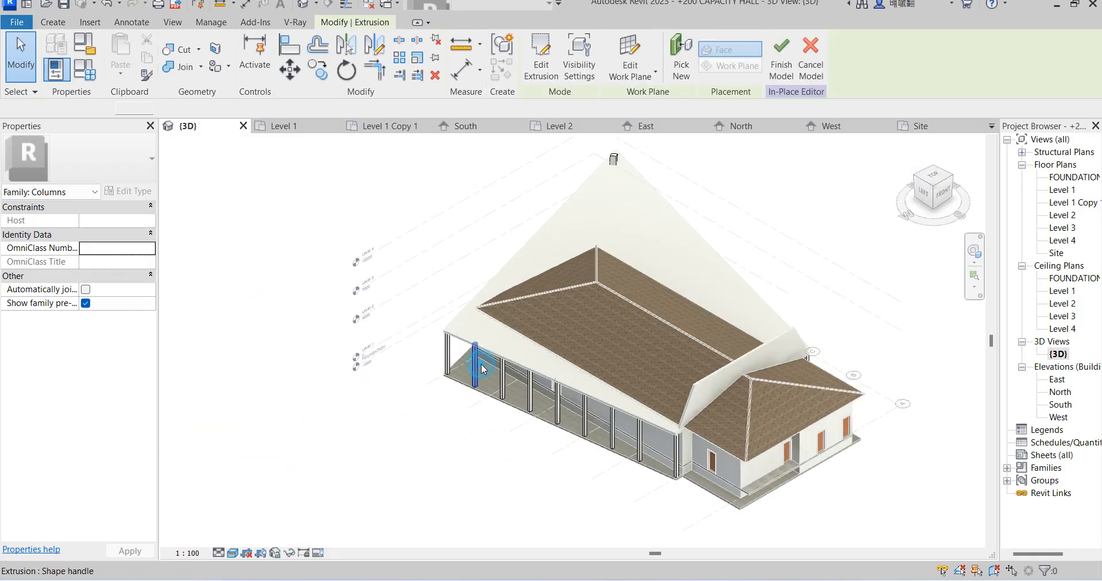
pyautogui.press('Delete')
pyautogui.click(528, 402)
pyautogui.press('Delete')
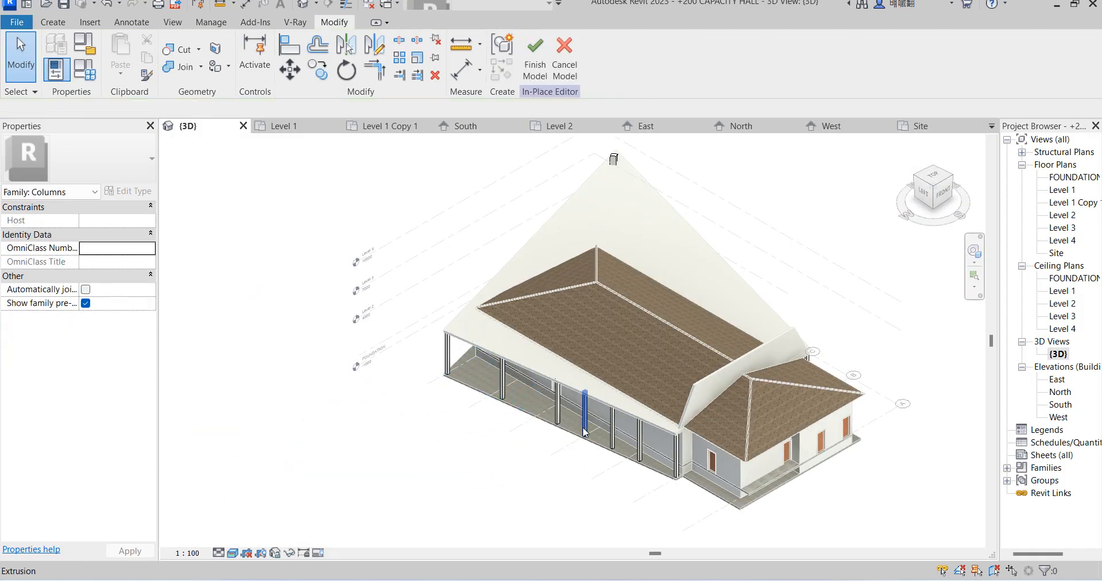
pyautogui.click(585, 425)
pyautogui.press('Delete')
# In the Level 1 plan, copy the left side's front end column to the slab edge outside the toilet block, with multiple copying enabled.
pyautogui.scroll(-3, 593, 469)
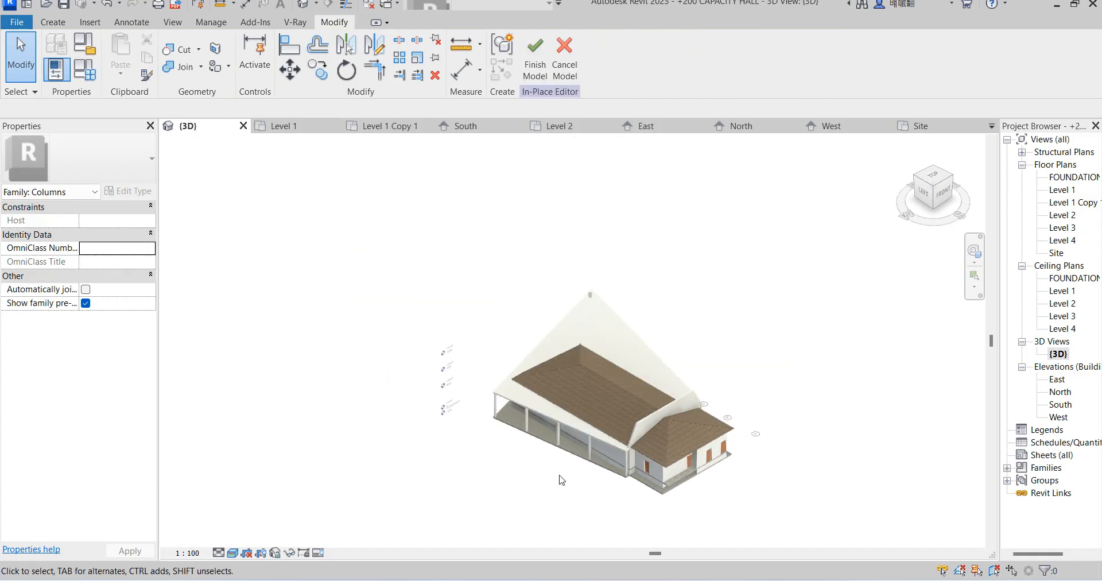
pyautogui.scroll(5, 602, 491)
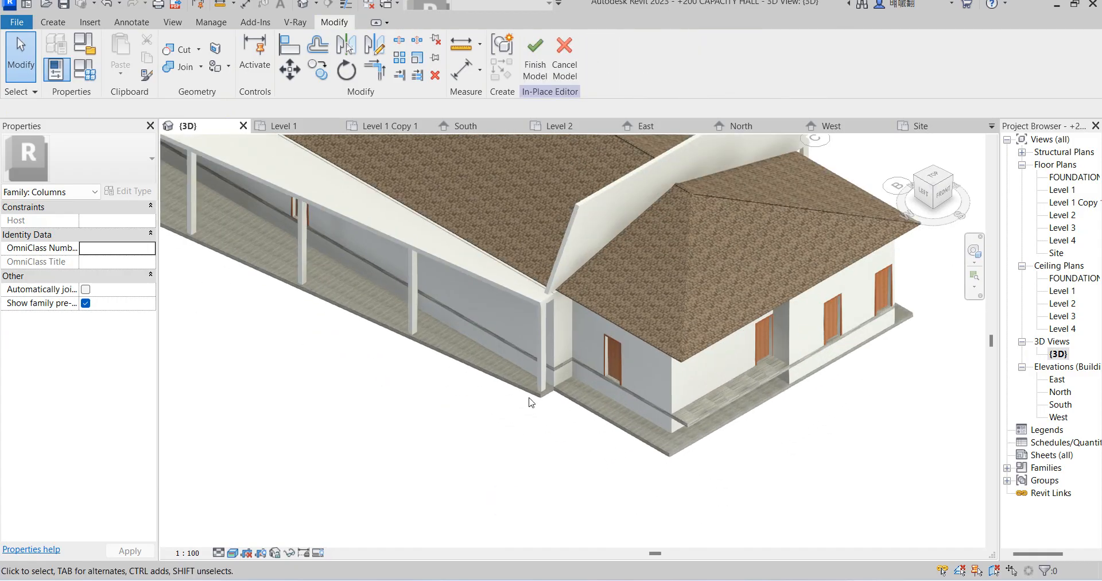
pyautogui.click(538, 339)
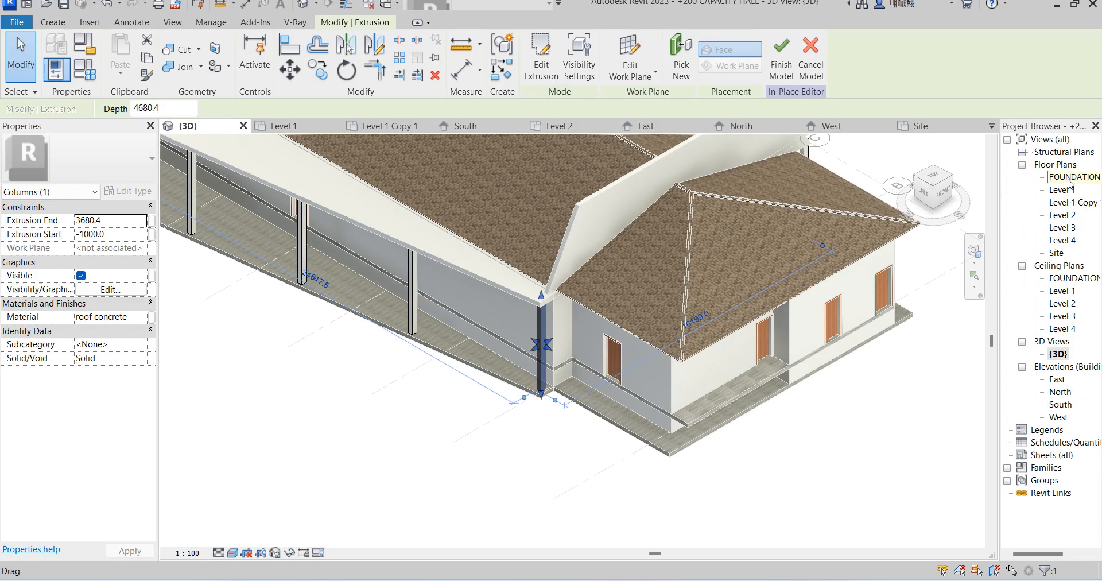
pyautogui.doubleClick(1063, 193)
pyautogui.scroll(4, 583, 316)
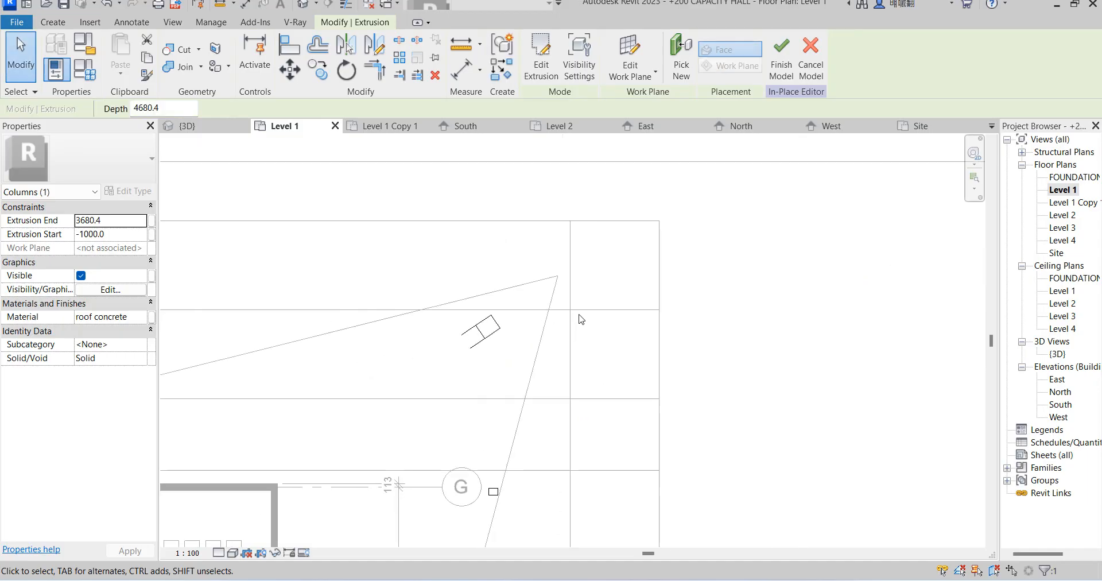
pyautogui.scroll(-4, 588, 317)
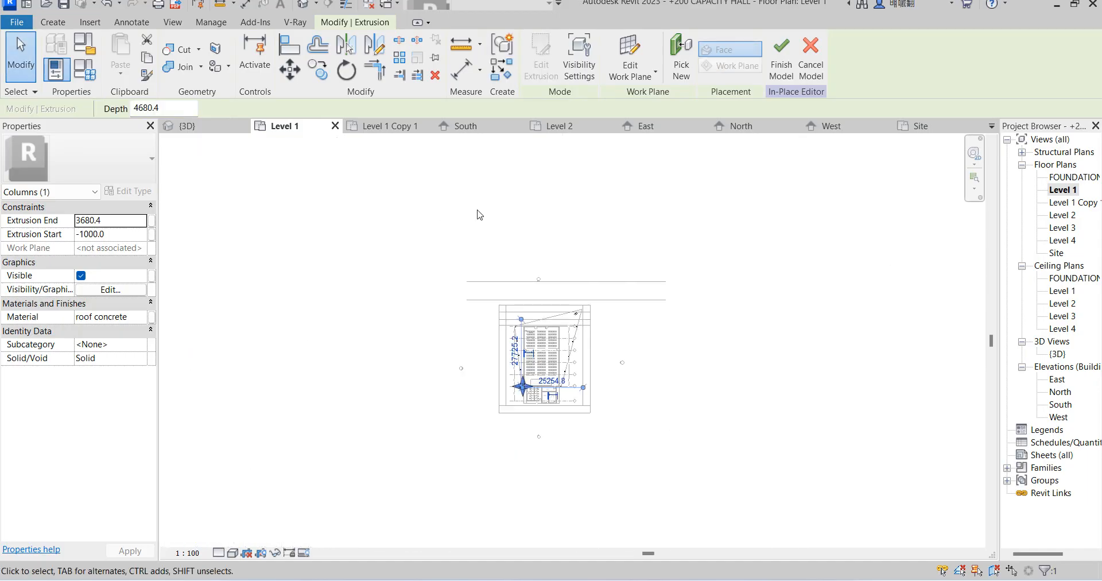
pyautogui.click(313, 81)
pyautogui.scroll(6, 516, 391)
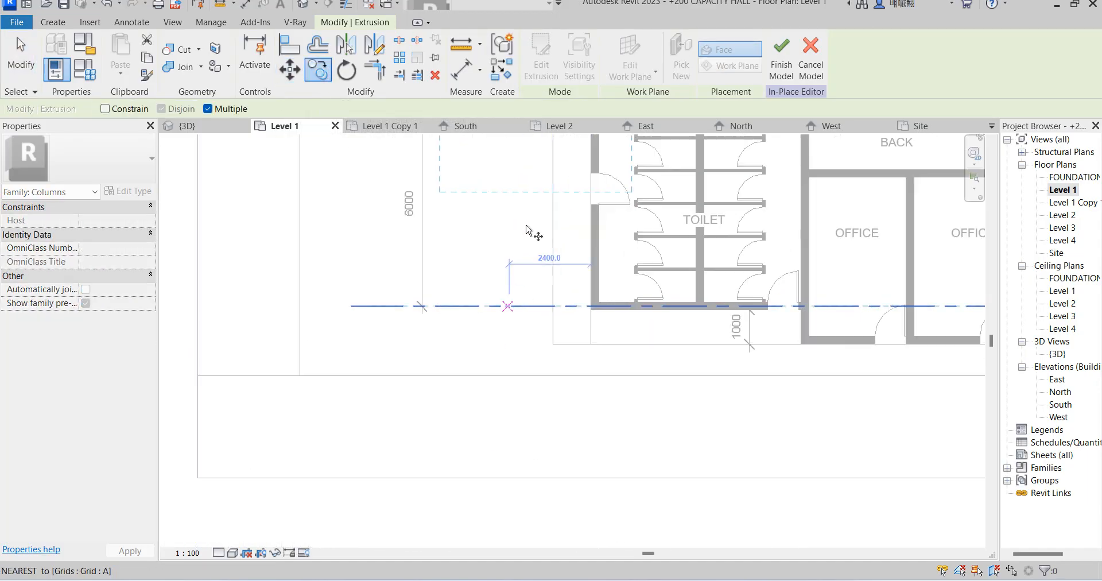
pyautogui.scroll(-4, 549, 397)
pyautogui.scroll(5, 539, 225)
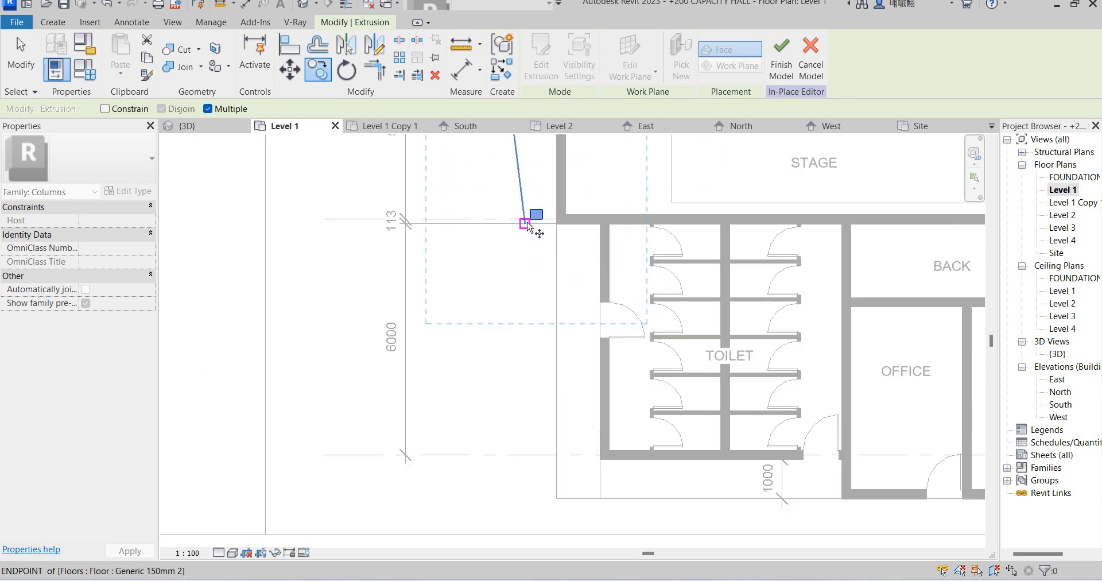
pyautogui.click(537, 226)
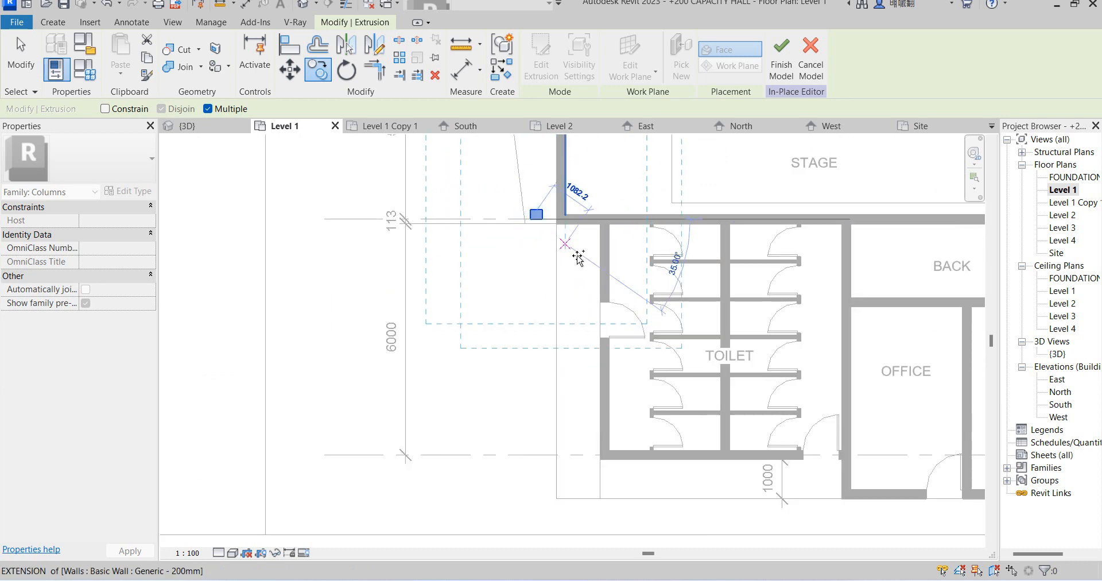
pyautogui.scroll(3, 572, 250)
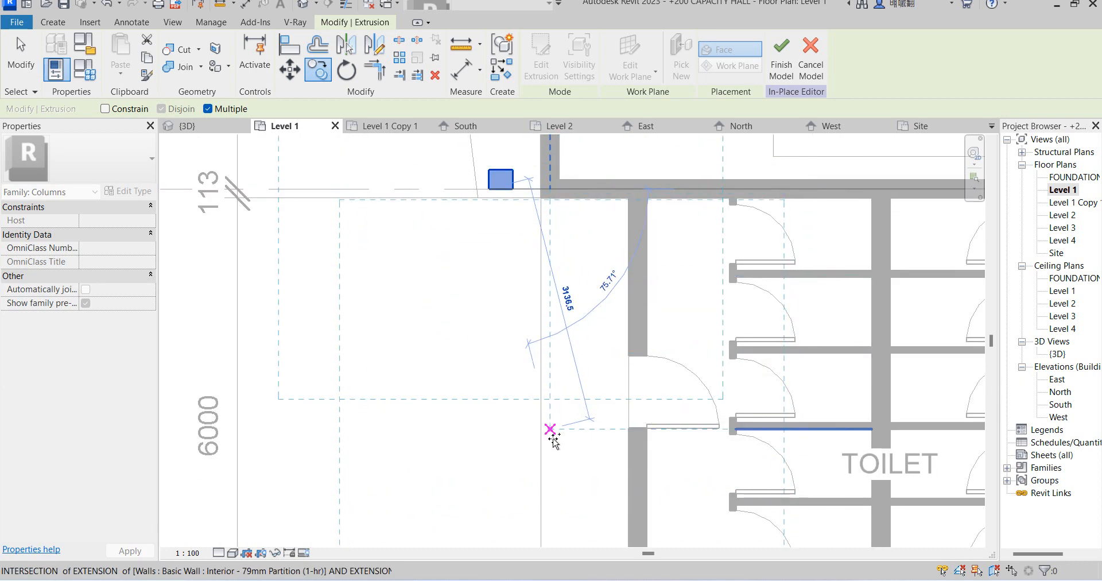
pyautogui.scroll(-4, 562, 345)
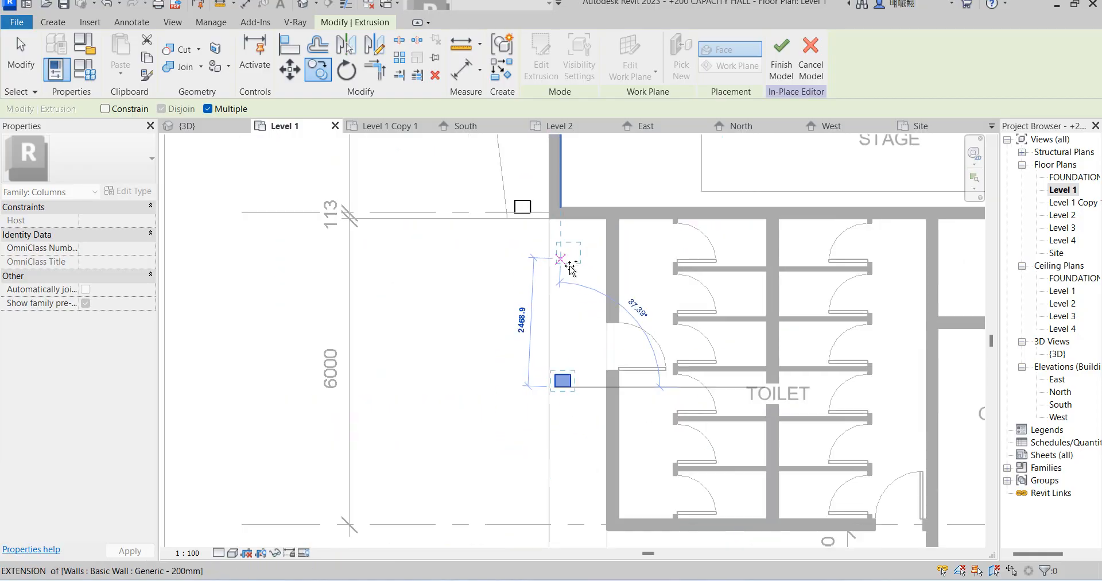
# Place another column copy about 3600 mm straight toward the front, just inside the slab's corner by the toilet block.
pyautogui.scroll(4, 566, 373)
pyautogui.scroll(5, 571, 372)
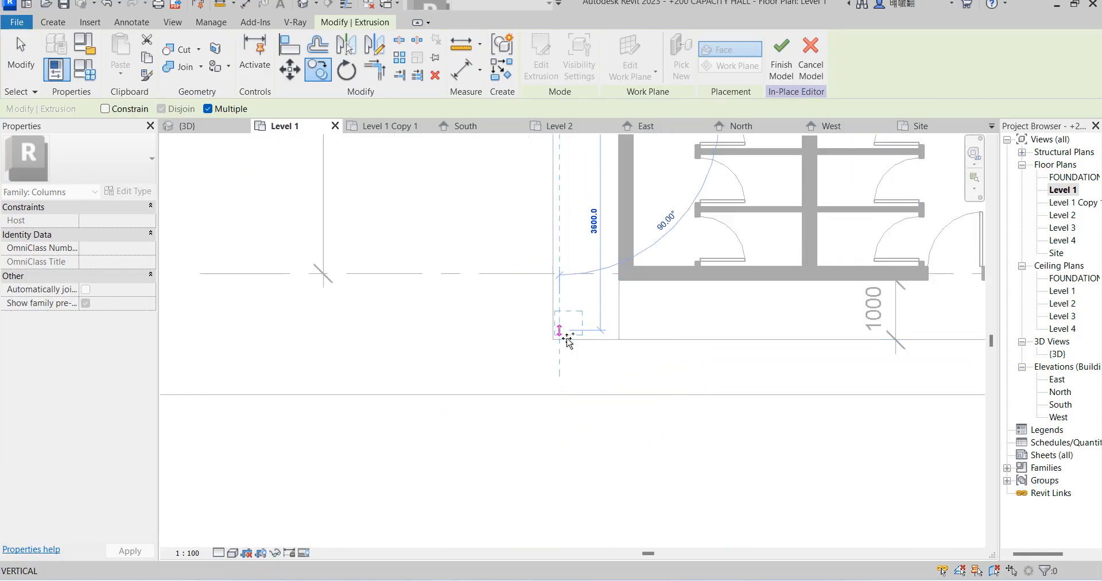
pyautogui.scroll(-5, 568, 344)
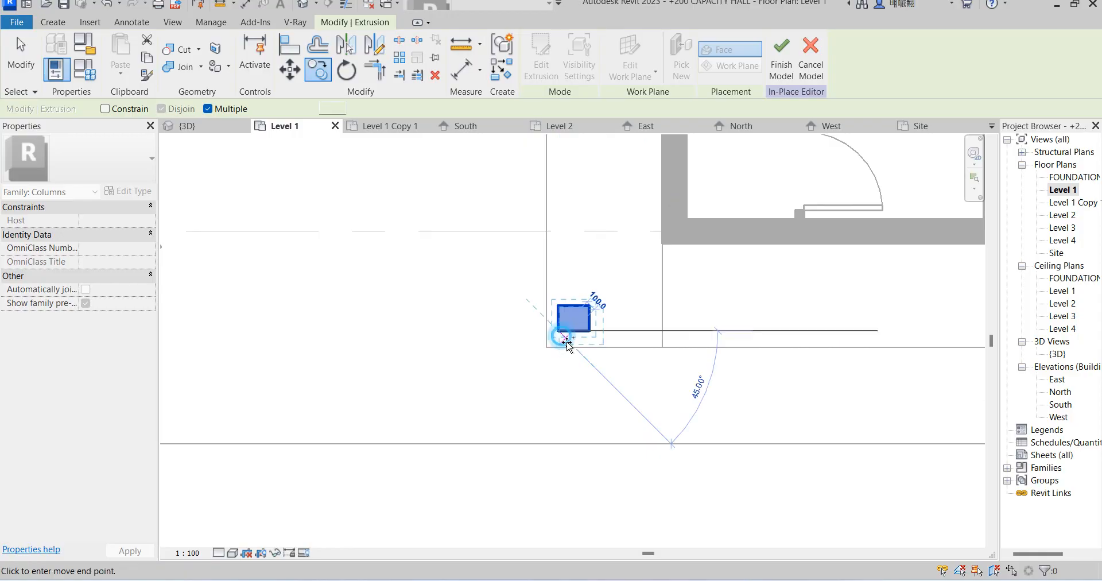
# Place another column copy along the front slab edge outside the toilet block, level with the corner column, and end the copying.
pyautogui.scroll(3, 689, 389)
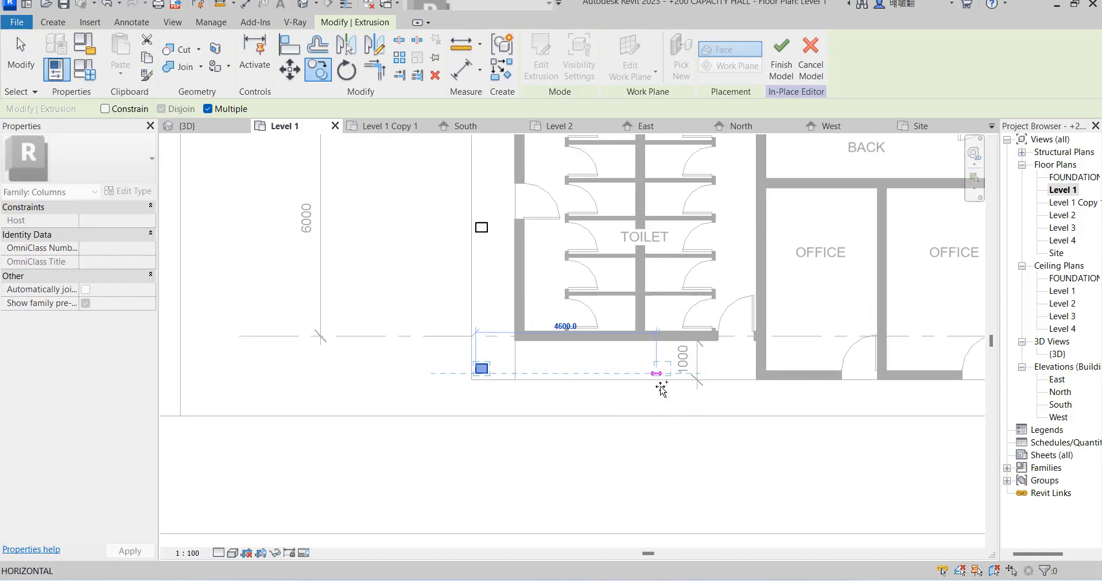
pyautogui.click(642, 386)
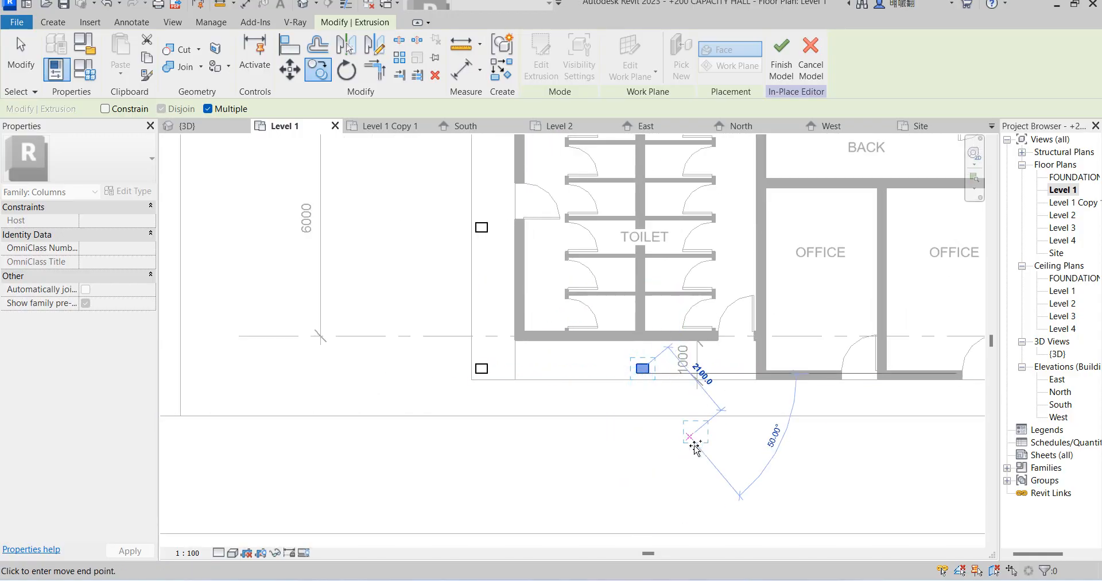
pyautogui.press('Escape')
pyautogui.scroll(-3, 684, 448)
pyautogui.click(684, 476)
pyautogui.scroll(-3, 697, 424)
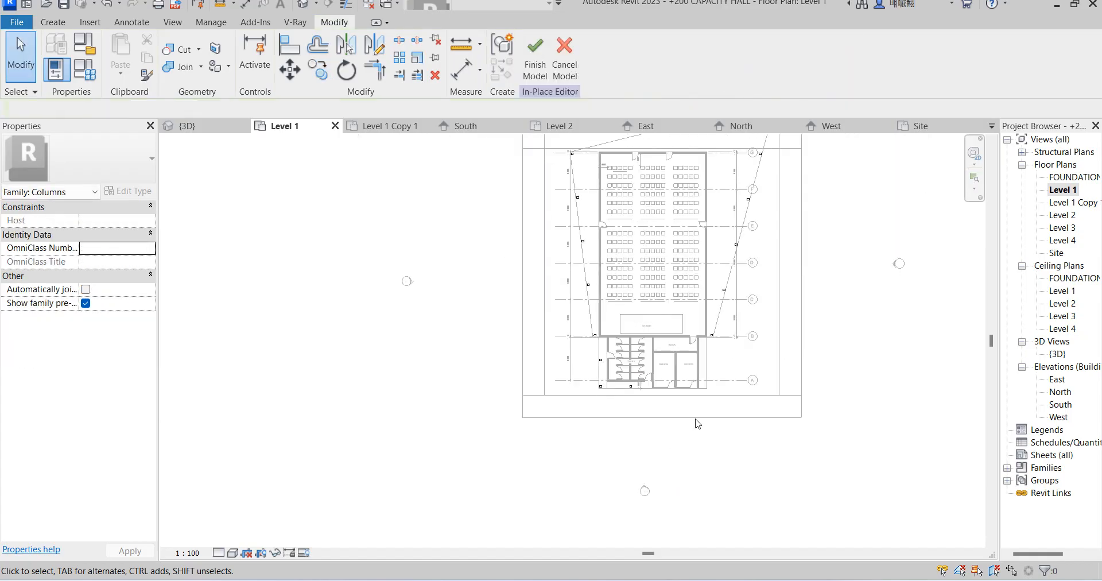
# Inspect the copied columns and the roof edges around the front block in the 3D view.
pyautogui.doubleClick(1056, 354)
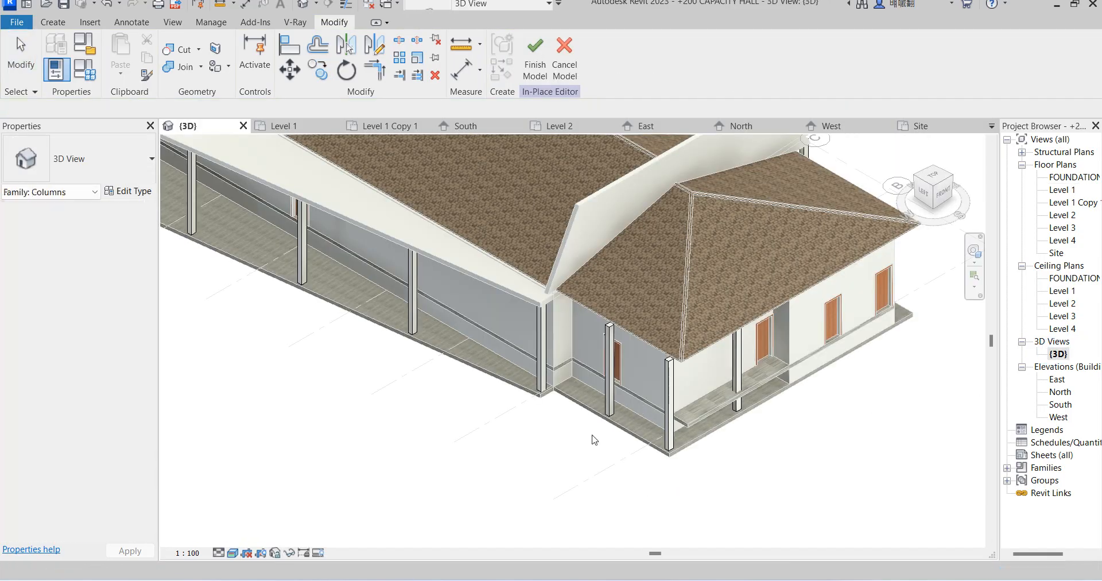
pyautogui.scroll(-3, 658, 456)
pyautogui.scroll(3, 655, 402)
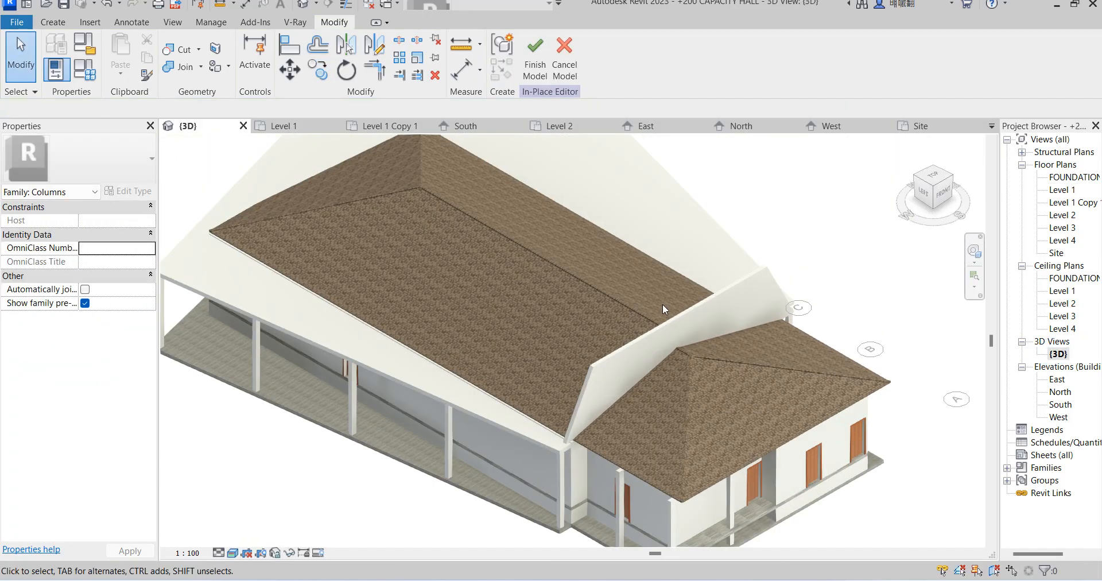
pyautogui.scroll(-2, 663, 305)
pyautogui.scroll(3, 502, 376)
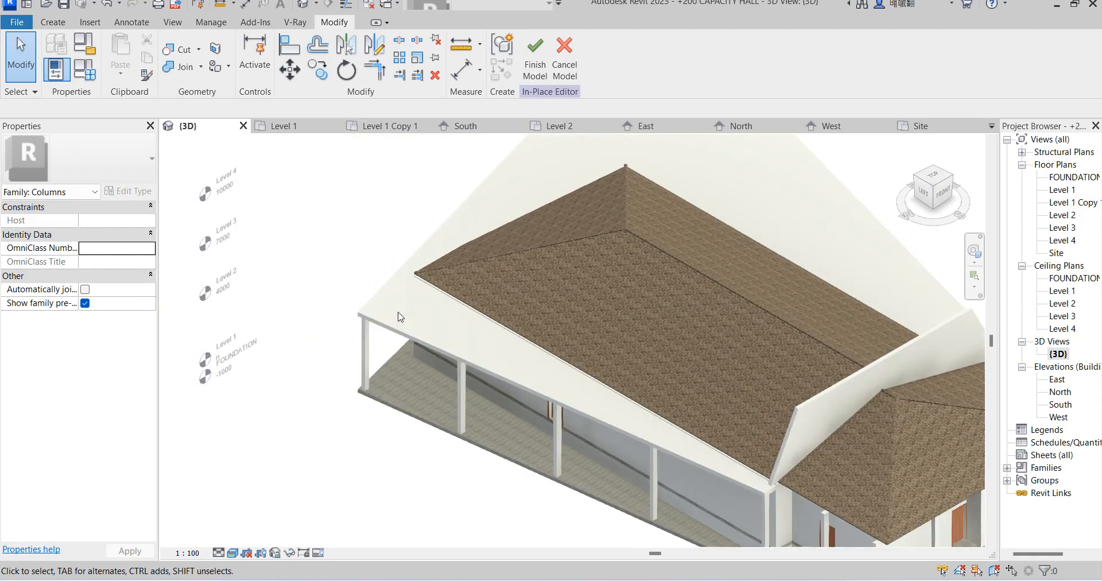
pyautogui.scroll(-3, 479, 394)
pyautogui.scroll(2, 677, 477)
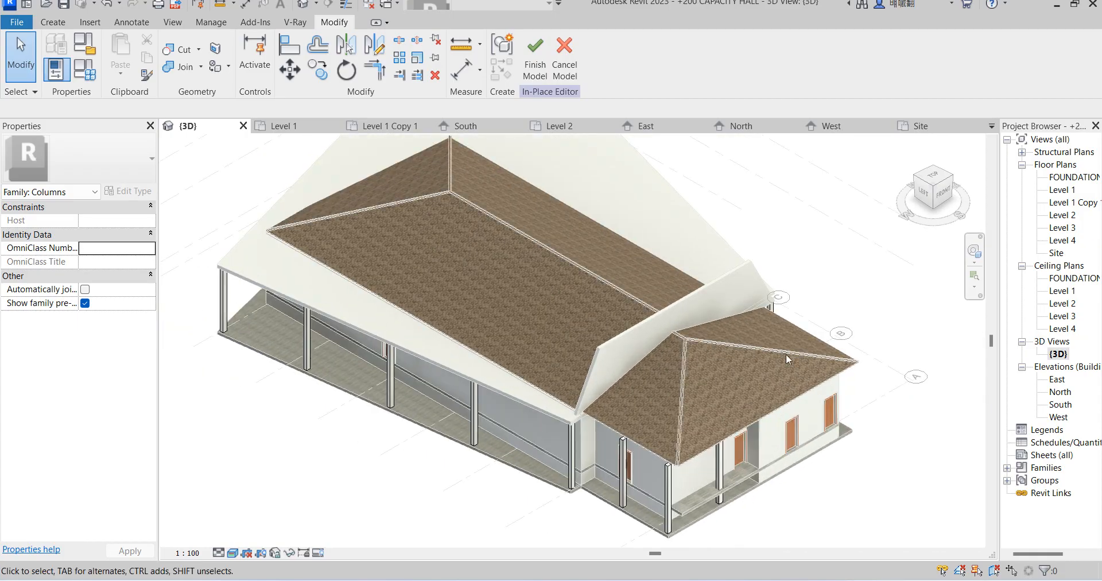
pyautogui.scroll(4, 634, 474)
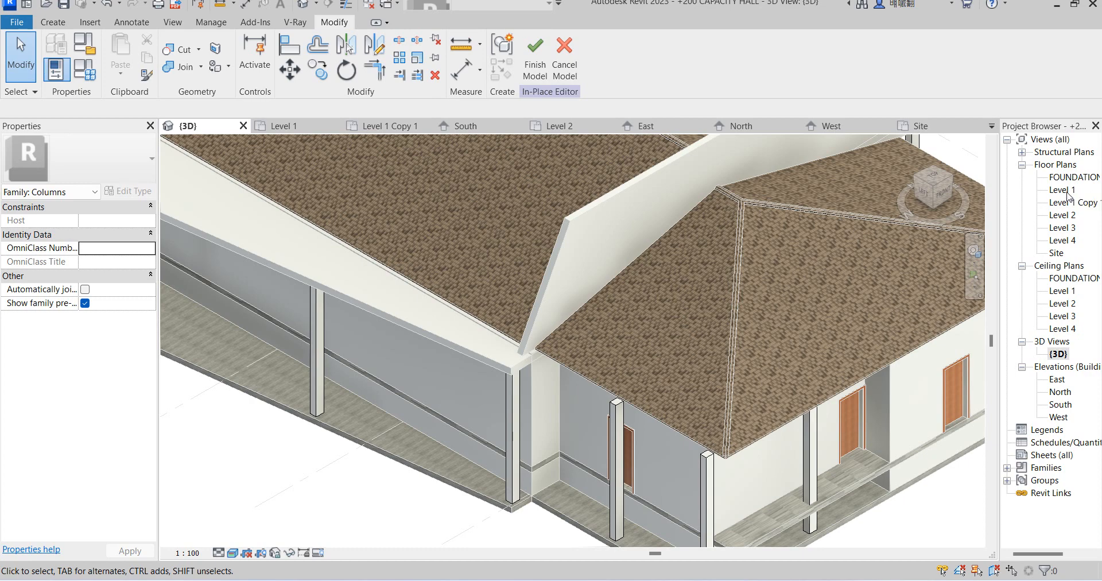
# Check the front block's roof outline in the Level 2 plan and return to the Level 1 plan.
pyautogui.doubleClick(1066, 192)
pyautogui.scroll(1, 693, 410)
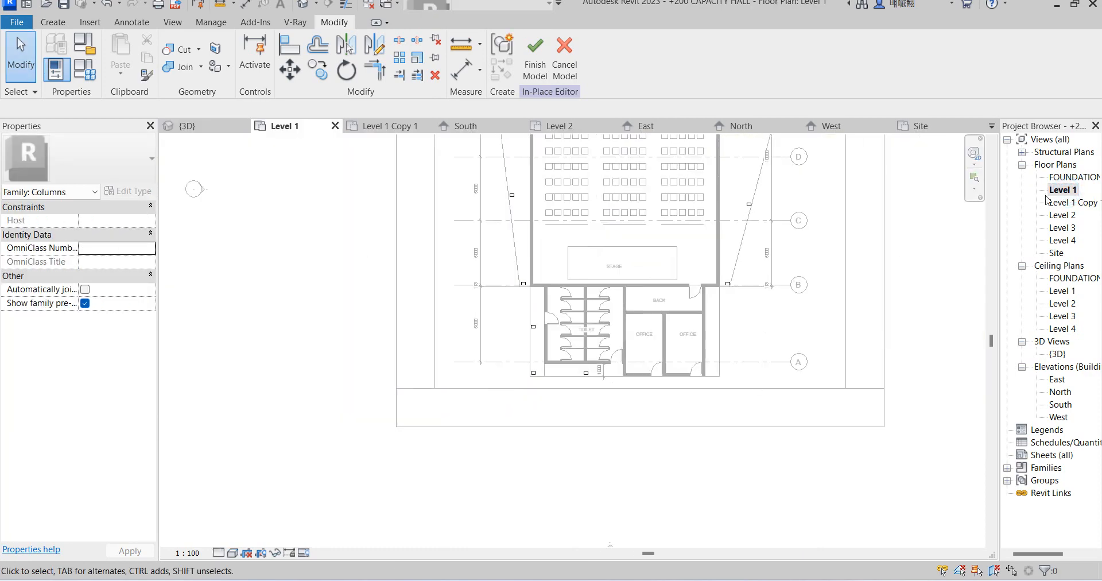
pyautogui.doubleClick(1070, 218)
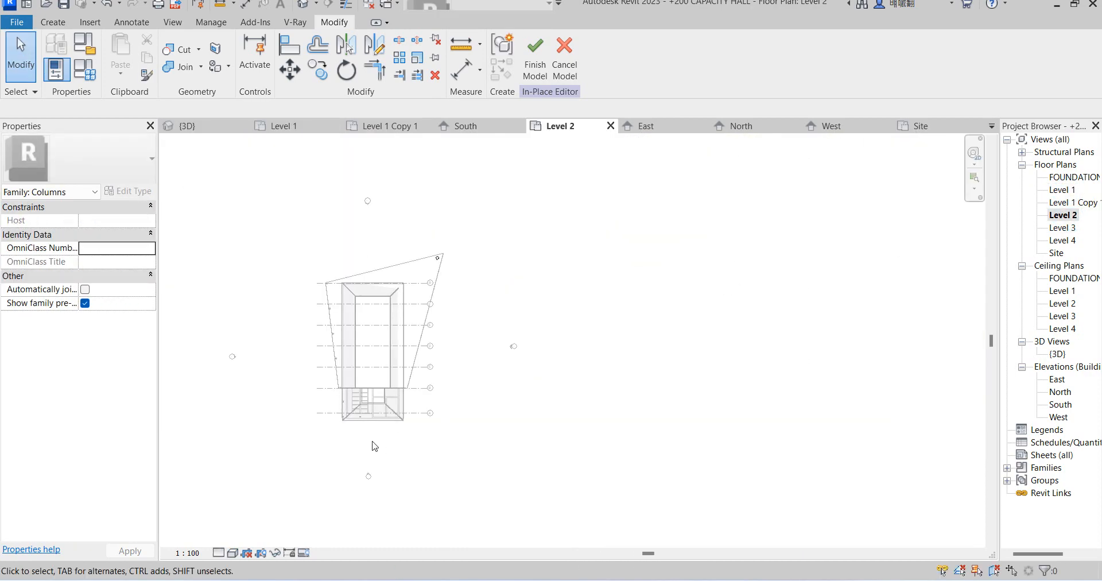
pyautogui.scroll(2, 375, 445)
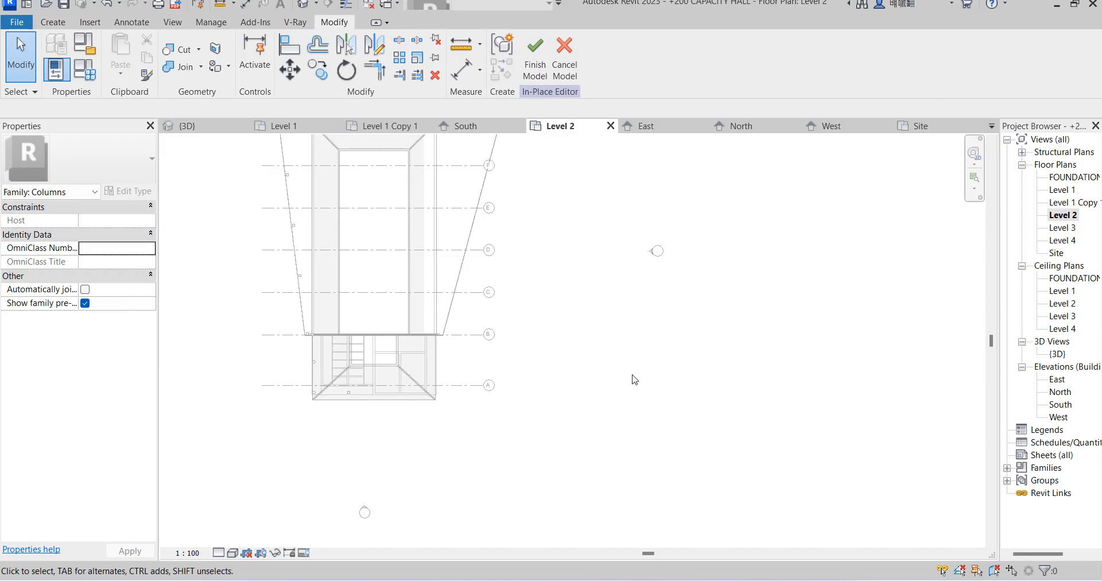
pyautogui.doubleClick(1066, 191)
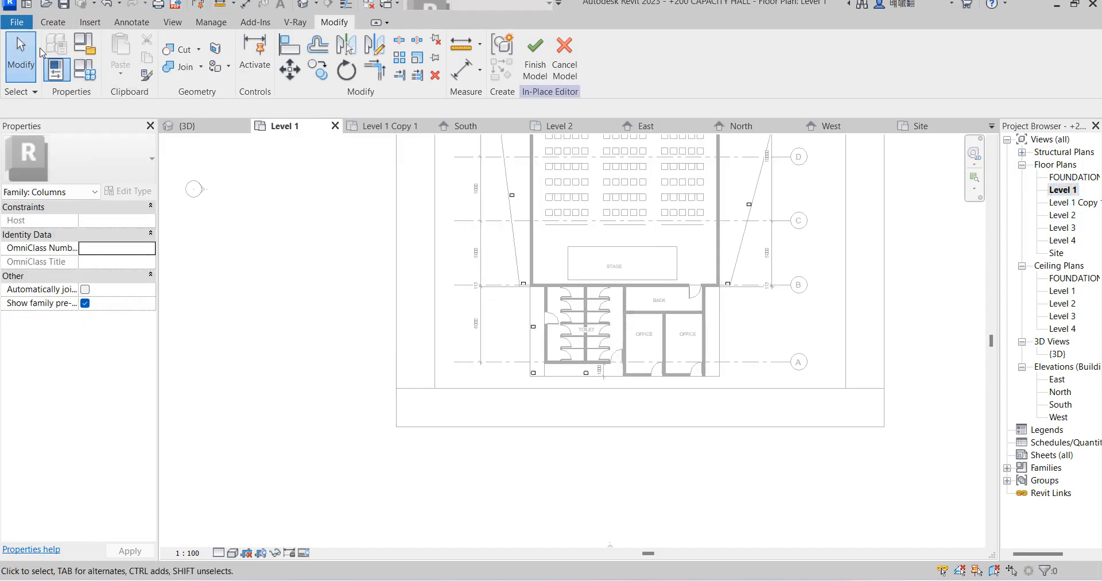
pyautogui.click(54, 23)
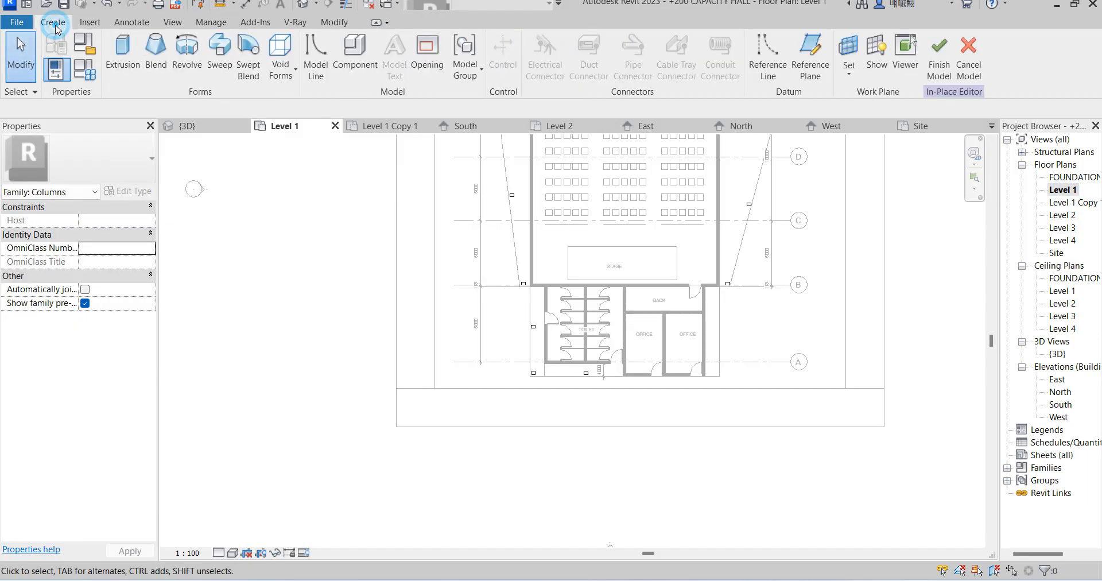
pyautogui.click(121, 68)
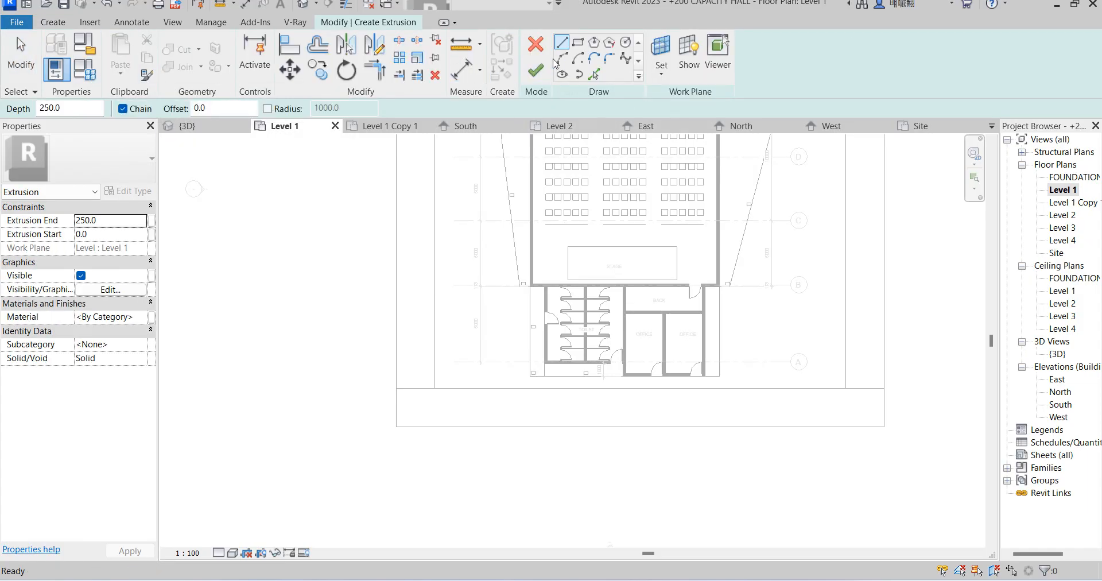
pyautogui.click(537, 44)
# Sketch a three-sided sweep path around the front block from the hall wall's corners, about 7922 mm deep and 14750 mm wide, and finish it.
pyautogui.click(53, 22)
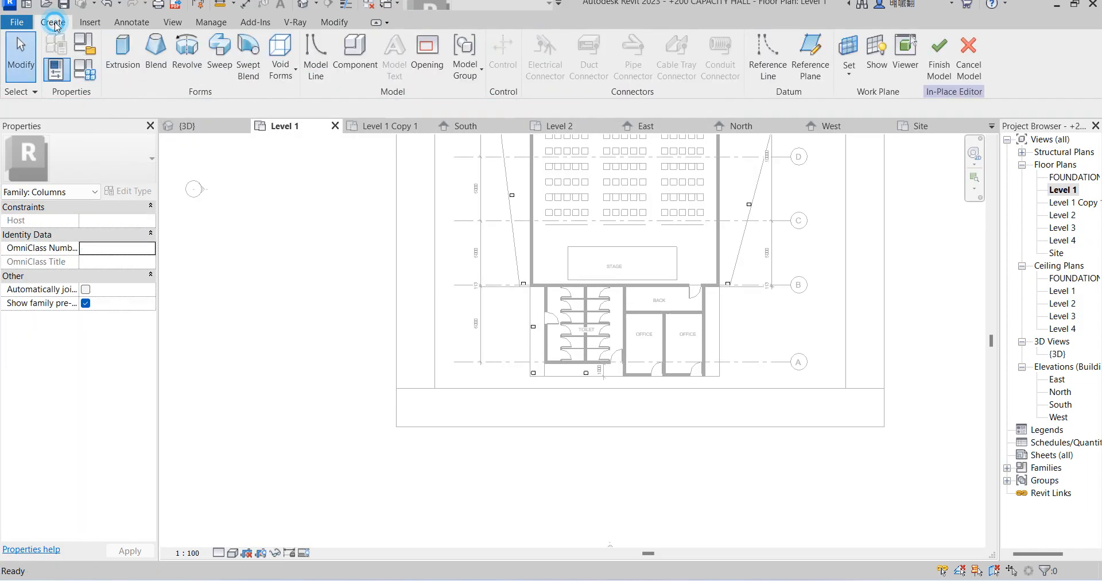
pyautogui.click(219, 64)
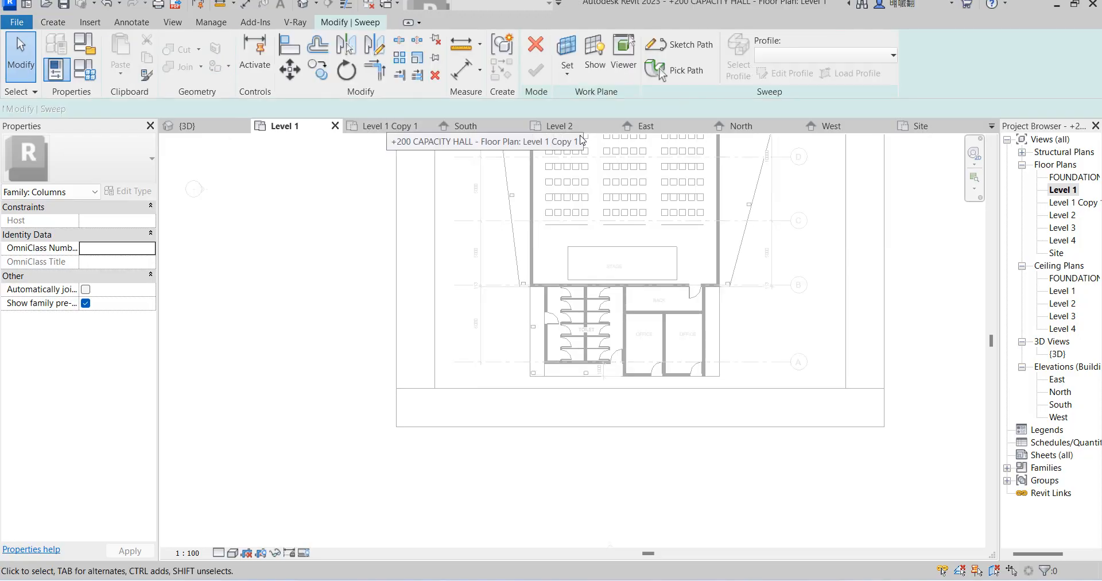
pyautogui.click(705, 46)
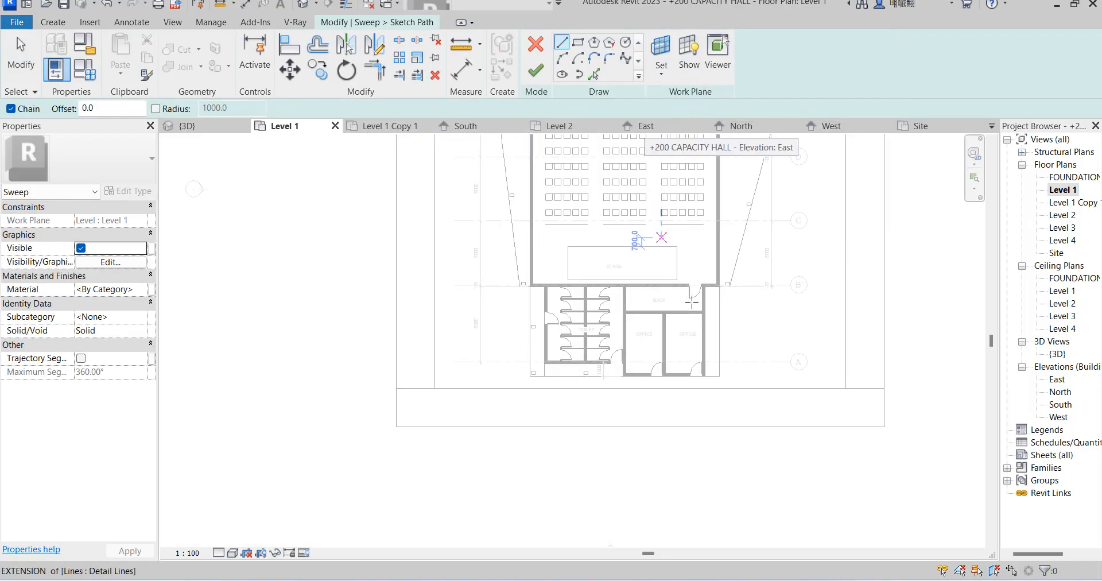
pyautogui.scroll(3, 712, 297)
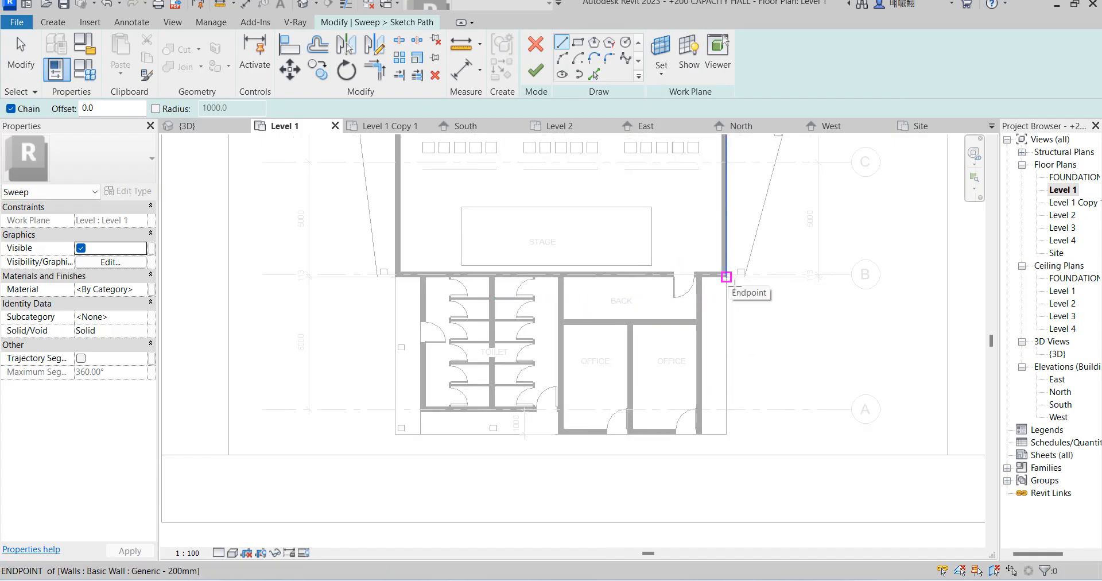
pyautogui.click(727, 277)
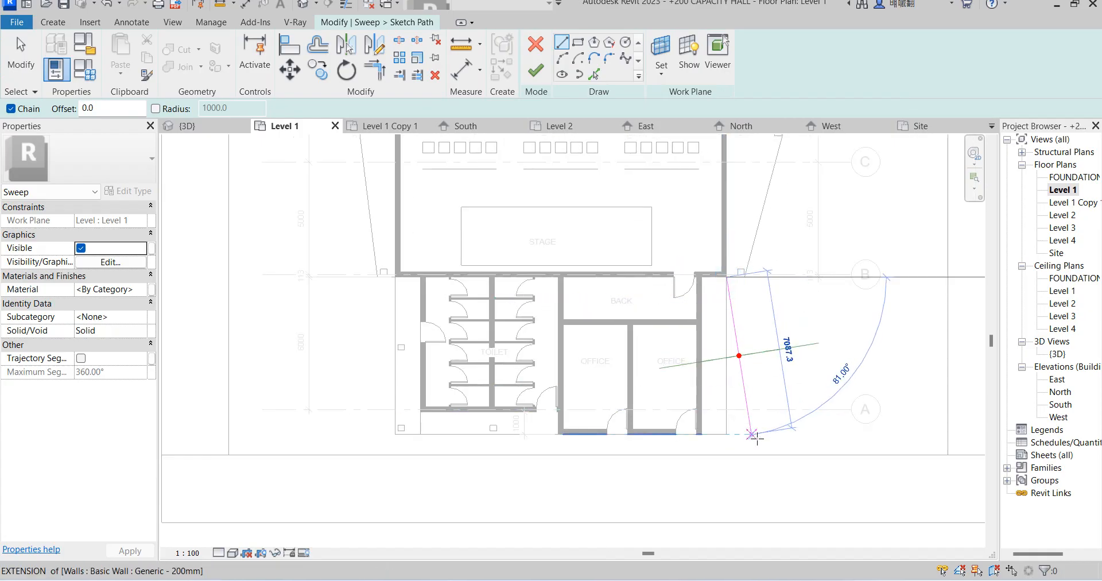
pyautogui.click(727, 456)
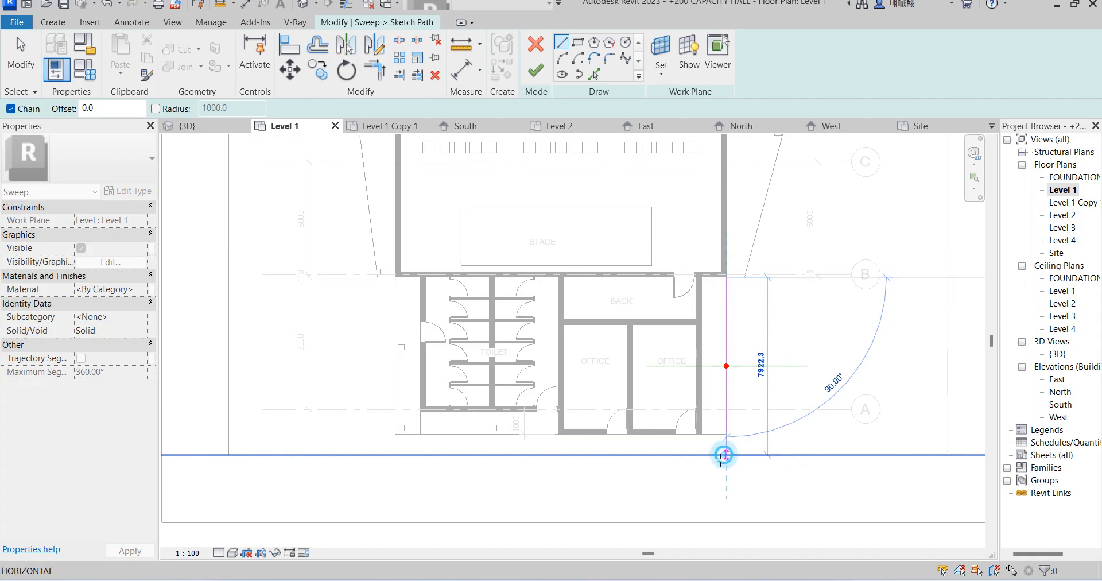
pyautogui.click(395, 455)
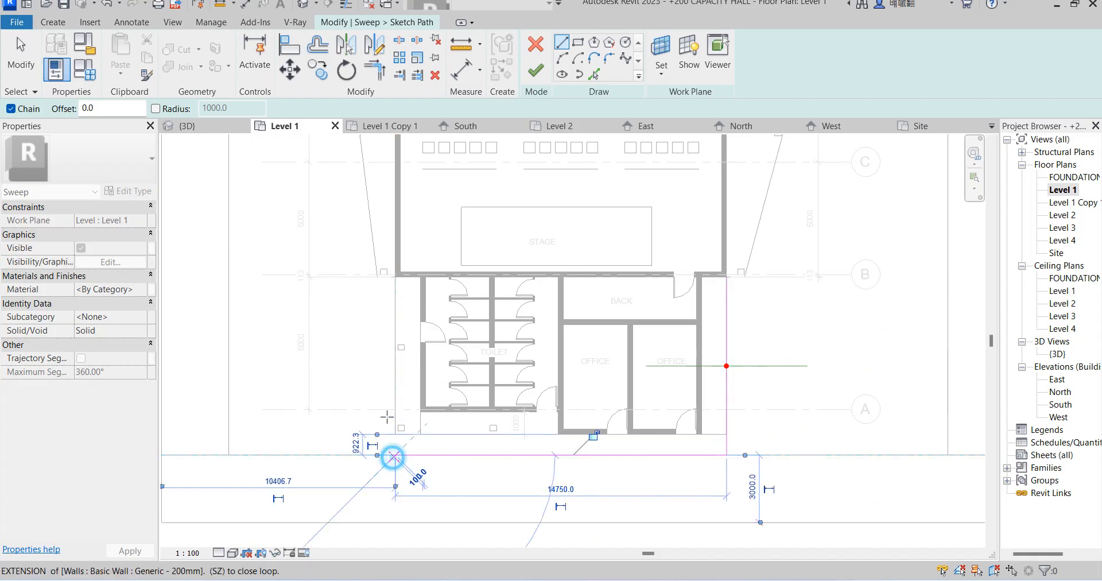
pyautogui.click(395, 278)
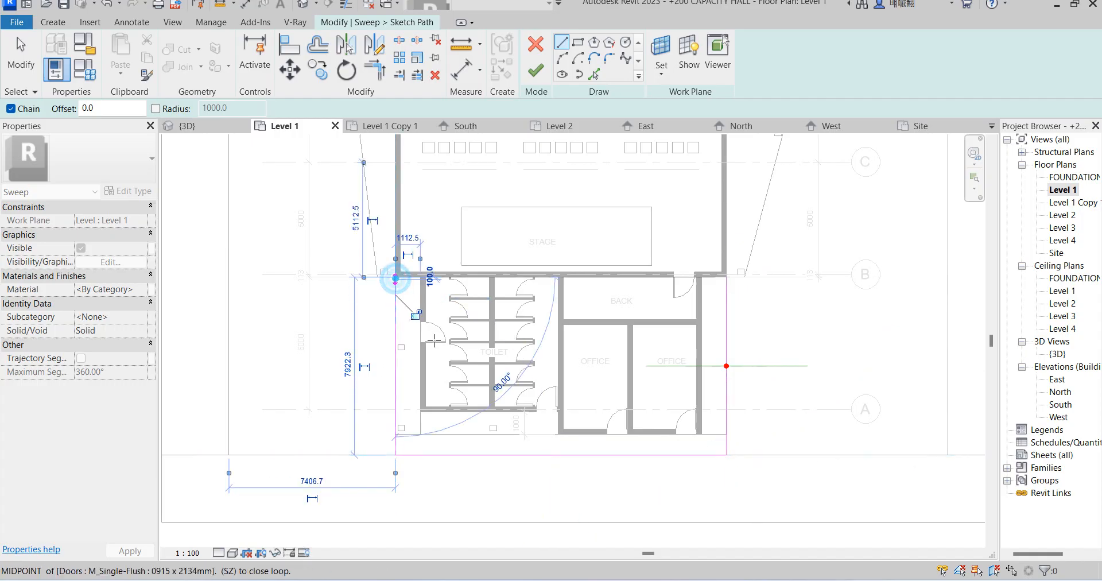
pyautogui.press('Escape')
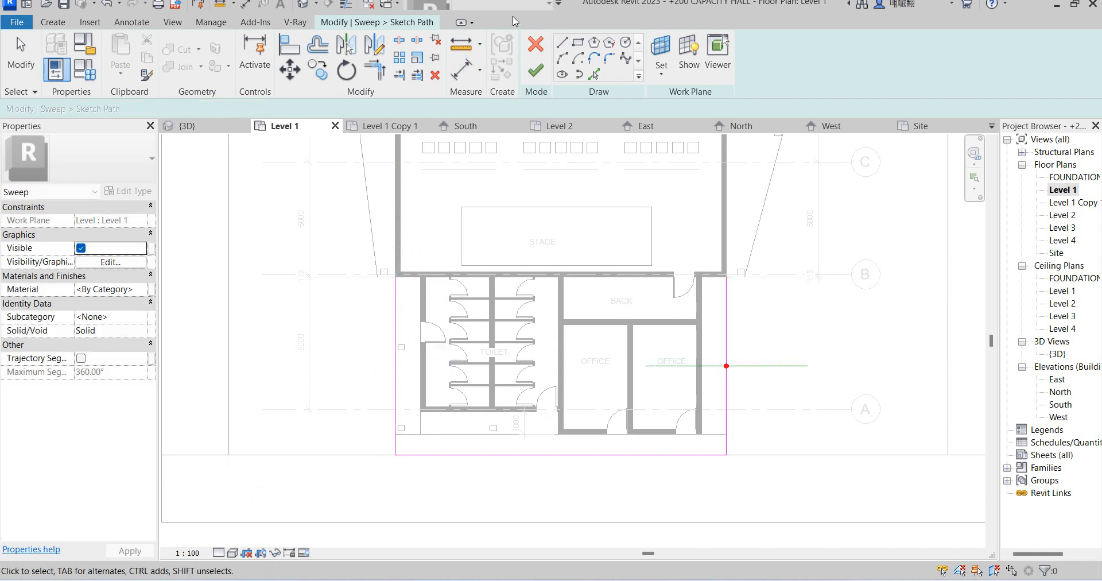
pyautogui.click(536, 70)
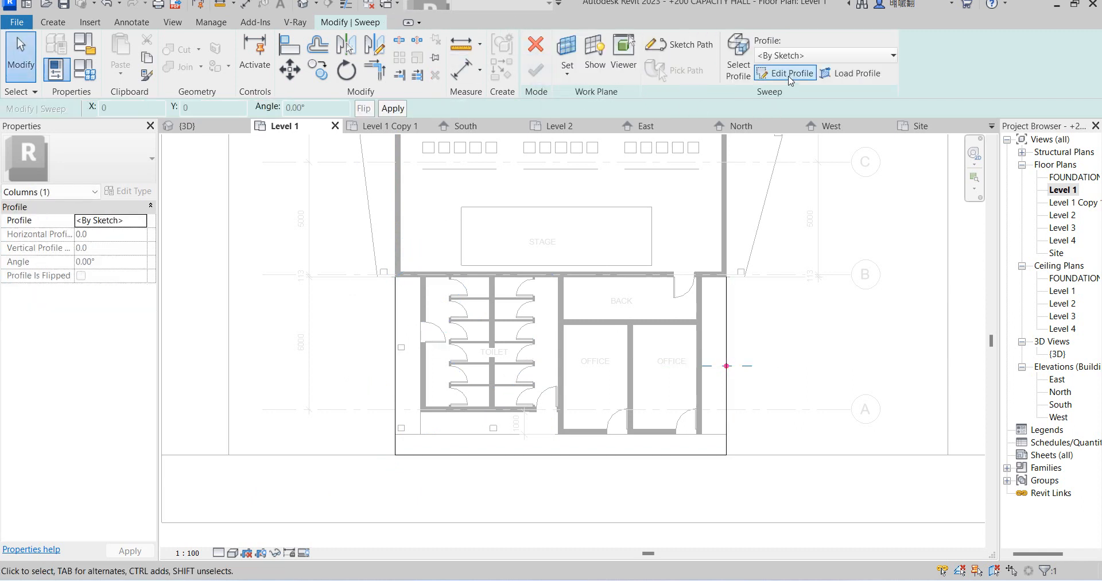
# Open the sweep's sketched profile for editing in the South elevation.
pyautogui.click(790, 74)
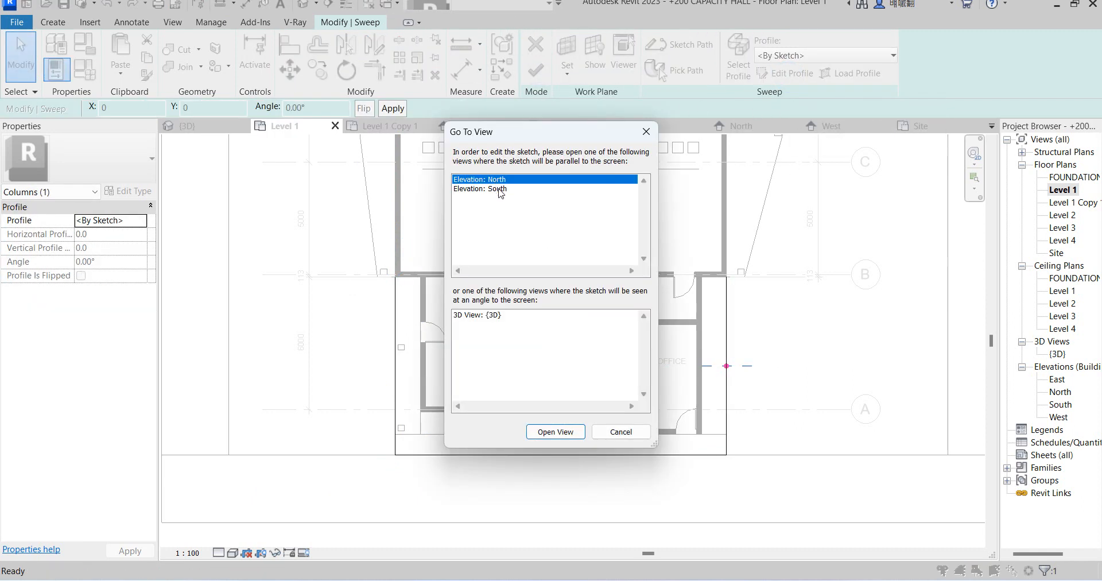
pyautogui.click(498, 189)
pyautogui.click(556, 432)
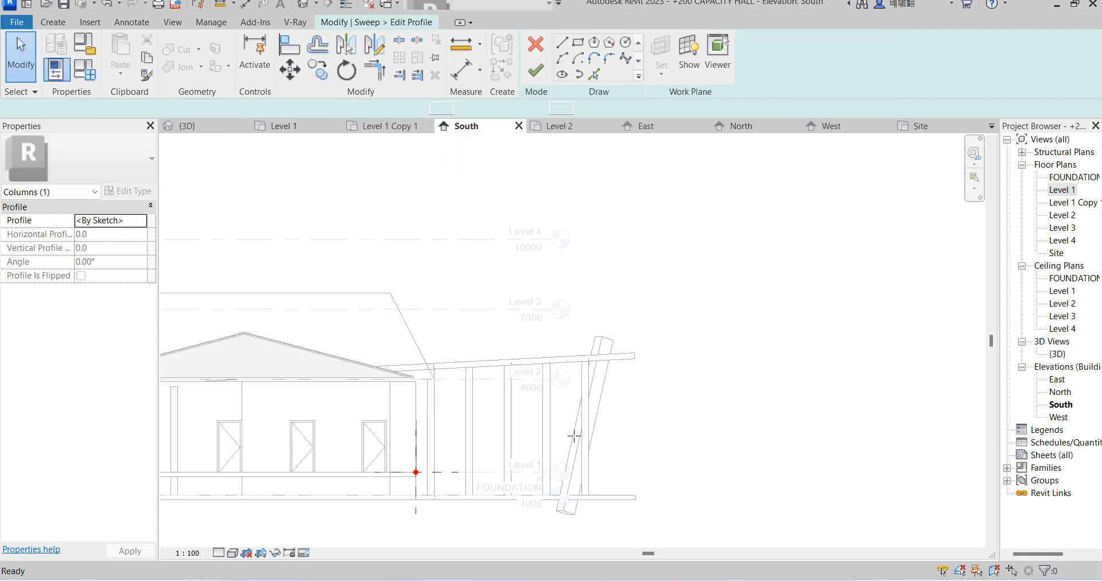
# Draw the profile's upper outline from the roof eave: about 500 mm outward, two rising slanted lines, and a 400 mm horizontal line.
pyautogui.scroll(7, 583, 382)
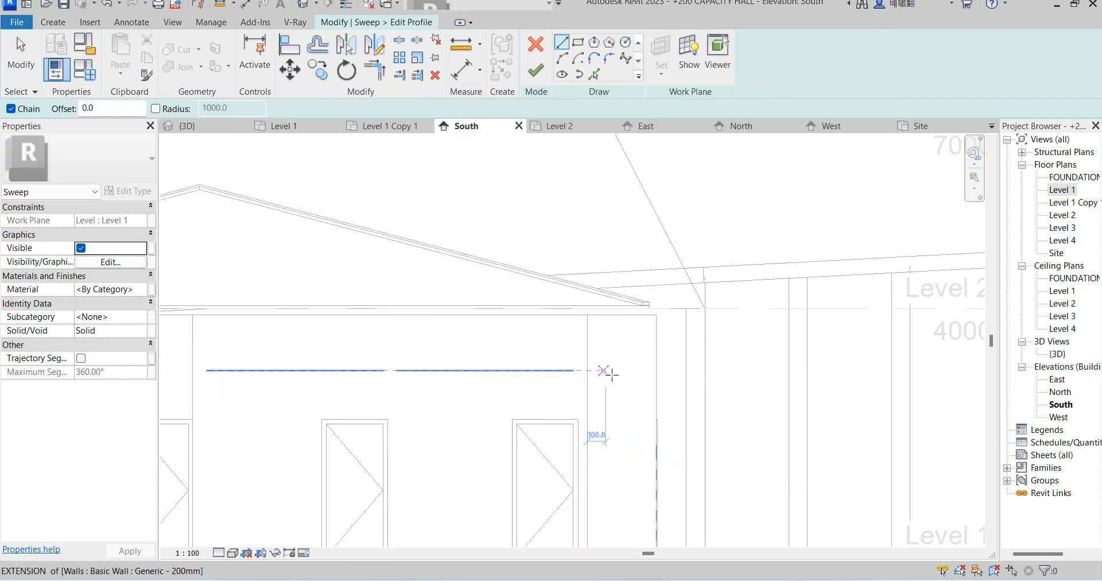
pyautogui.click(639, 306)
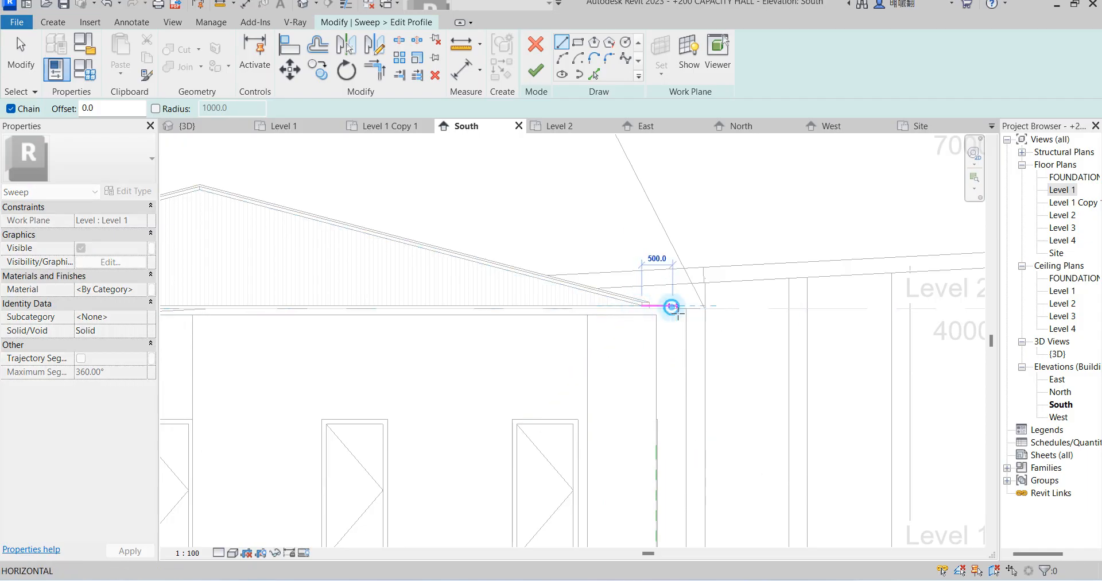
pyautogui.click(672, 308)
pyautogui.click(697, 294)
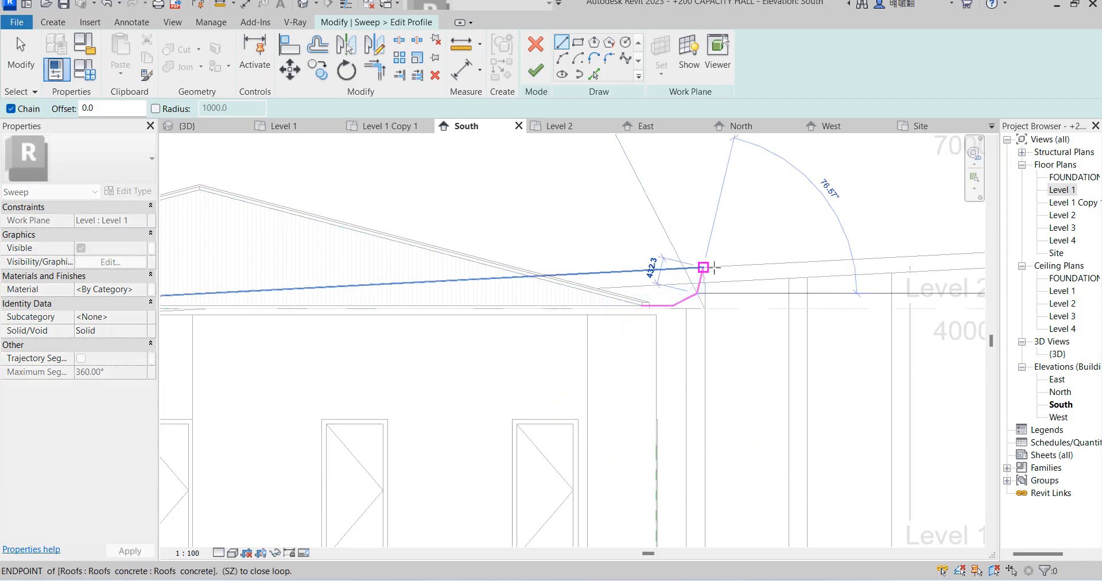
pyautogui.click(705, 264)
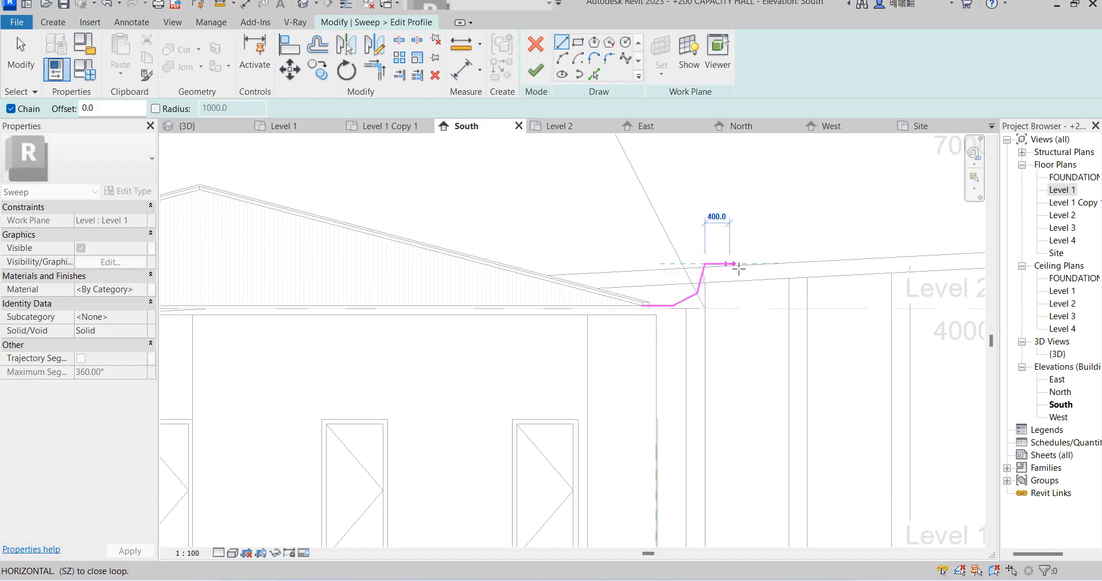
pyautogui.click(730, 265)
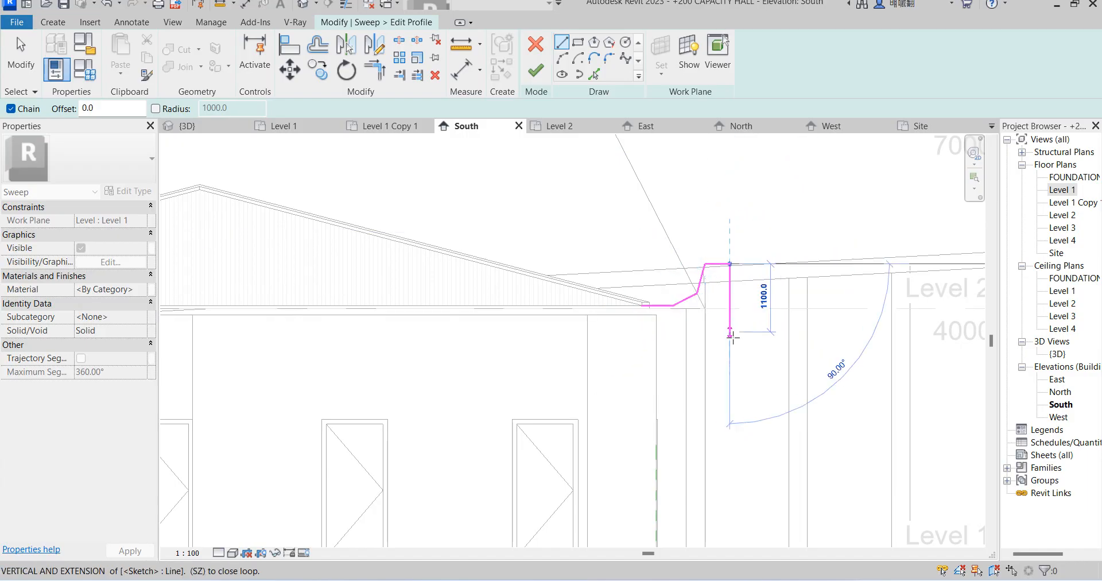
pyautogui.rightClick(730, 335)
pyautogui.click(761, 343)
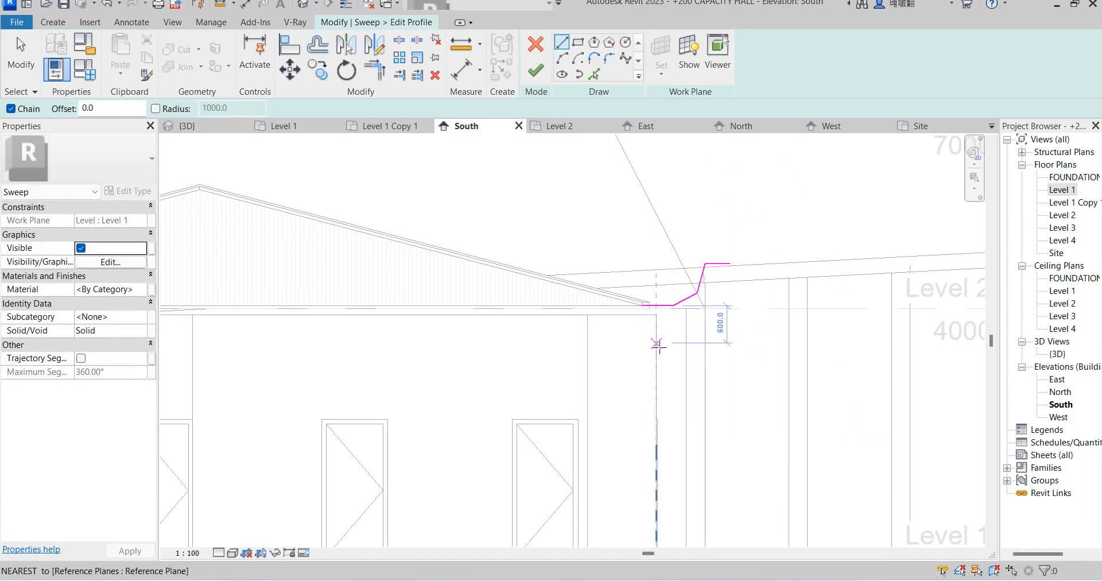
# Draw the profile's lower outline: about 400 mm outward, 200 mm up, 313.5 mm outward, 252.9 mm up, and two slanted lines parallel to the upper ones.
pyautogui.click(649, 343)
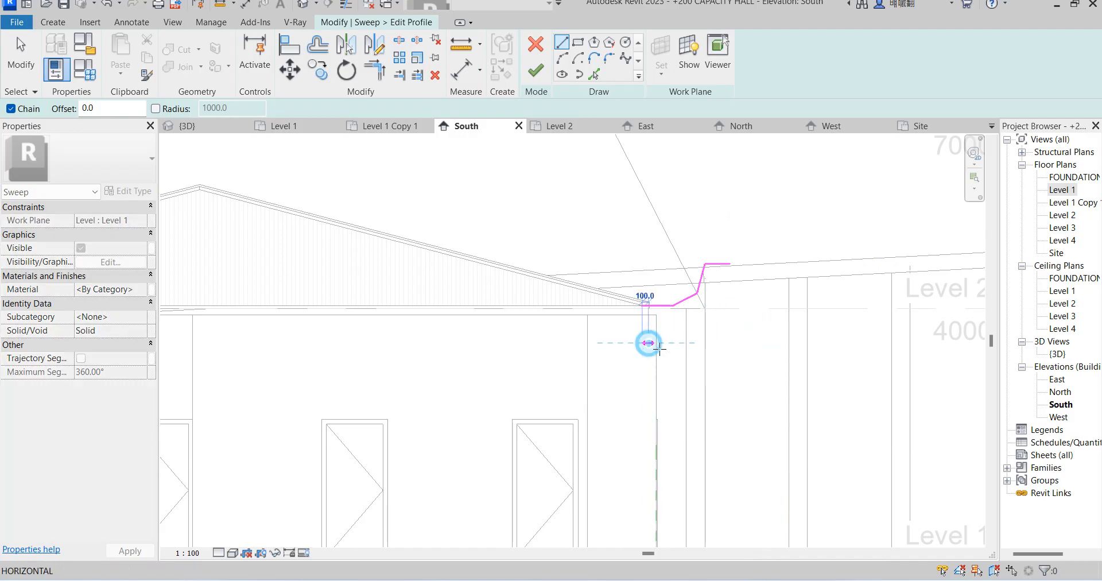
pyautogui.click(667, 343)
pyautogui.click(668, 330)
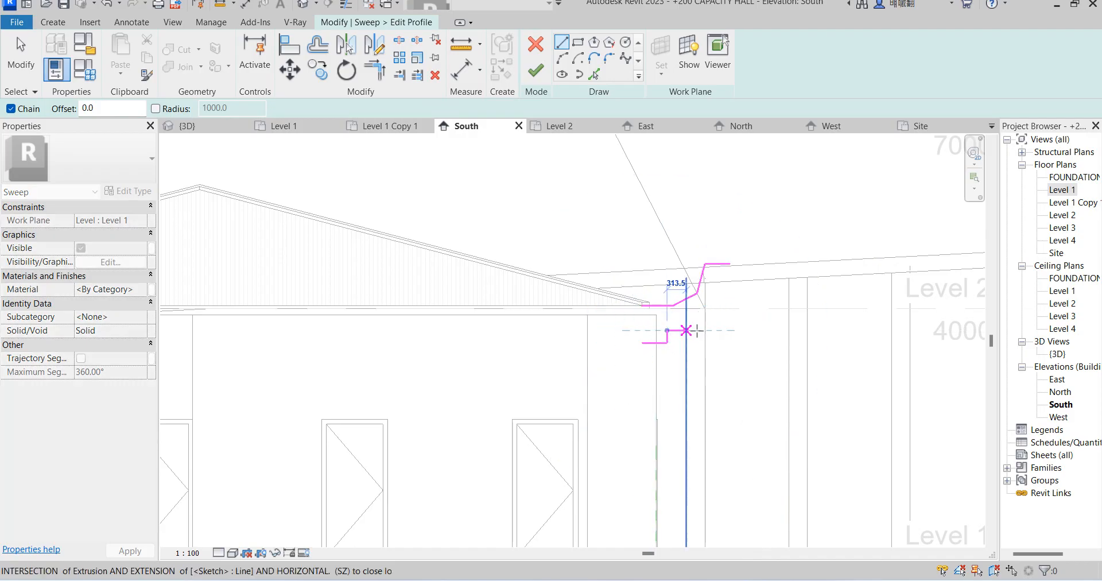
pyautogui.click(688, 330)
pyautogui.scroll(3, 689, 313)
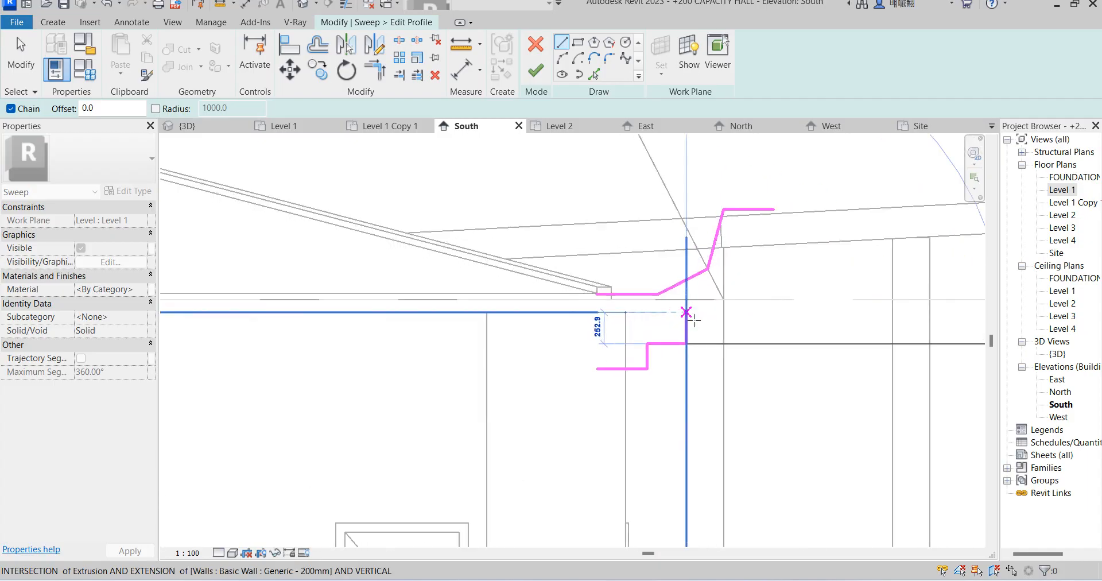
pyautogui.click(688, 313)
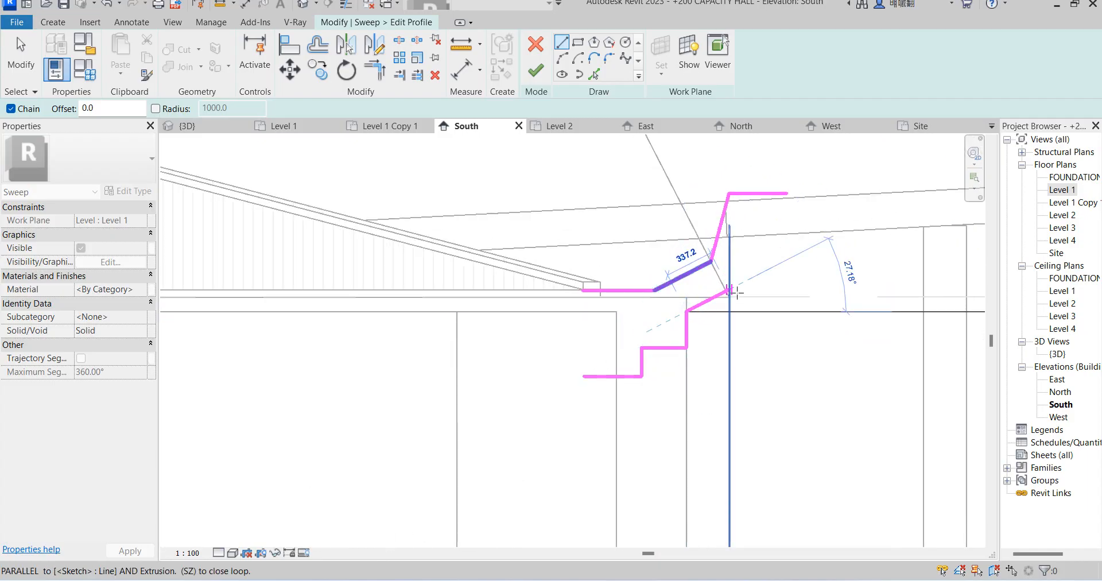
pyautogui.click(732, 290)
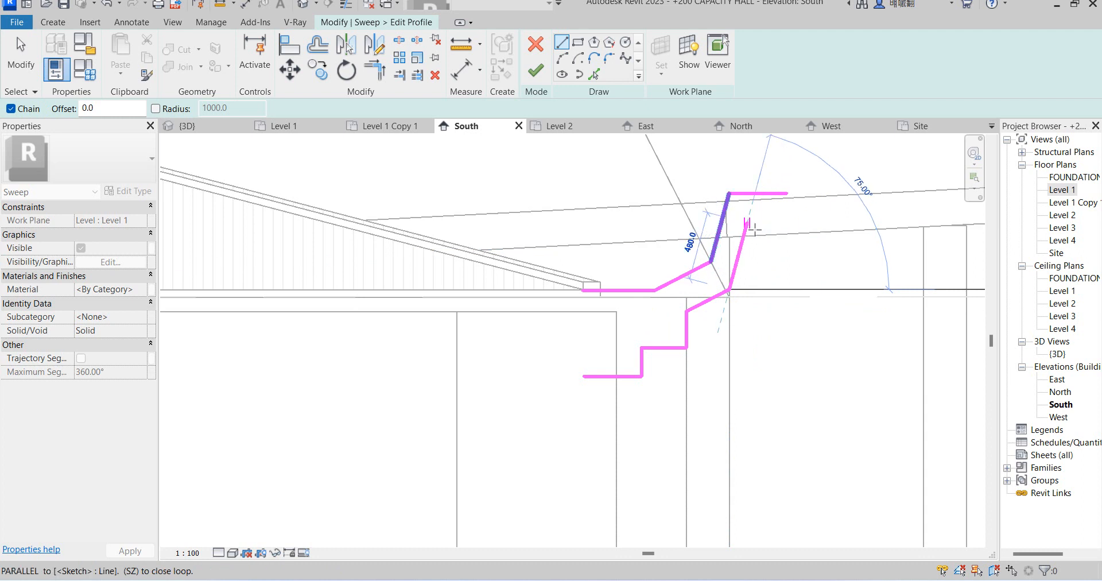
pyautogui.scroll(3, 758, 226)
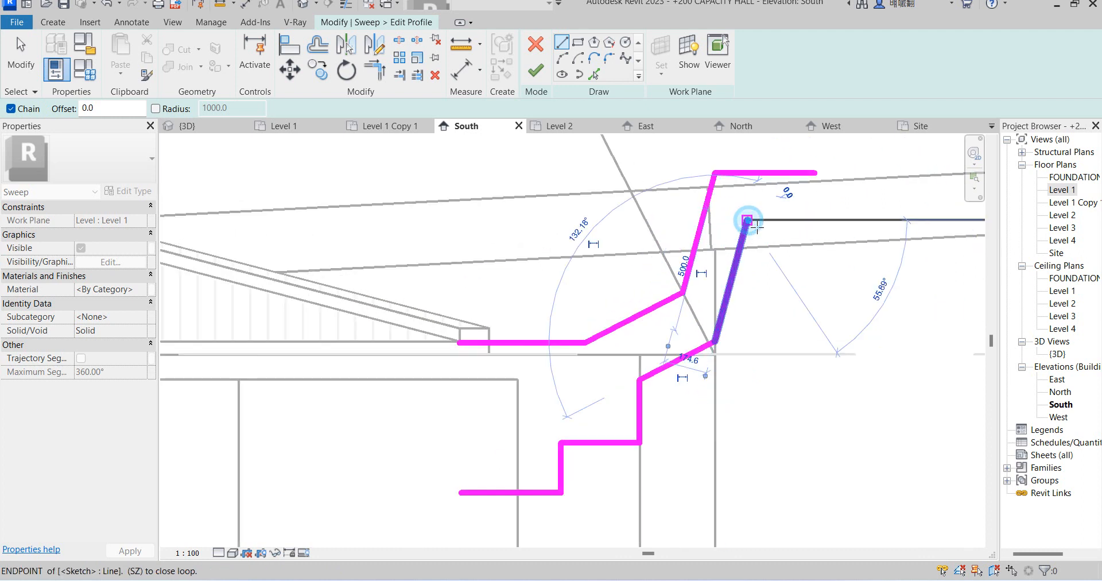
pyautogui.click(746, 221)
# Draw the profile's outer lip with a short horizontal ledge, a vertical edge, a return line about 160 mm long and a diagonal to the upper outline.
pyautogui.click(772, 220)
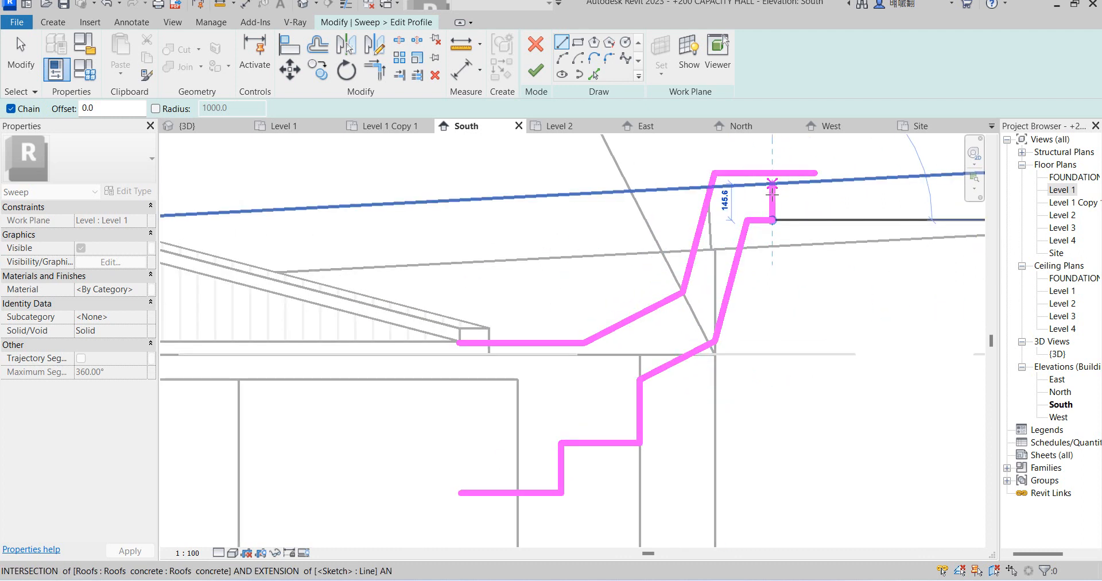
pyautogui.click(773, 194)
pyautogui.click(733, 194)
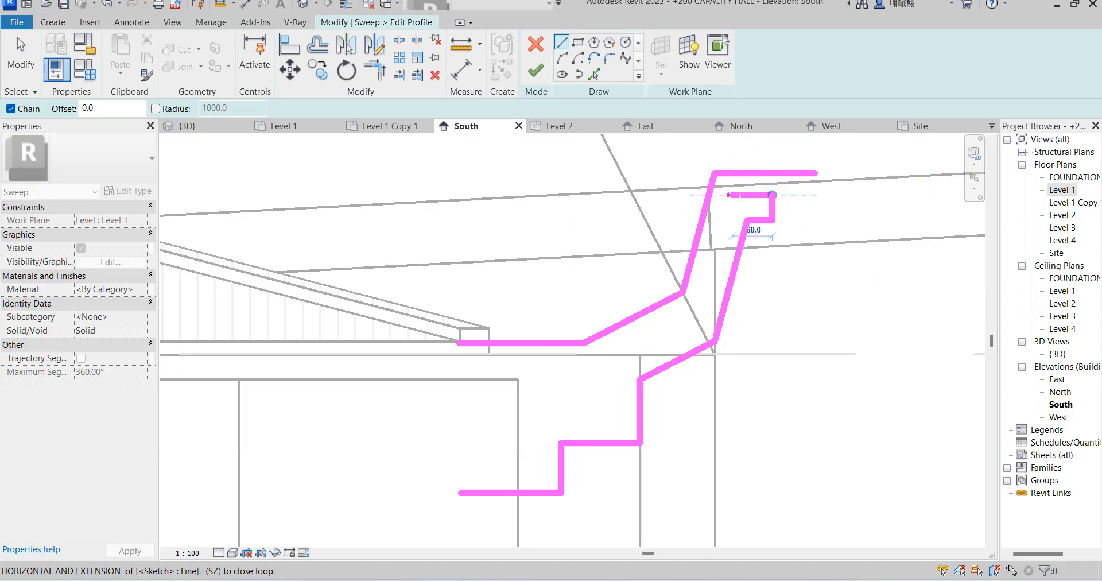
pyautogui.click(700, 225)
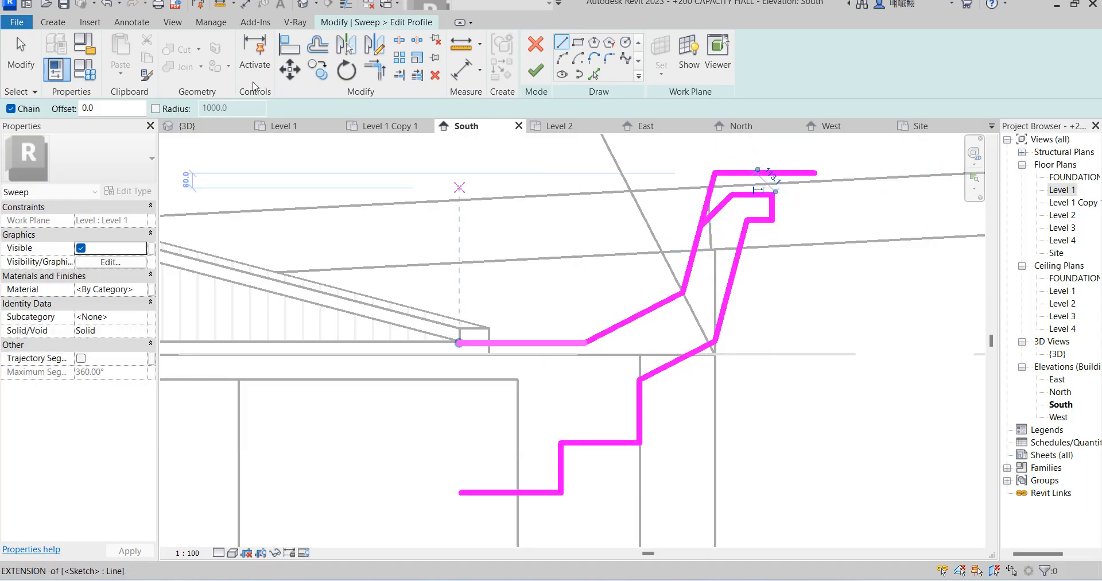
# Trim the upper slanted line to the new diagonal and delete the leftover 400 mm horizontal line above the lip.
pyautogui.click(368, 73)
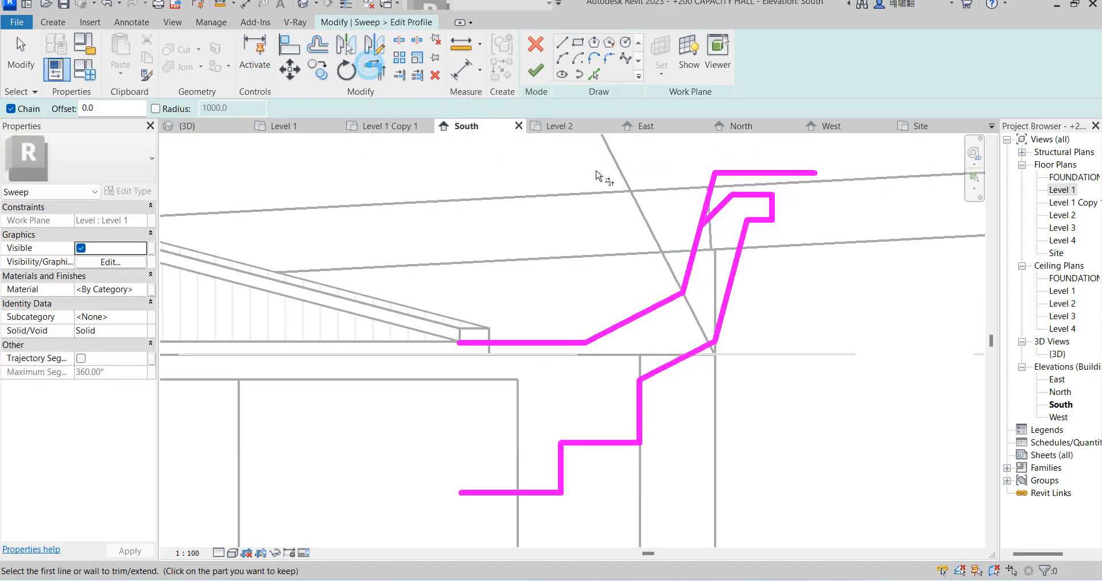
pyautogui.click(697, 247)
pyautogui.press('Escape')
pyautogui.click(802, 173)
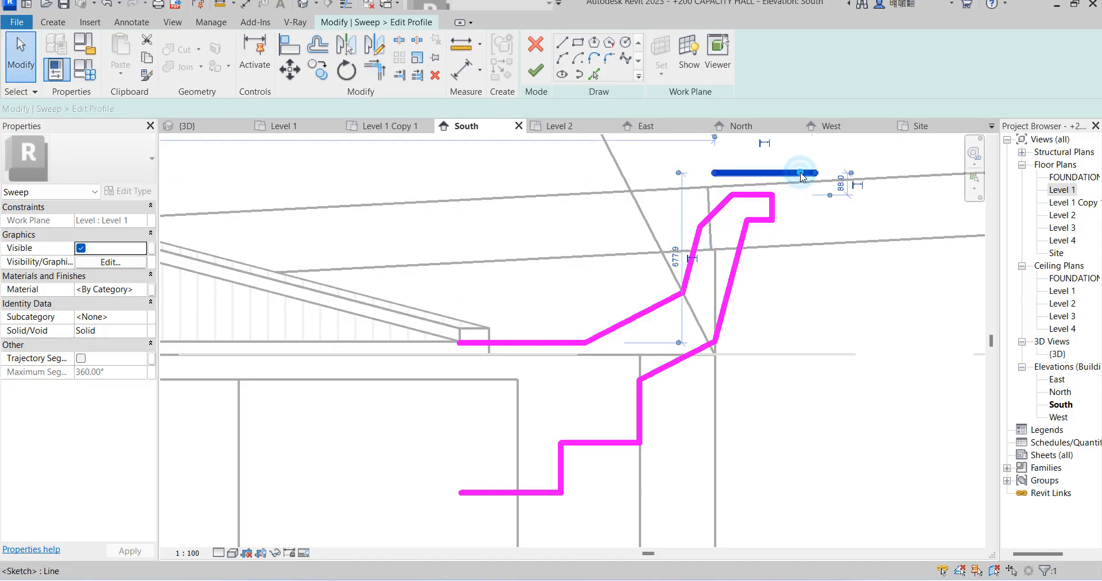
pyautogui.press('Delete')
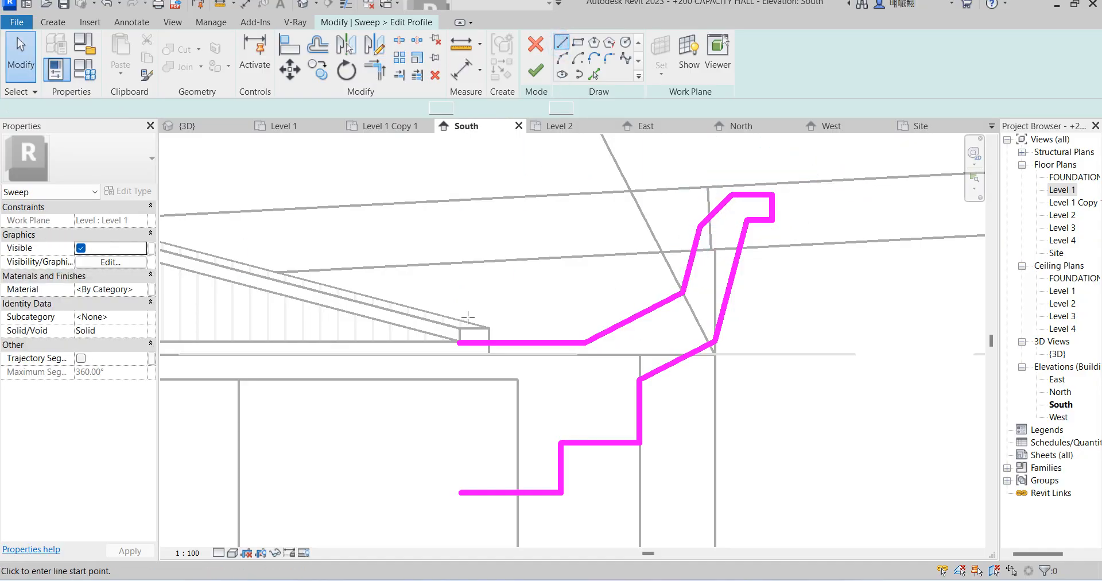
# Close the profile with a vertical line at its inner end and finish the profile and the sweep.
pyautogui.click(459, 342)
pyautogui.click(459, 492)
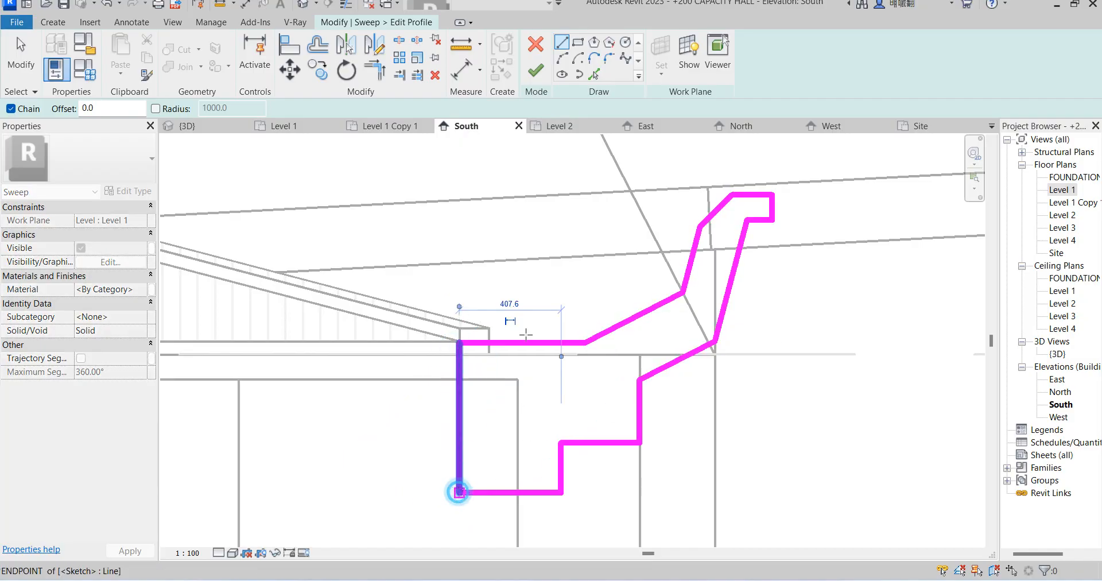
pyautogui.click(535, 70)
pyautogui.click(536, 70)
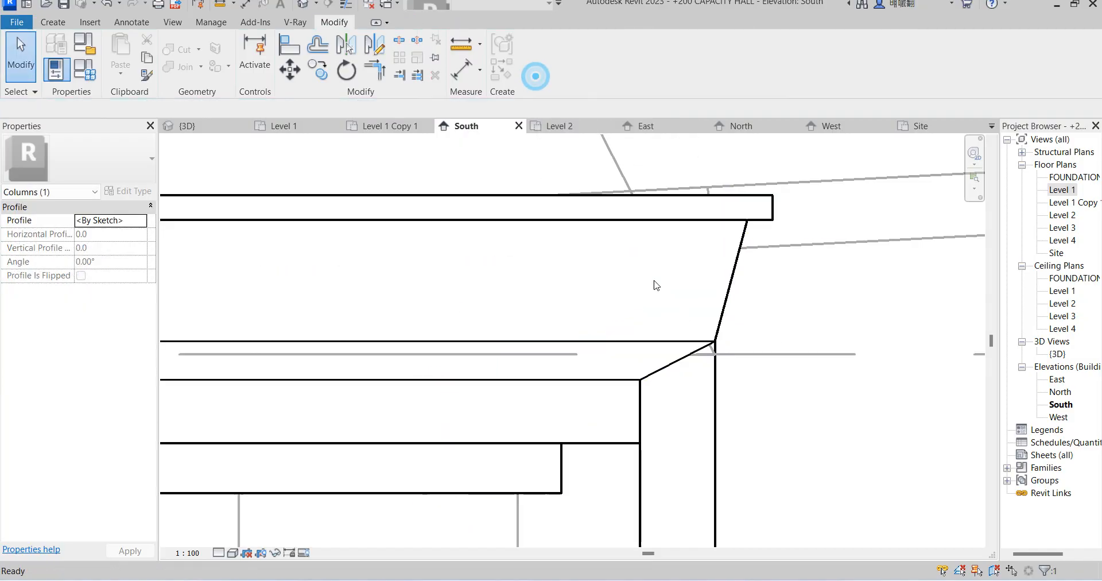
pyautogui.scroll(-10, 682, 313)
pyautogui.click(783, 501)
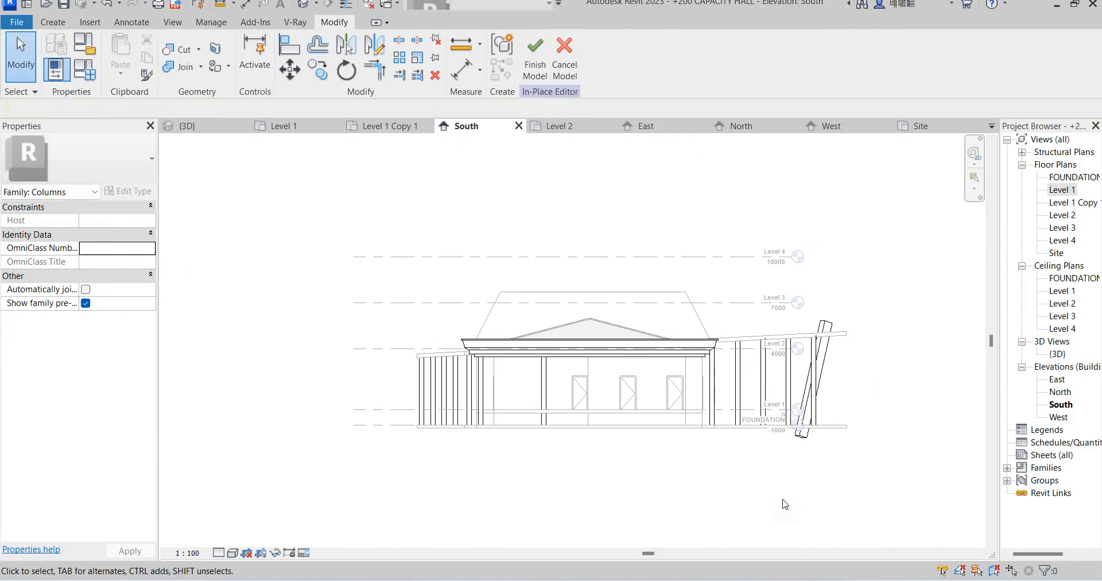
# Copy the eave sweep downward to just below the original on the front block.
pyautogui.scroll(3, 701, 400)
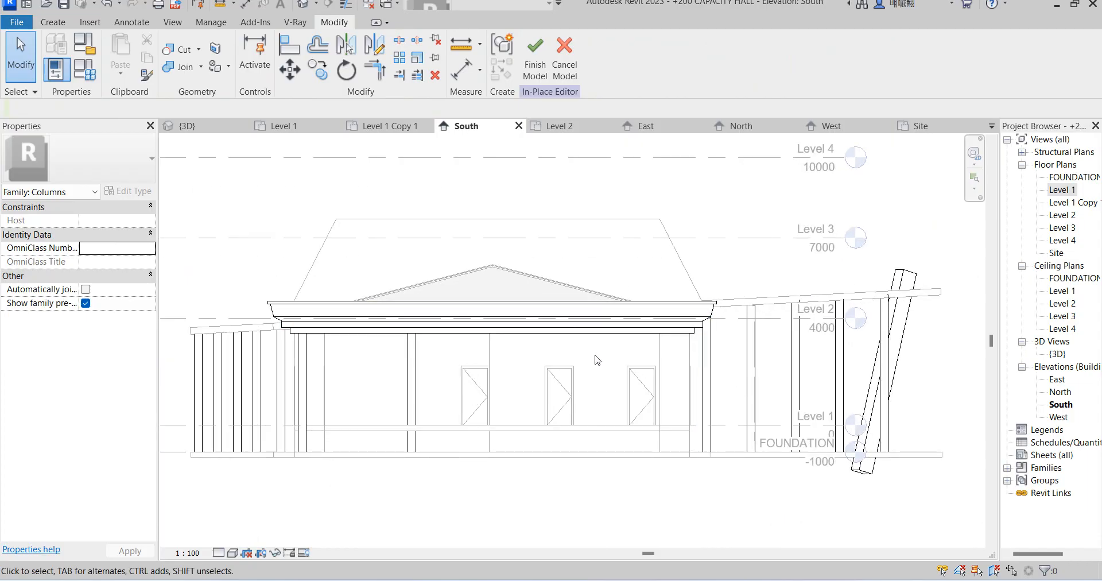
pyautogui.click(623, 329)
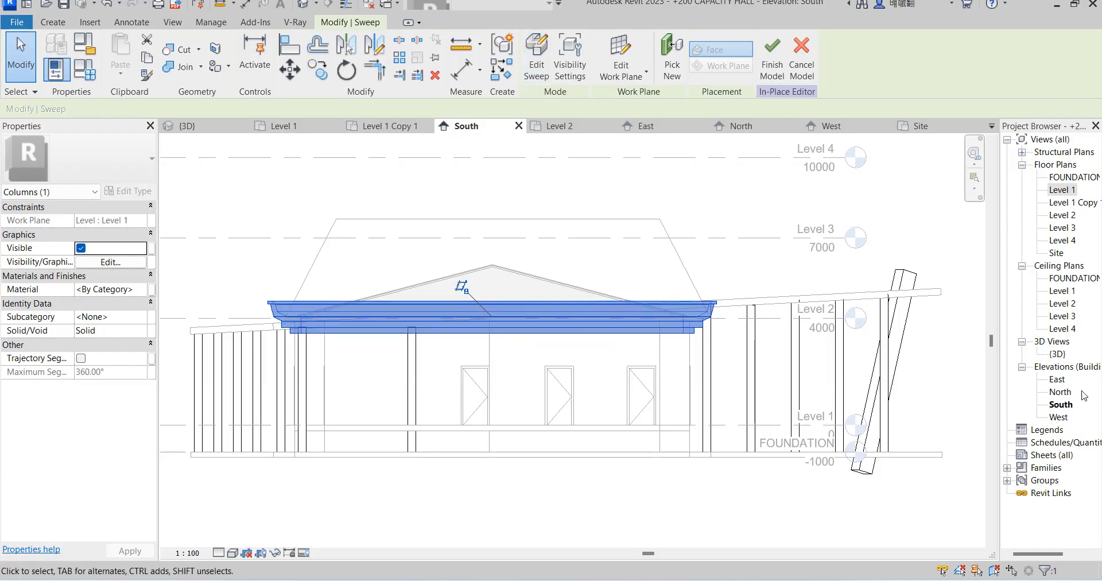
pyautogui.click(322, 76)
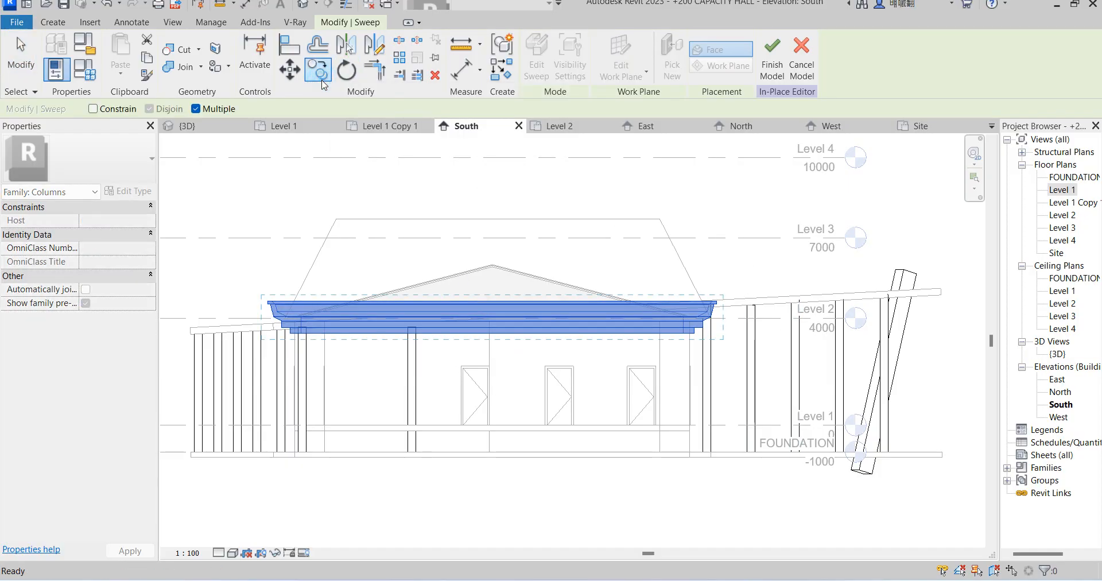
pyautogui.click(695, 330)
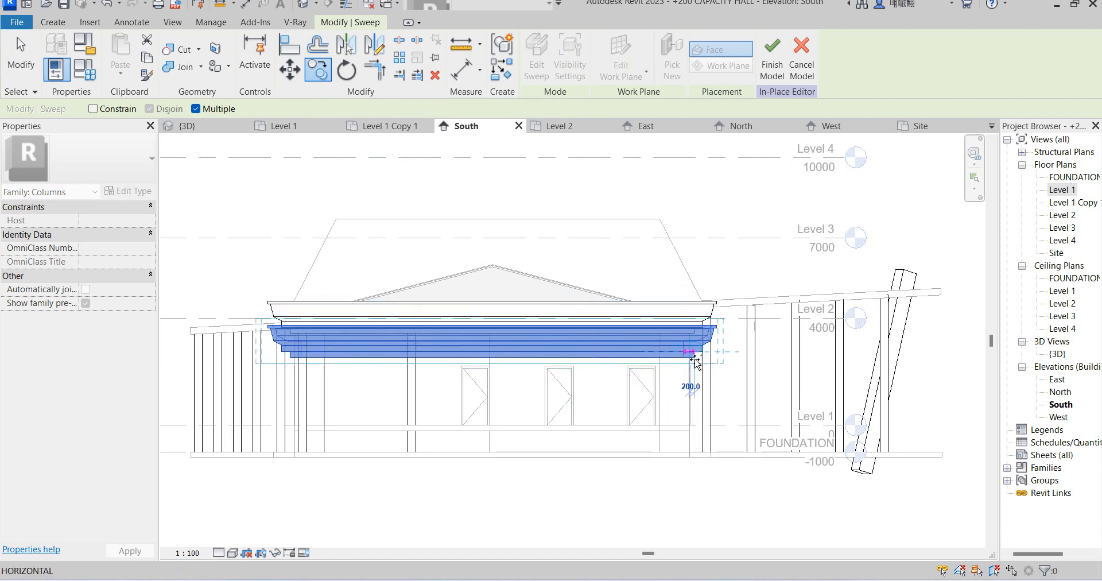
pyautogui.click(695, 359)
# Open the copied sweep's profile for editing and delete its slanted lines and outer lip.
pyautogui.click(536, 57)
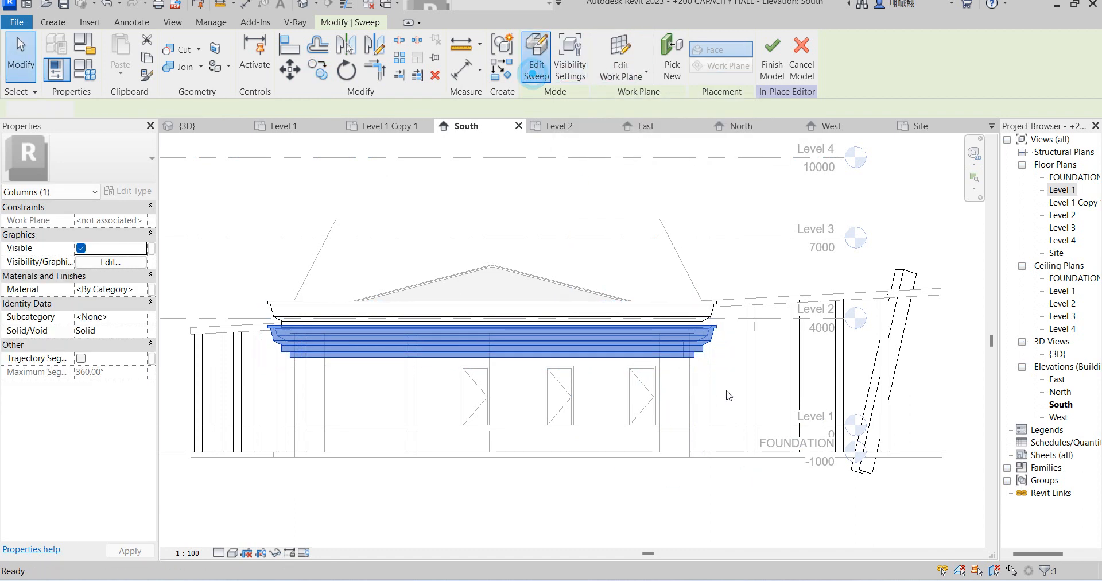
pyautogui.scroll(2, 689, 362)
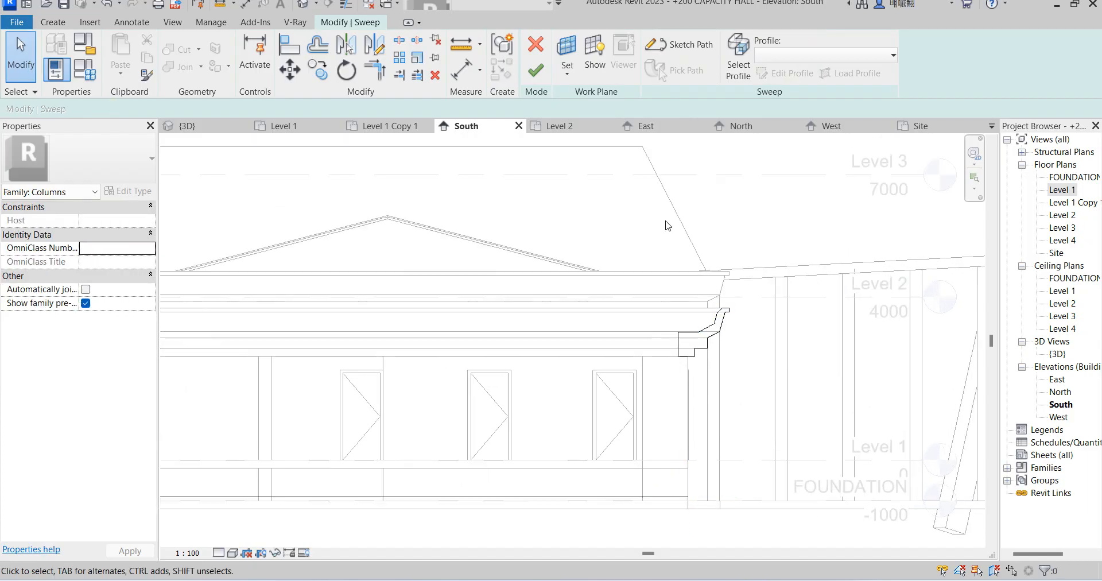
pyautogui.click(739, 58)
pyautogui.click(789, 79)
pyautogui.scroll(5, 714, 305)
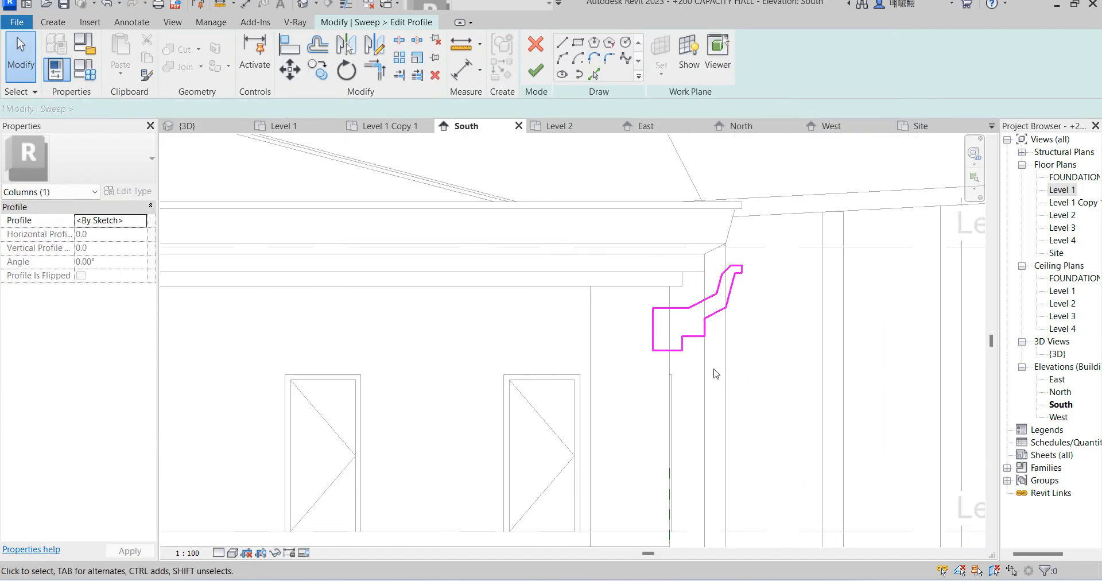
pyautogui.moveTo(821, 317); pyautogui.dragTo(741, 216)
pyautogui.press('Delete')
# Lower the profile's top line to about 300 mm above its base and the ledge line to about 180 mm below the top.
pyautogui.click(696, 307)
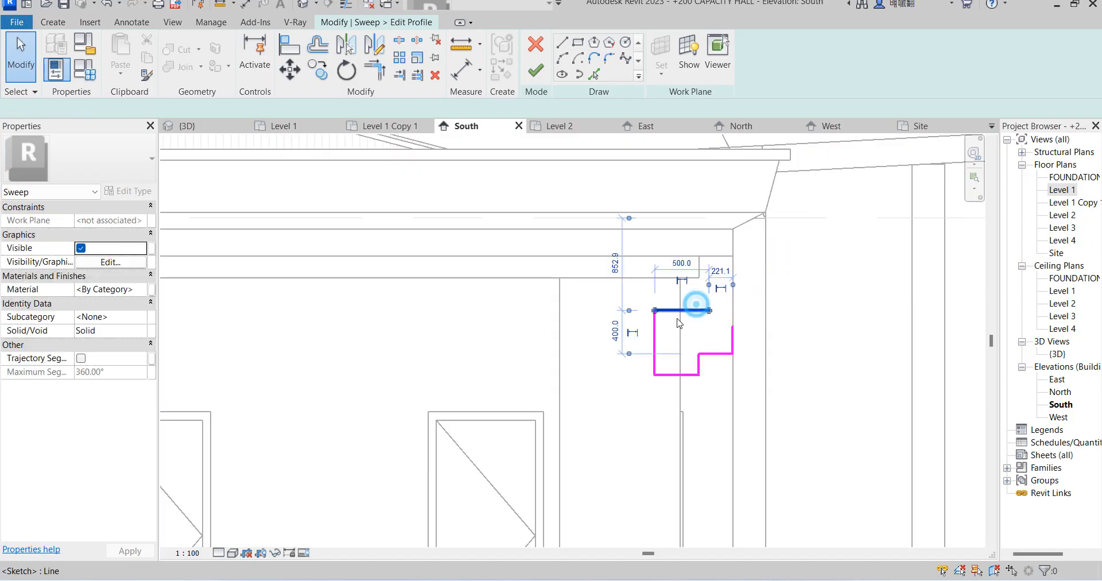
pyautogui.moveTo(687, 312)
pyautogui.mouseDown()
pyautogui.moveTo(688, 345)
pyautogui.moveTo(718, 397)
pyautogui.mouseUp()
pyautogui.scroll(5, 704, 347)
pyautogui.click(707, 361)
pyautogui.scroll(4, 711, 363)
pyautogui.click(713, 362)
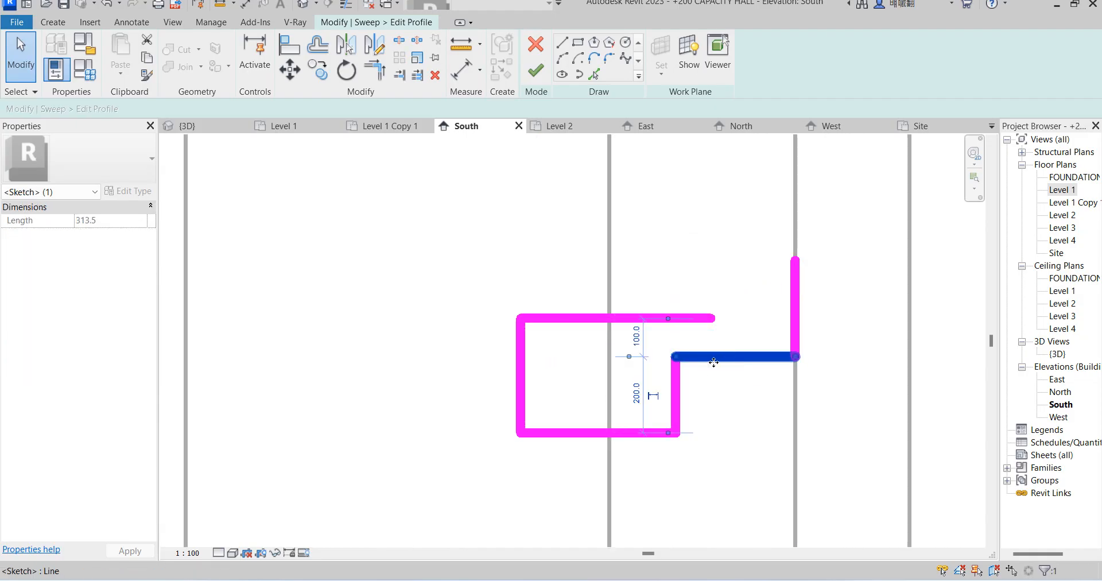
pyautogui.moveTo(713, 362); pyautogui.dragTo(725, 393)
# Move the profile's outer vertical line inward and trim it with the top line, making the top about 587.6 mm long.
pyautogui.click(794, 359)
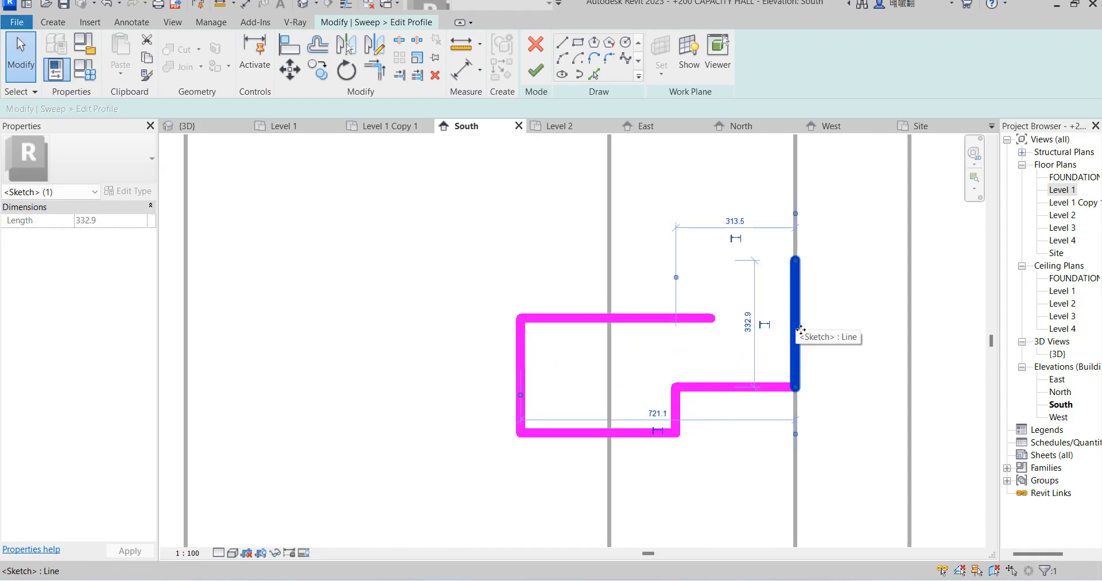
pyautogui.moveTo(794, 359)
pyautogui.mouseDown()
pyautogui.moveTo(705, 329)
pyautogui.moveTo(744, 319)
pyautogui.mouseUp()
pyautogui.click(649, 323)
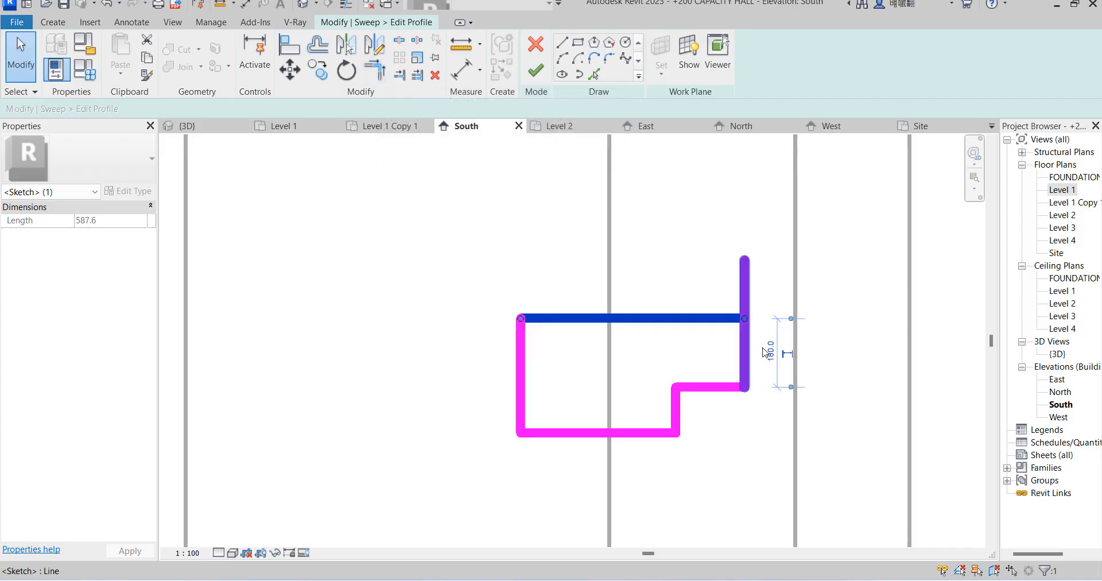
pyautogui.click(377, 67)
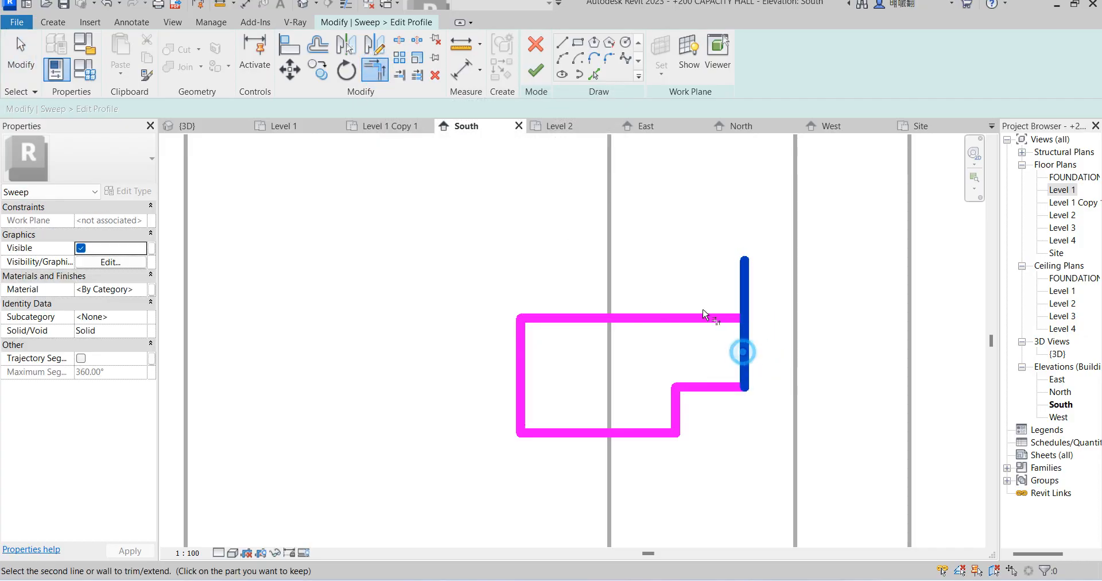
pyautogui.click(700, 318)
pyautogui.click(746, 362)
# Finish the simplified profile and the copied sweep.
pyautogui.scroll(-3, 738, 347)
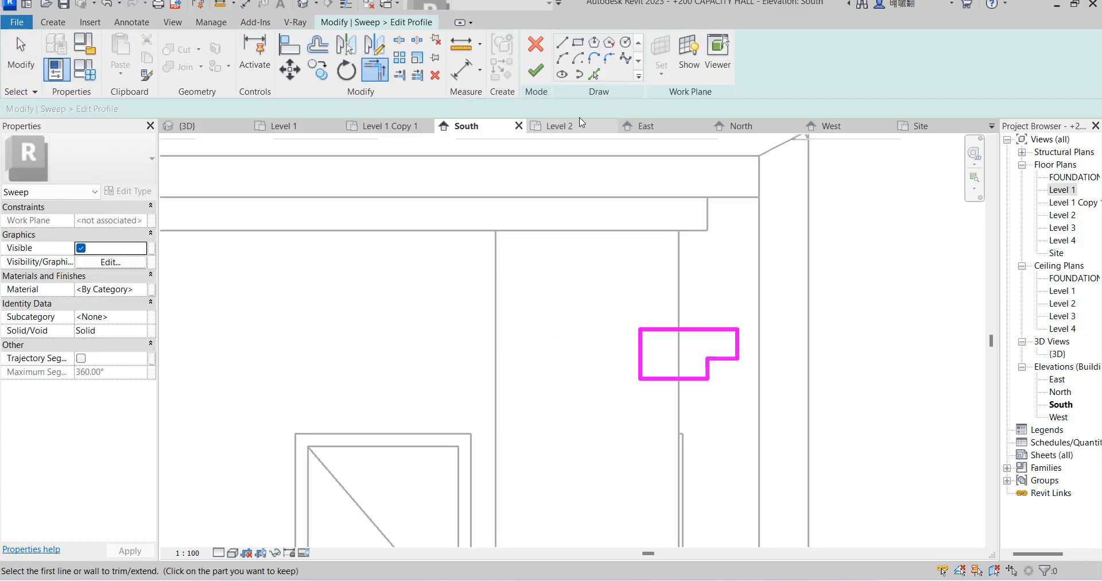
pyautogui.click(536, 70)
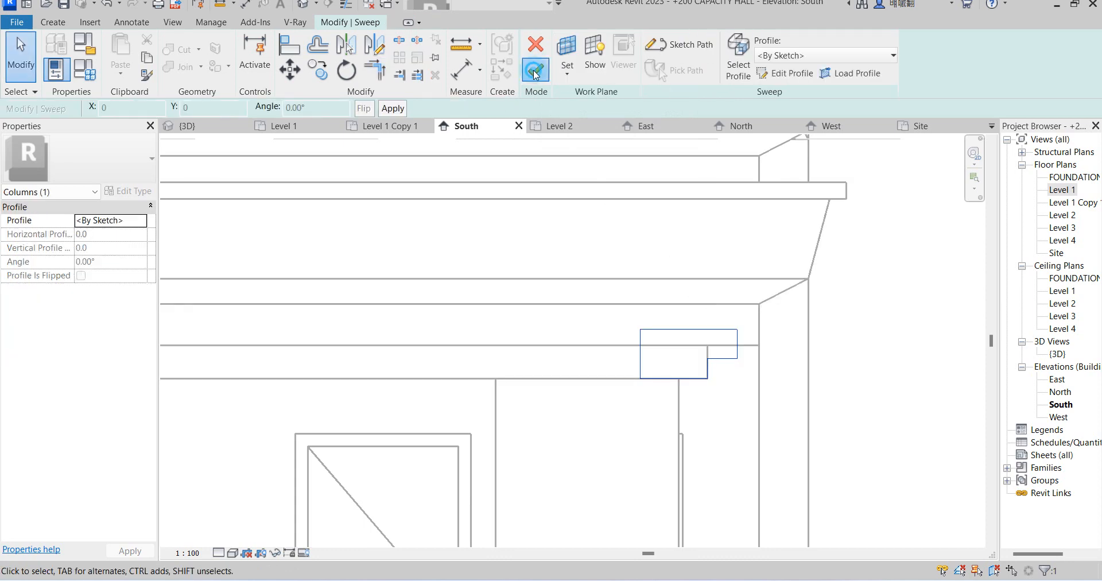
pyautogui.click(535, 74)
pyautogui.click(863, 320)
pyautogui.scroll(-5, 660, 345)
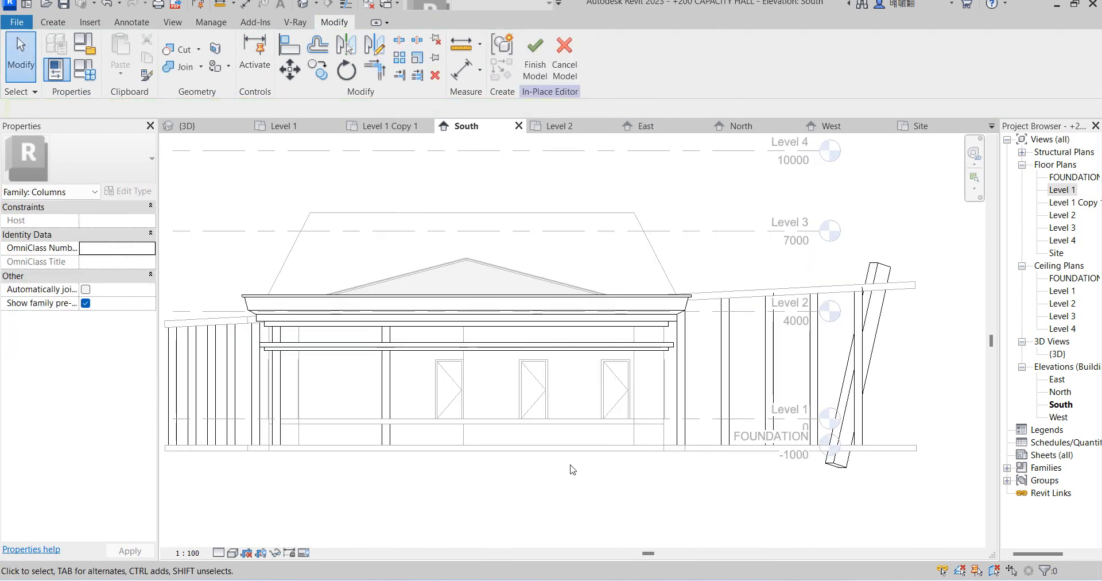
# Assign the roof concrete material to both front-block sweeps in the 3D view.
pyautogui.doubleClick(1060, 354)
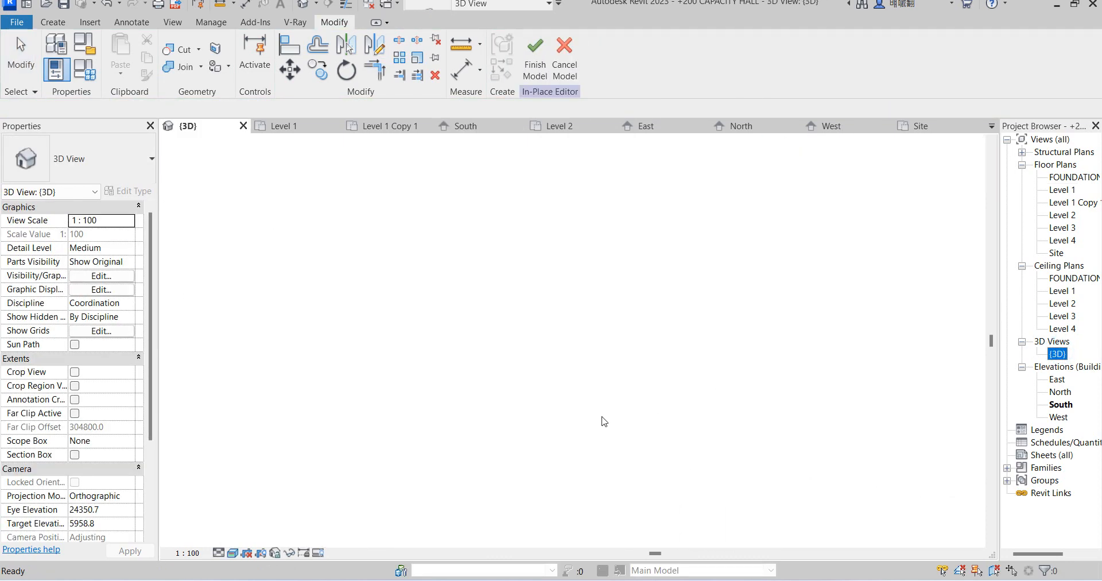
pyautogui.scroll(-3, 479, 216)
pyautogui.scroll(2, 678, 372)
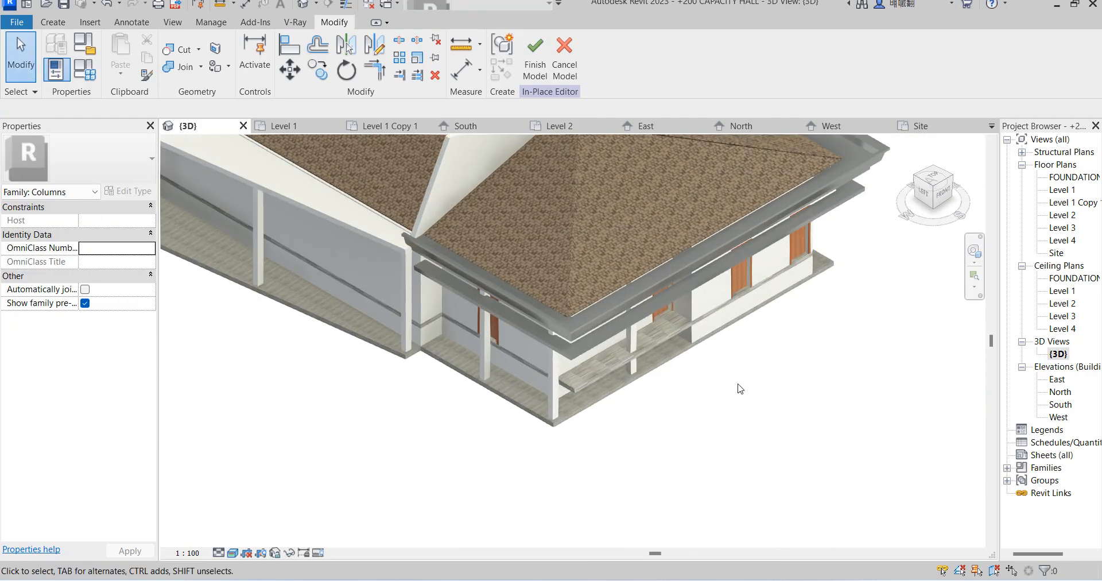
pyautogui.click(581, 308)
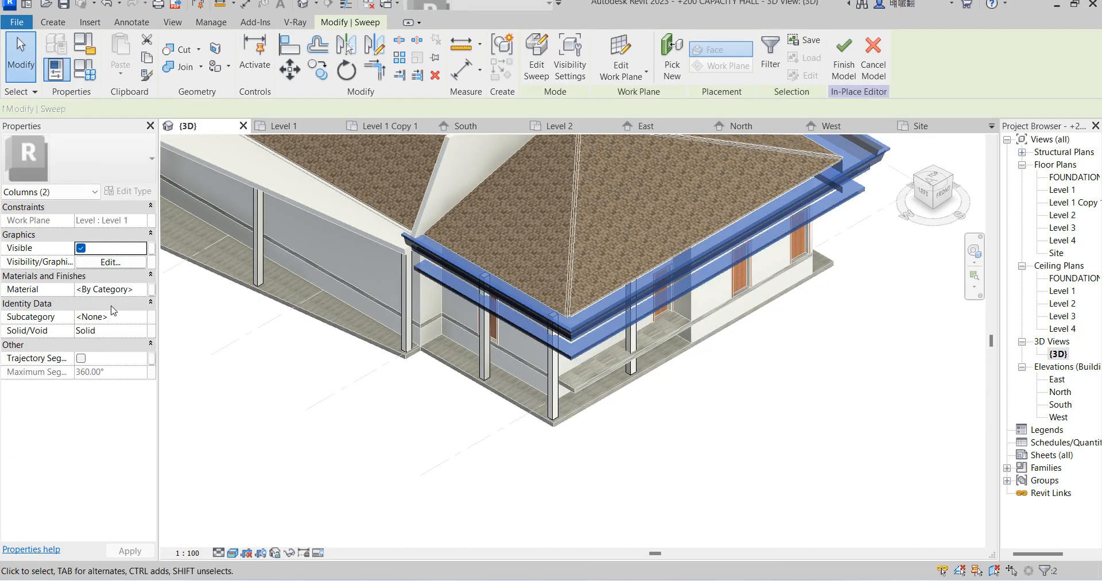
pyautogui.click(140, 290)
pyautogui.click(142, 289)
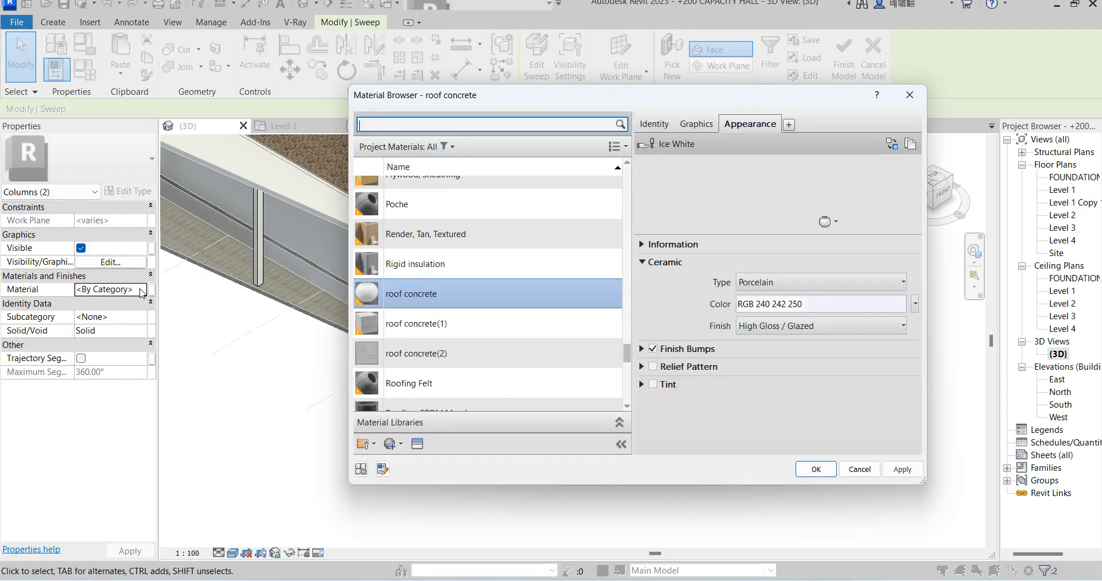
pyautogui.doubleClick(402, 290)
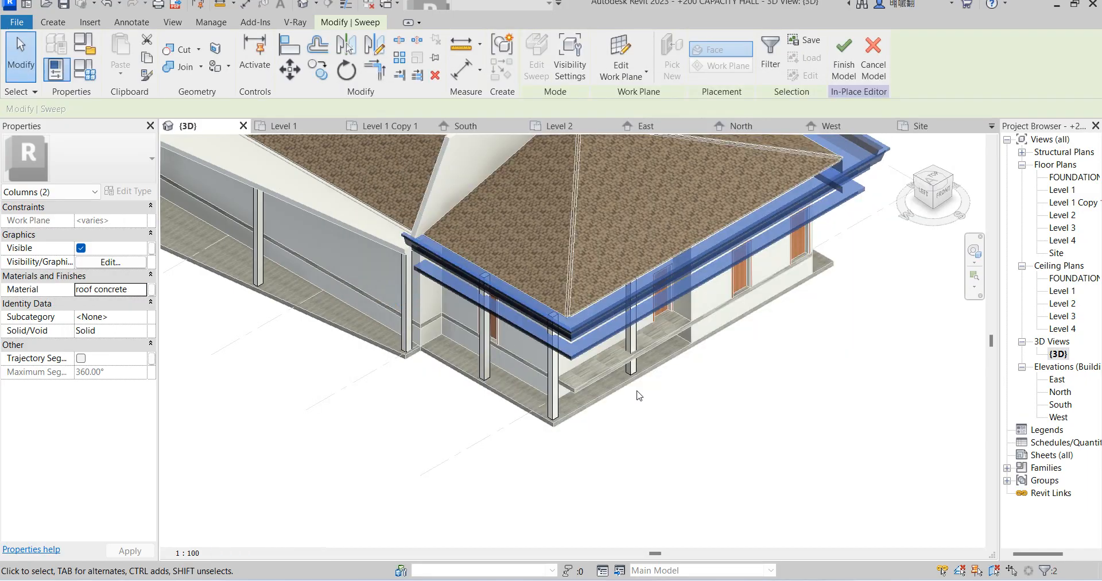
# Deselect the sweeps and examine the cornice and lower band around the front block from both front corners of the hall.
pyautogui.click(730, 413)
pyautogui.scroll(-5, 778, 449)
pyautogui.scroll(3, 631, 272)
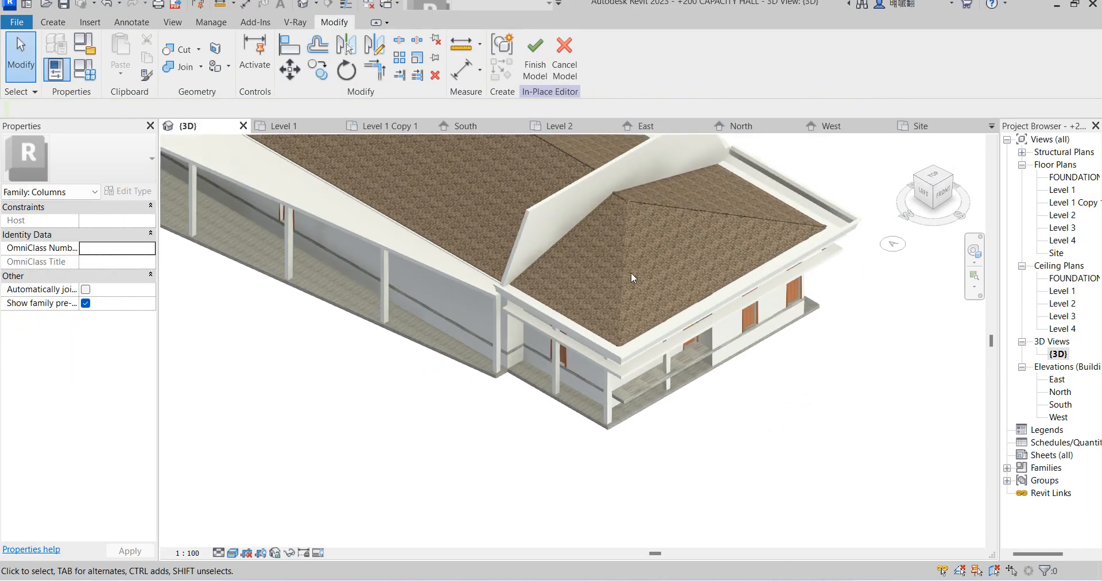
pyautogui.scroll(-2, 645, 428)
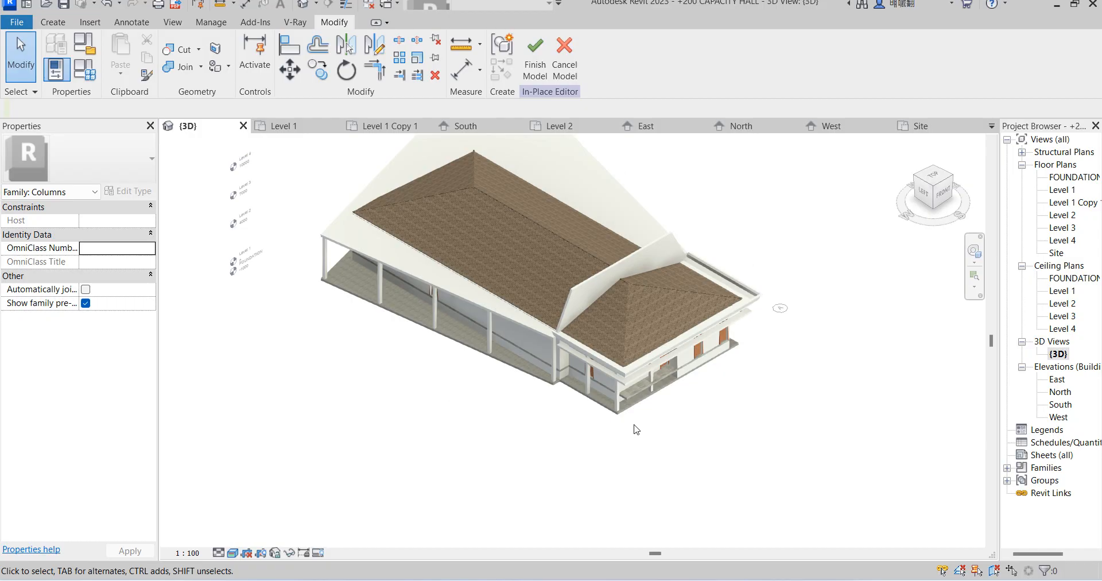
pyautogui.scroll(-2, 705, 481)
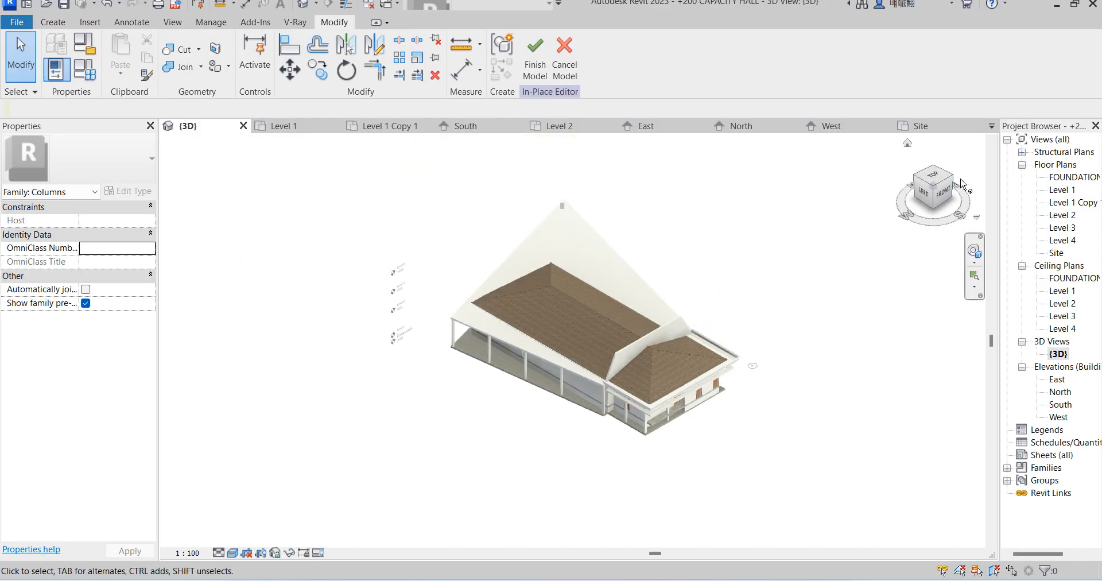
pyautogui.click(955, 178)
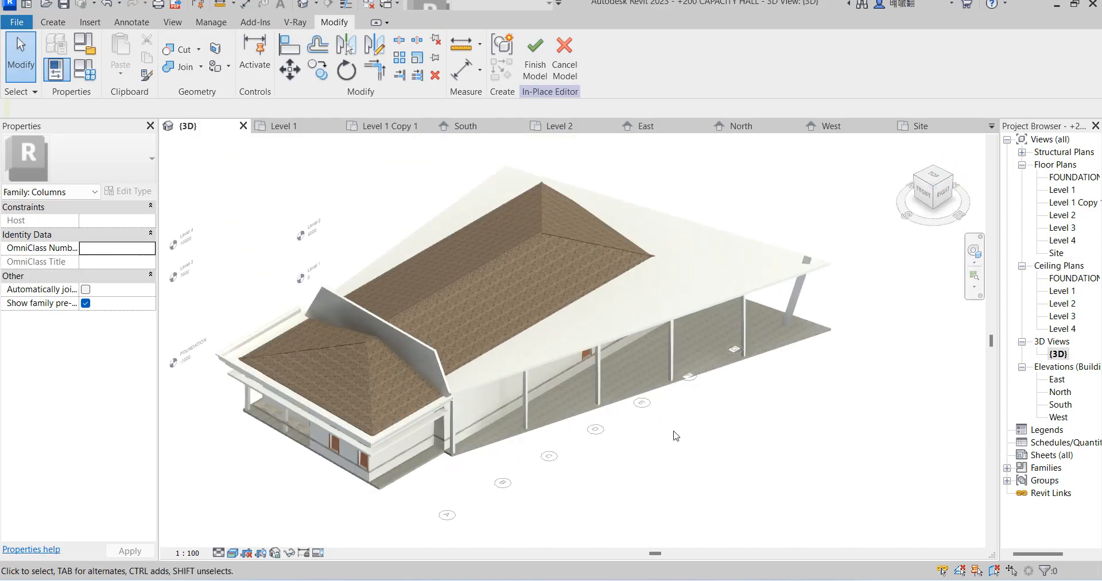
pyautogui.scroll(2, 490, 445)
pyautogui.scroll(-3, 590, 427)
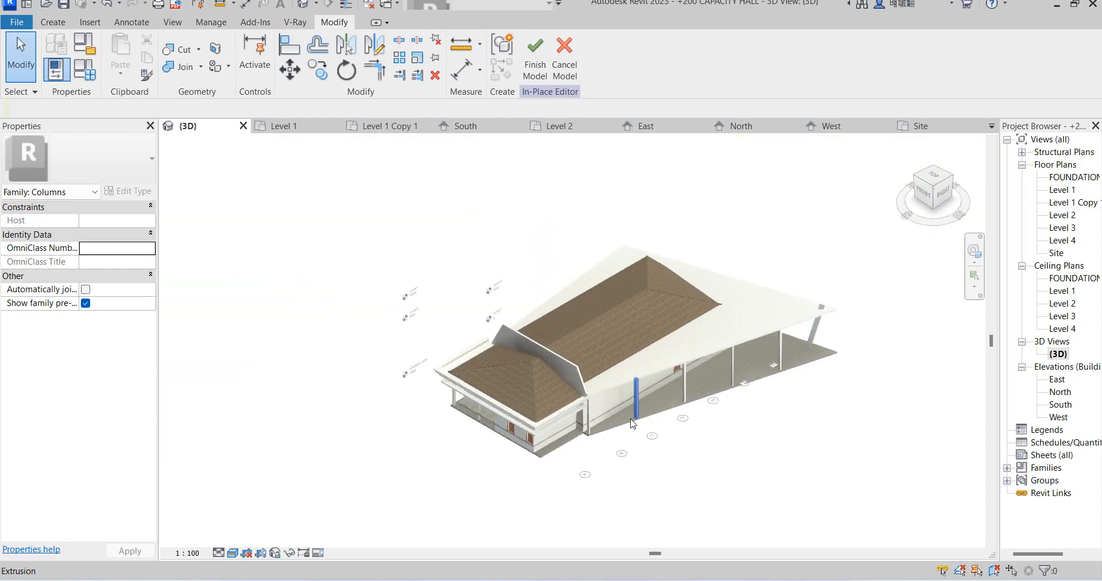
pyautogui.scroll(4, 588, 422)
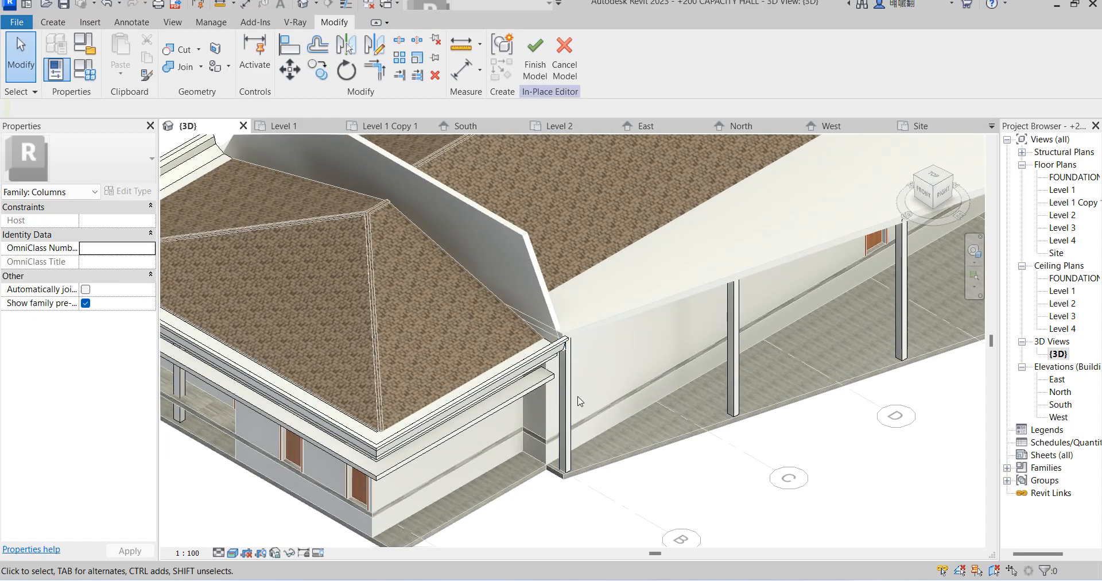
# Compare the modelled hall's front block and roof edges with the reference image HALL 2.png.
pyautogui.scroll(-4, 359, 453)
pyautogui.scroll(3, 342, 439)
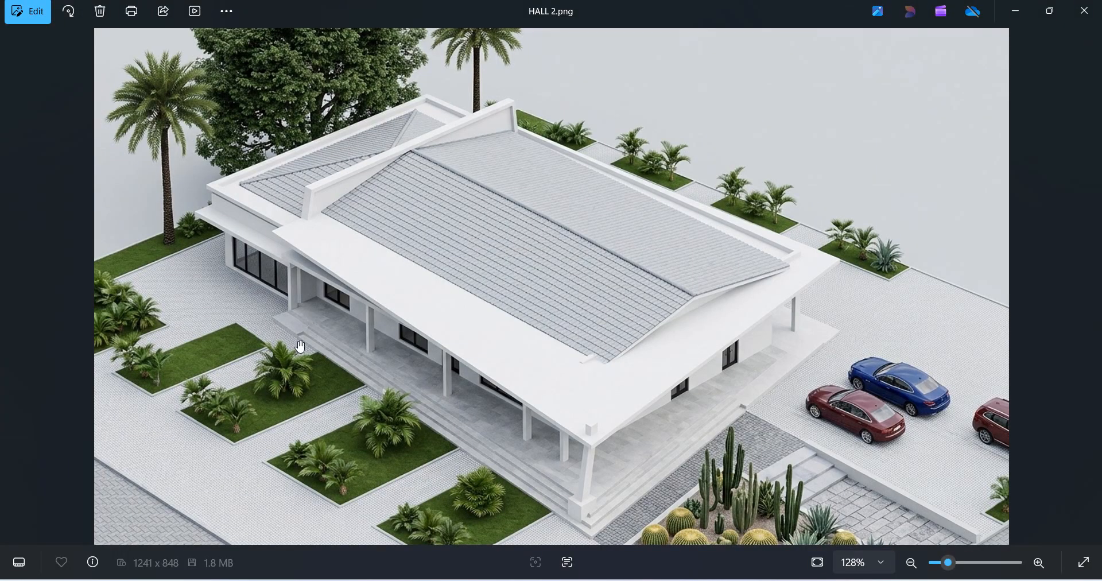
pyautogui.click(1016, 11)
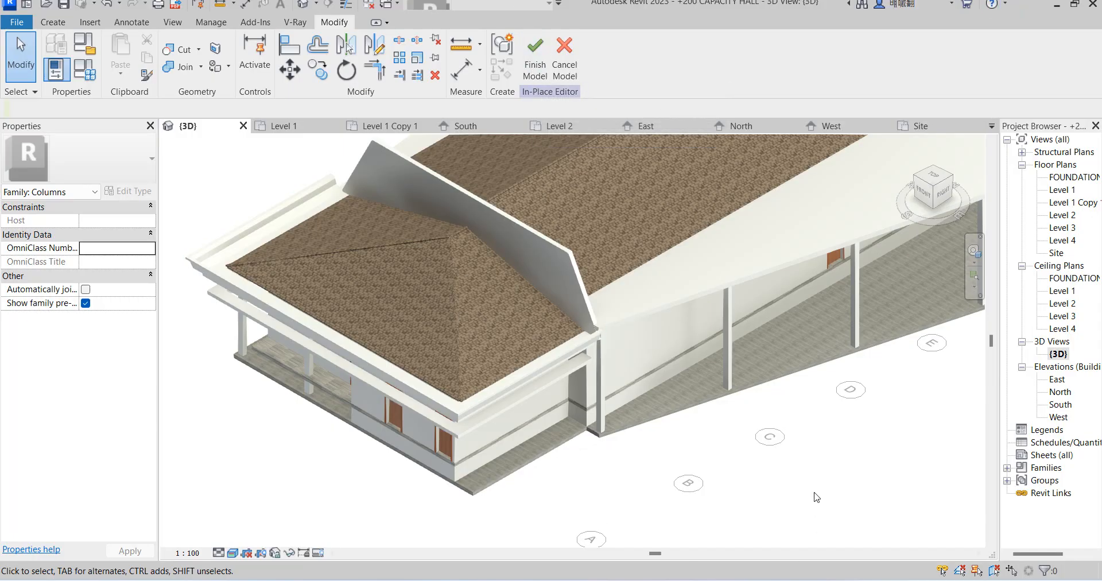
pyautogui.scroll(-3, 543, 467)
pyautogui.moveTo(805, 579)
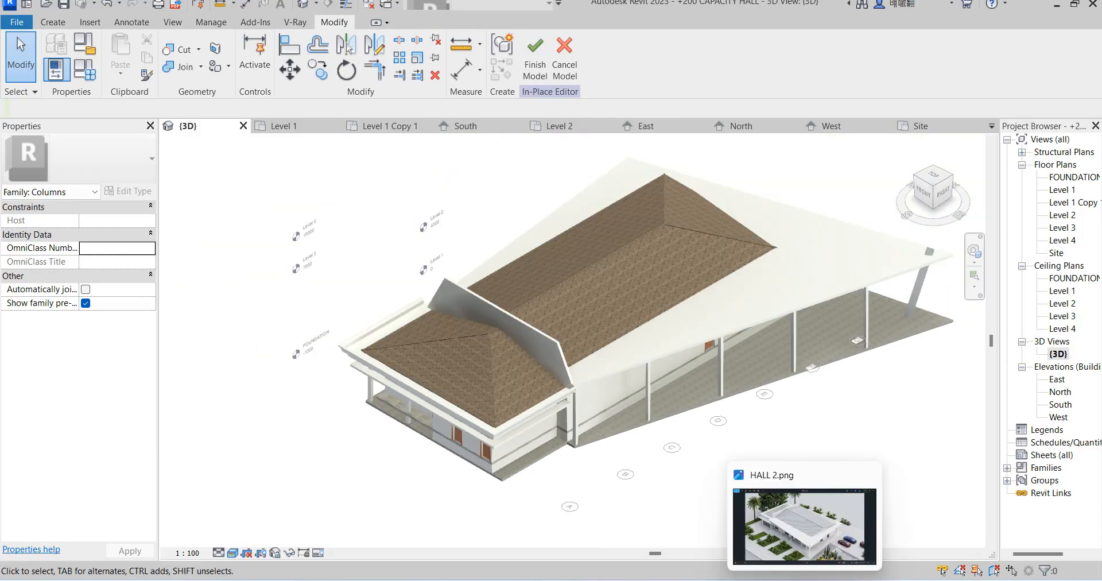